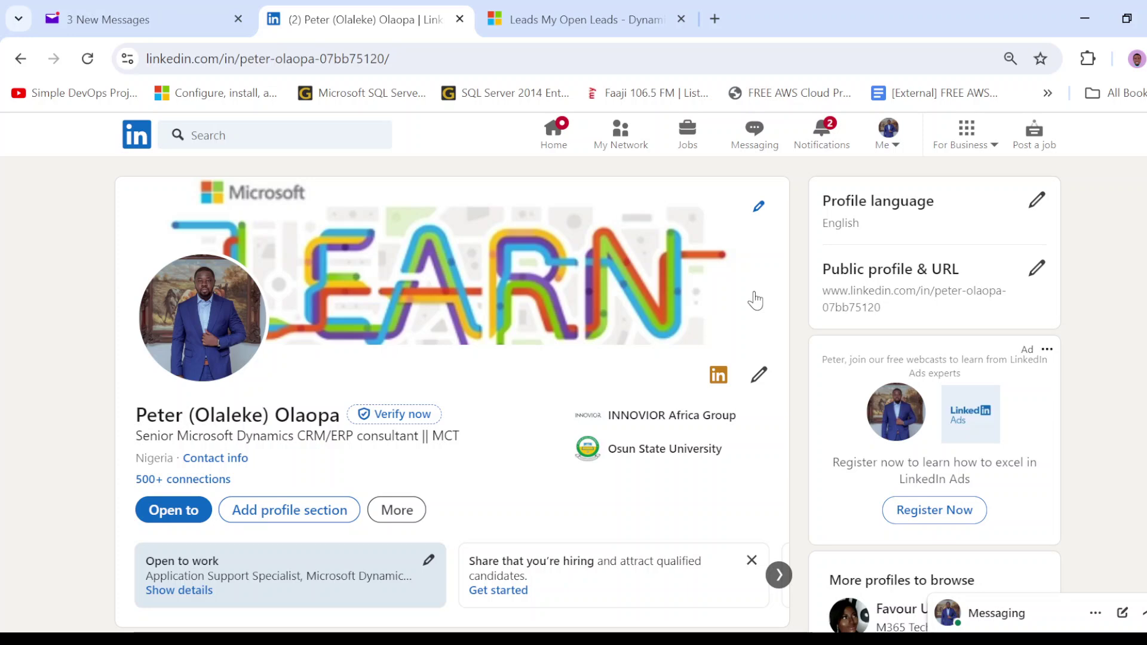
- Return from LinkedIn to the Dynamics 365 My Open Leads browser tab
{"action": "left_click", "coordinate": [565, 21]}
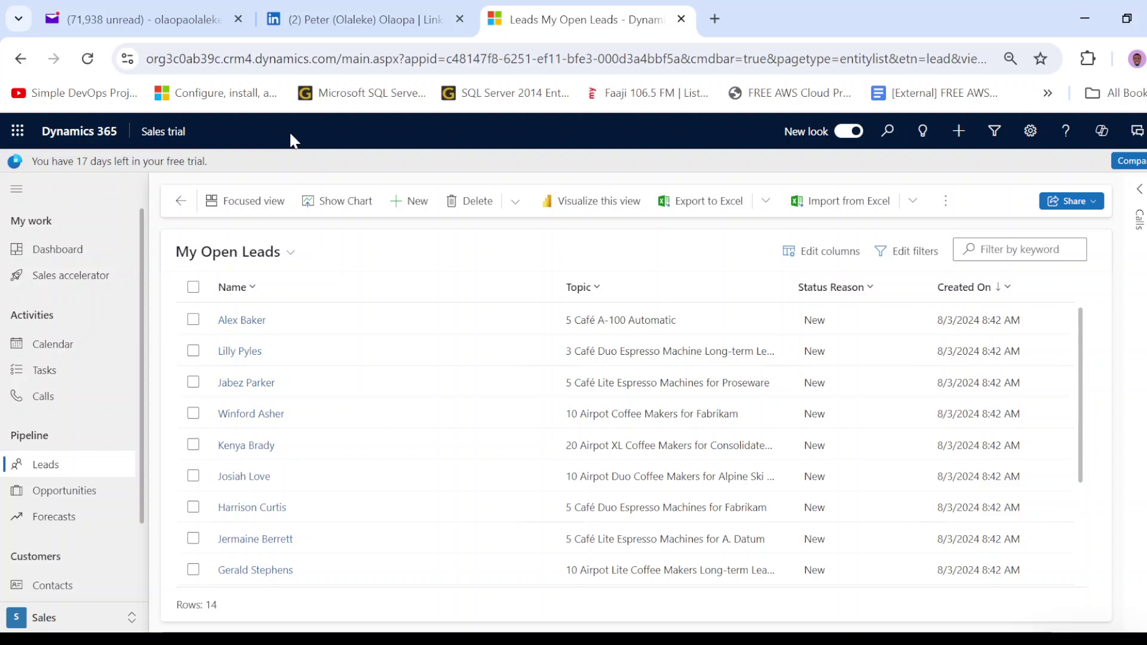
- Go to trials.dynamics.com in a new tab and open its 'Try for free' page
{"action": "left_click", "coordinate": [716, 24]}
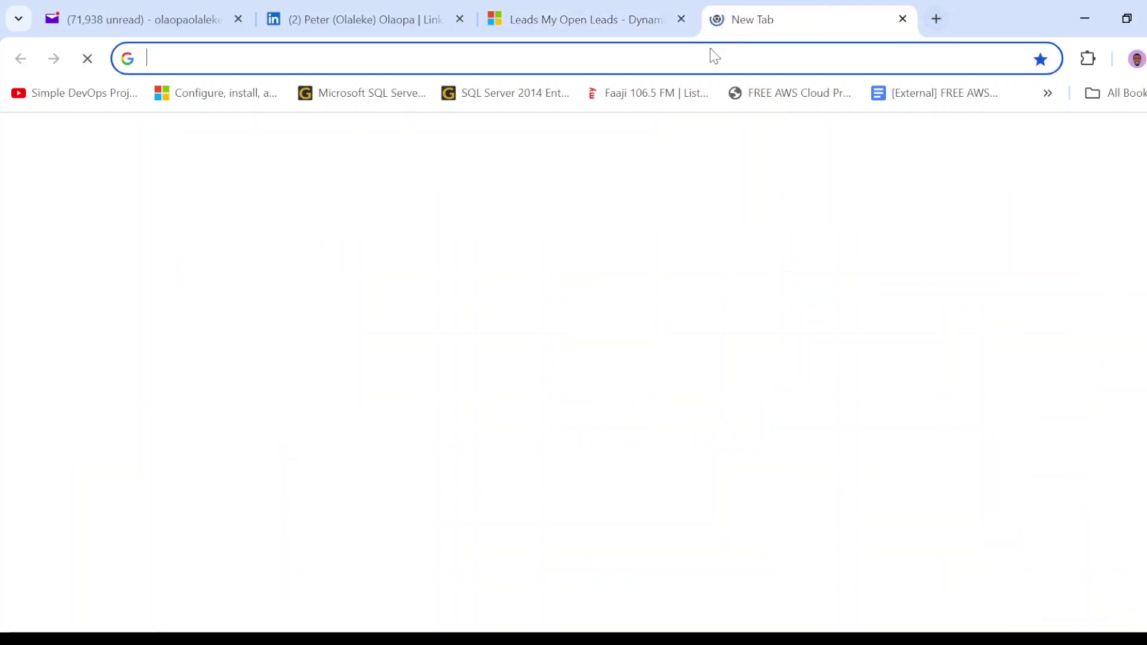
{"action": "left_click", "coordinate": [711, 49]}
{"action": "type", "text": "trials"}
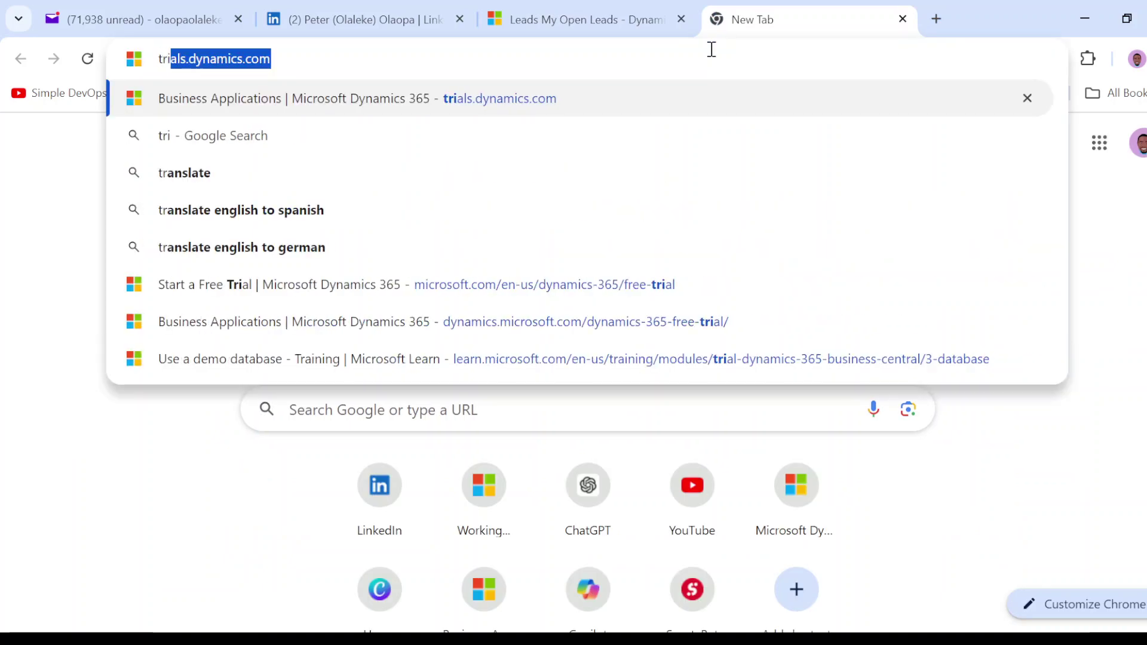
{"action": "key", "text": "Return"}
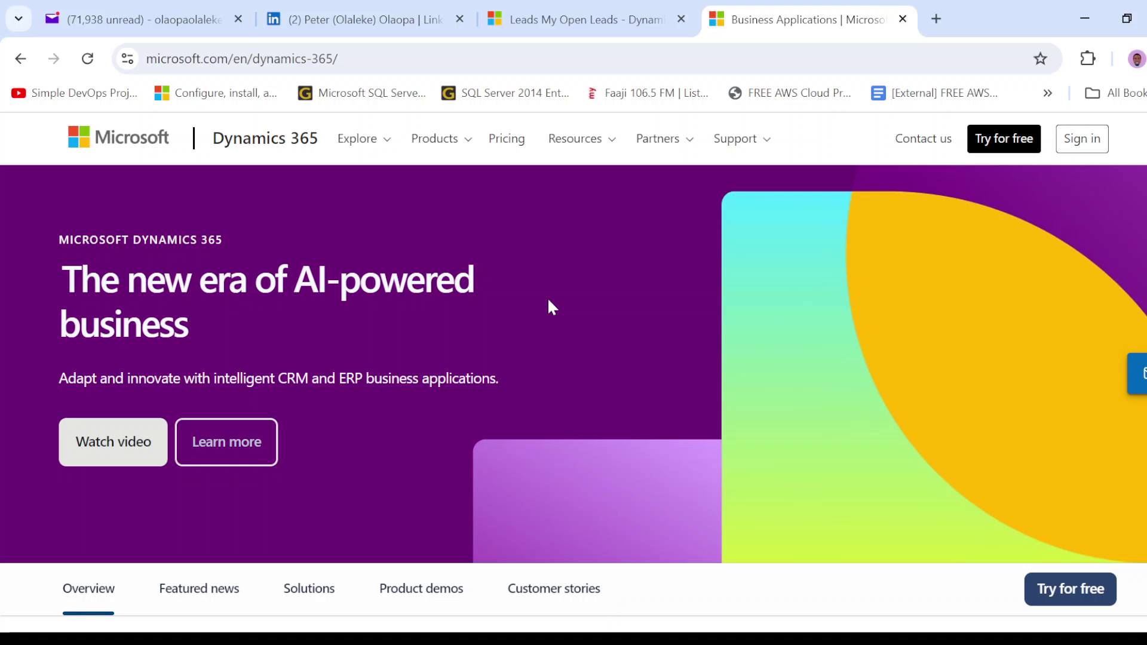
{"action": "left_click", "coordinate": [988, 145]}
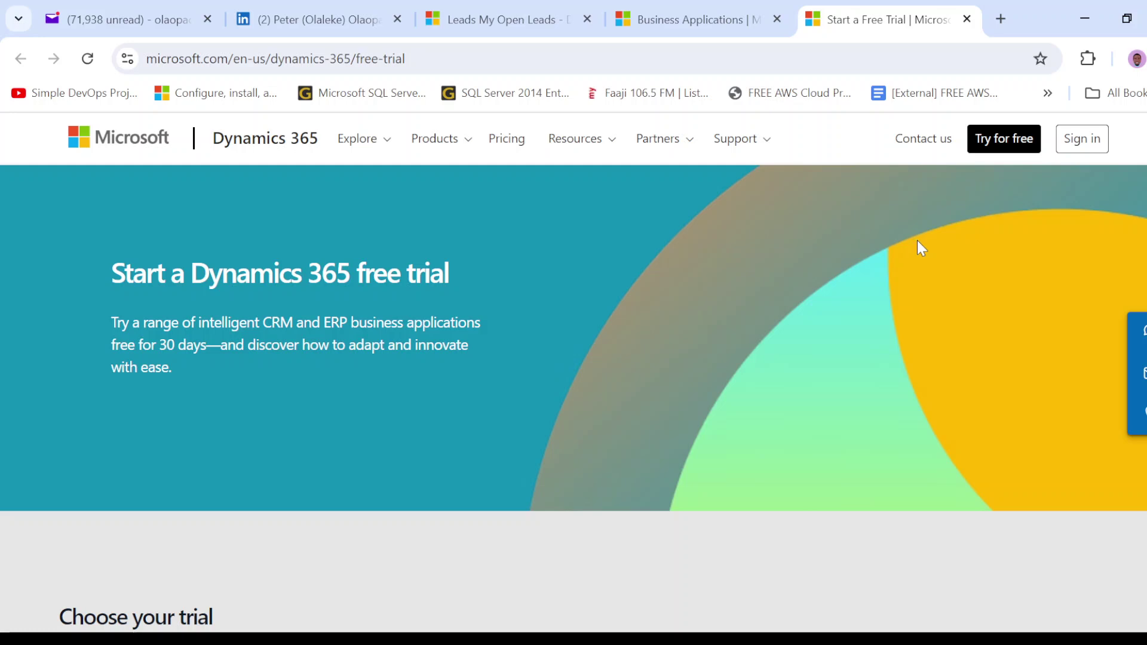
{"action": "scroll", "coordinate": [916, 239], "scroll_direction": "down", "scroll_amount": 5}
{"action": "scroll", "coordinate": [917, 243], "scroll_direction": "down", "scroll_amount": 1}
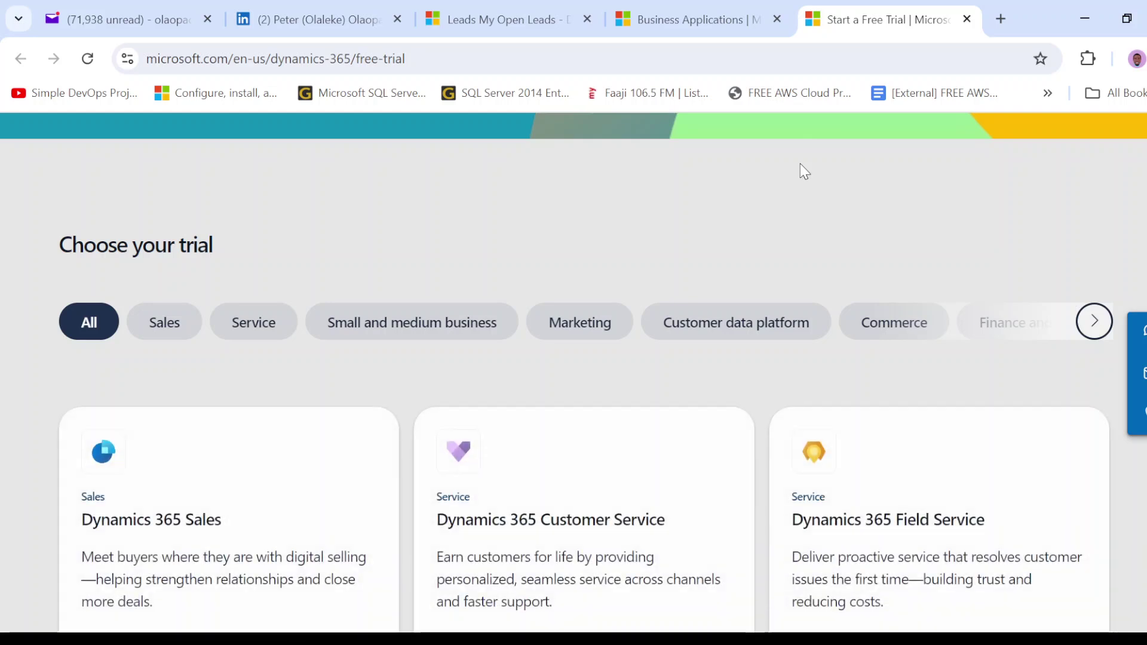
{"action": "scroll", "coordinate": [705, 312], "scroll_direction": "down", "scroll_amount": 1}
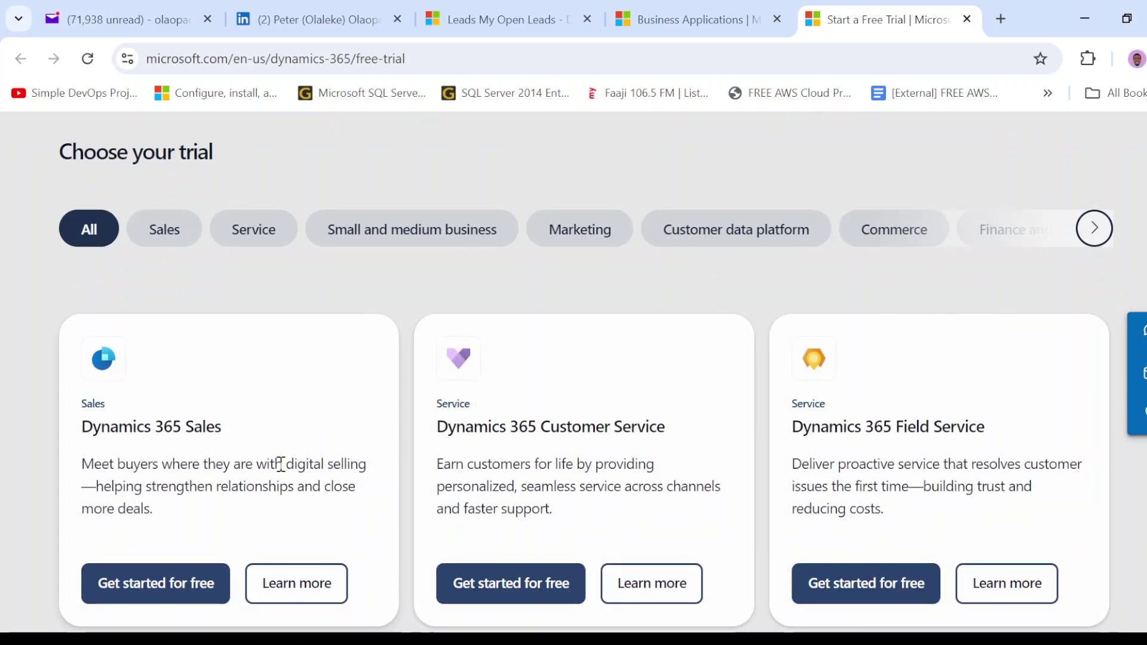
{"action": "scroll", "coordinate": [888, 447], "scroll_direction": "down", "scroll_amount": 5}
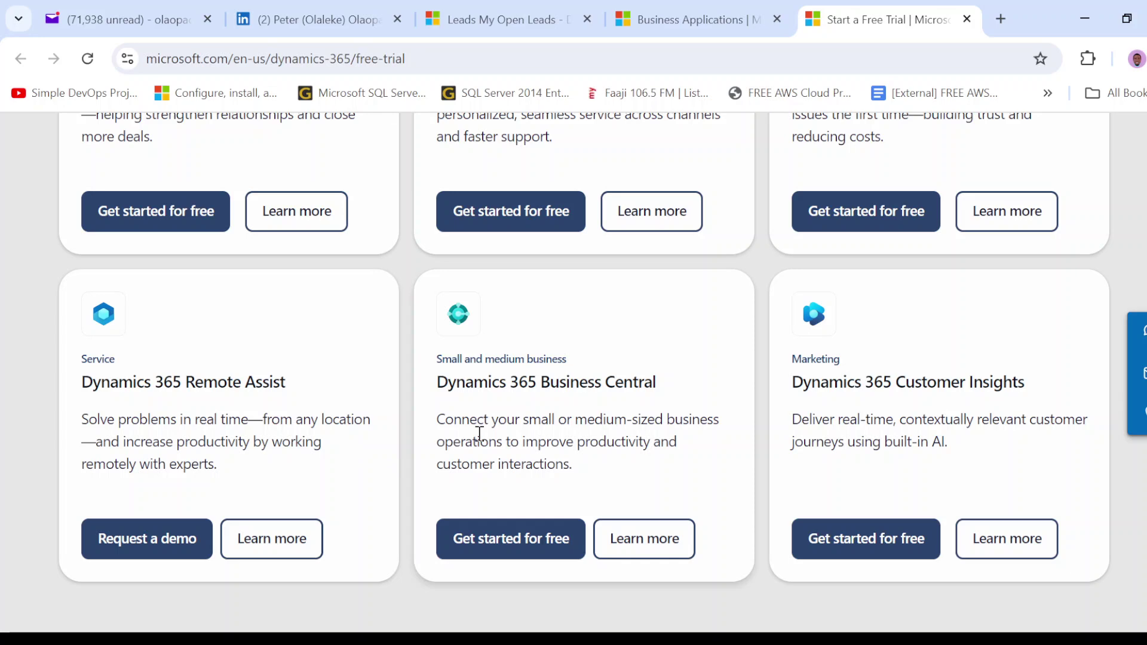
{"action": "scroll", "coordinate": [478, 430], "scroll_direction": "down", "scroll_amount": 3}
{"action": "scroll", "coordinate": [478, 432], "scroll_direction": "down", "scroll_amount": 3}
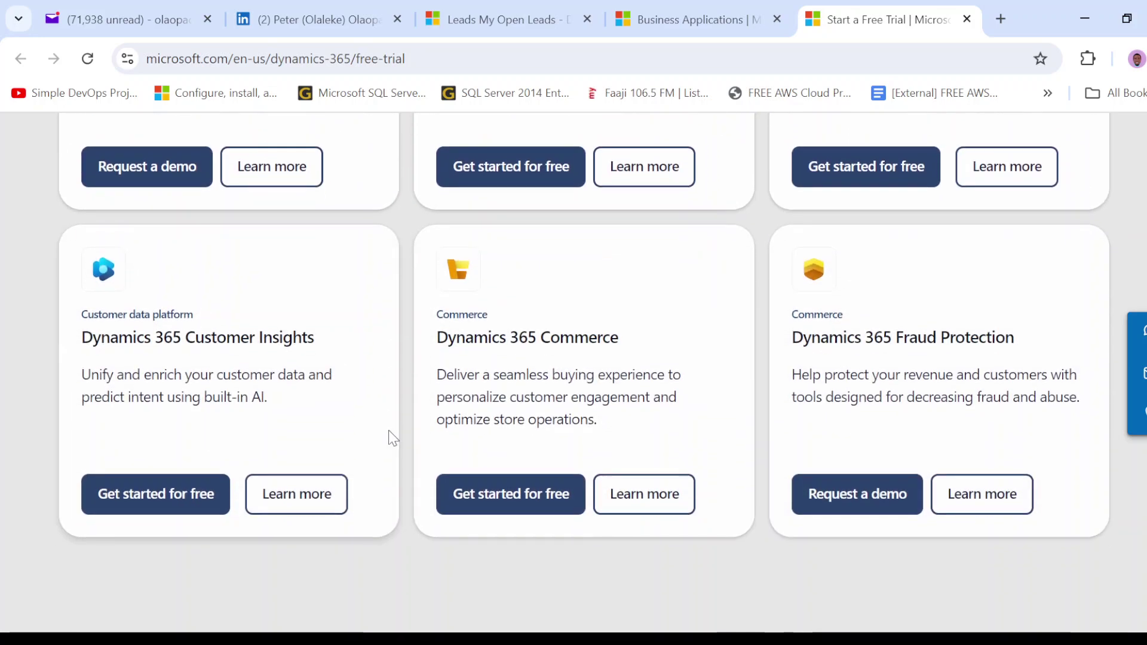
{"action": "scroll", "coordinate": [389, 430], "scroll_direction": "down", "scroll_amount": 2}
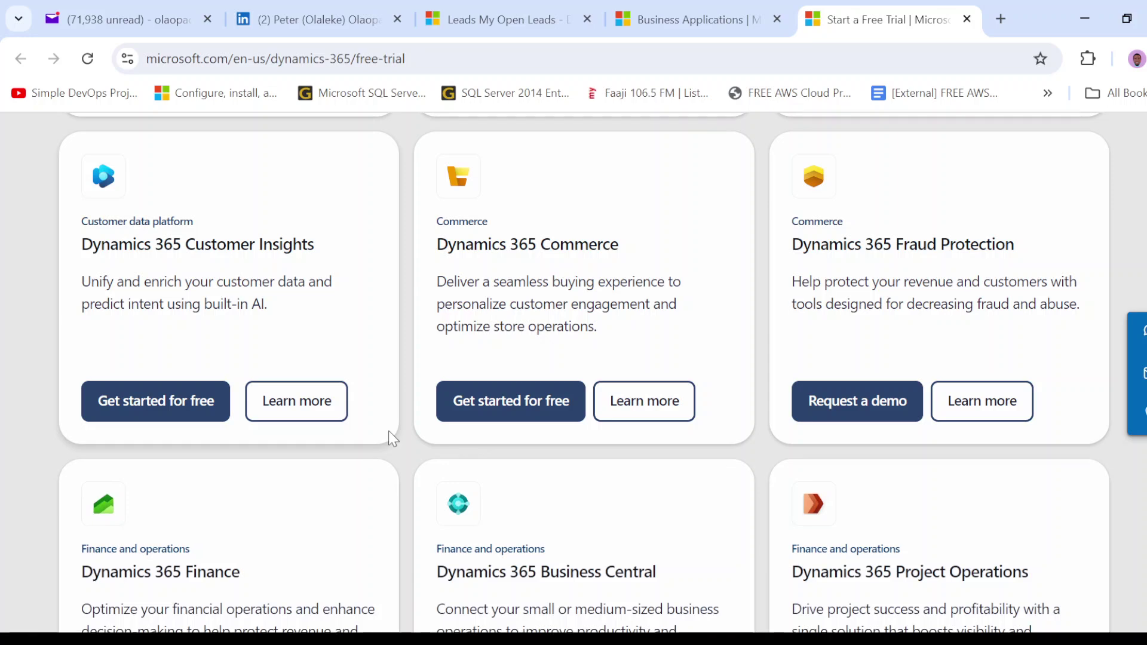
{"action": "scroll", "coordinate": [388, 430], "scroll_direction": "down", "scroll_amount": 3}
{"action": "scroll", "coordinate": [389, 433], "scroll_direction": "down", "scroll_amount": 4}
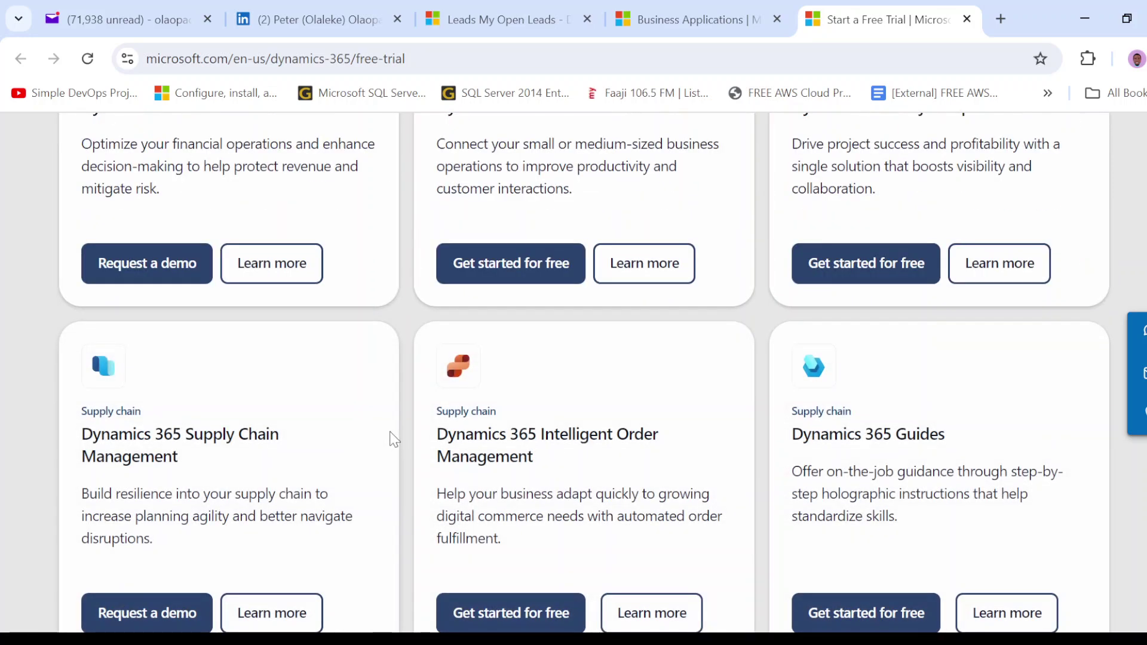
{"action": "scroll", "coordinate": [393, 438], "scroll_direction": "up", "scroll_amount": 7}
{"action": "scroll", "coordinate": [401, 393], "scroll_direction": "up", "scroll_amount": 15}
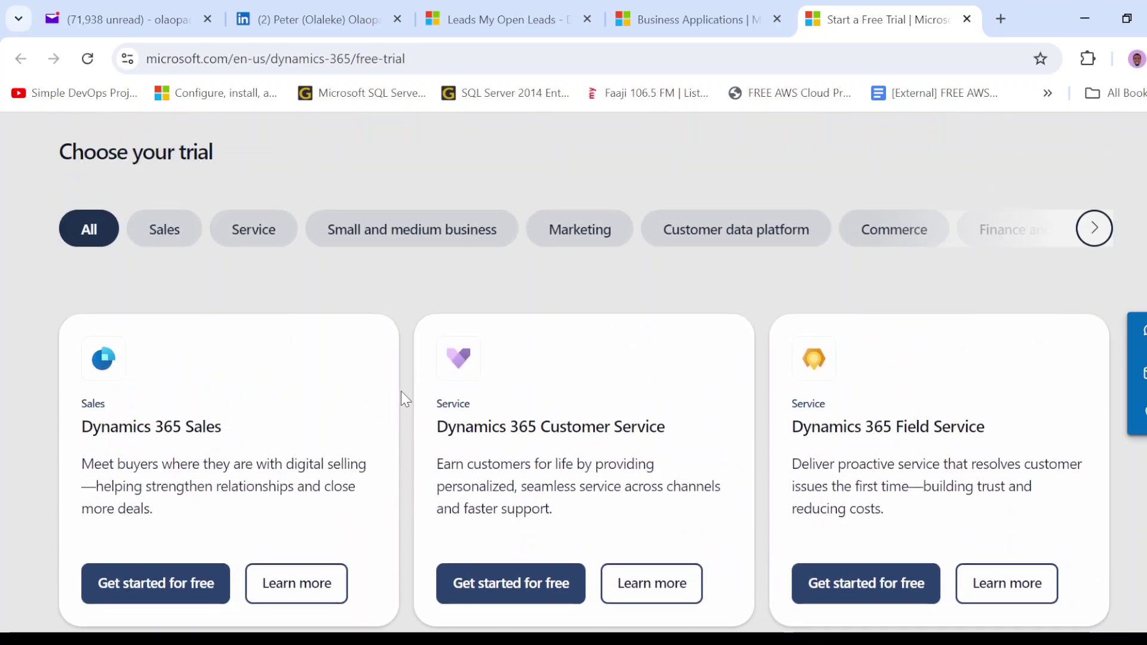
- Begin the Dynamics 365 Sales trial sign-up with its email field cleared, then go back to Leads
{"action": "left_click", "coordinate": [189, 591]}
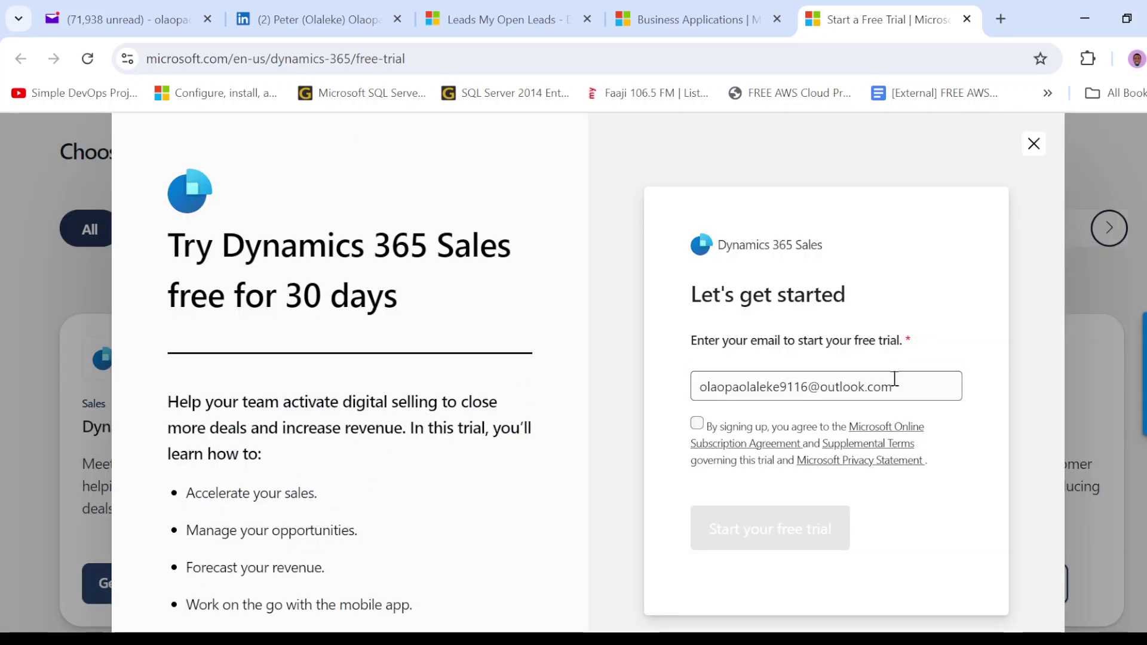
{"action": "triple_click", "coordinate": [895, 380]}
{"action": "key", "text": "BackSpace"}
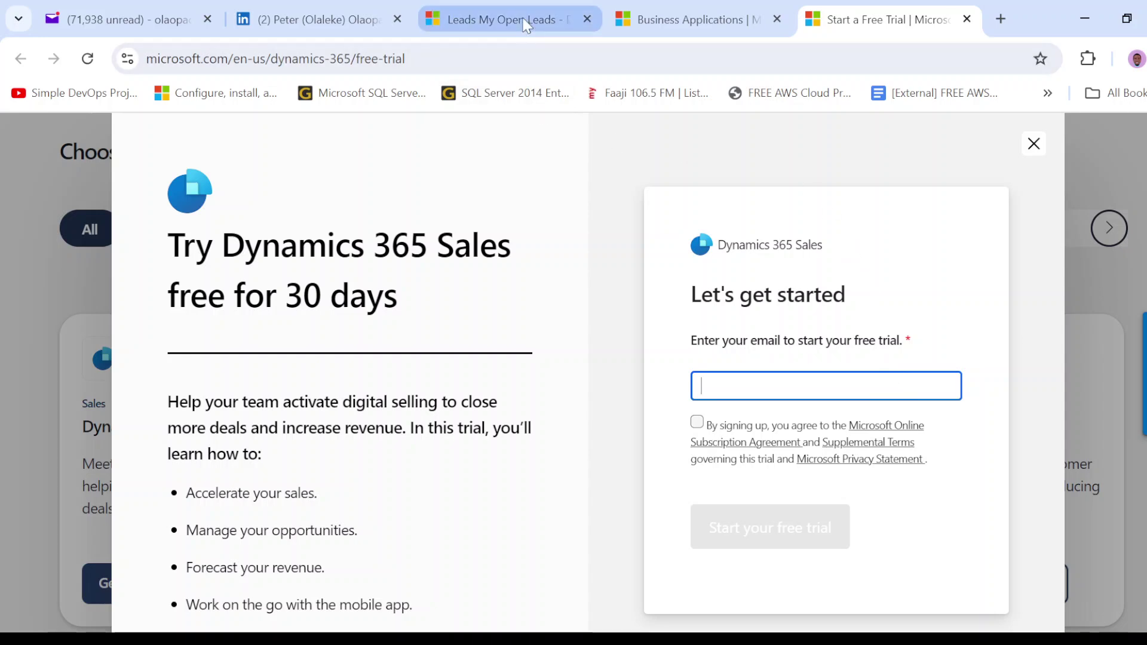
{"action": "left_click", "coordinate": [526, 25]}
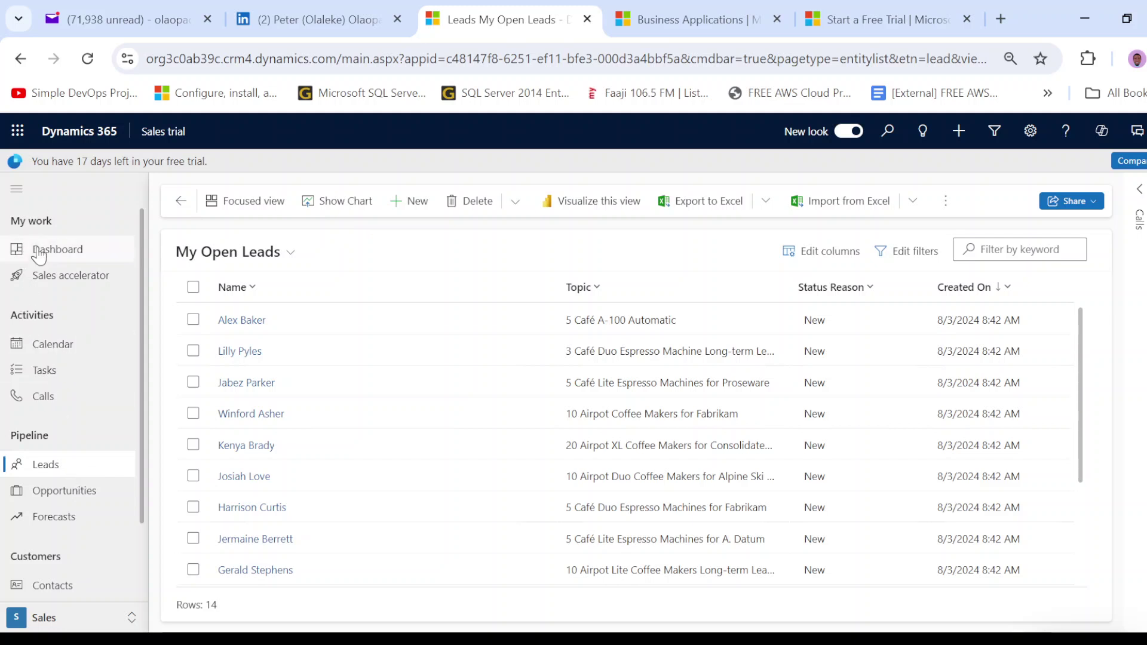
- Open the Sales dashboard and scroll through its leads, pipeline and at-risk charts
{"action": "left_click", "coordinate": [66, 253]}
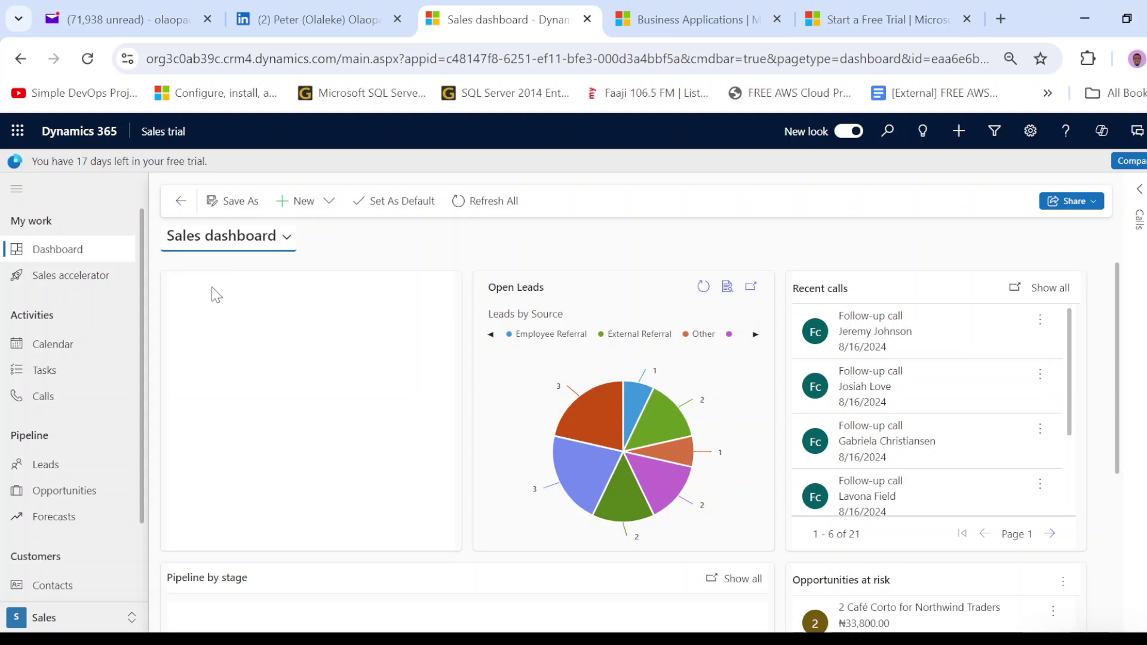
{"action": "scroll", "coordinate": [217, 294], "scroll_direction": "down", "scroll_amount": 5}
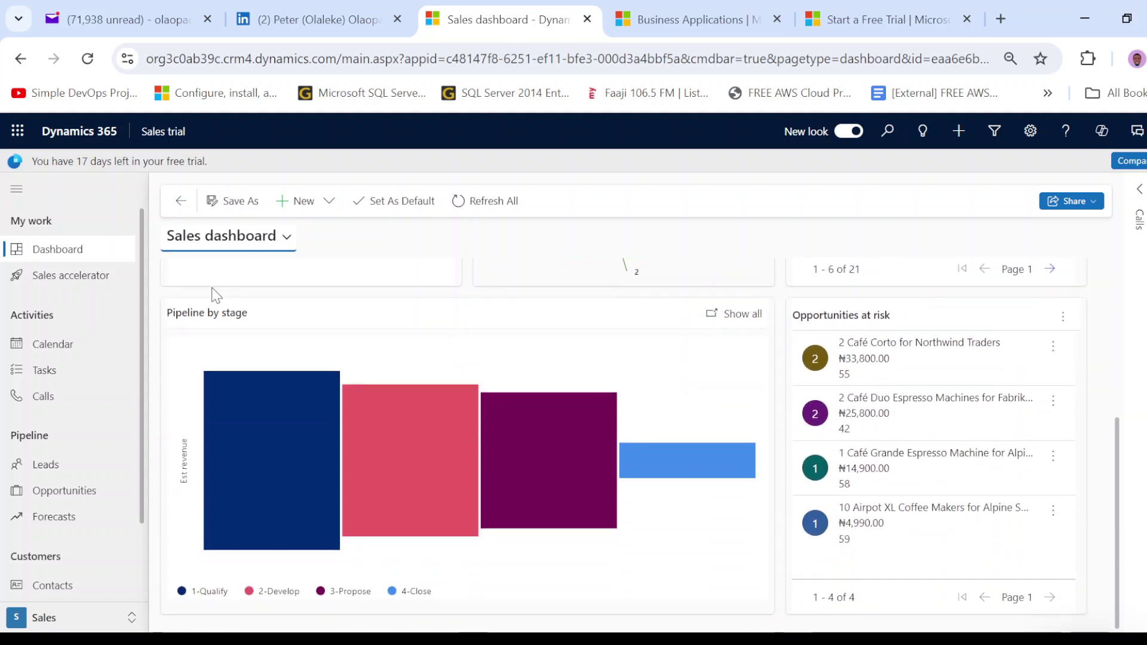
{"action": "scroll", "coordinate": [275, 342], "scroll_direction": "up", "scroll_amount": 5}
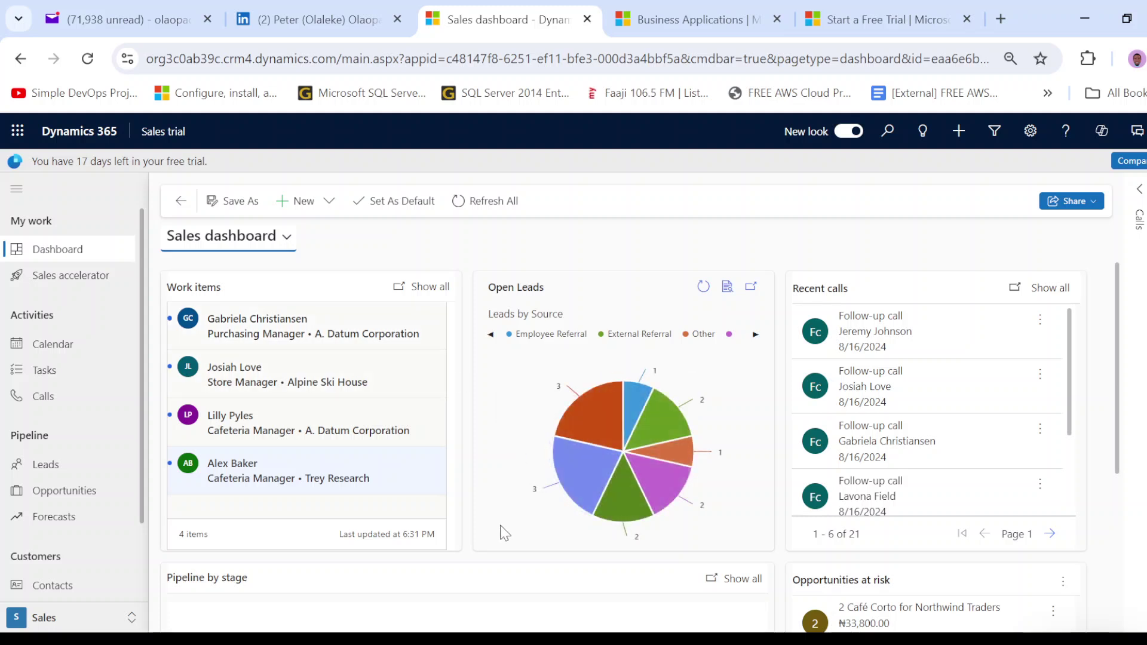
{"action": "scroll", "coordinate": [519, 528], "scroll_direction": "down", "scroll_amount": 2}
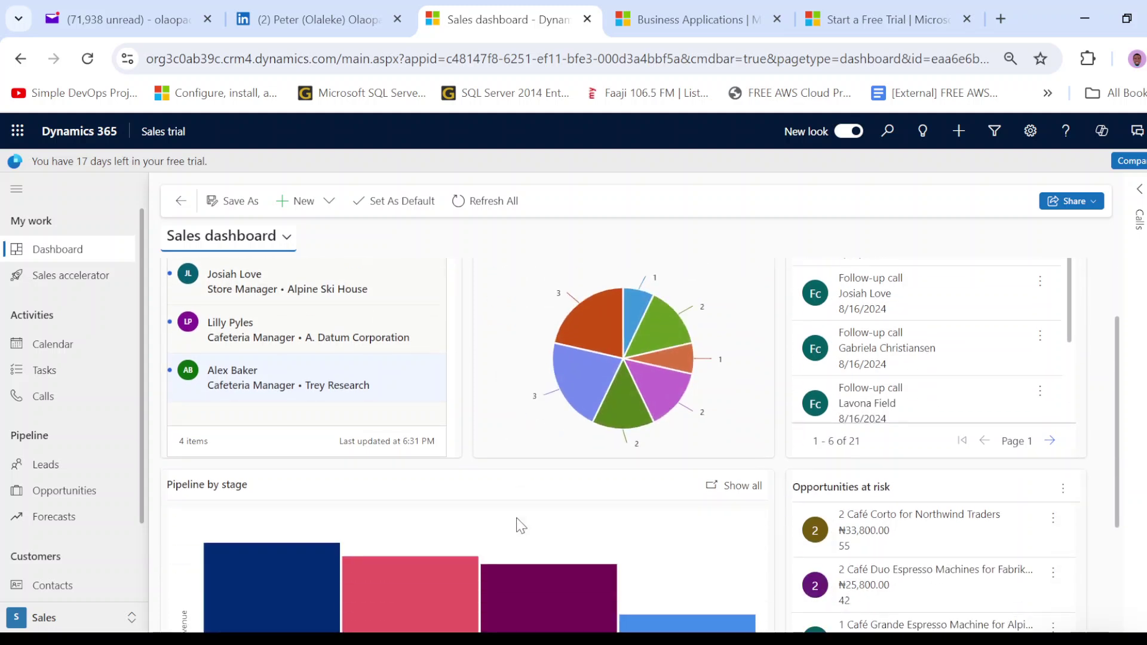
- Show My Appointments in the weekly Calendar view, then switch to My Tasks
{"action": "left_click", "coordinate": [77, 341]}
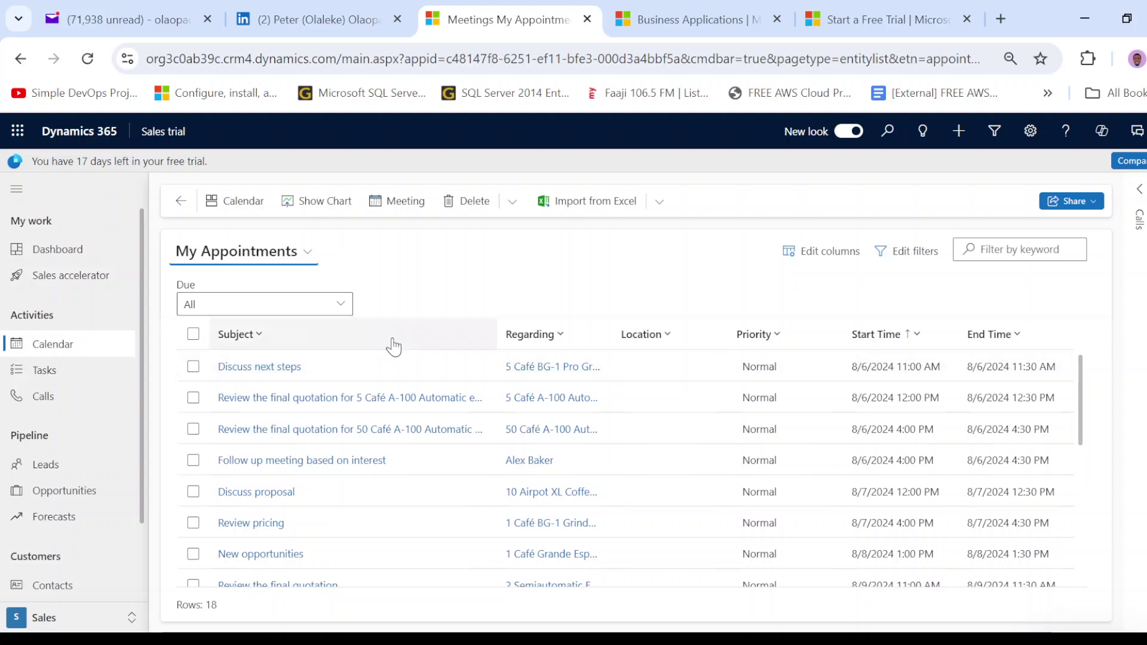
{"action": "left_click", "coordinate": [256, 202]}
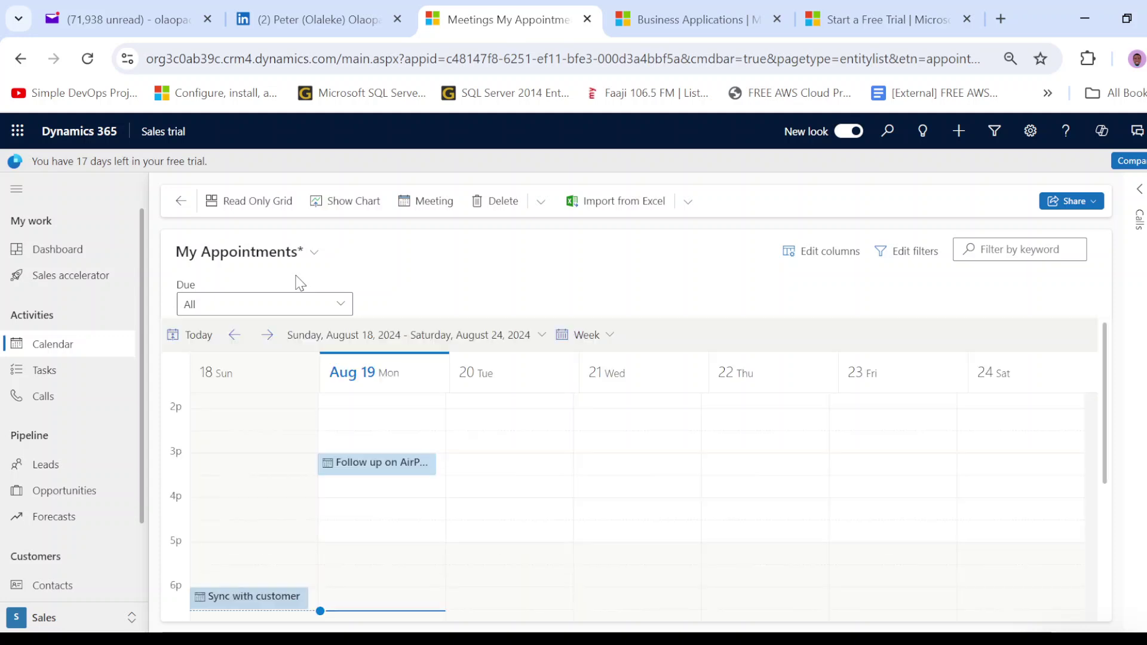
{"action": "scroll", "coordinate": [418, 412], "scroll_direction": "down", "scroll_amount": 3}
{"action": "scroll", "coordinate": [418, 417], "scroll_direction": "up", "scroll_amount": 3}
{"action": "scroll", "coordinate": [409, 388], "scroll_direction": "up", "scroll_amount": 3}
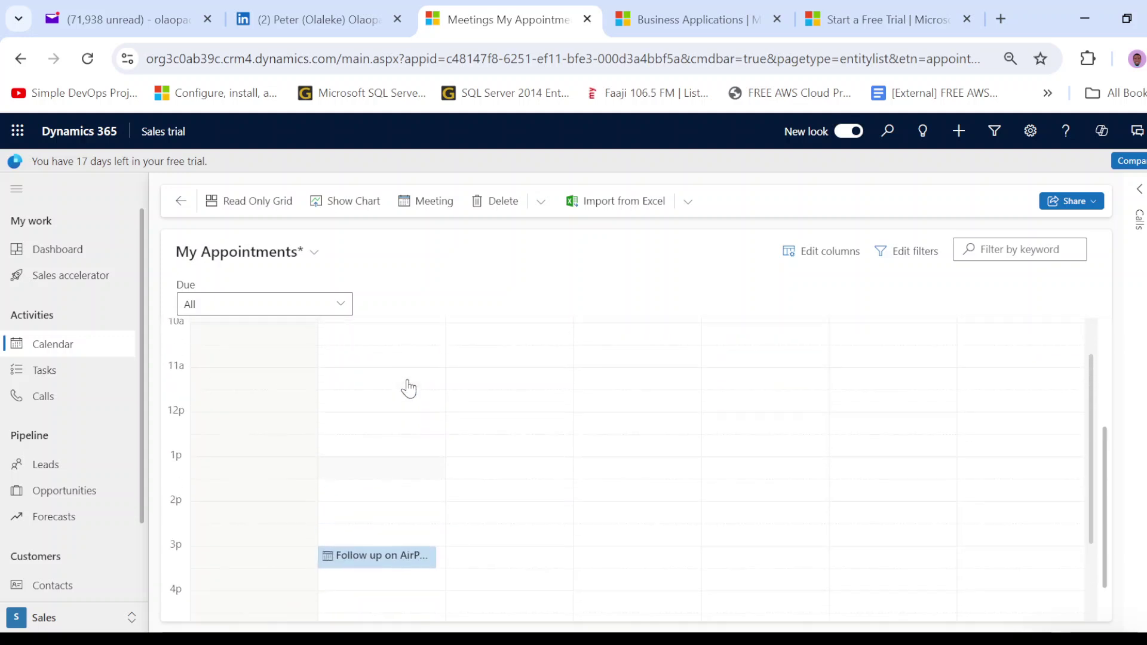
{"action": "scroll", "coordinate": [370, 416], "scroll_direction": "down", "scroll_amount": 2}
{"action": "scroll", "coordinate": [373, 412], "scroll_direction": "down", "scroll_amount": 2}
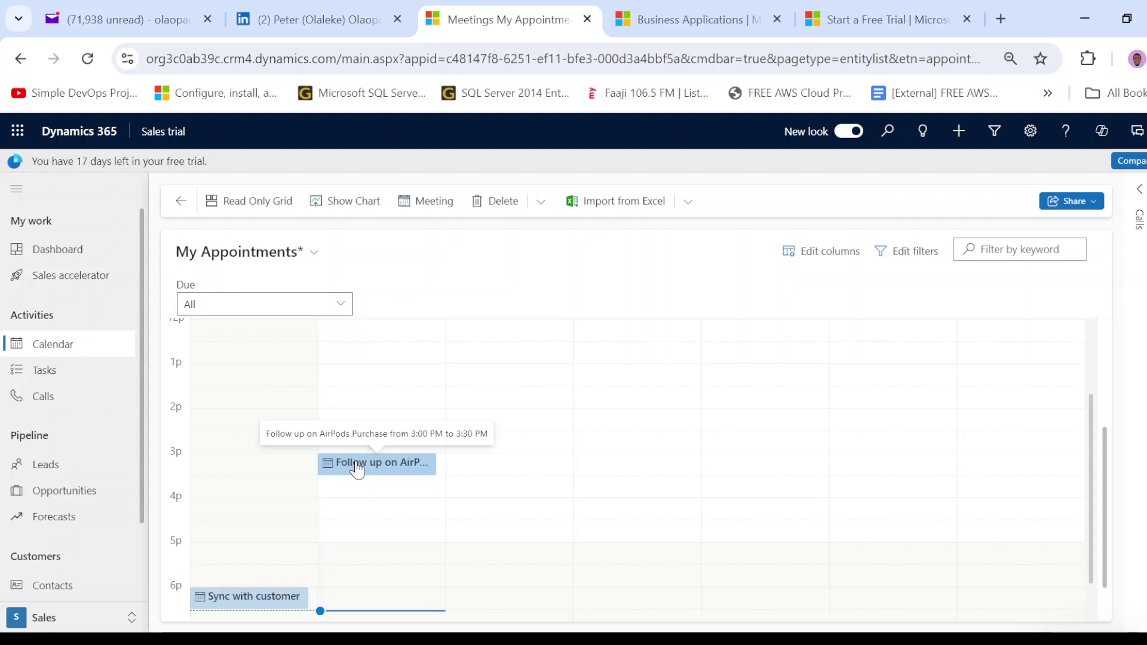
{"action": "left_click", "coordinate": [84, 376]}
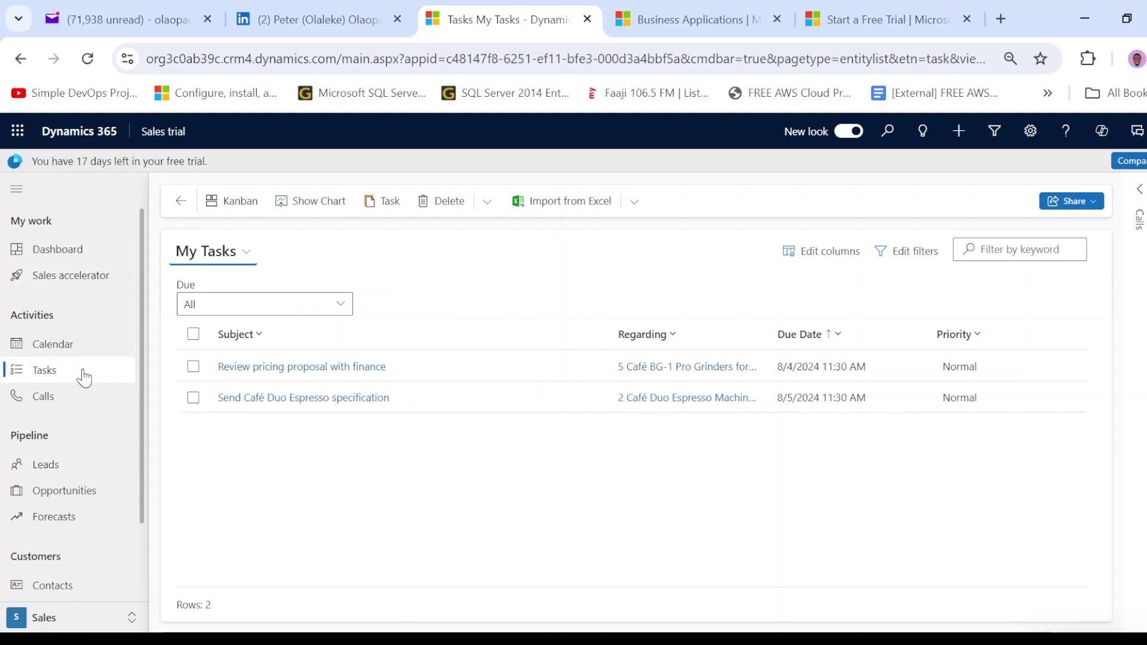
- Open the Call history list of 21 logged phone calls
{"action": "left_click", "coordinate": [70, 405]}
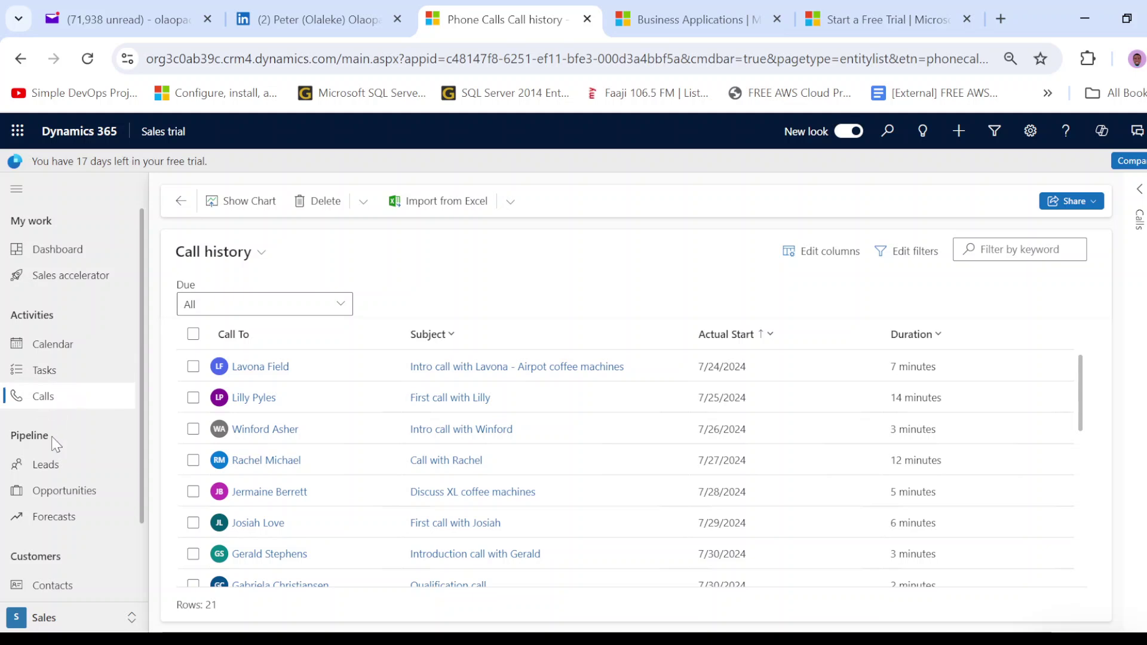
- Open My Open Leads under Pipeline and scroll through the 14 leads
{"action": "left_click", "coordinate": [59, 467]}
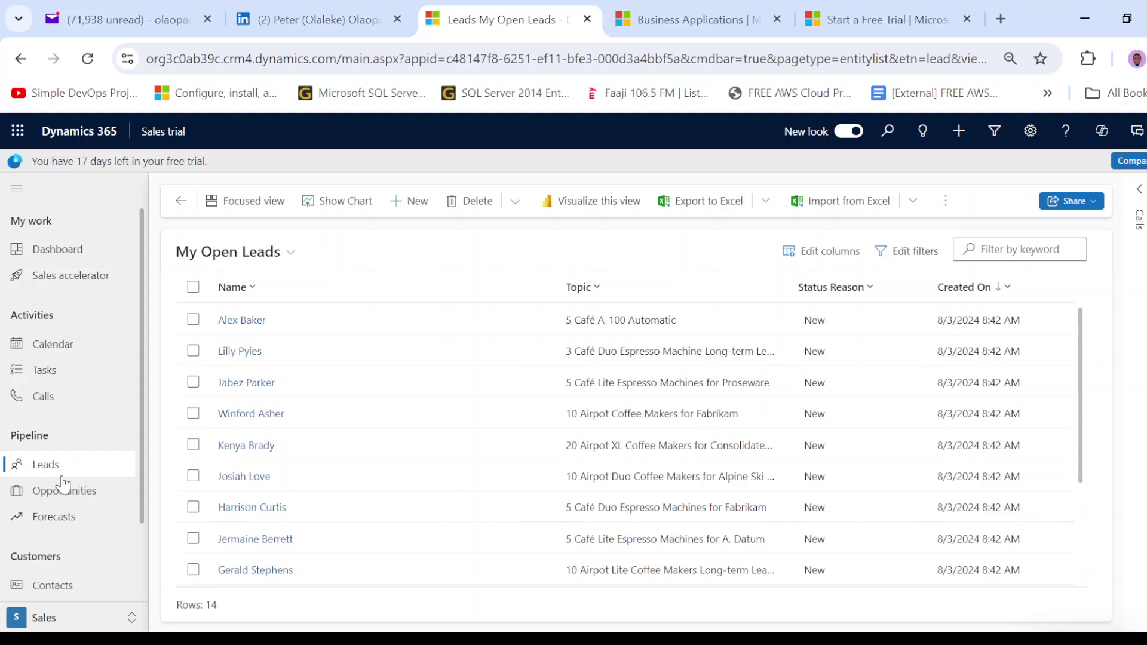
{"action": "scroll", "coordinate": [66, 478], "scroll_direction": "down", "scroll_amount": 2}
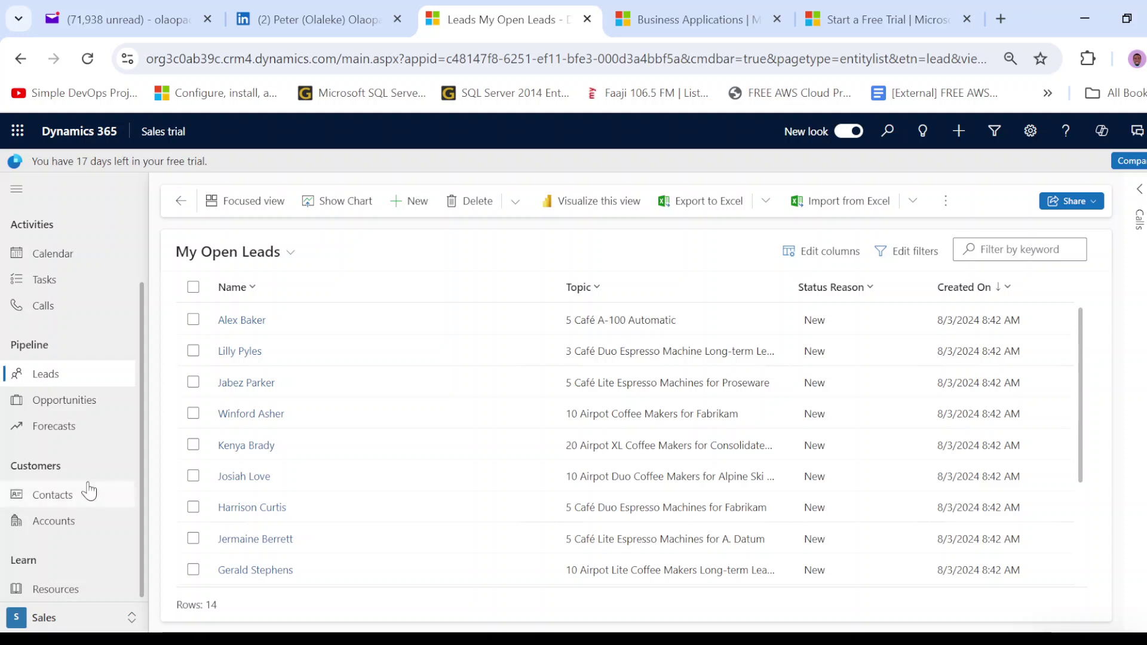
- Open a new Quick Create: Lead form from the leads list, ready for the Topic
{"action": "left_click", "coordinate": [66, 378]}
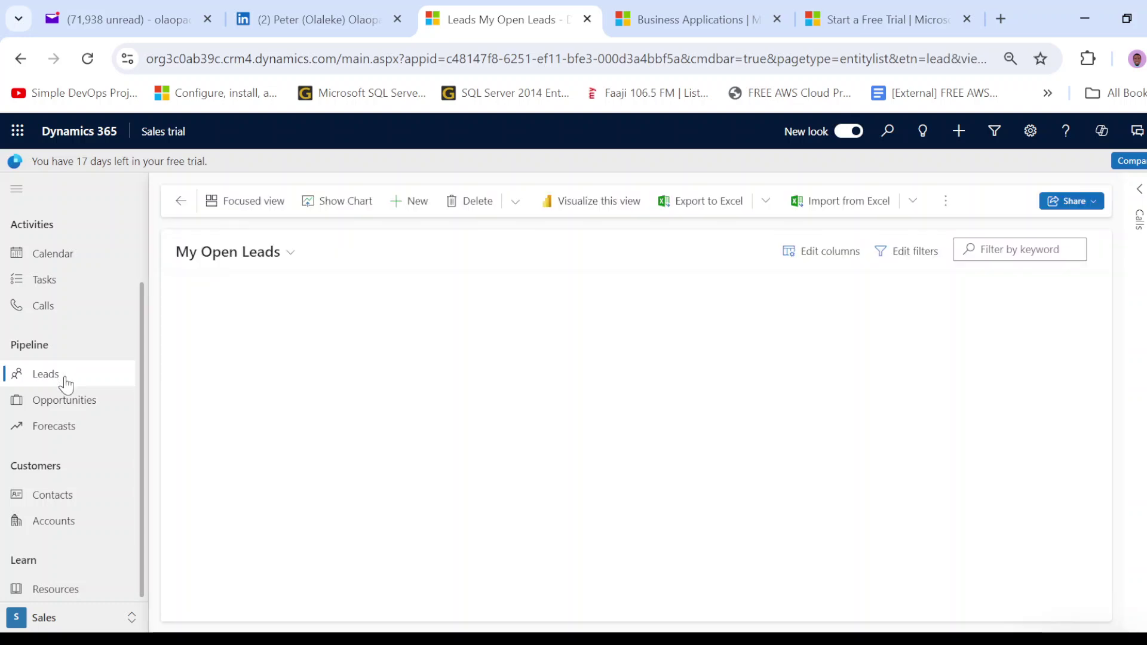
{"action": "left_click", "coordinate": [400, 203]}
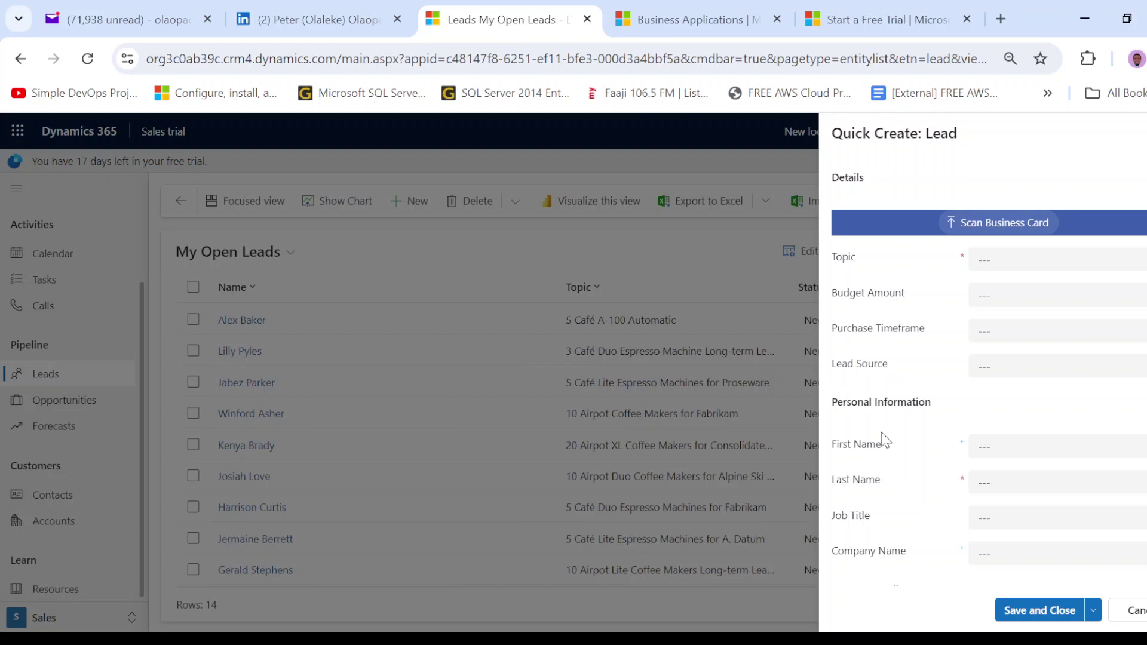
{"action": "scroll", "coordinate": [885, 430], "scroll_direction": "down", "scroll_amount": 3}
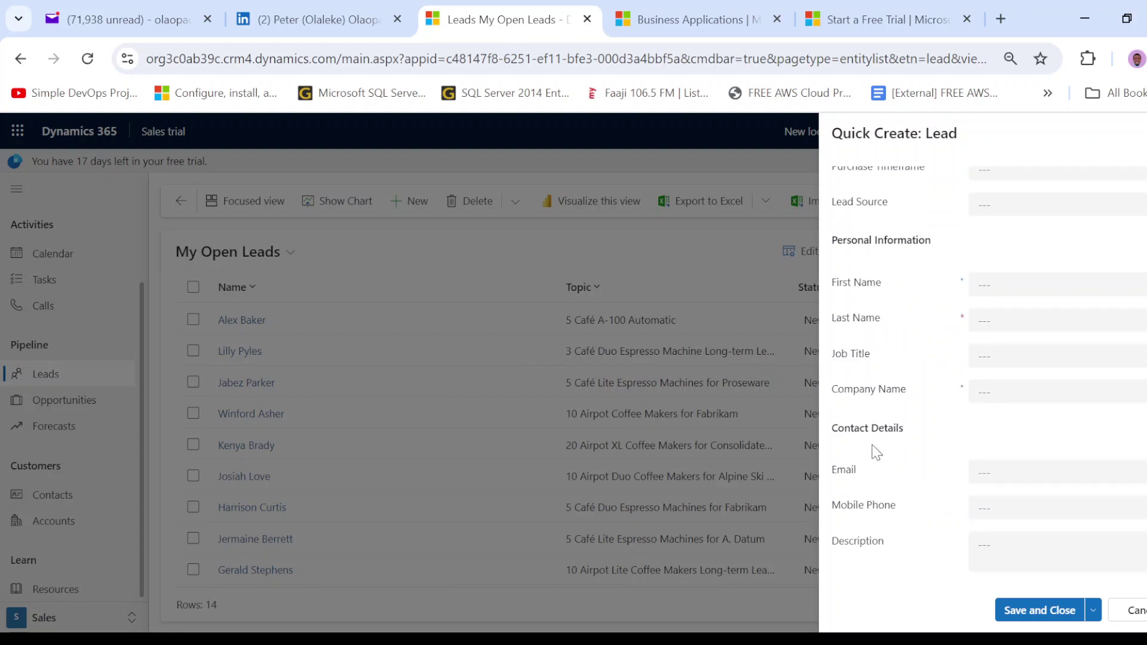
{"action": "scroll", "coordinate": [885, 444], "scroll_direction": "up", "scroll_amount": 3}
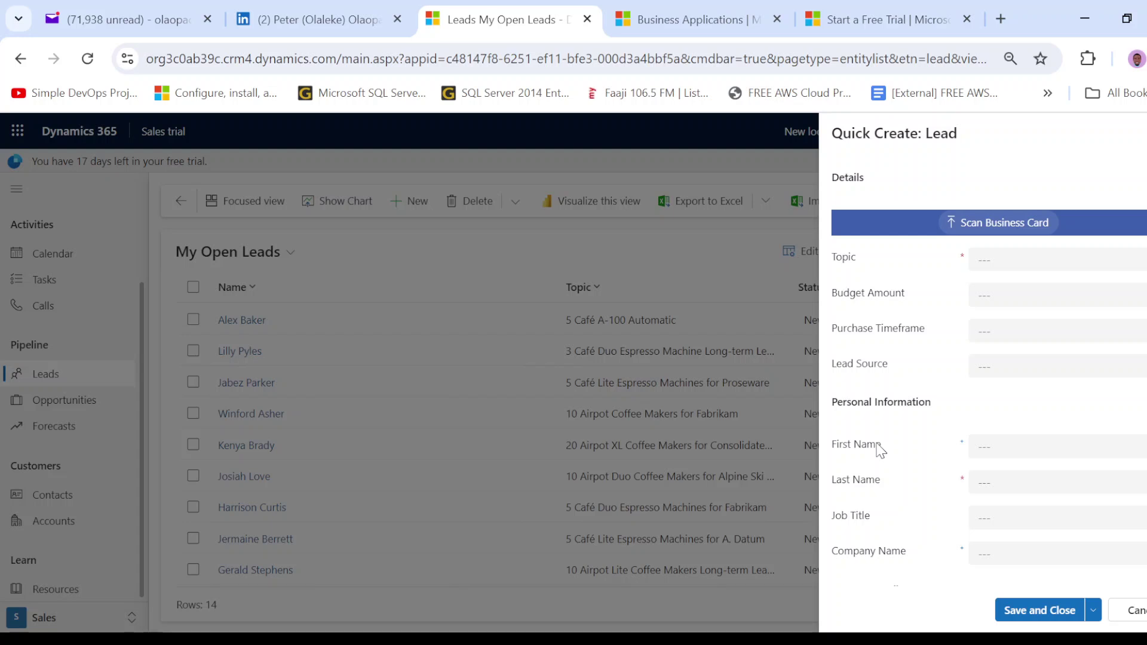
{"action": "left_click", "coordinate": [1015, 260]}
- Enter Topic 'Leads interested in purchase of iPad & Airpod' and Budget Amount 150000
{"action": "type", "text": "Leads interested in purchase of"}
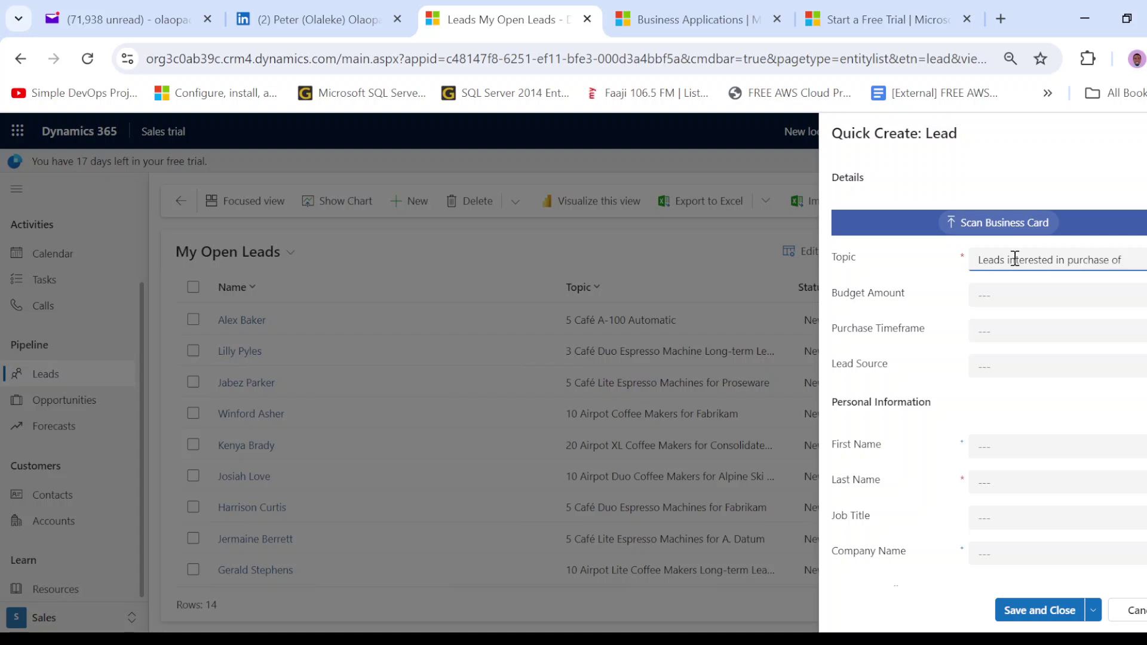
{"action": "type", "text": " iPad"}
{"action": "type", "text": " & Airpo"}
{"action": "type", "text": "d"}
{"action": "left_click", "coordinate": [1011, 290]}
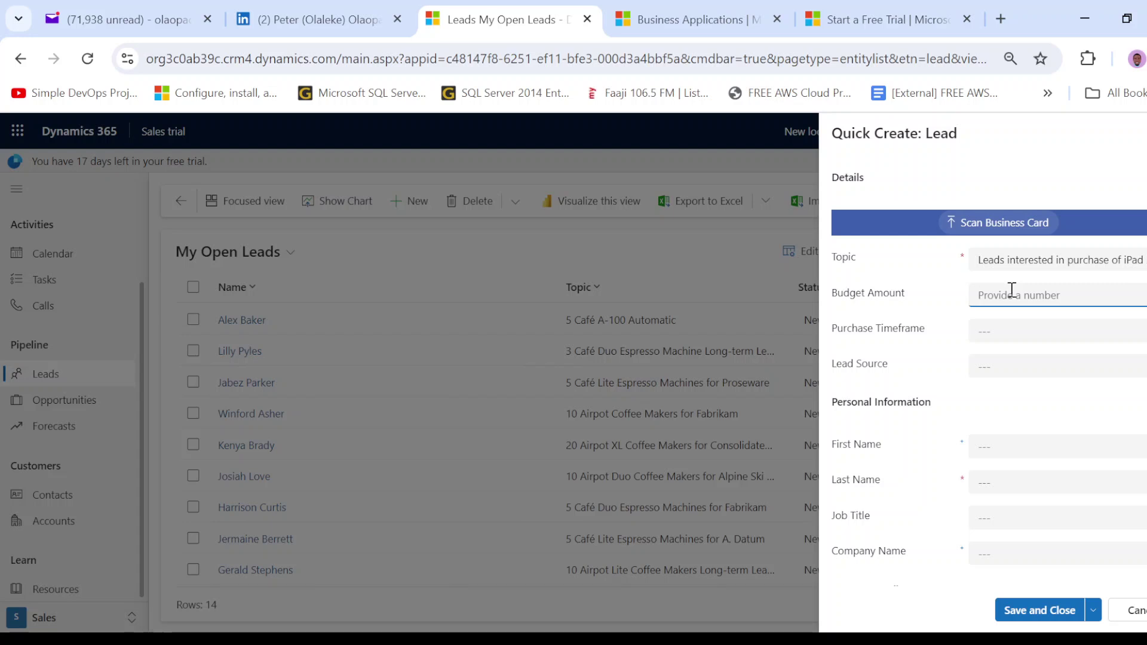
{"action": "type", "text": "150000"}
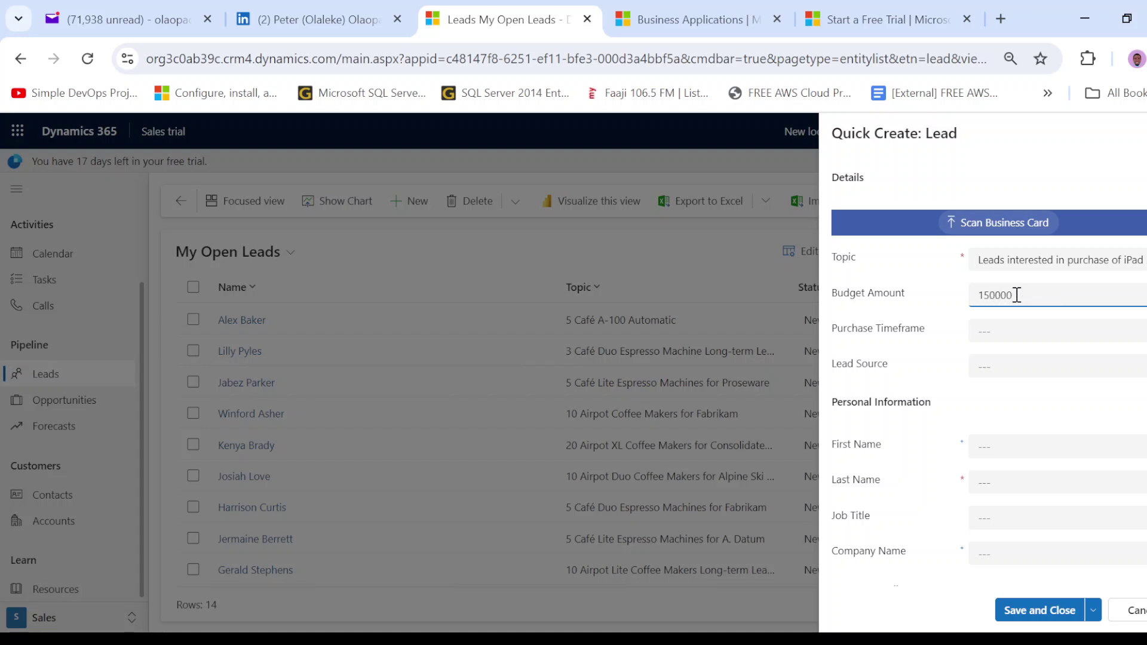
{"action": "left_click", "coordinate": [999, 334]}
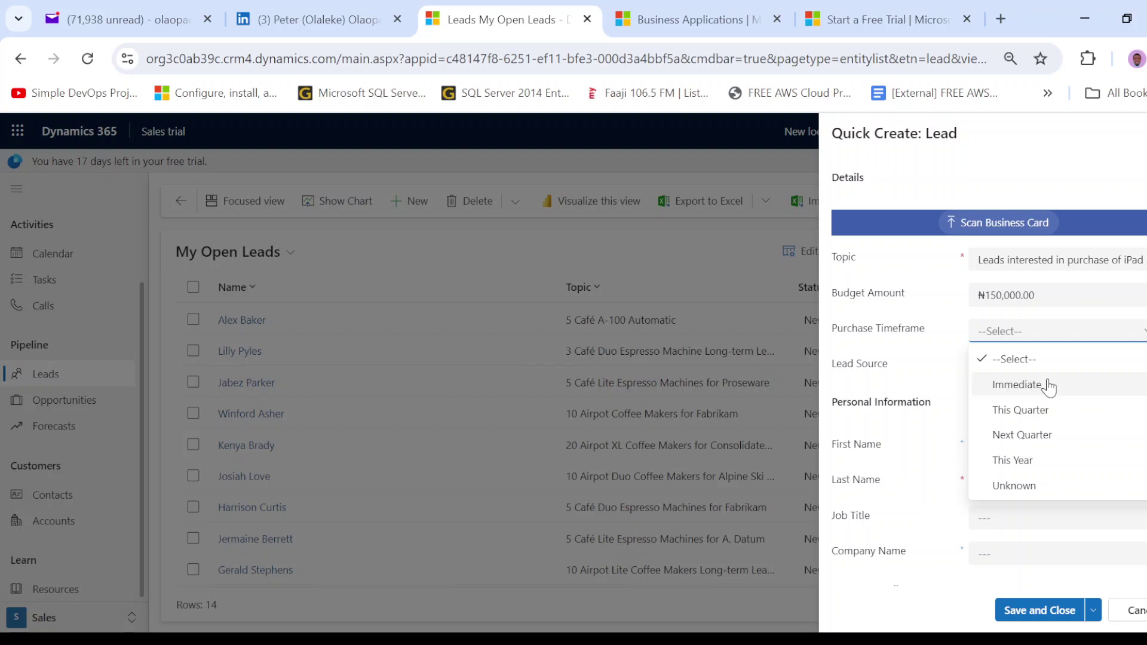
- Choose Immediate for Purchase Timeframe and Seminar for Lead Source
{"action": "left_click", "coordinate": [1050, 387]}
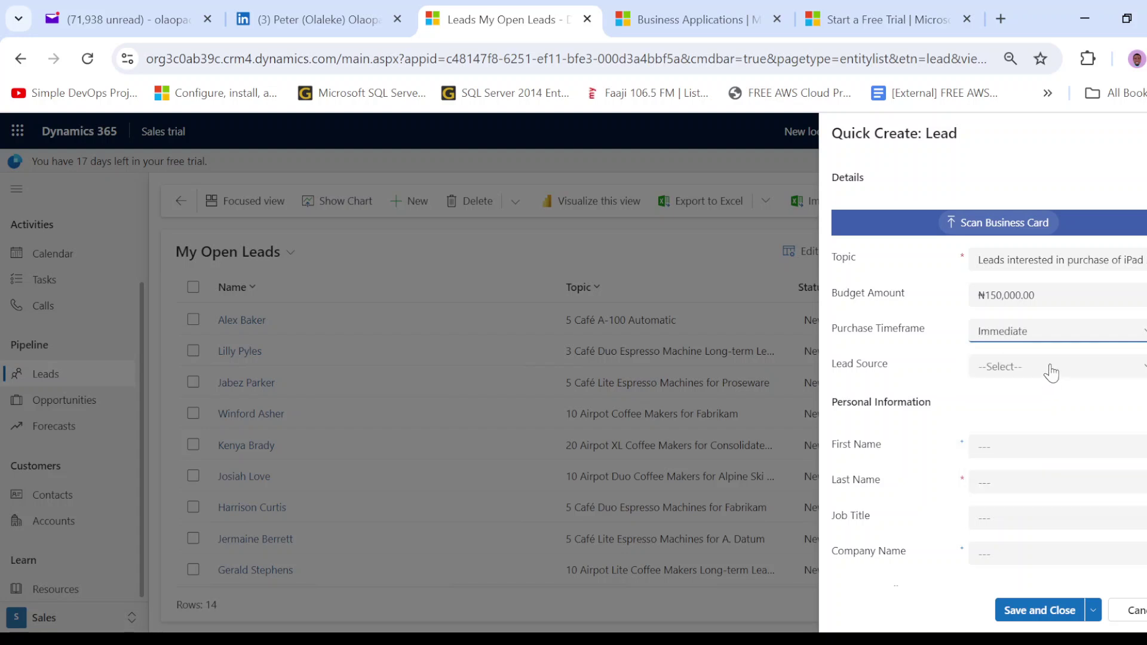
{"action": "left_click", "coordinate": [1051, 370]}
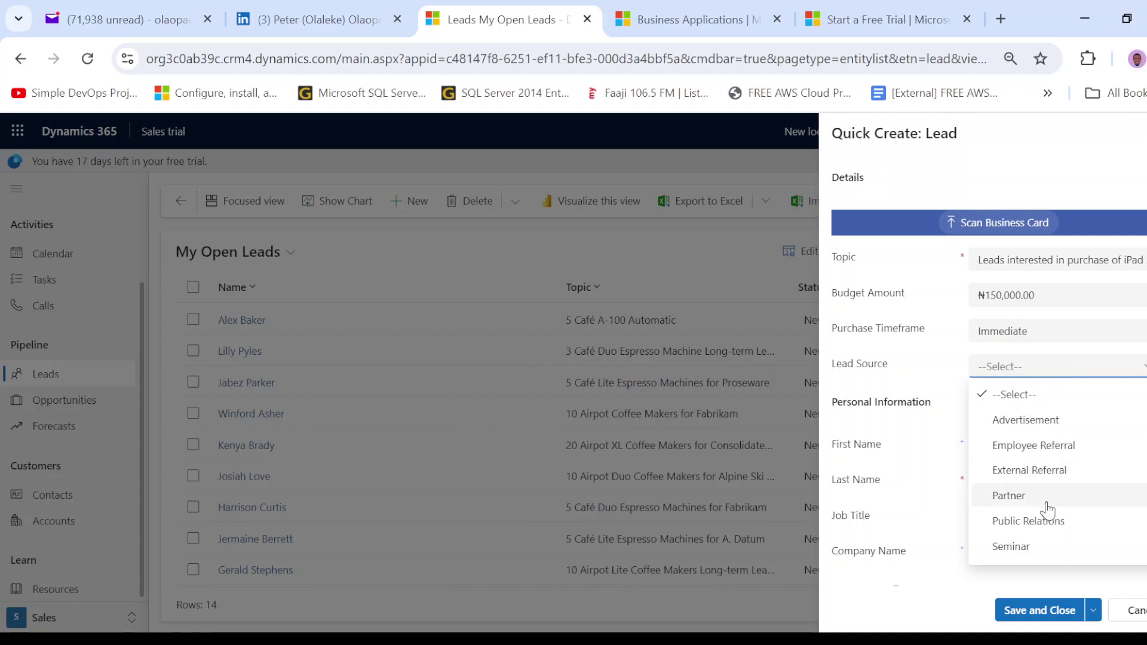
{"action": "scroll", "coordinate": [1046, 511], "scroll_direction": "down", "scroll_amount": 2}
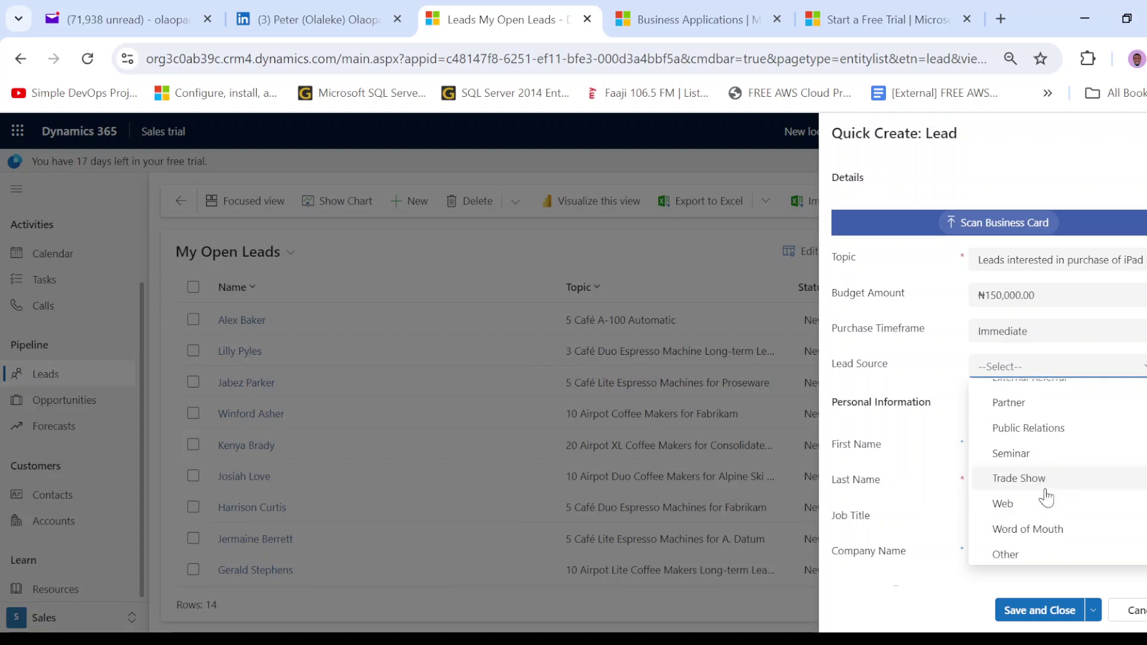
{"action": "left_click", "coordinate": [1072, 466]}
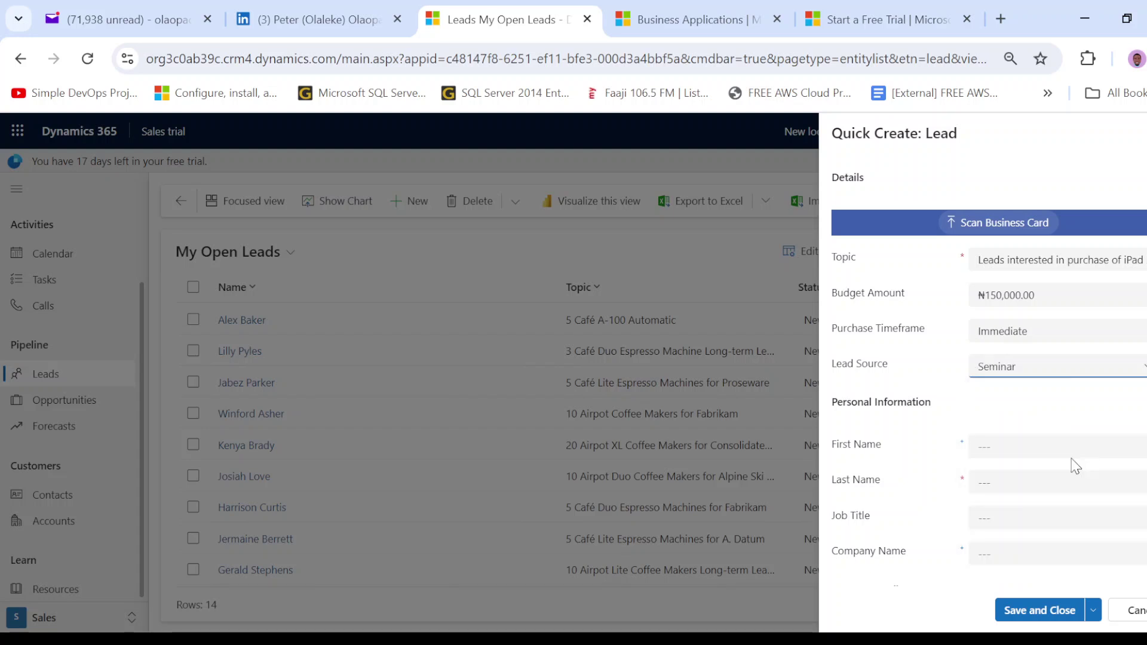
- Enter the lead's first and last name, correcting typos in the first name
{"action": "left_click", "coordinate": [1011, 445]}
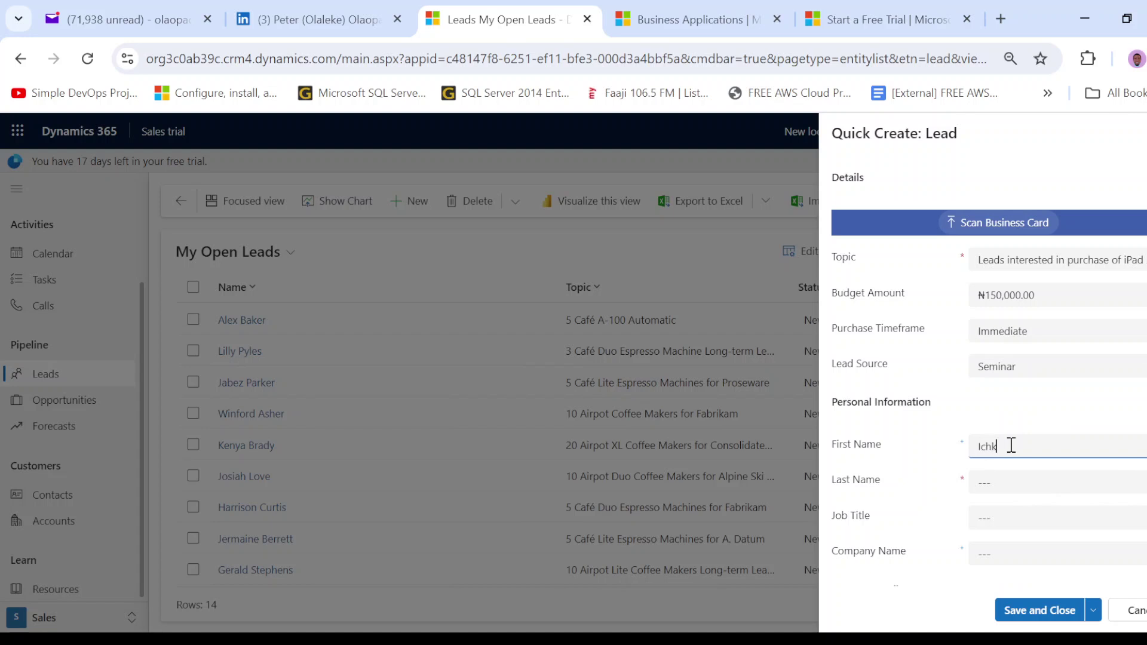
{"action": "left_click", "coordinate": [1019, 487]}
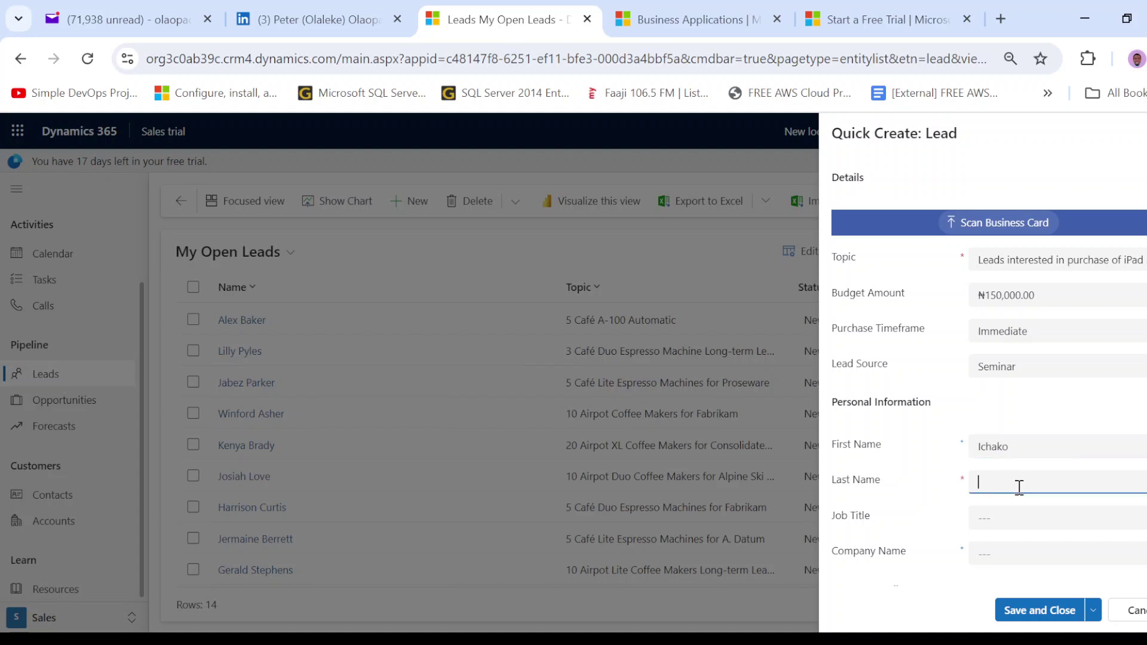
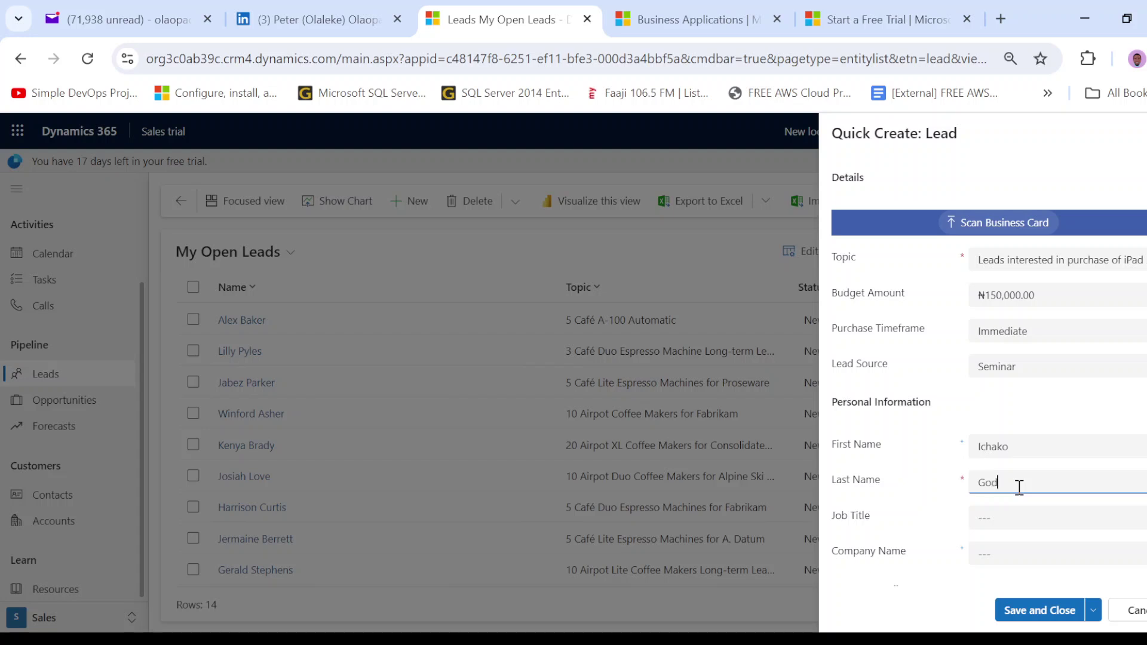
- Set the job title to CTO and the company name to Rock Of Ages
{"action": "scroll", "coordinate": [1009, 418], "scroll_direction": "down", "scroll_amount": 3}
{"action": "left_click", "coordinate": [996, 351]}
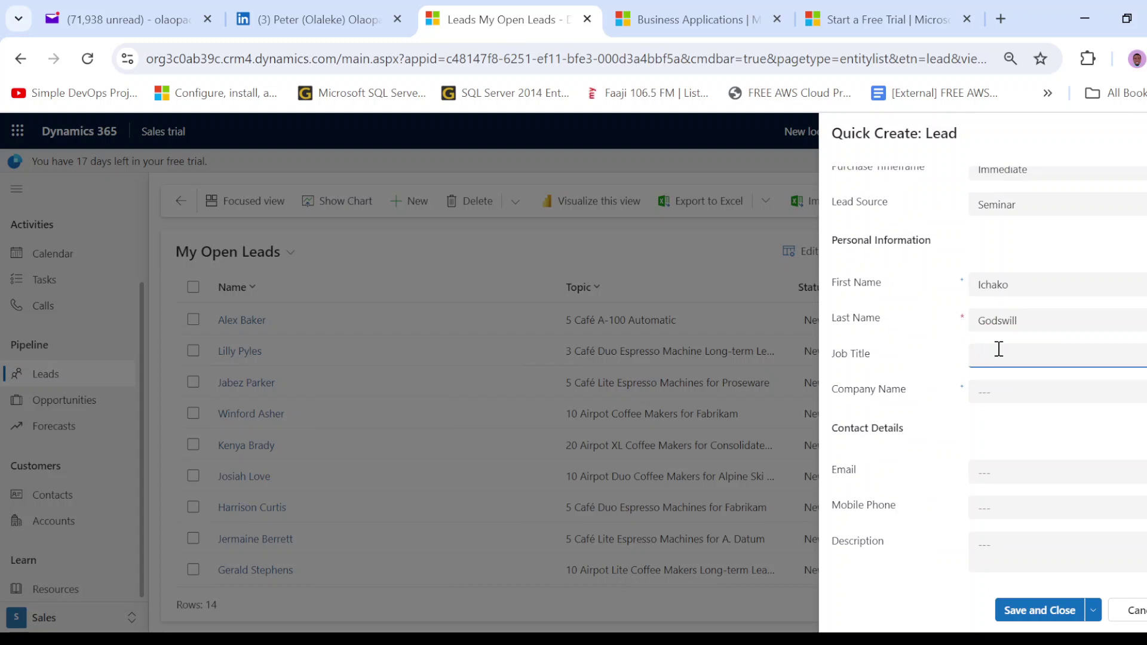
{"action": "type", "text": "CTO"}
{"action": "left_click", "coordinate": [1018, 385]}
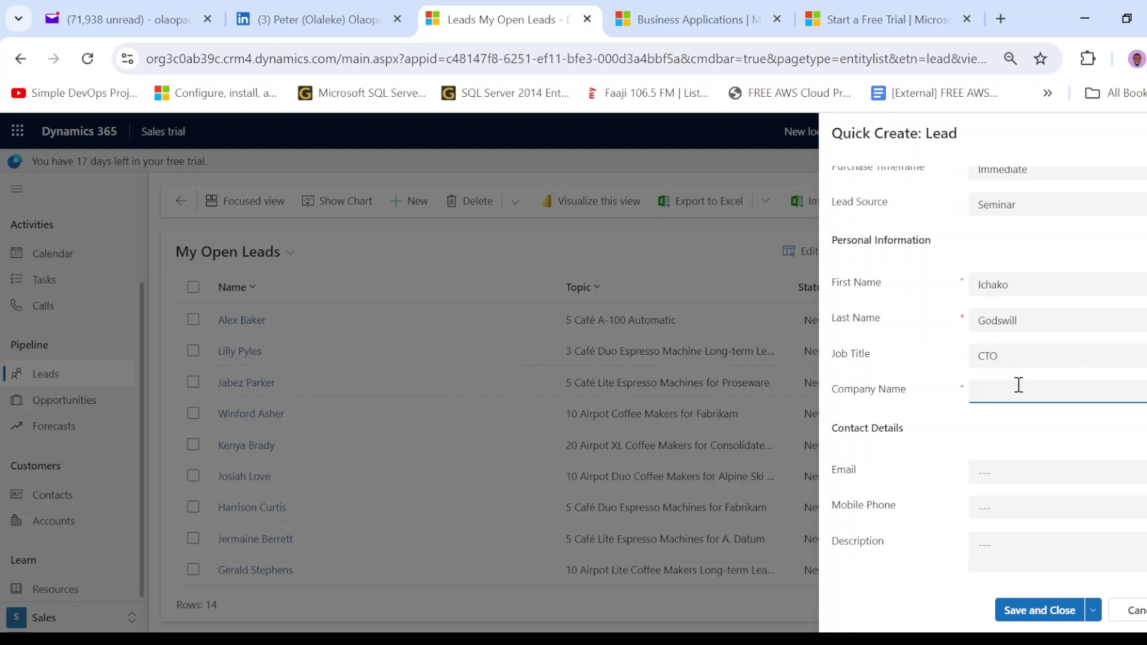
{"action": "type", "text": "Rock Of Ages"}
- Start the lead's e-mail address, clearing a mistyped first attempt
{"action": "left_click", "coordinate": [1006, 473]}
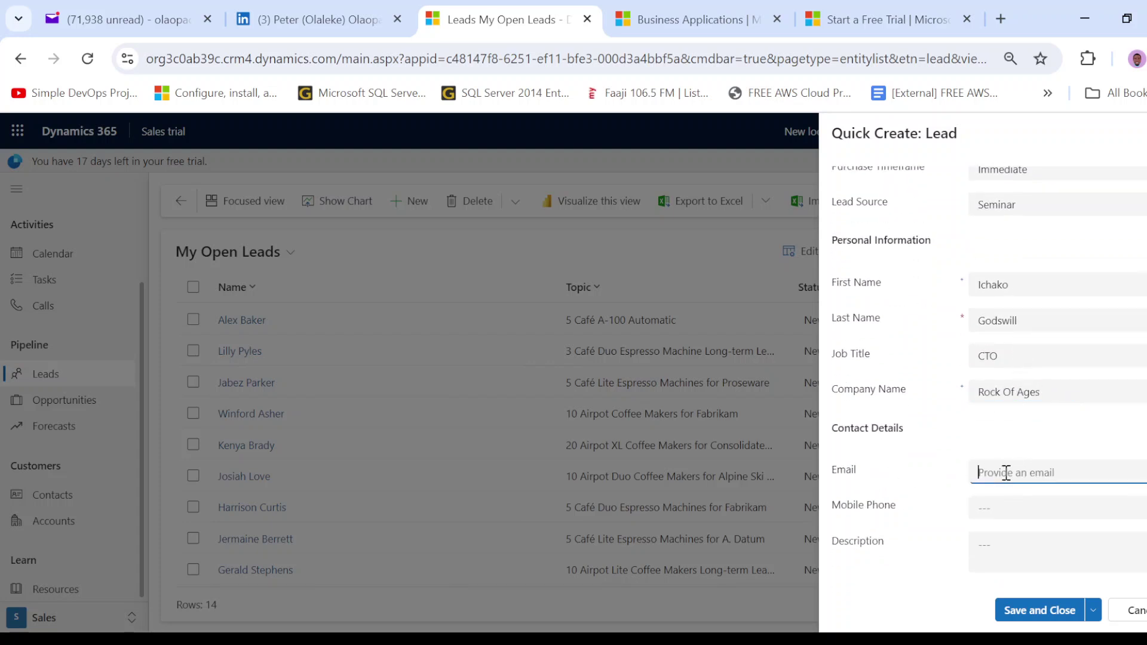
{"action": "type", "text": "ichak"}
{"action": "key", "text": "BackSpace"}
{"action": "key", "text": "ctrl+a"}
{"action": "key", "text": "BackSpace"}
- Finish the e-mail with the roa.com domain and enter the mobile number with a leading '+'
{"action": "key", "text": "BackSpace"}
{"action": "key", "text": "BackSpace"}
{"action": "key", "text": "BackSpace"}
{"action": "type", "text": "roa.com"}
{"action": "left_click", "coordinate": [990, 510]}
{"action": "type", "text": "="}
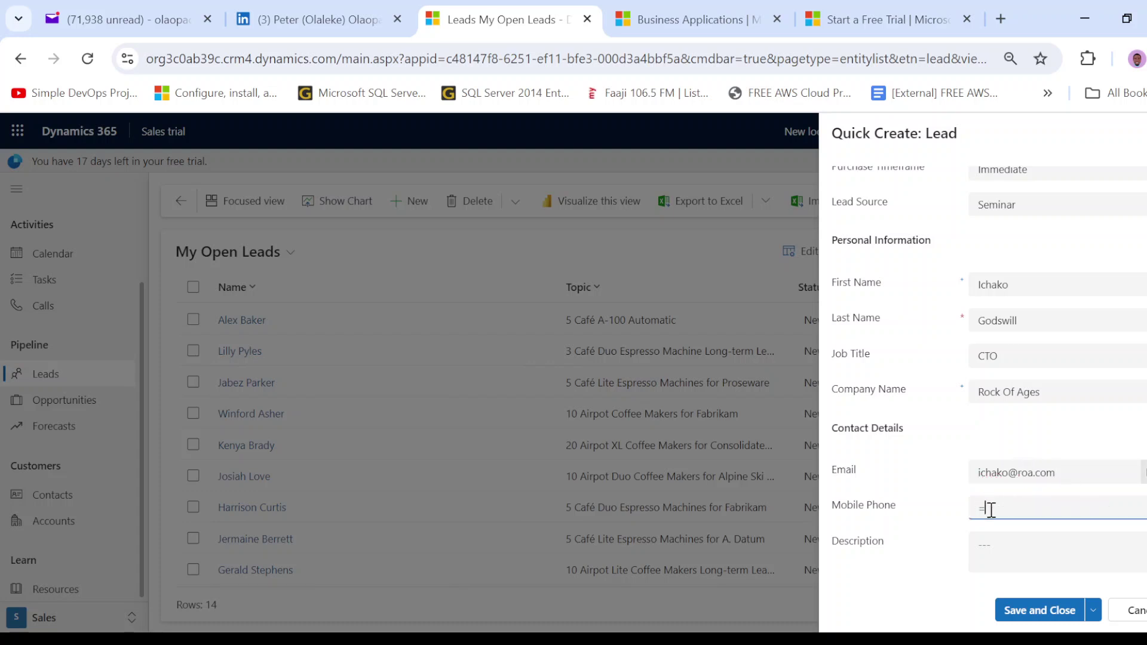
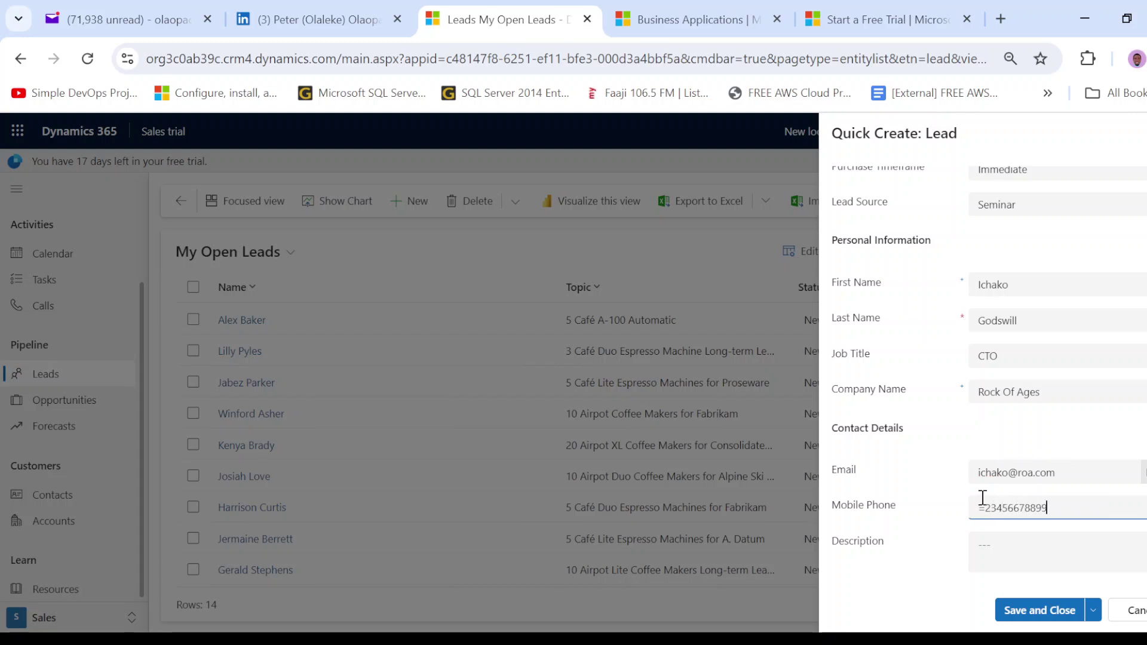
{"action": "left_click", "coordinate": [984, 507]}
{"action": "key", "text": "BackSpace"}
{"action": "type", "text": "+"}
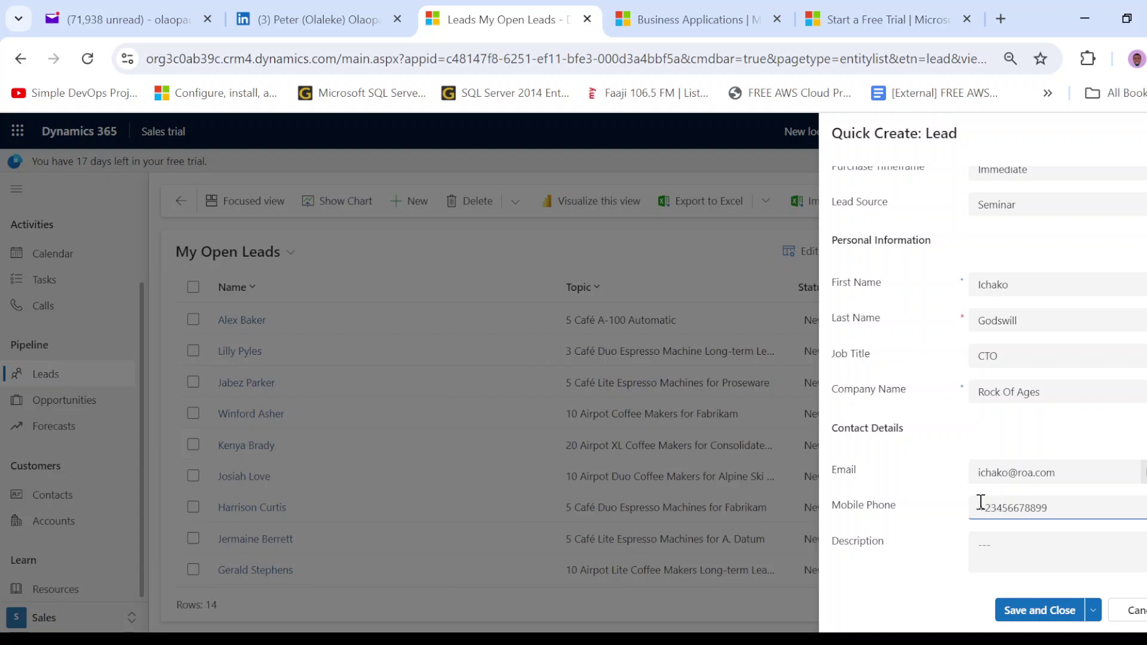
- Write the description 'met this lead at the just concluded Seminar. Discussed regarding our discounted items'
{"action": "left_click", "coordinate": [996, 553]}
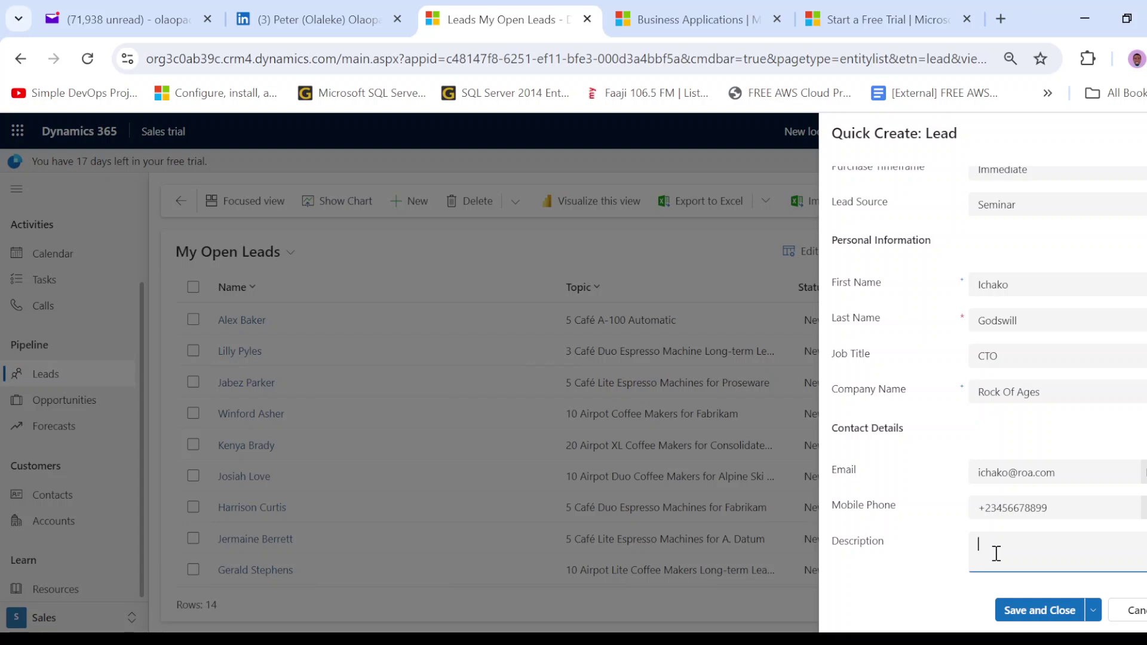
{"action": "type", "text": "met this lead at the just concluded Semiar"}
{"action": "key", "text": "BackSpace"}
{"action": "key", "text": "BackSpace"}
{"action": "key", "text": "BackSpace"}
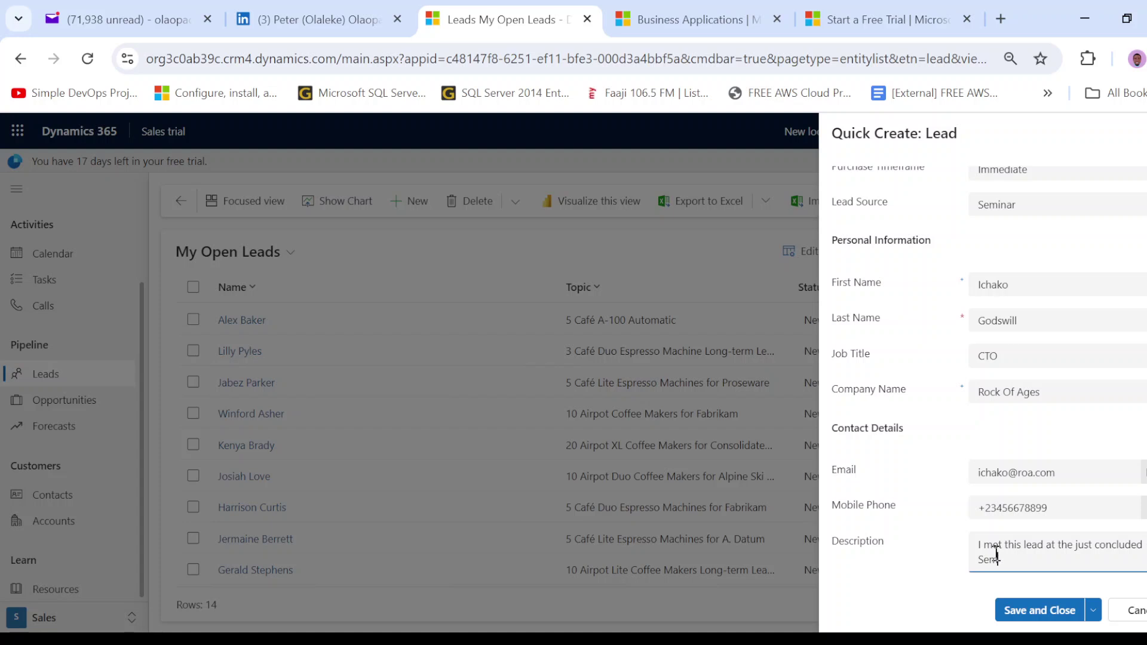
{"action": "type", "text": "inar. Discsses"}
{"action": "double_click", "coordinate": [1052, 558]}
{"action": "left_click", "coordinate": [1098, 564]}
{"action": "double_click", "coordinate": [1047, 560]}
{"action": "type", "text": "Discussed r"}
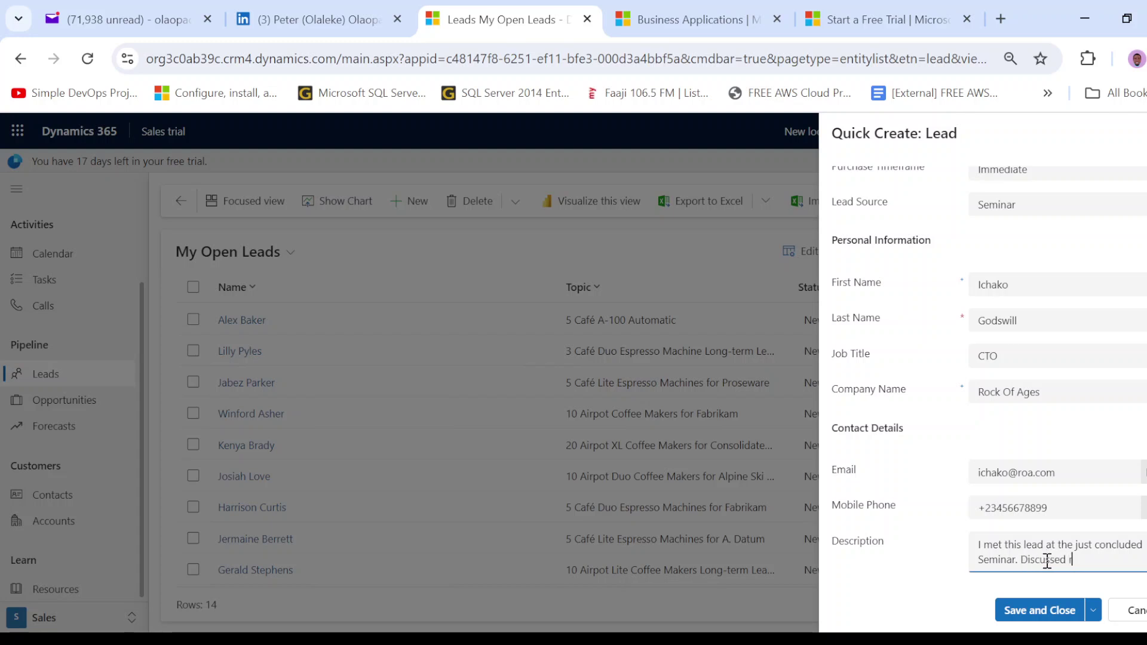
{"action": "type", "text": "egarding our di"}
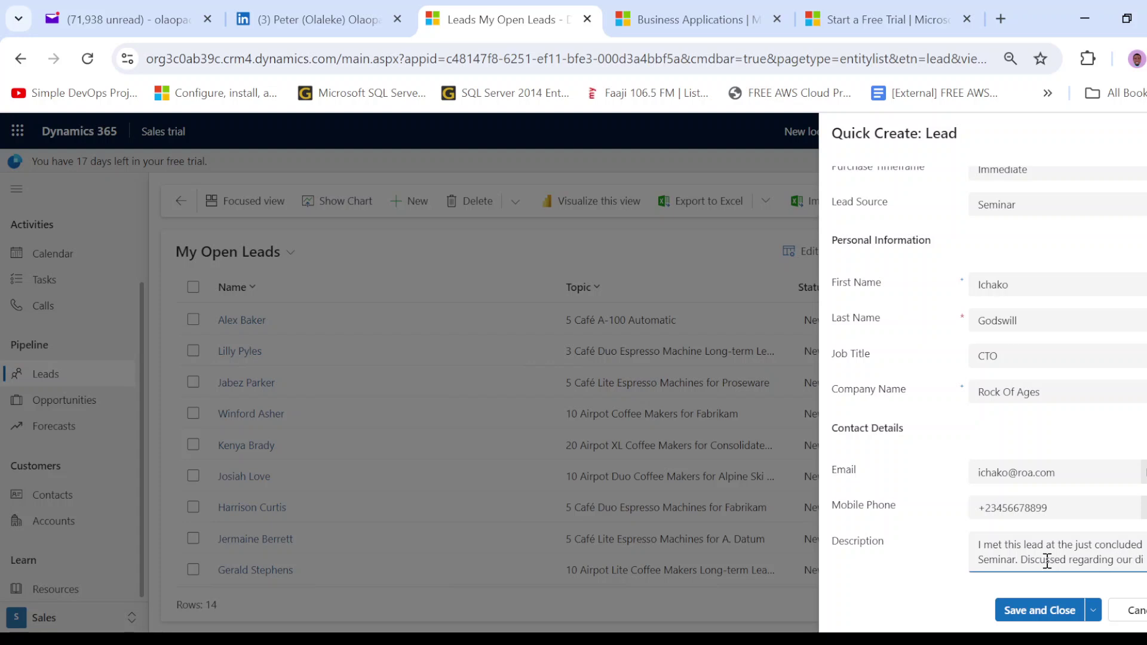
{"action": "type", "text": "scounte "}
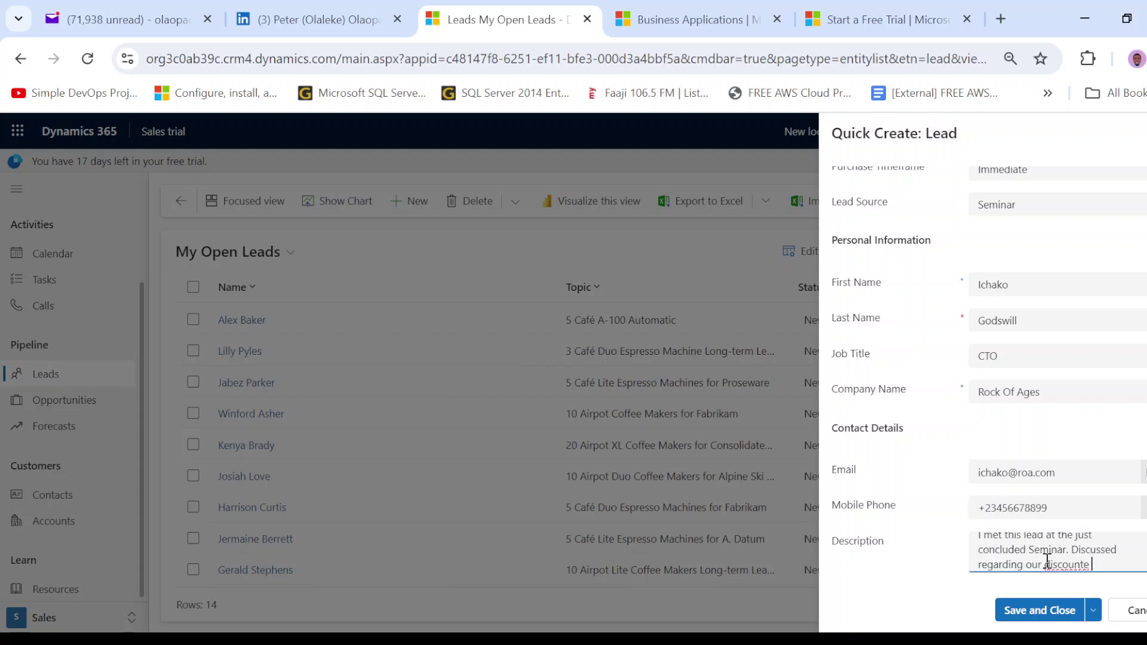
{"action": "type", "text": "d items."}
{"action": "scroll", "coordinate": [1032, 528], "scroll_direction": "up", "scroll_amount": 3}
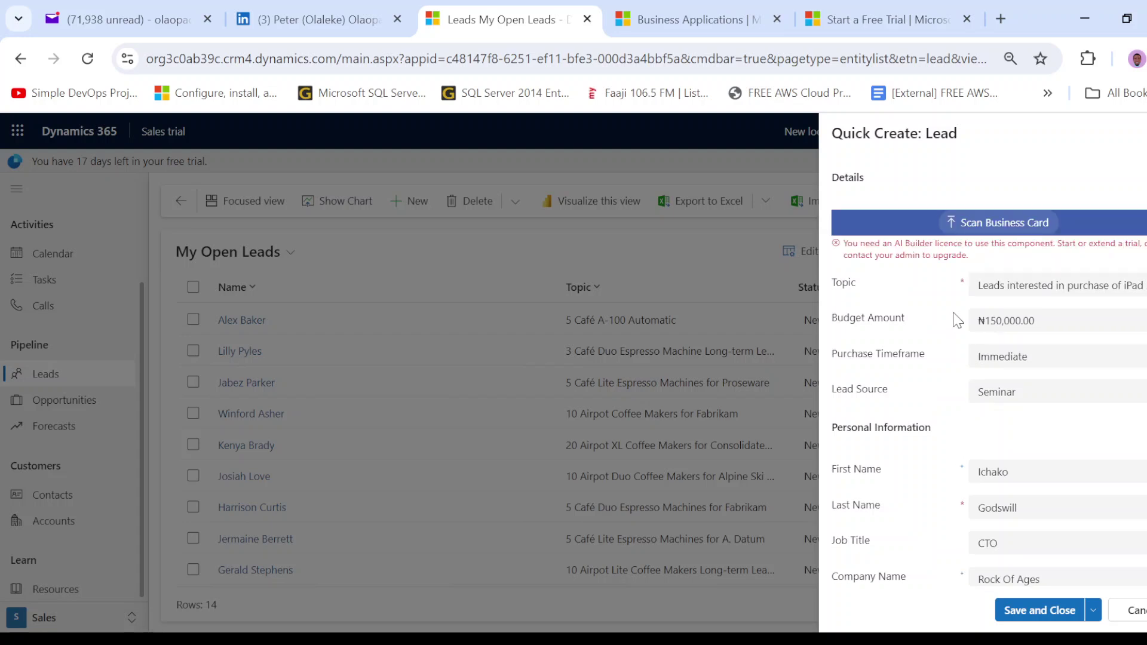
{"action": "scroll", "coordinate": [939, 453], "scroll_direction": "down", "scroll_amount": 3}
{"action": "scroll", "coordinate": [941, 456], "scroll_direction": "up", "scroll_amount": 3}
{"action": "scroll", "coordinate": [973, 357], "scroll_direction": "down", "scroll_amount": 3}
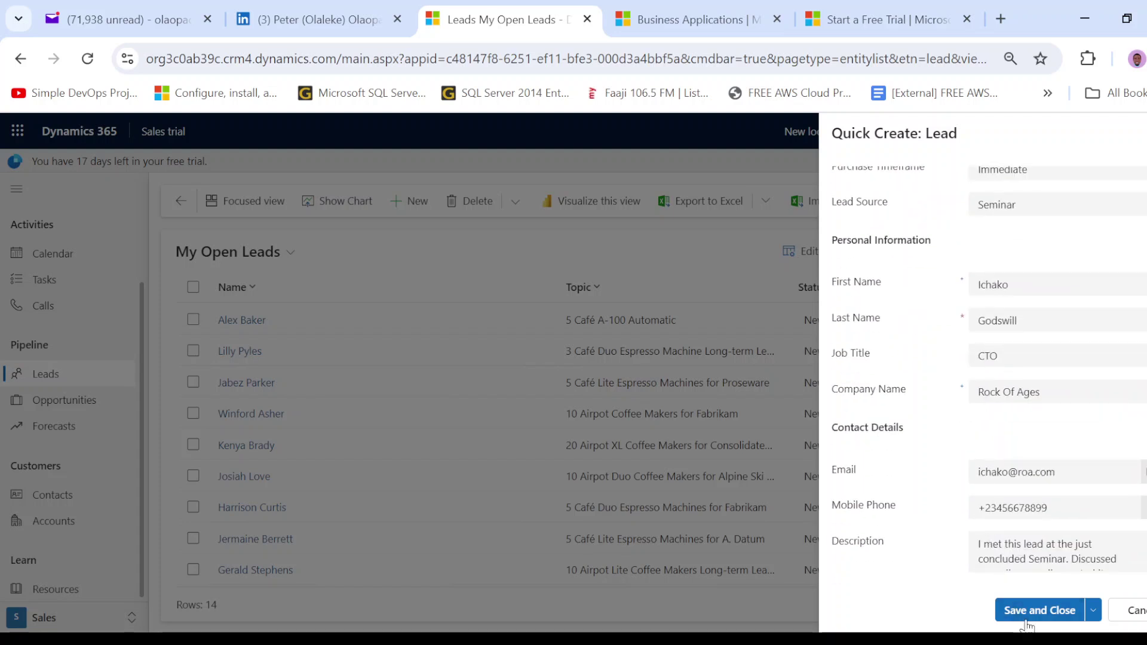
- Save and close the new iPad & Airpods lead from the save options menu
{"action": "left_click", "coordinate": [1093, 610]}
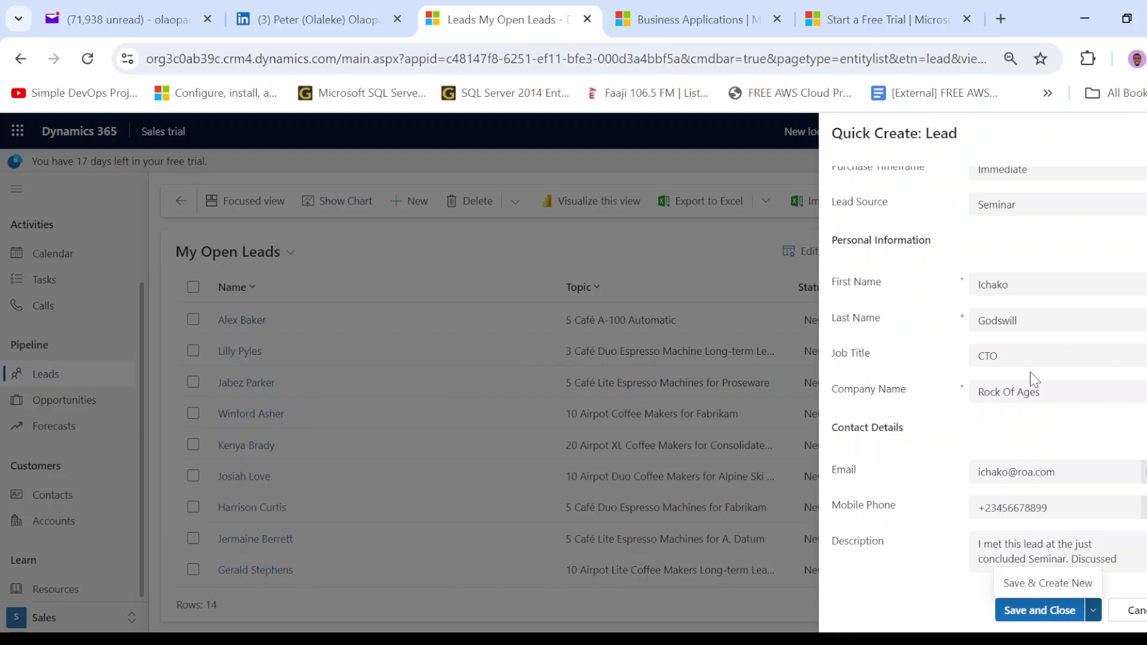
{"action": "left_click", "coordinate": [1032, 618]}
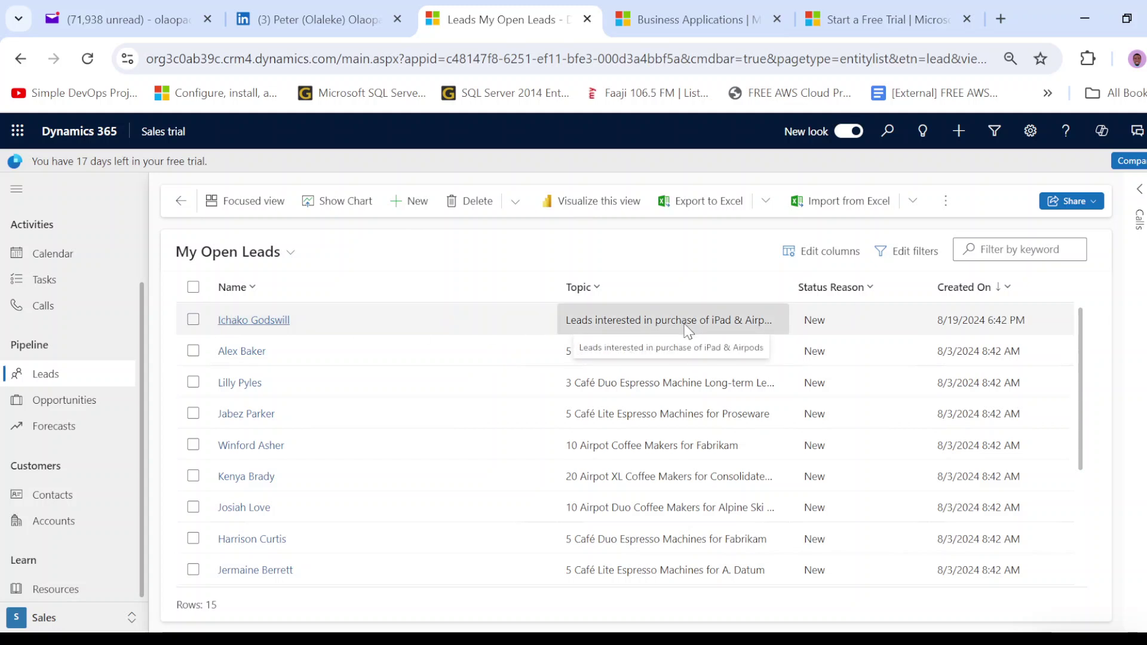
- Check the Status Reason and Created On column menus without filtering, then show the lead views list
{"action": "left_click", "coordinate": [808, 297]}
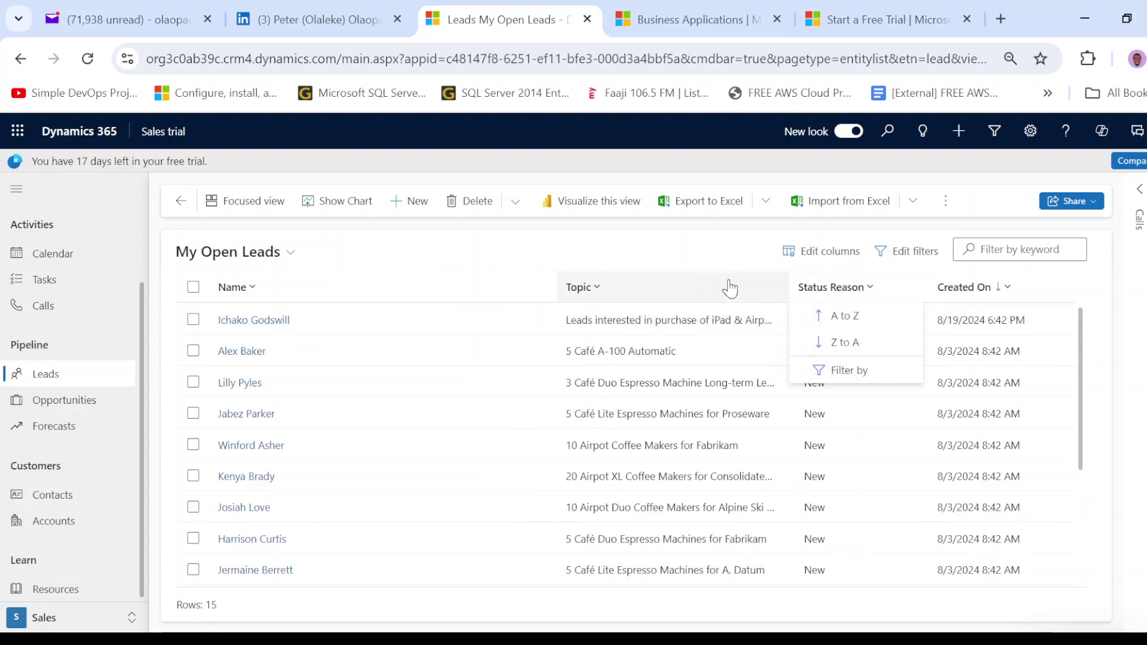
{"action": "left_click", "coordinate": [733, 255]}
{"action": "scroll", "coordinate": [886, 346], "scroll_direction": "down", "scroll_amount": 3}
{"action": "scroll", "coordinate": [886, 347], "scroll_direction": "up", "scroll_amount": 3}
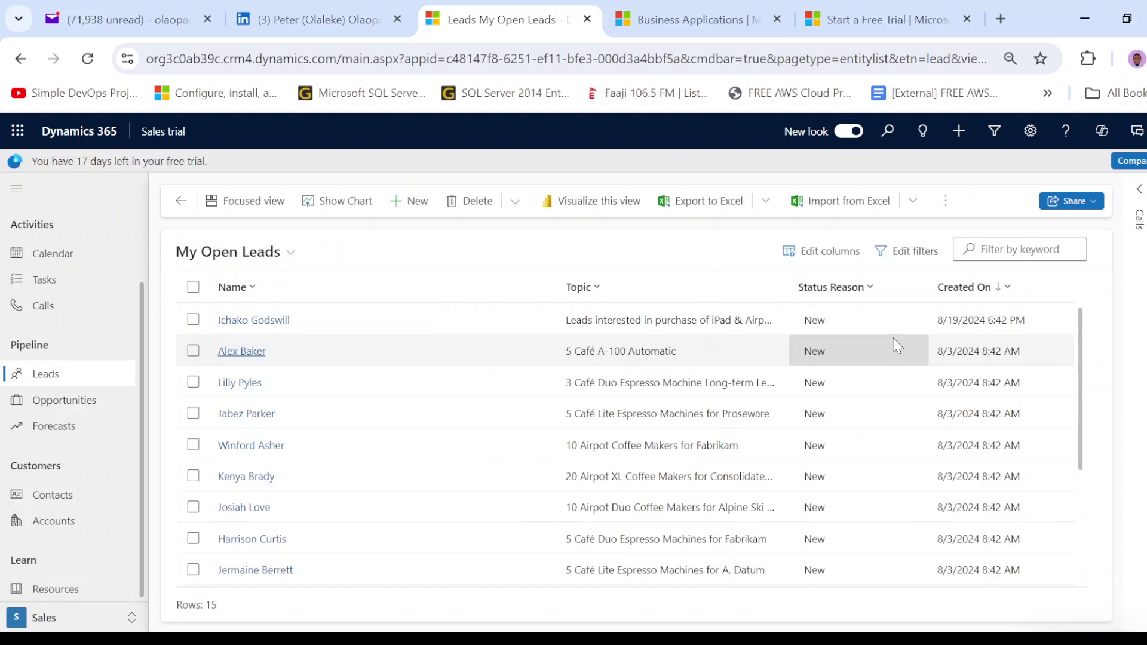
{"action": "left_click", "coordinate": [991, 292]}
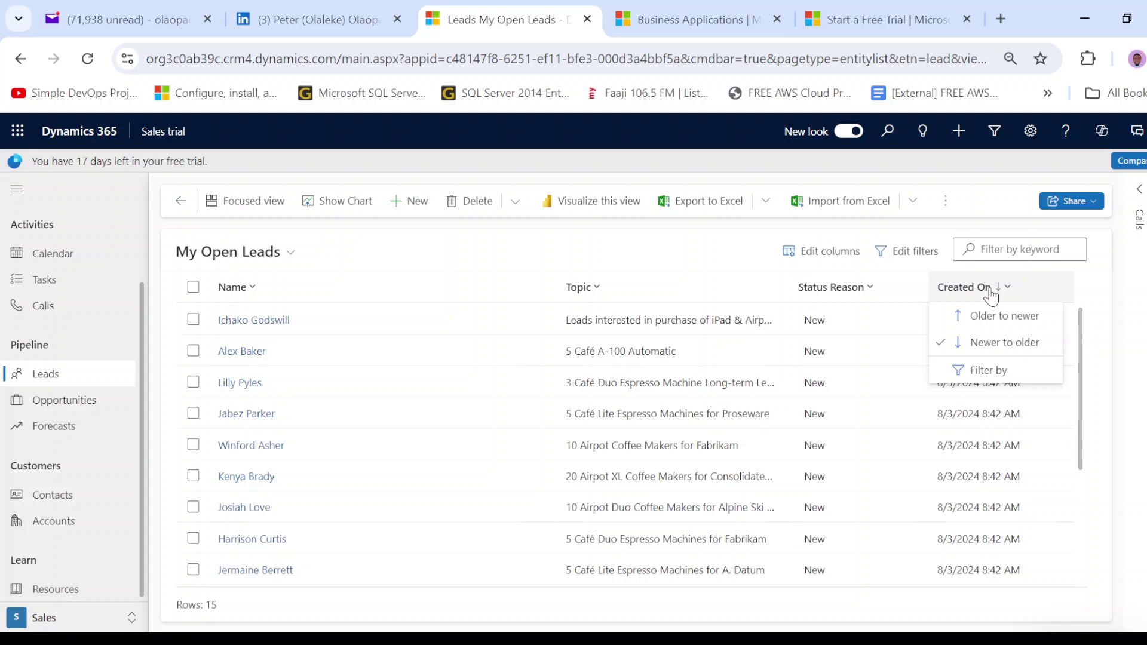
{"action": "left_click", "coordinate": [1001, 371]}
{"action": "left_click", "coordinate": [1051, 360]}
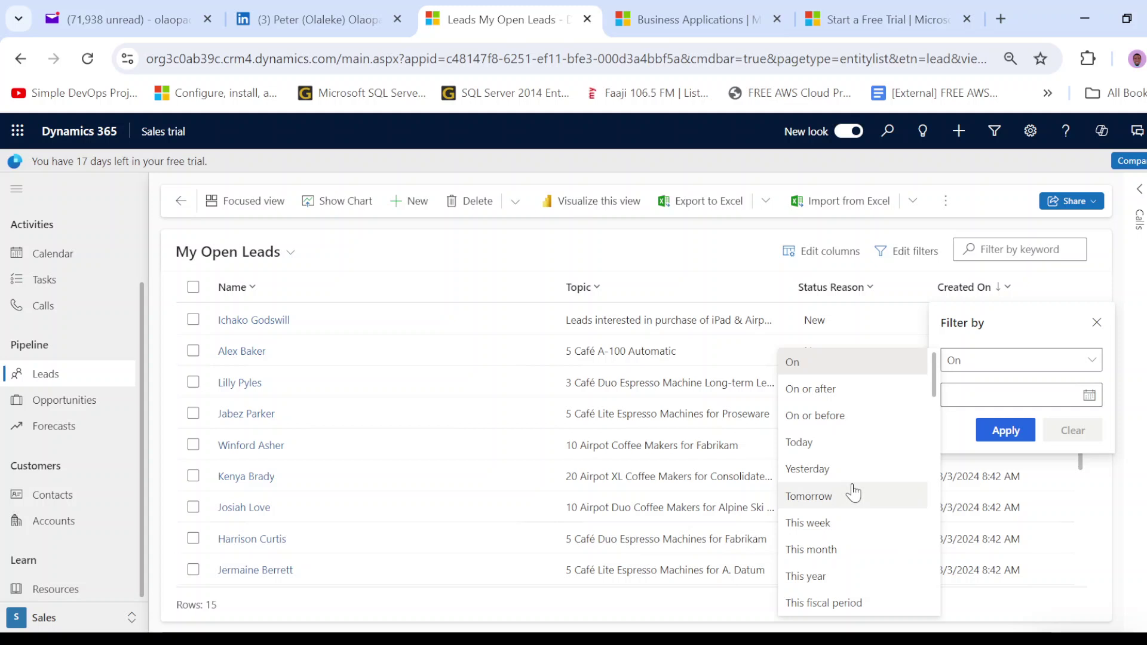
{"action": "left_click", "coordinate": [744, 267]}
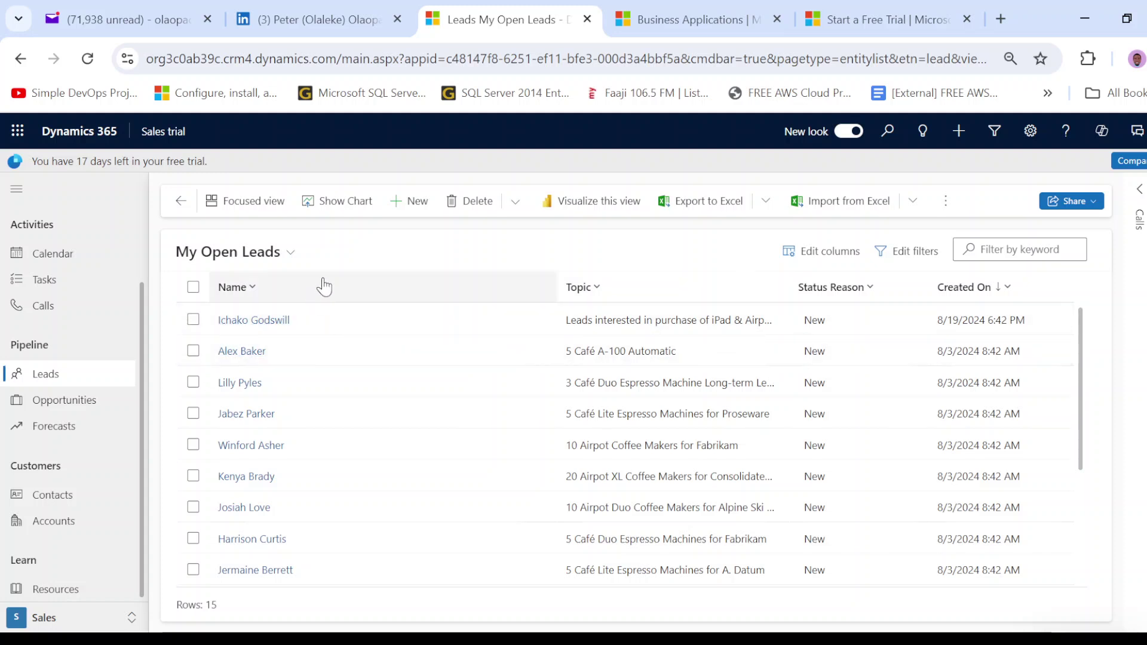
{"action": "left_click", "coordinate": [289, 252]}
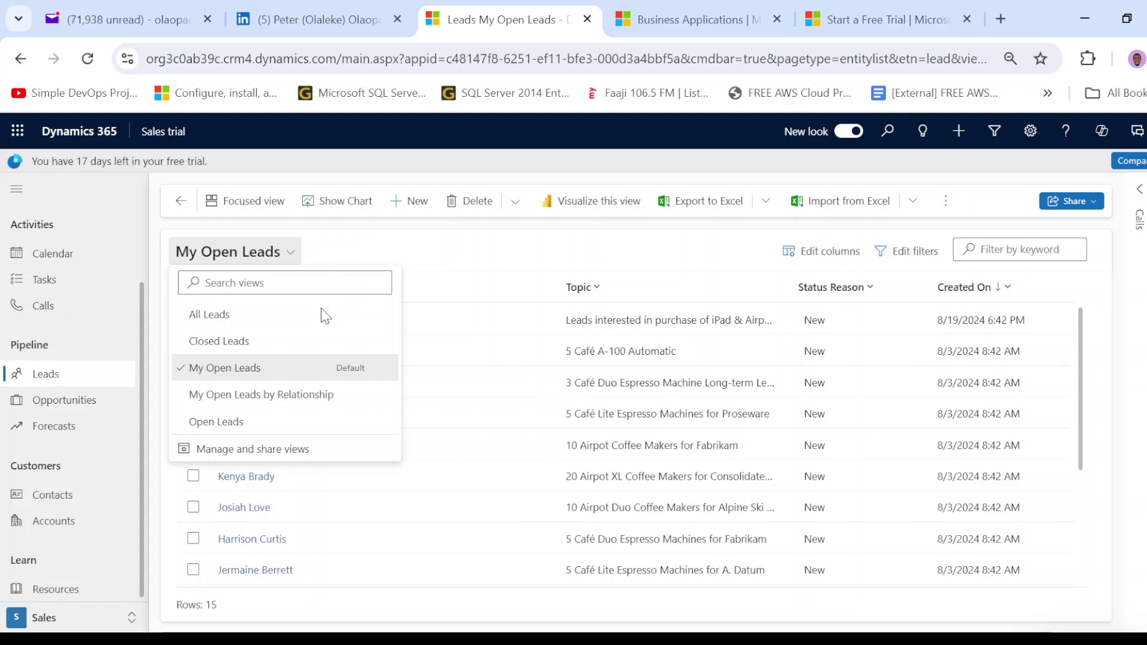
{"action": "left_click", "coordinate": [282, 340]}
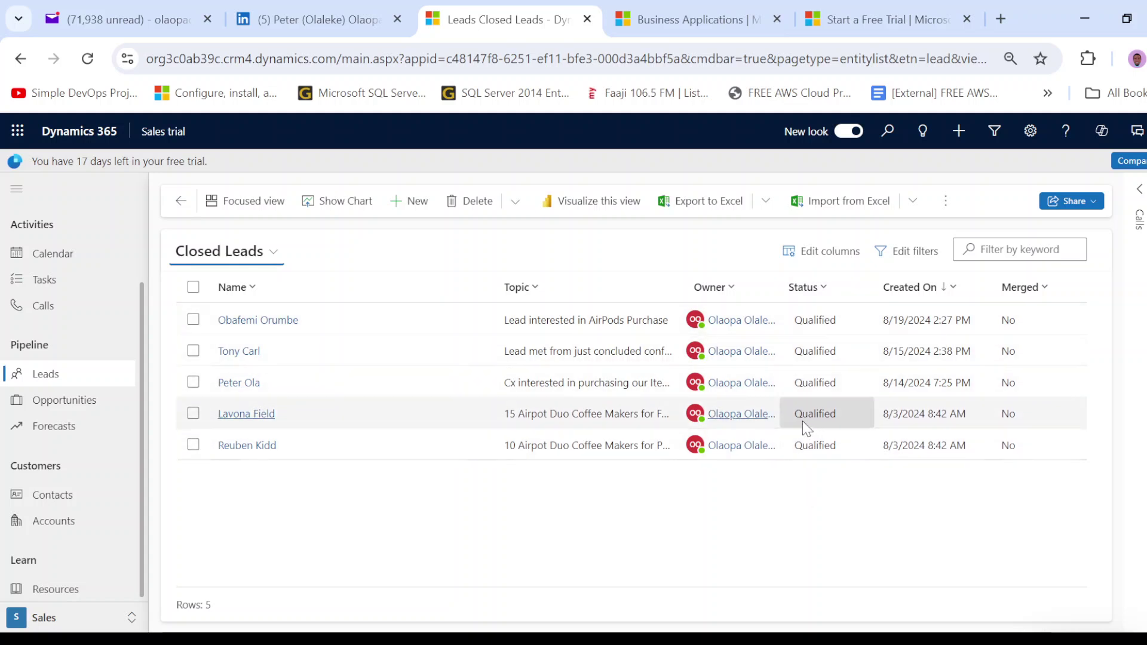
{"action": "left_click", "coordinate": [270, 252]}
{"action": "left_click", "coordinate": [250, 368]}
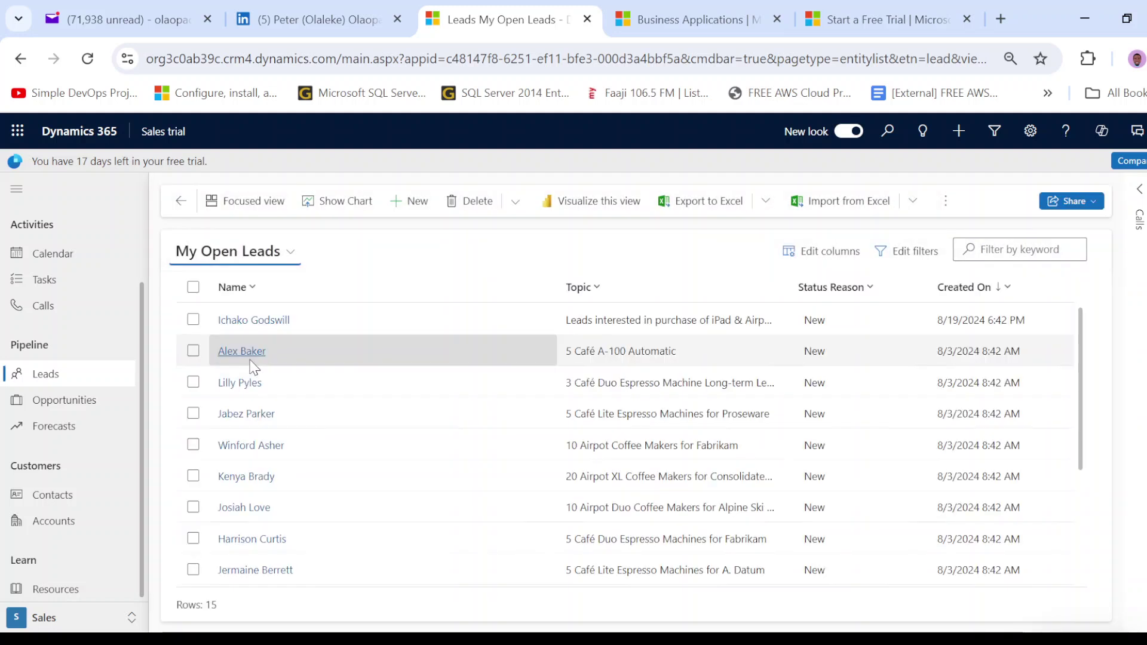
- Open the new iPad & Airpods lead's record
{"action": "left_click", "coordinate": [261, 321]}
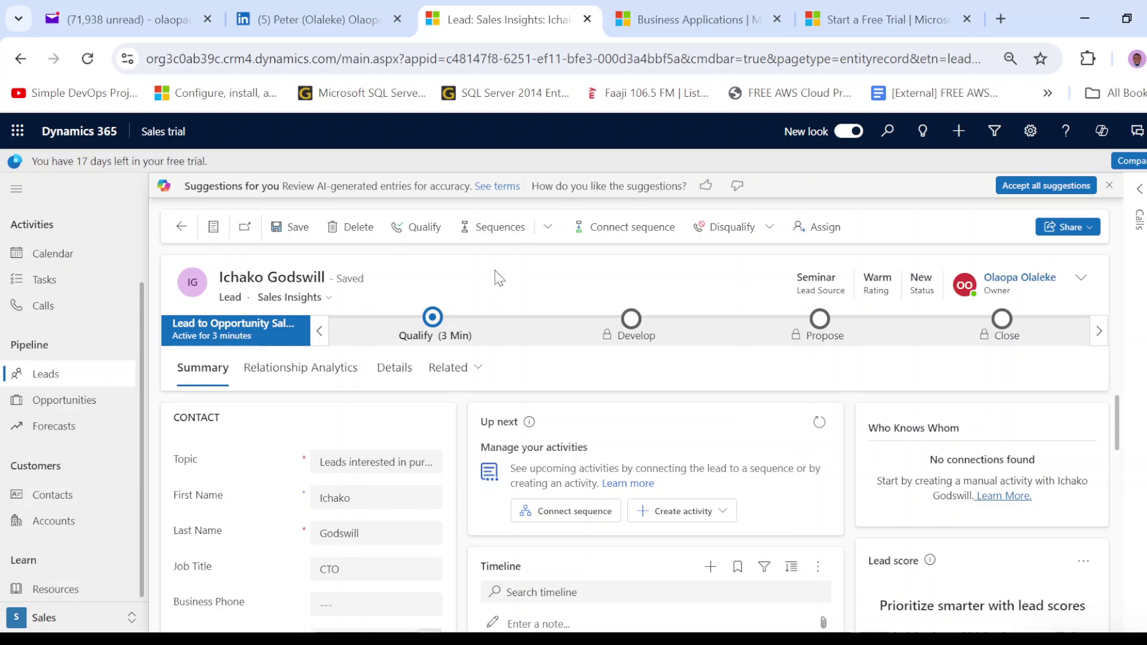
- Open the Connect lead to sequence dialog from the lead's Sequences command
{"action": "left_click", "coordinate": [503, 227]}
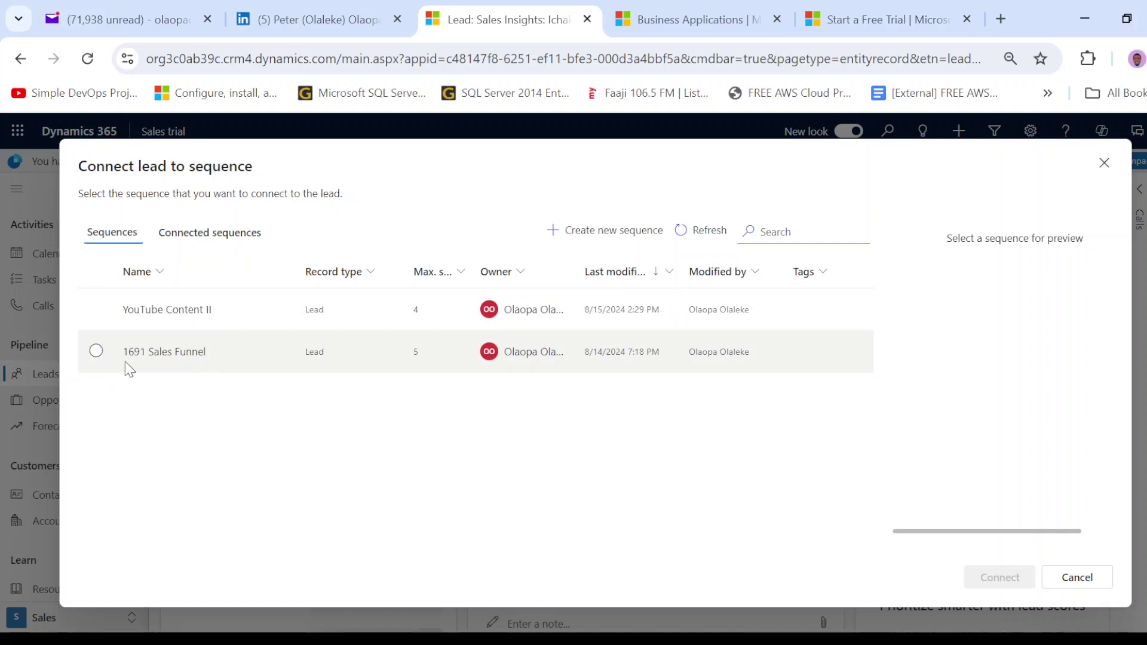
- Select 1691 Sales Funnel and review its steps, from thank-you email to Welcome on board
{"action": "left_click", "coordinate": [96, 351]}
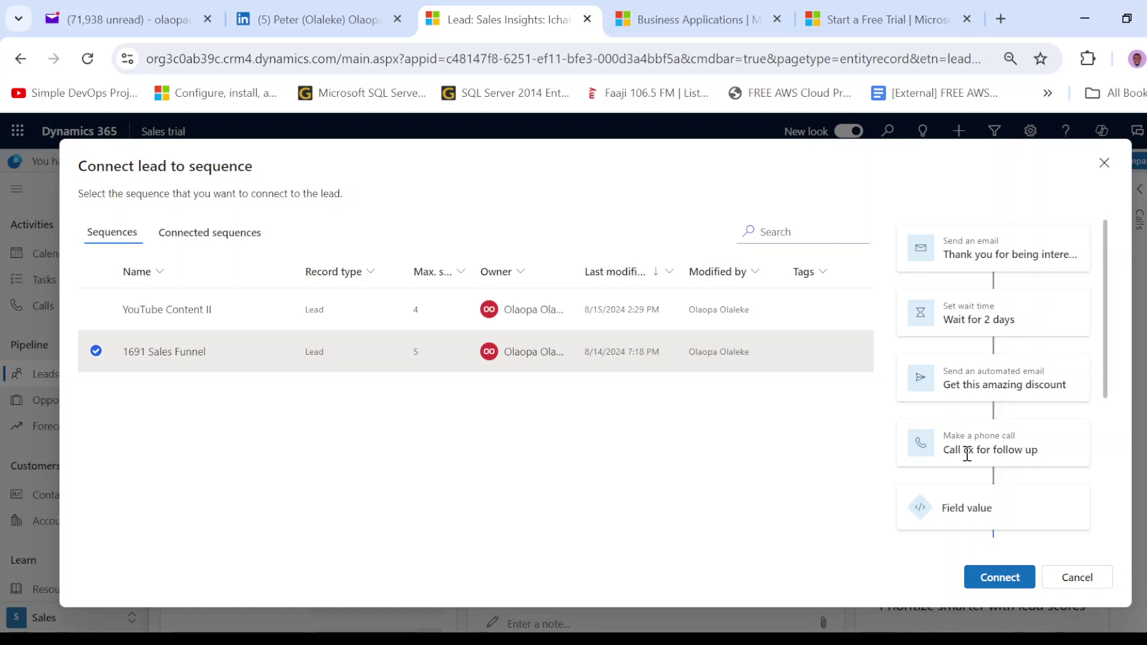
{"action": "scroll", "coordinate": [969, 448], "scroll_direction": "down", "scroll_amount": 3}
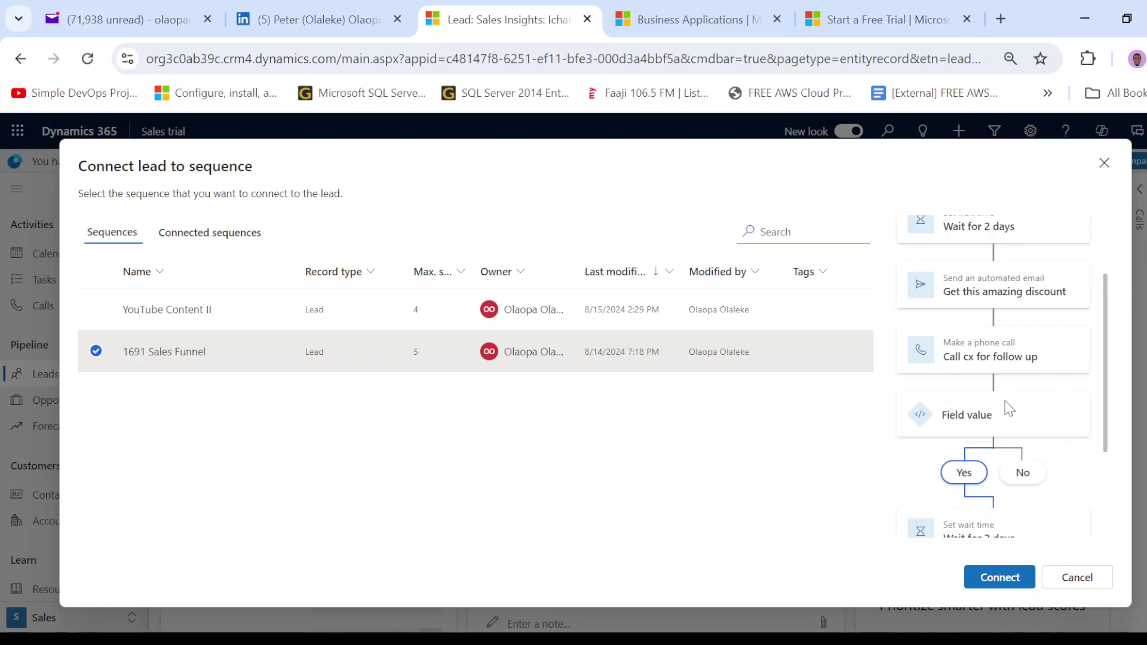
{"action": "scroll", "coordinate": [1009, 408], "scroll_direction": "down", "scroll_amount": 2}
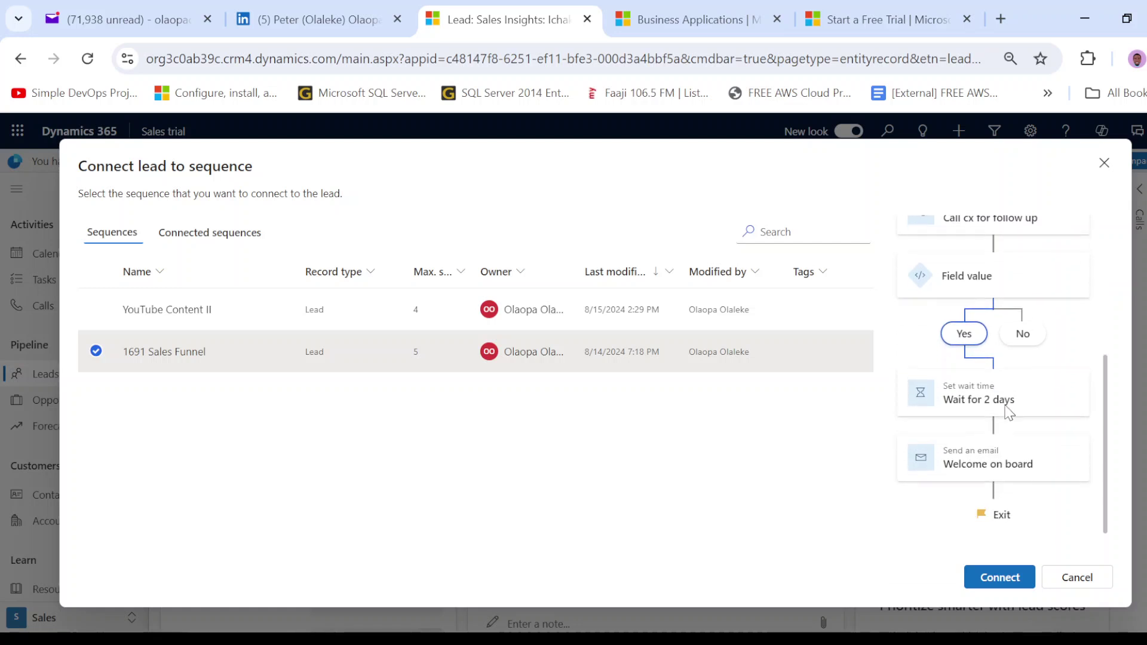
- Connect the 1691 Sales Funnel sequence, assigning the record owner as the seller
{"action": "left_click", "coordinate": [994, 583]}
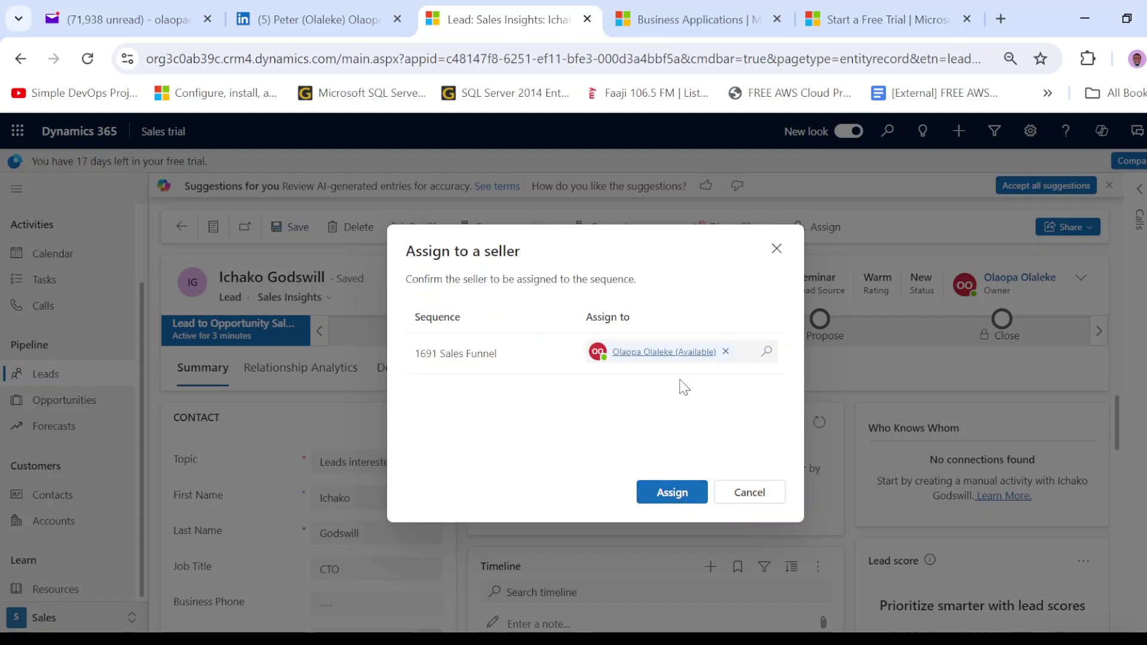
{"action": "left_click", "coordinate": [672, 492]}
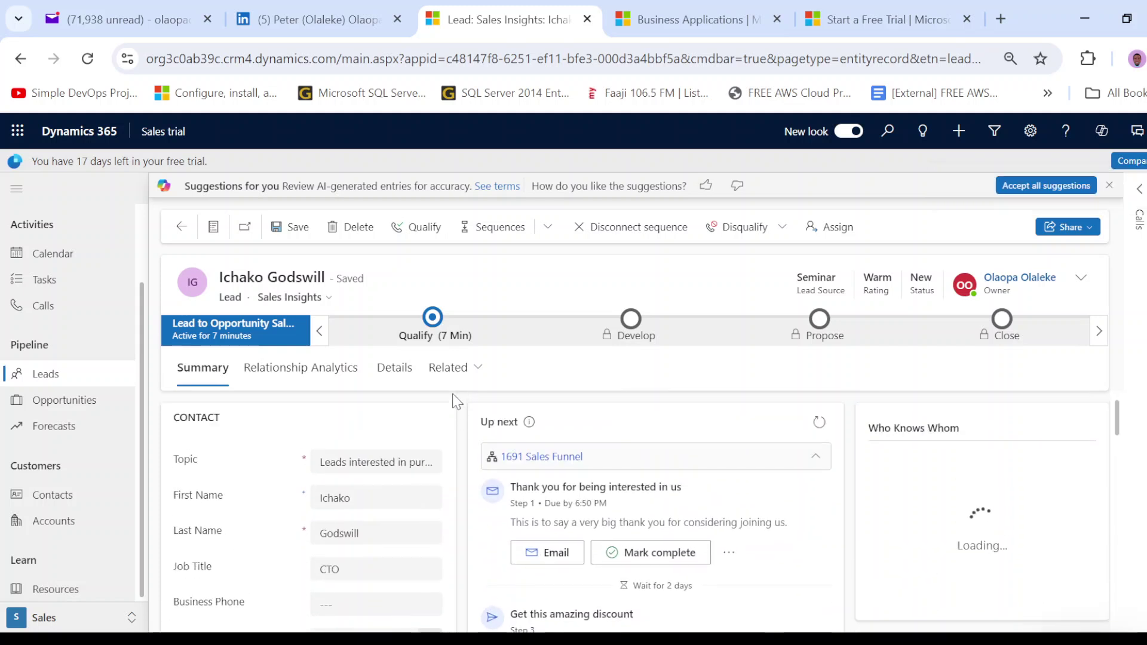
{"action": "scroll", "coordinate": [621, 442], "scroll_direction": "down", "scroll_amount": 3}
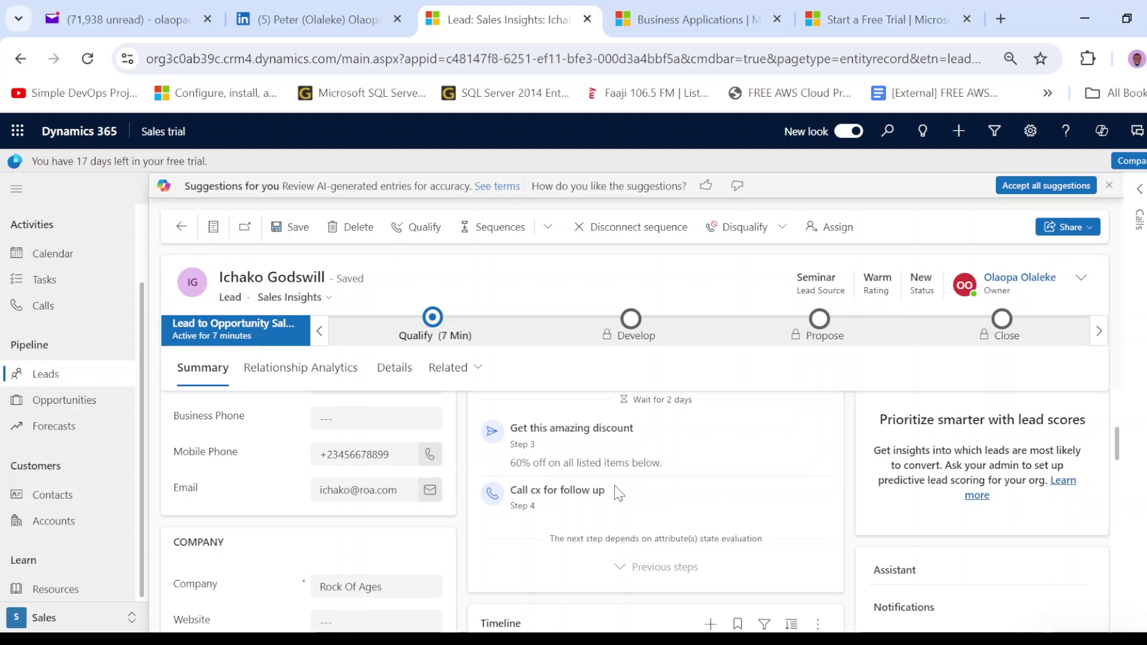
{"action": "scroll", "coordinate": [618, 493], "scroll_direction": "up", "scroll_amount": 2}
{"action": "scroll", "coordinate": [619, 494], "scroll_direction": "up", "scroll_amount": 2}
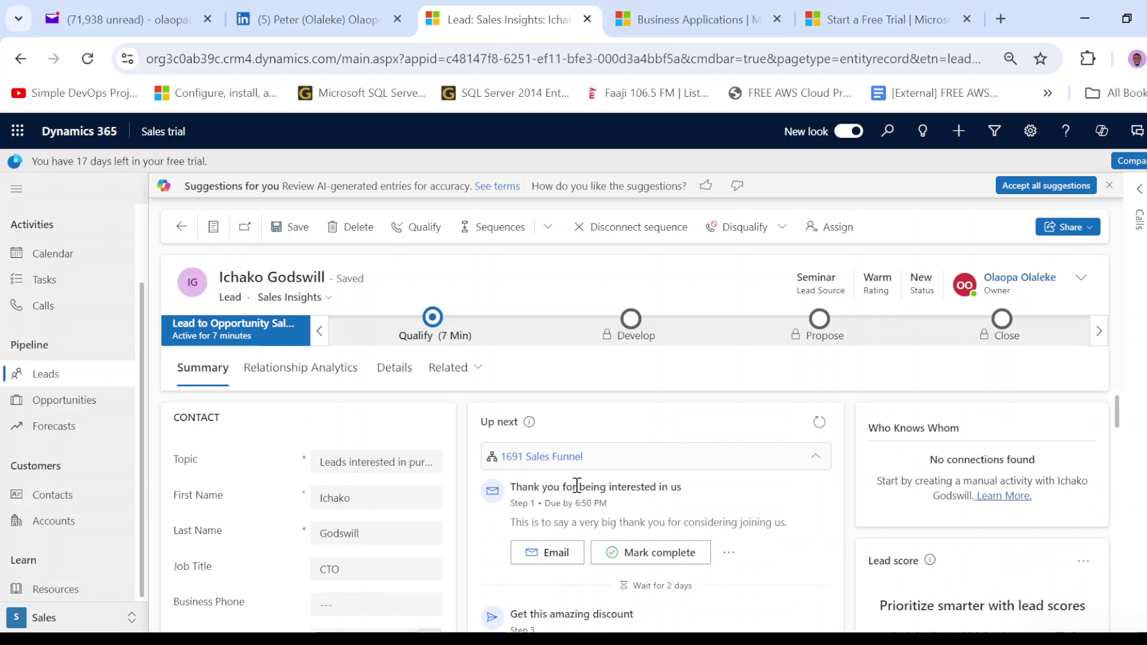
{"action": "scroll", "coordinate": [606, 469], "scroll_direction": "down", "scroll_amount": 1}
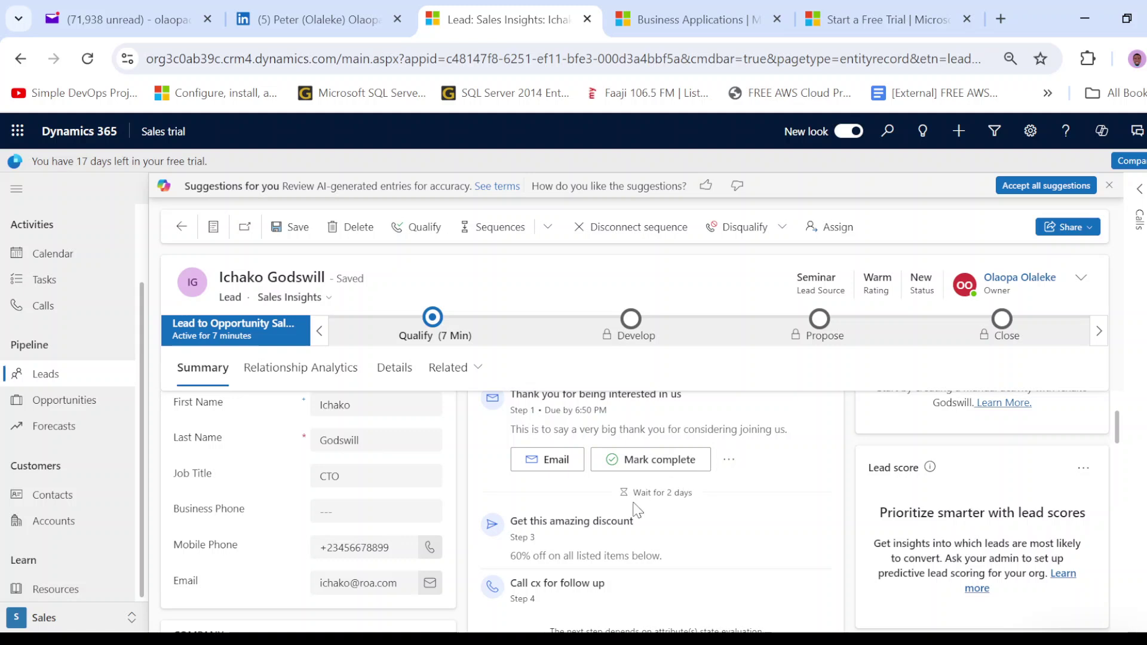
{"action": "scroll", "coordinate": [545, 485], "scroll_direction": "down", "scroll_amount": 2}
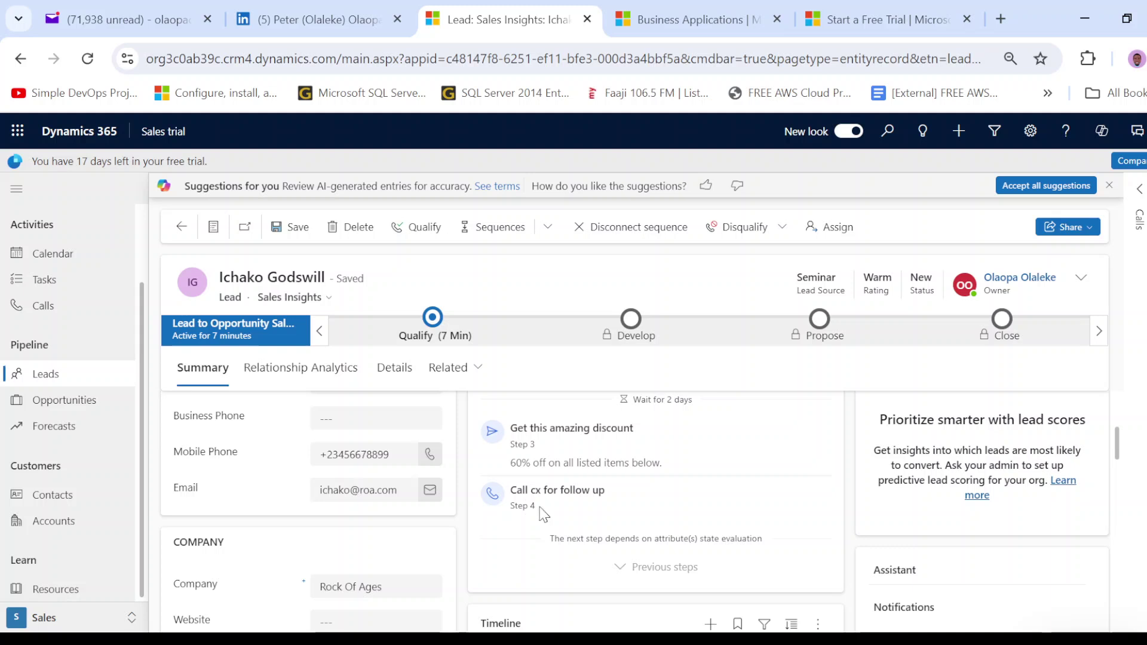
{"action": "scroll", "coordinate": [543, 514], "scroll_direction": "up", "scroll_amount": 3}
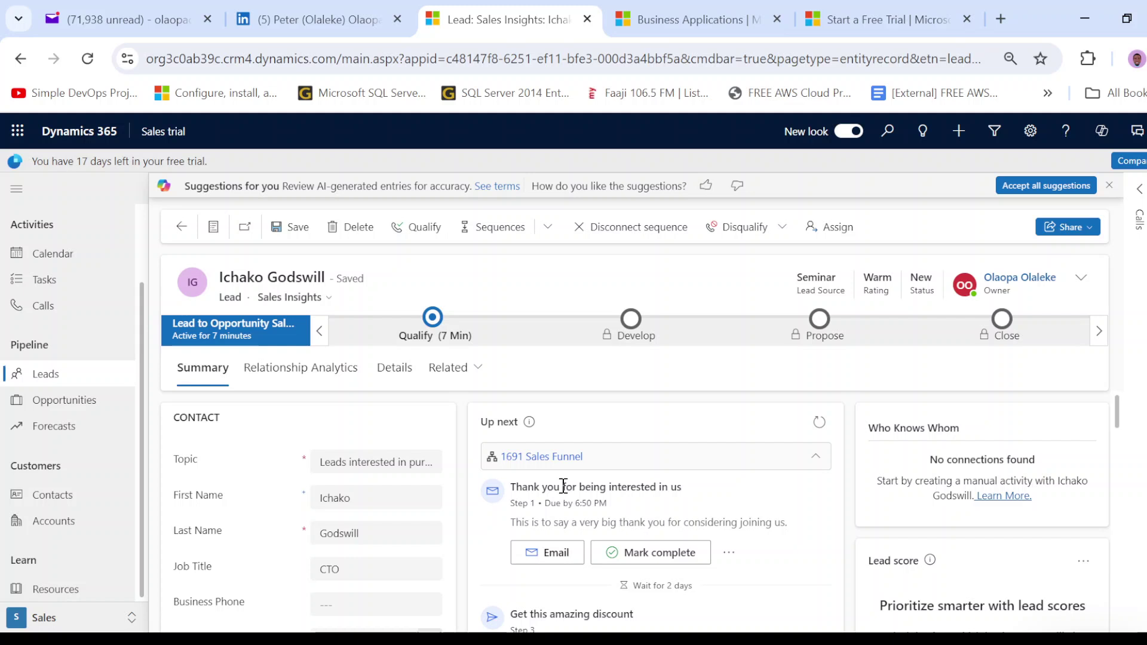
{"action": "scroll", "coordinate": [563, 486], "scroll_direction": "down", "scroll_amount": 2}
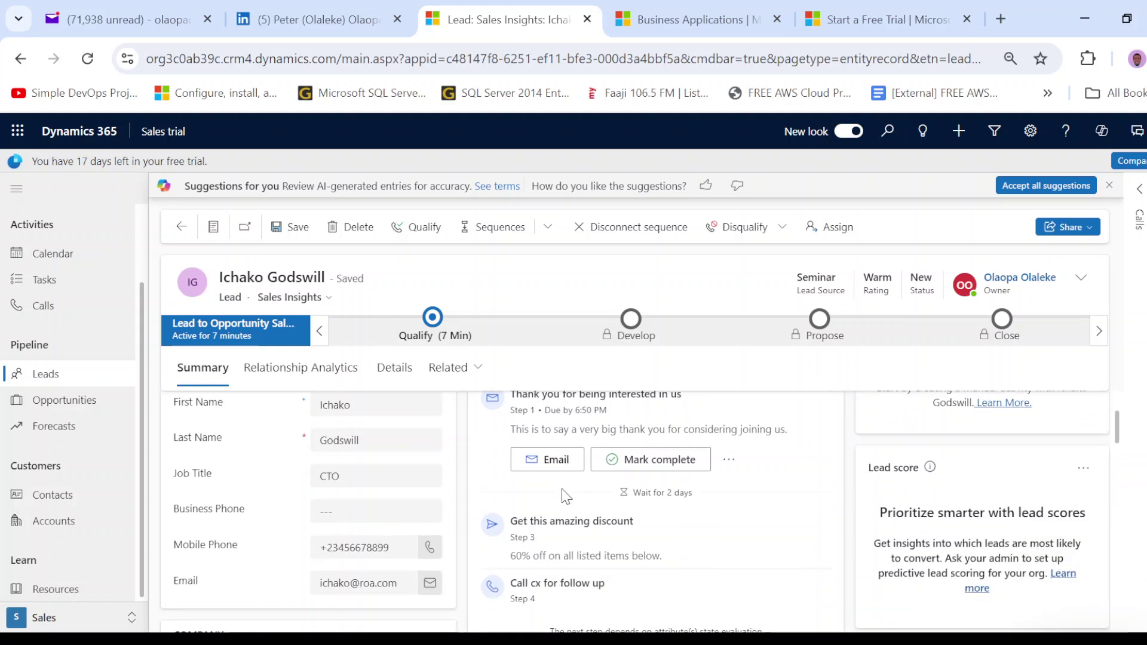
{"action": "scroll", "coordinate": [563, 495], "scroll_direction": "up", "scroll_amount": 2}
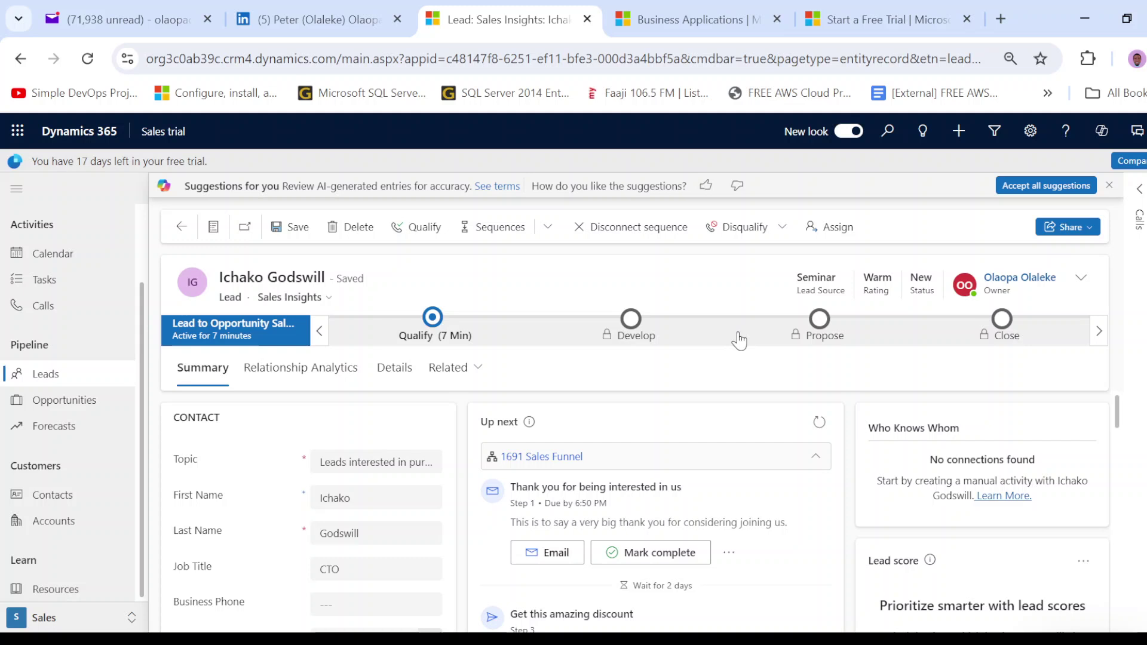
- In the Qualify stage, set Purchase Process to Individual and keep Identify Decision Maker at mark complete
{"action": "left_click", "coordinate": [433, 317]}
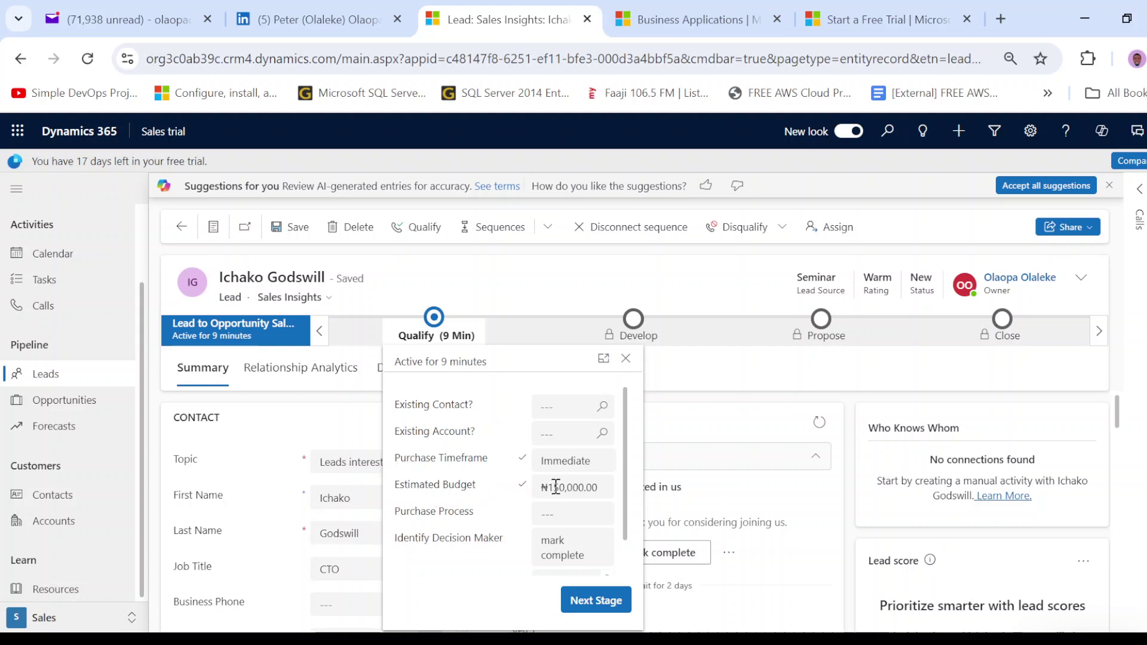
{"action": "scroll", "coordinate": [555, 488], "scroll_direction": "down", "scroll_amount": 1}
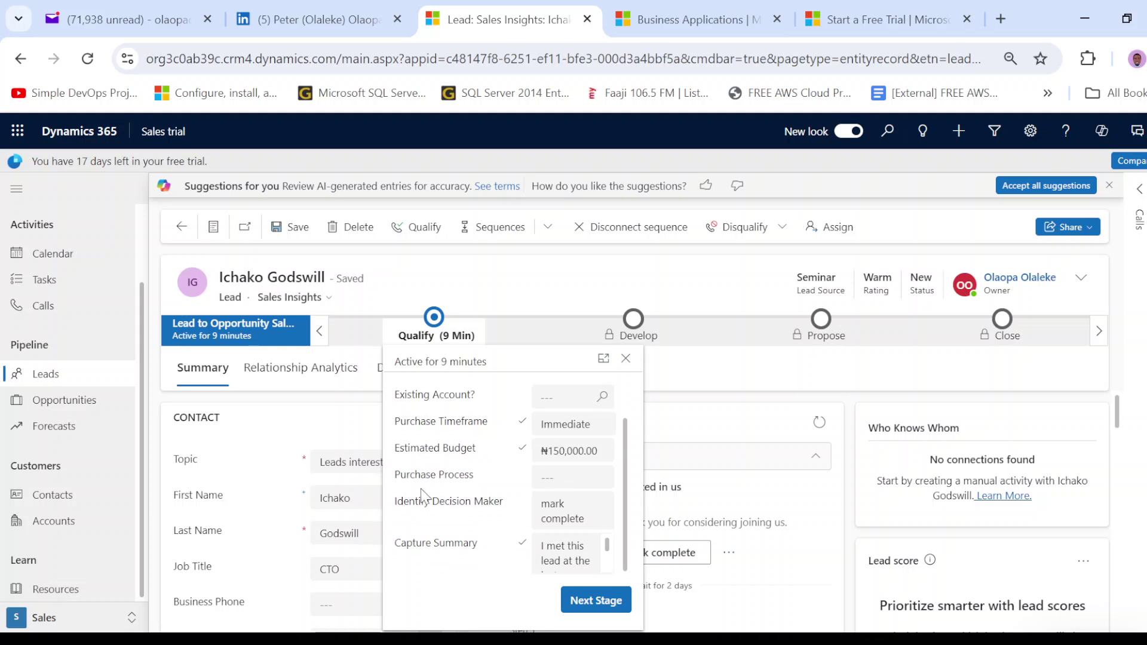
{"action": "left_click", "coordinate": [547, 484]}
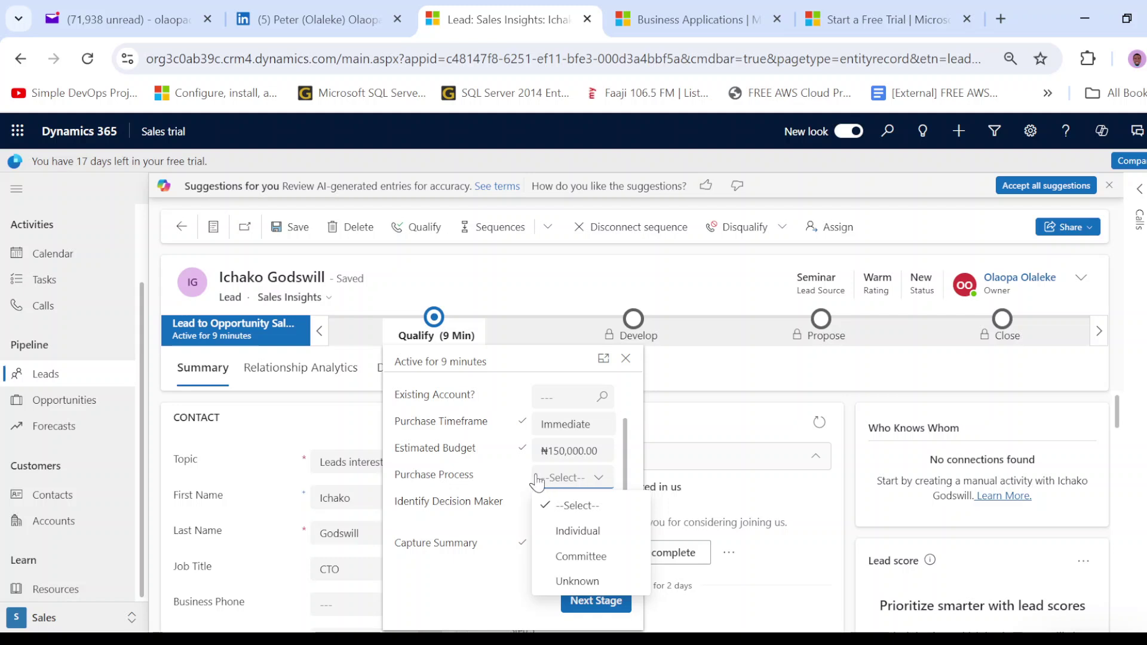
{"action": "left_click", "coordinate": [619, 539]}
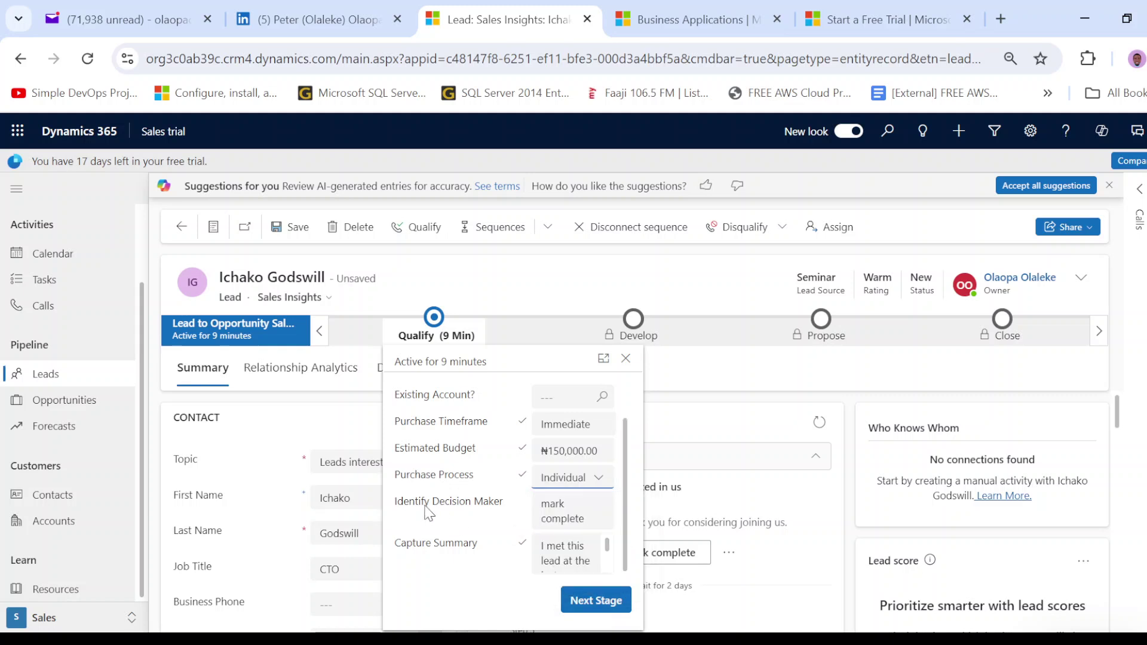
{"action": "left_click", "coordinate": [548, 512]}
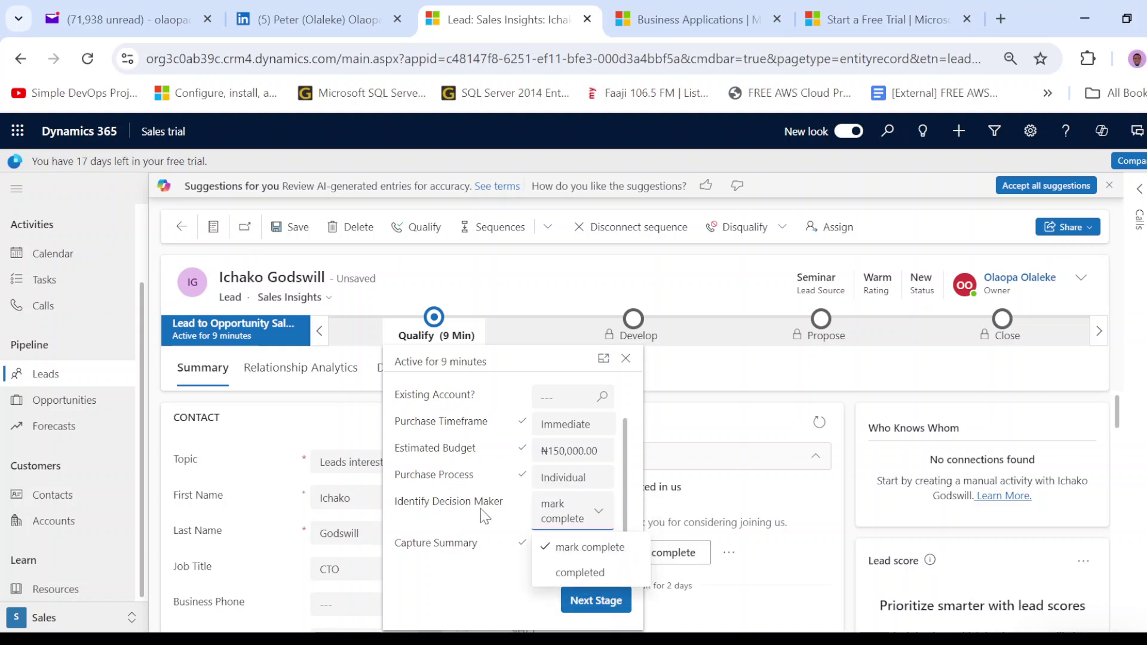
{"action": "left_click", "coordinate": [497, 517]}
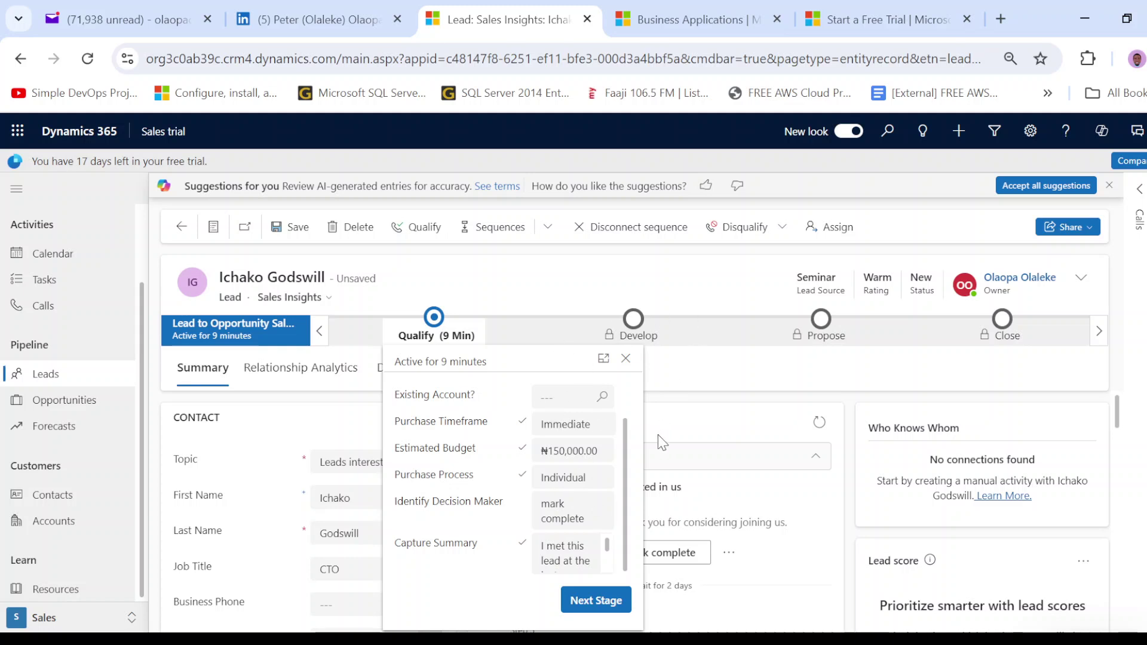
{"action": "scroll", "coordinate": [664, 439], "scroll_direction": "down", "scroll_amount": 3}
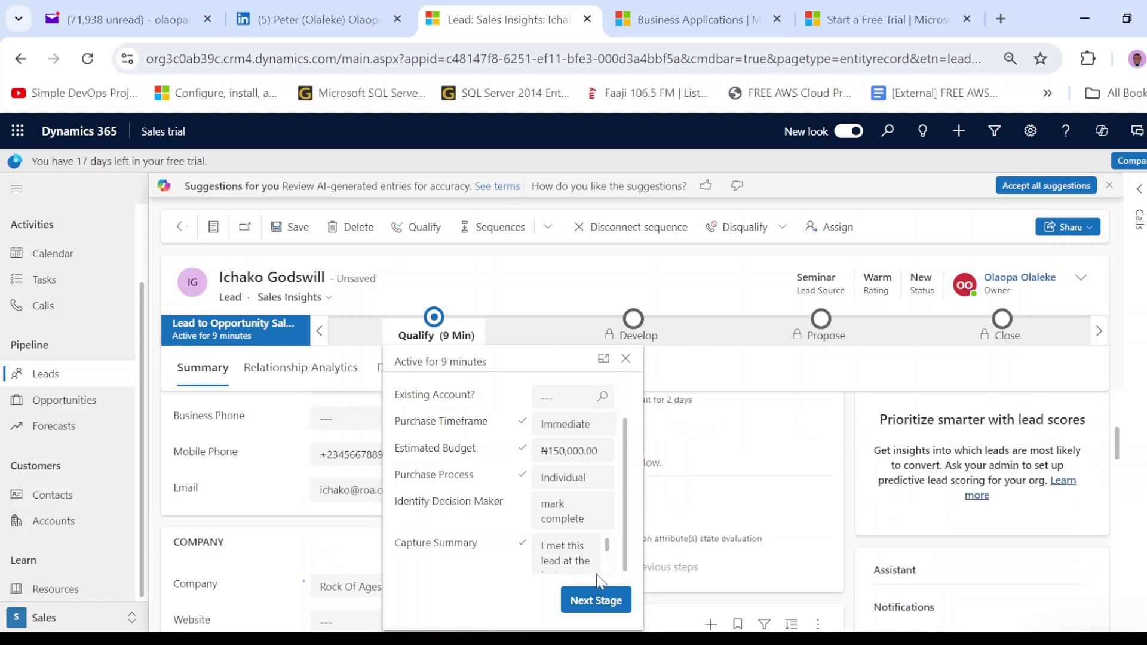
- Advance past the Qualify stage details, then dismiss the Select Opportunity popup, leaving the lead at Qualify
{"action": "left_click", "coordinate": [597, 609]}
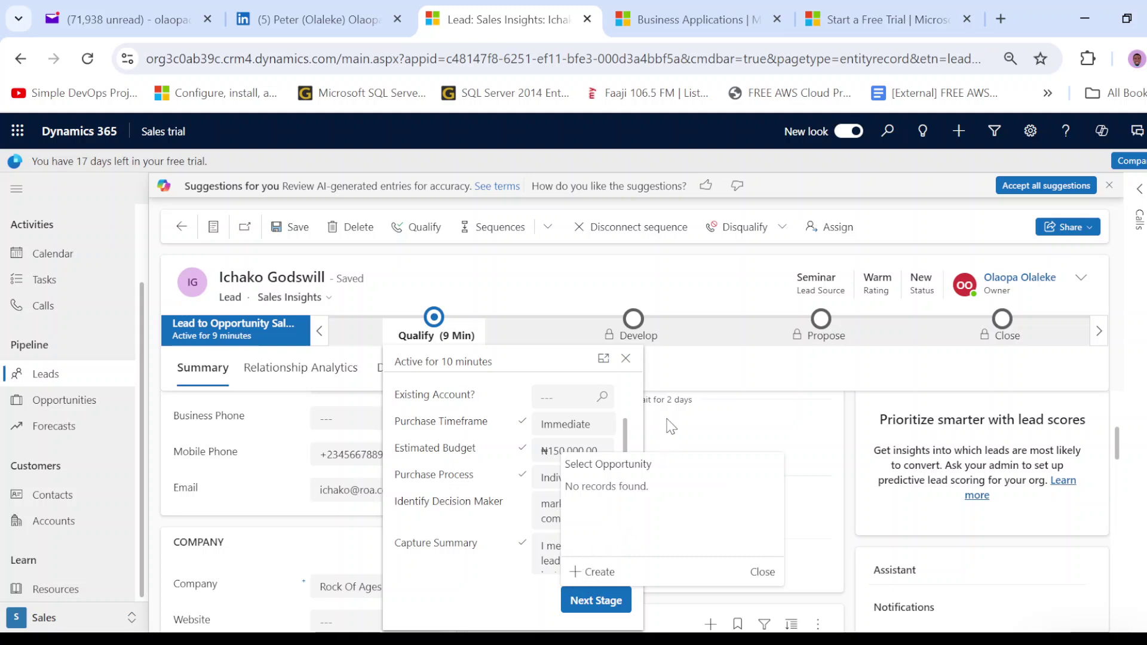
{"action": "left_click", "coordinate": [660, 304]}
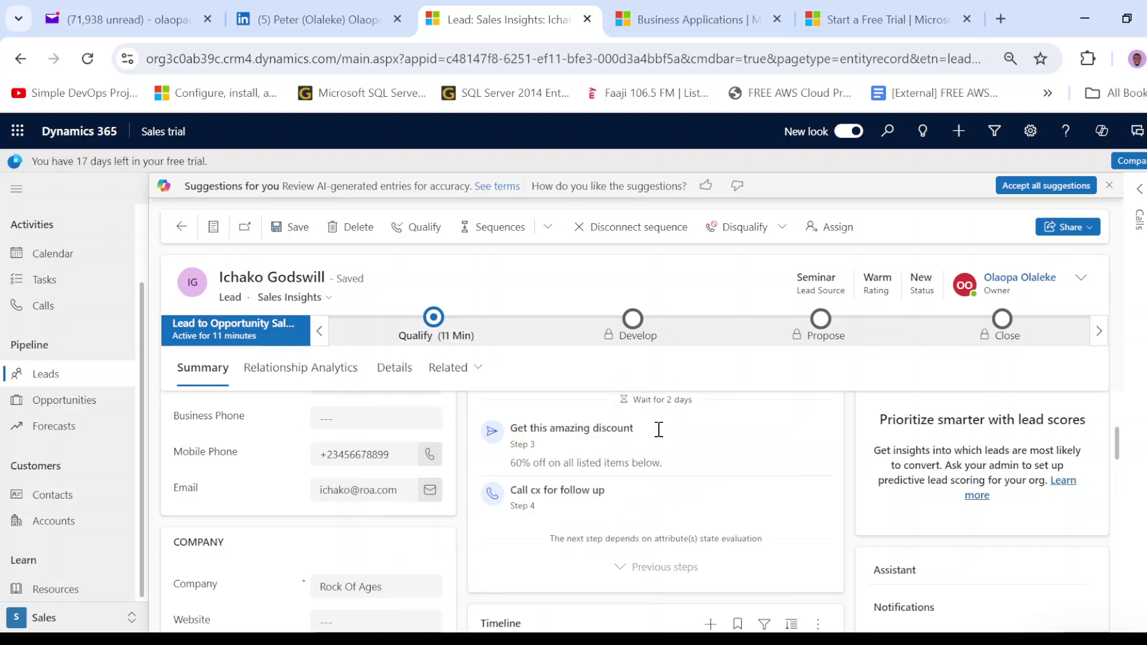
{"action": "scroll", "coordinate": [648, 508], "scroll_direction": "up", "scroll_amount": 3}
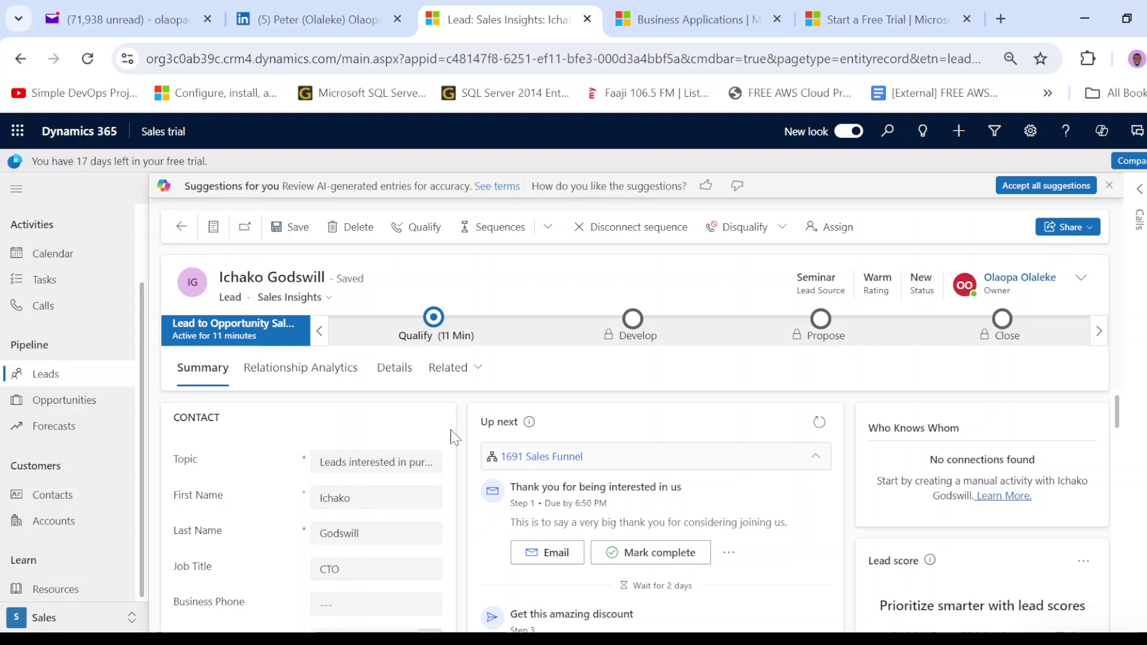
{"action": "scroll", "coordinate": [213, 425], "scroll_direction": "down", "scroll_amount": 2}
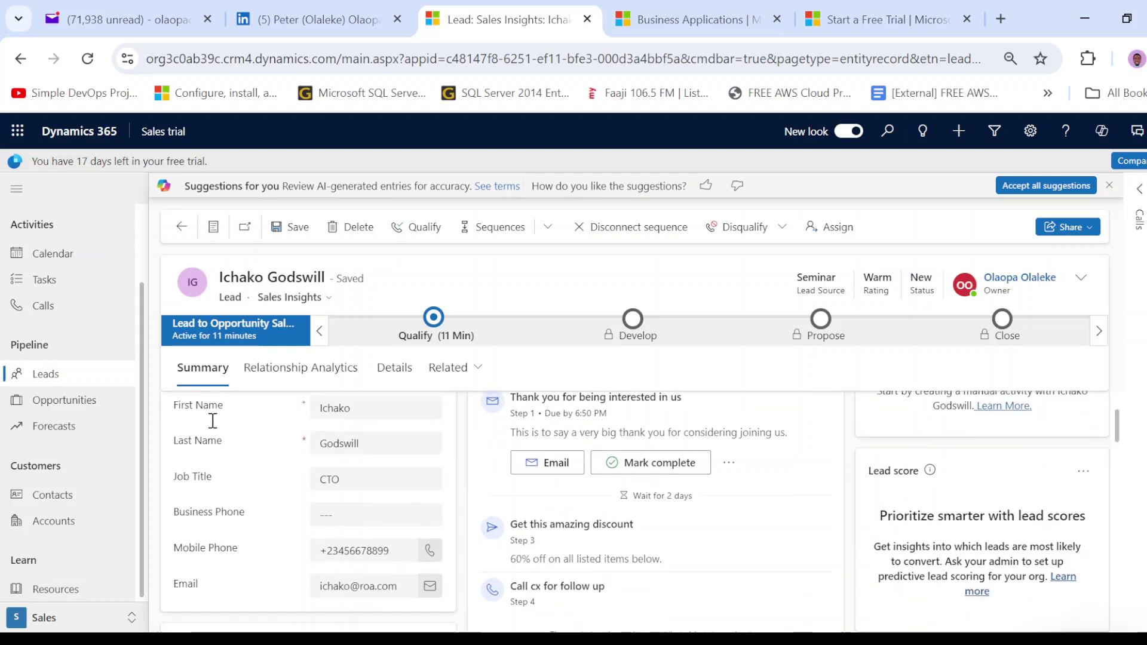
{"action": "scroll", "coordinate": [219, 466], "scroll_direction": "up", "scroll_amount": 2}
{"action": "scroll", "coordinate": [538, 436], "scroll_direction": "down", "scroll_amount": 2}
{"action": "scroll", "coordinate": [633, 469], "scroll_direction": "up", "scroll_amount": 2}
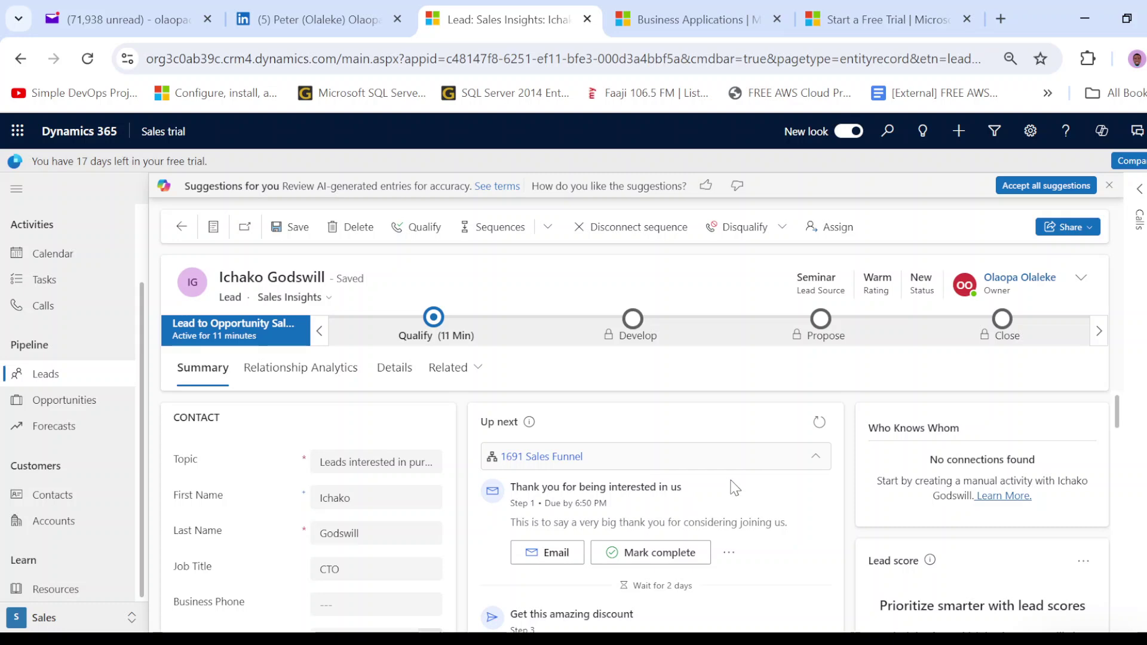
{"action": "scroll", "coordinate": [735, 488], "scroll_direction": "down", "scroll_amount": 3}
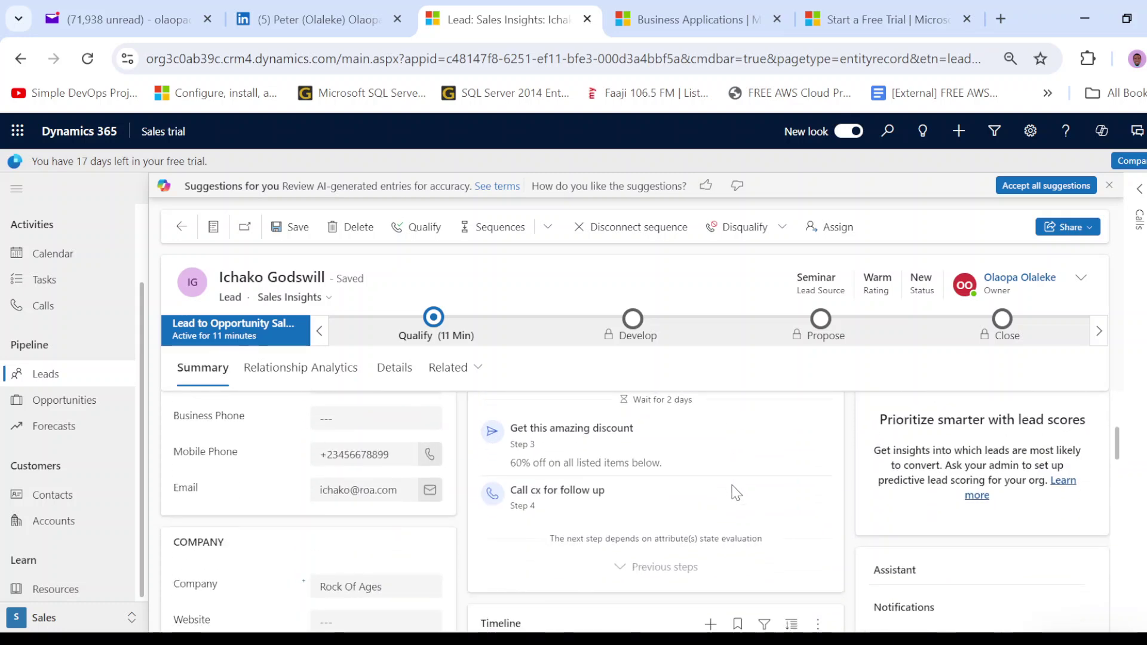
{"action": "scroll", "coordinate": [736, 491], "scroll_direction": "up", "scroll_amount": 3}
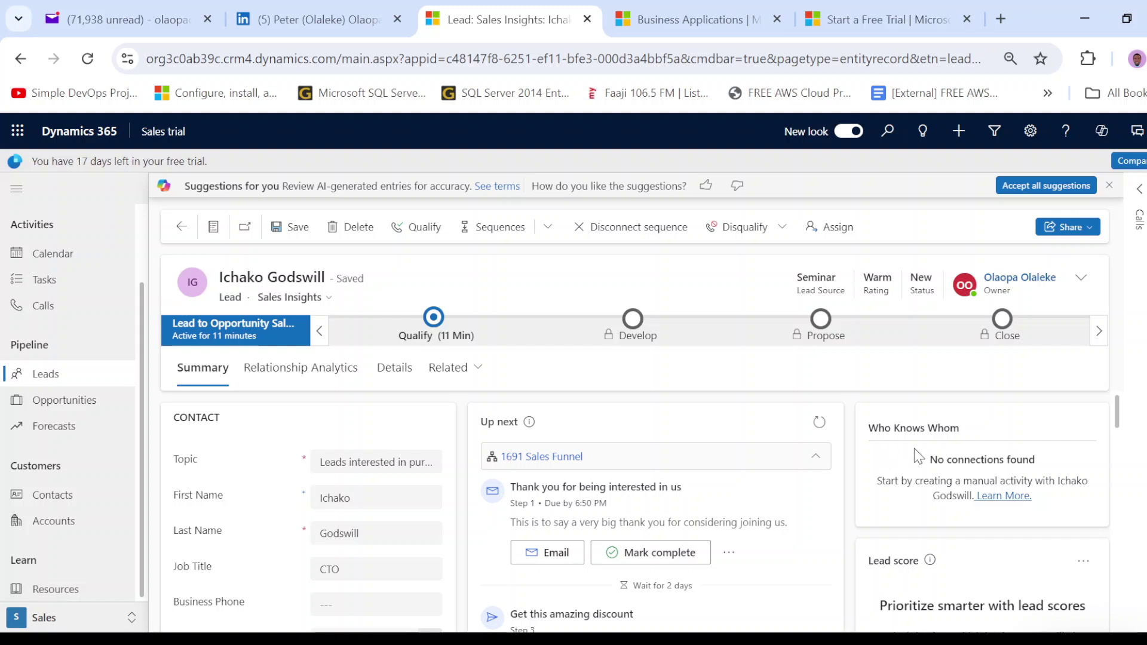
{"action": "scroll", "coordinate": [906, 457], "scroll_direction": "down", "scroll_amount": 2}
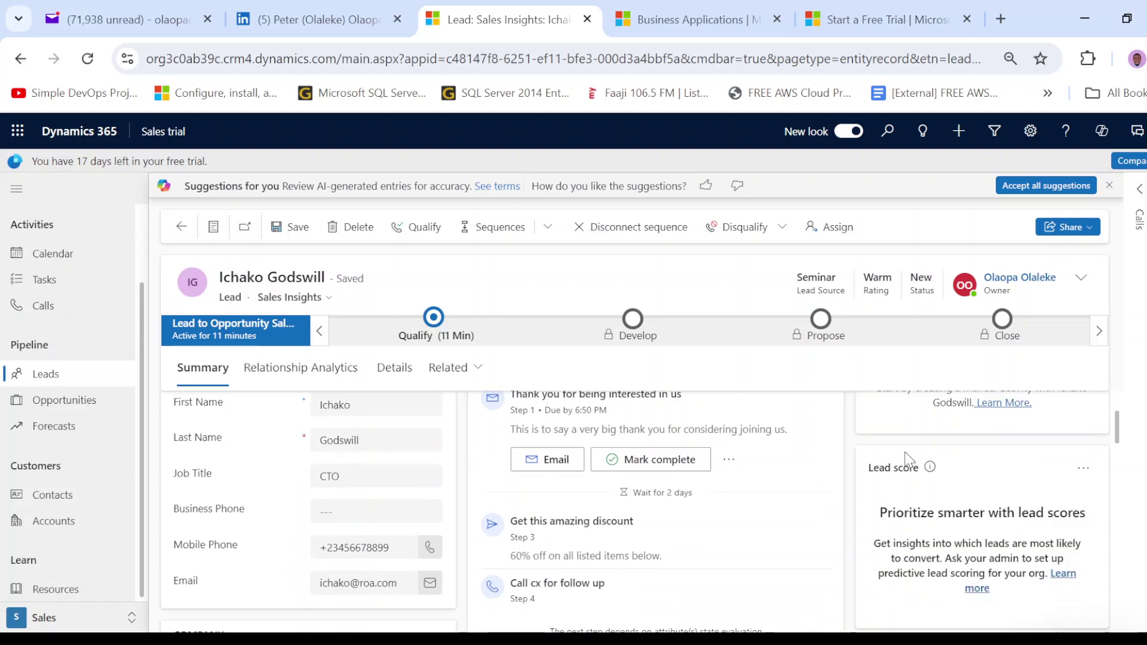
{"action": "scroll", "coordinate": [908, 459], "scroll_direction": "up", "scroll_amount": 2}
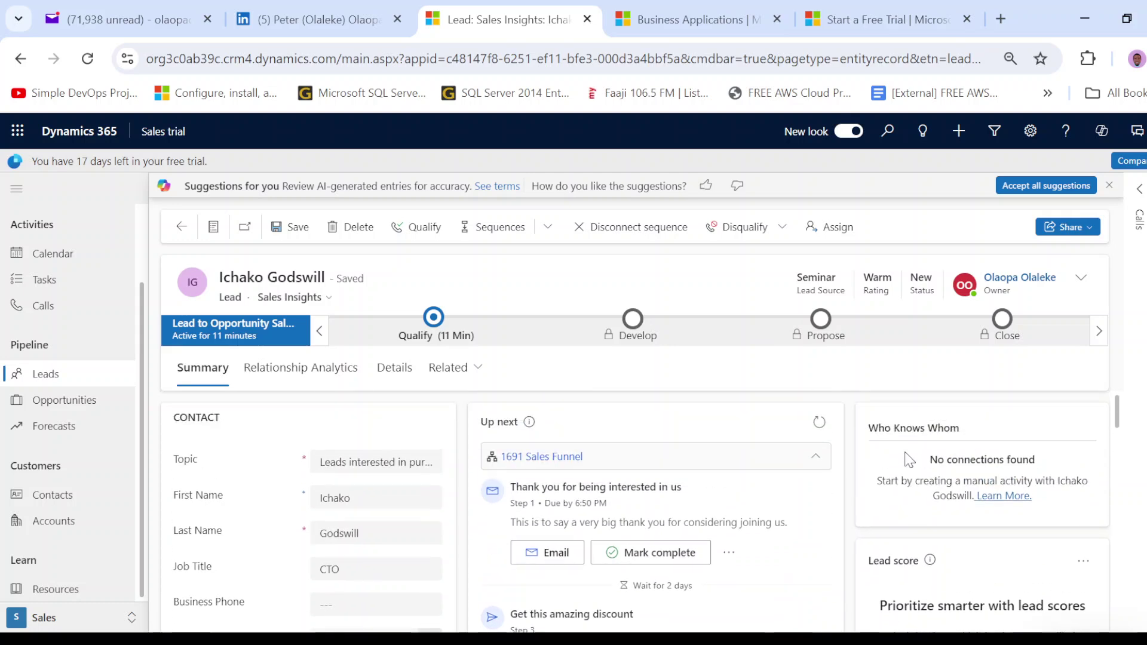
{"action": "scroll", "coordinate": [906, 456], "scroll_direction": "down", "scroll_amount": 4}
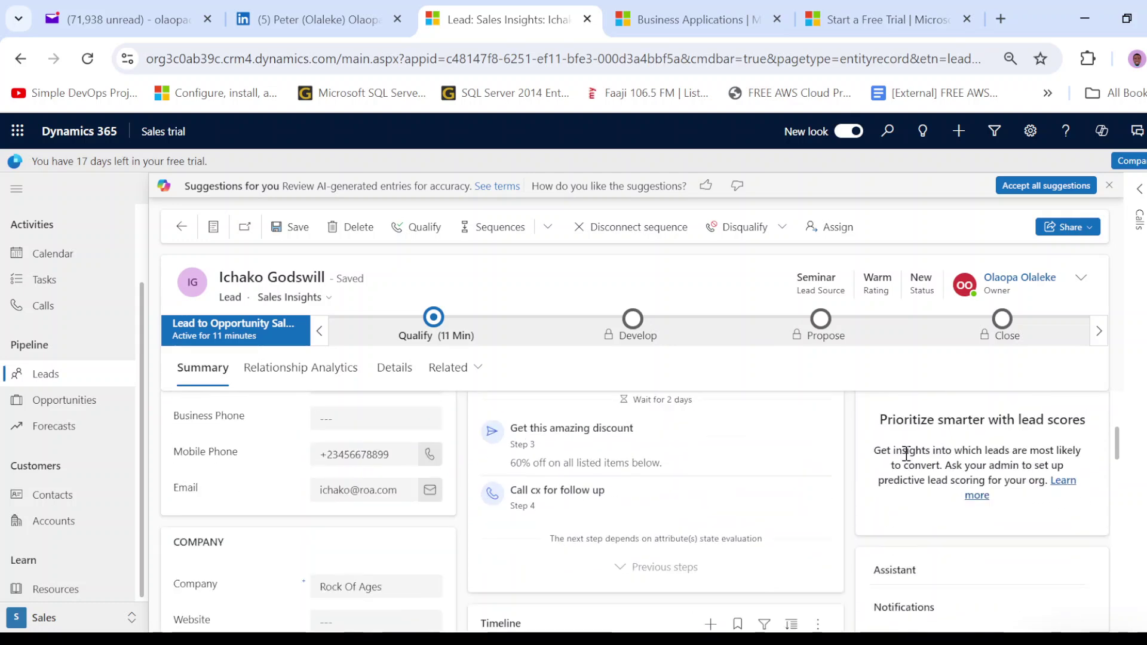
{"action": "scroll", "coordinate": [903, 461], "scroll_direction": "up", "scroll_amount": 2}
{"action": "scroll", "coordinate": [905, 477], "scroll_direction": "down", "scroll_amount": 3}
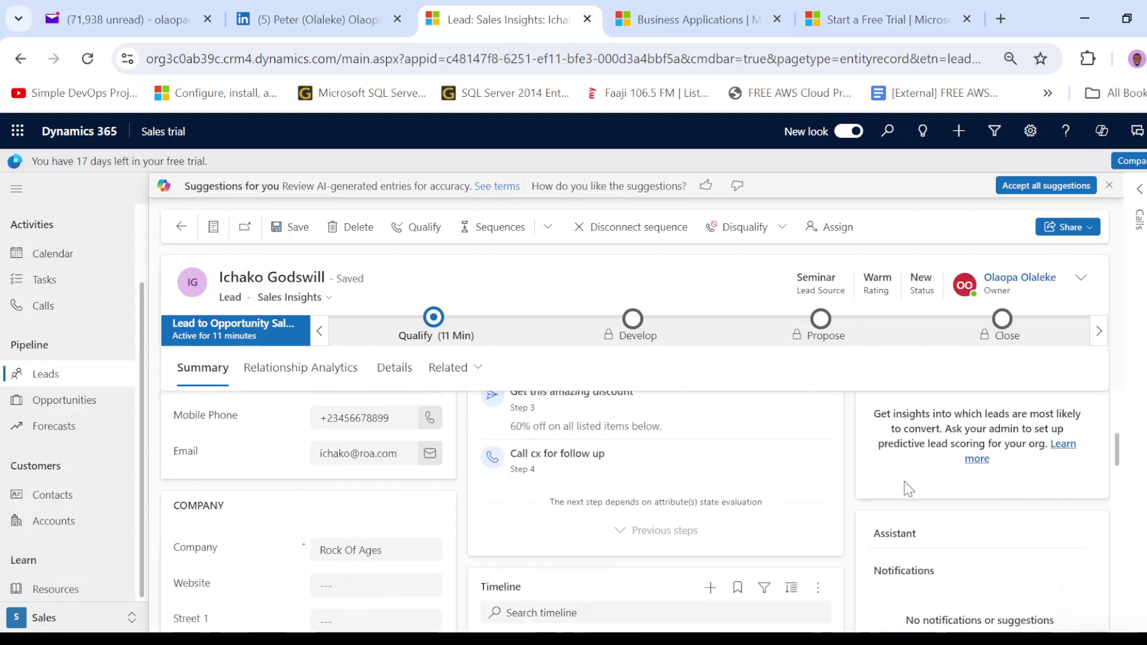
{"action": "scroll", "coordinate": [905, 481], "scroll_direction": "down", "scroll_amount": 2}
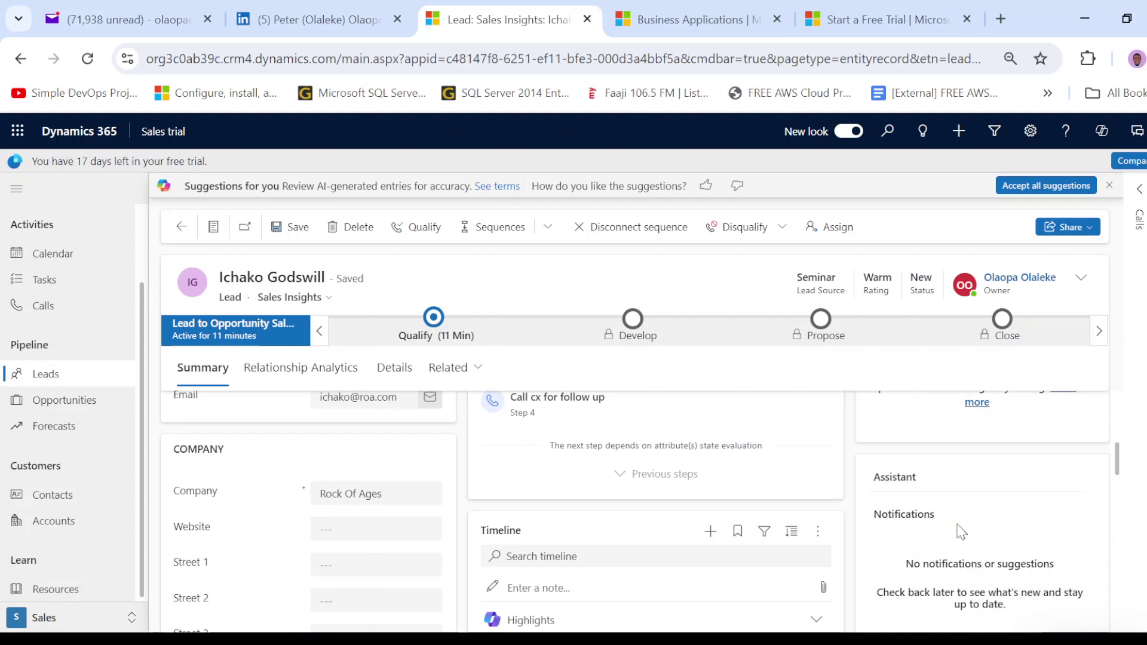
{"action": "scroll", "coordinate": [933, 515], "scroll_direction": "down", "scroll_amount": 3}
{"action": "scroll", "coordinate": [558, 531], "scroll_direction": "up", "scroll_amount": 3}
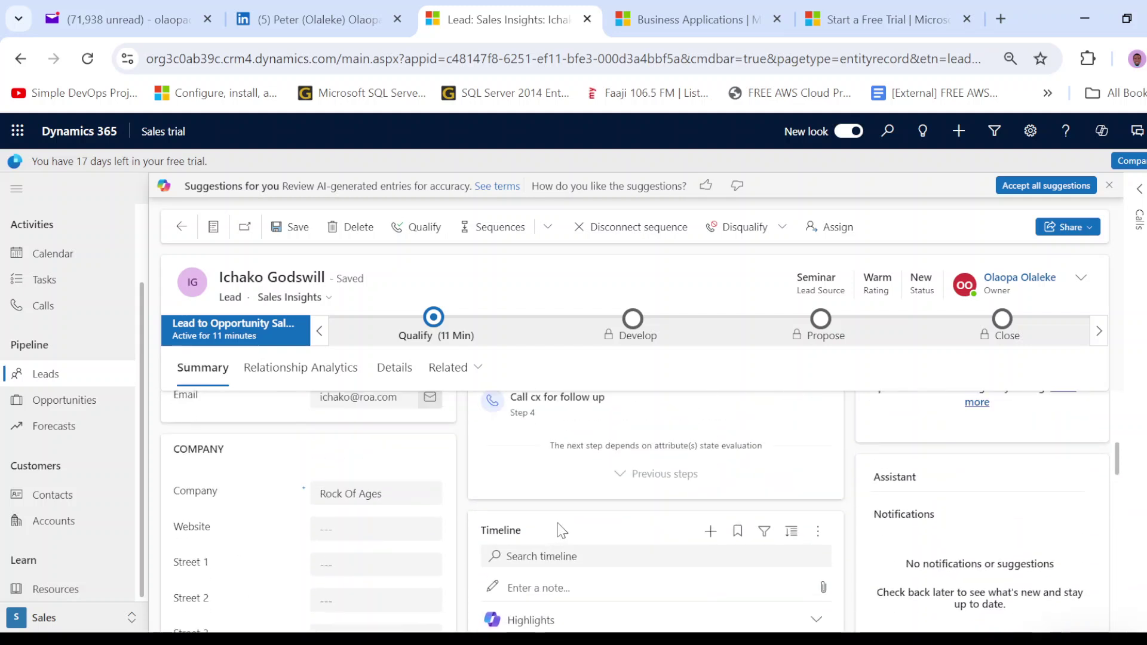
{"action": "scroll", "coordinate": [632, 526], "scroll_direction": "down", "scroll_amount": 2}
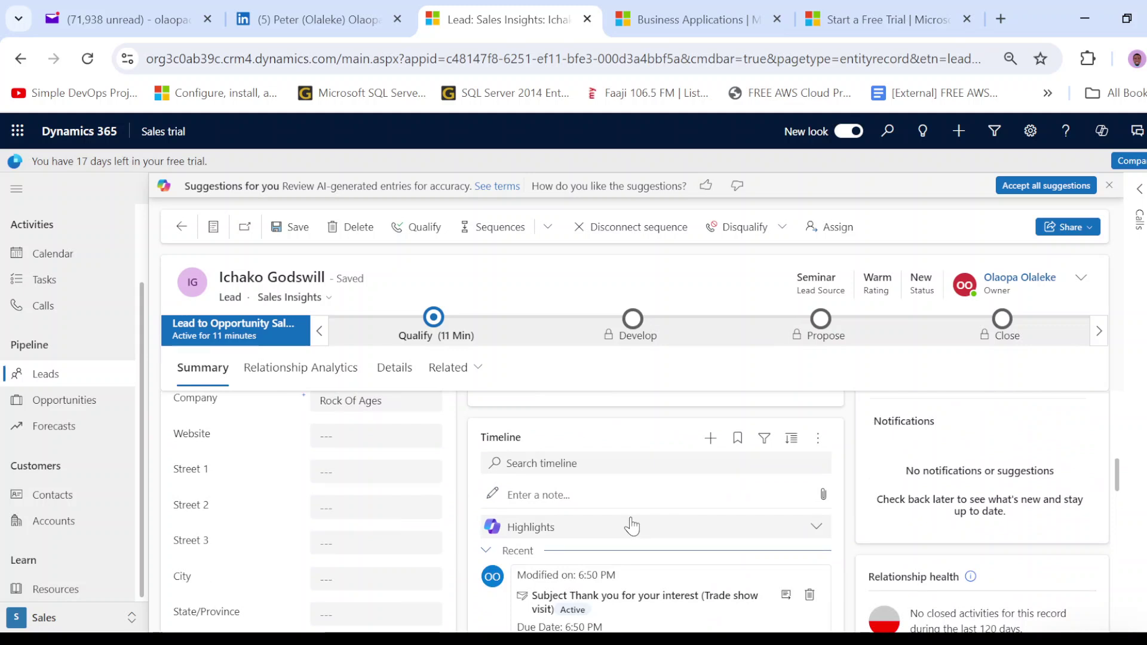
{"action": "scroll", "coordinate": [915, 512], "scroll_direction": "down", "scroll_amount": 5}
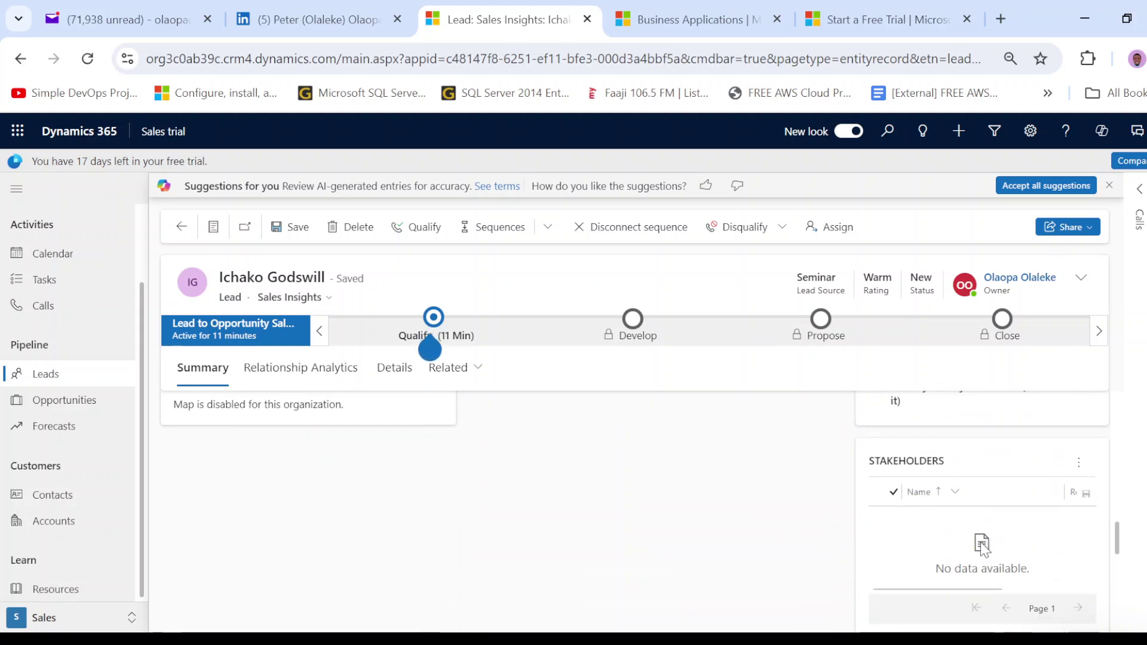
{"action": "mouse_move", "coordinate": [436, 282]}
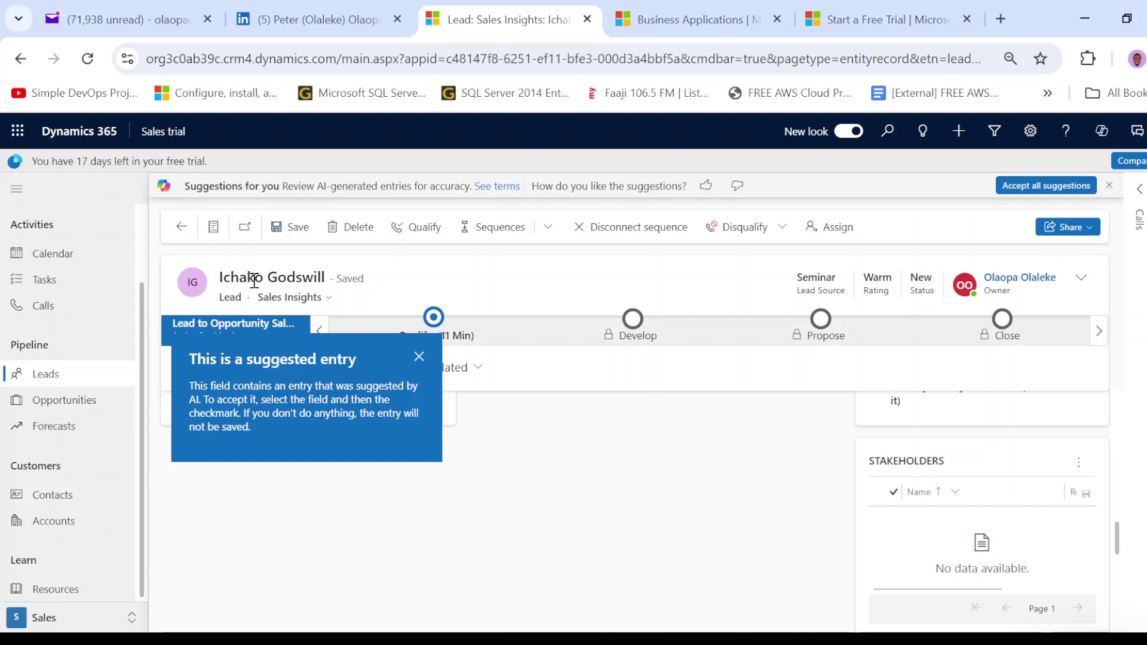
{"action": "left_click", "coordinate": [491, 472]}
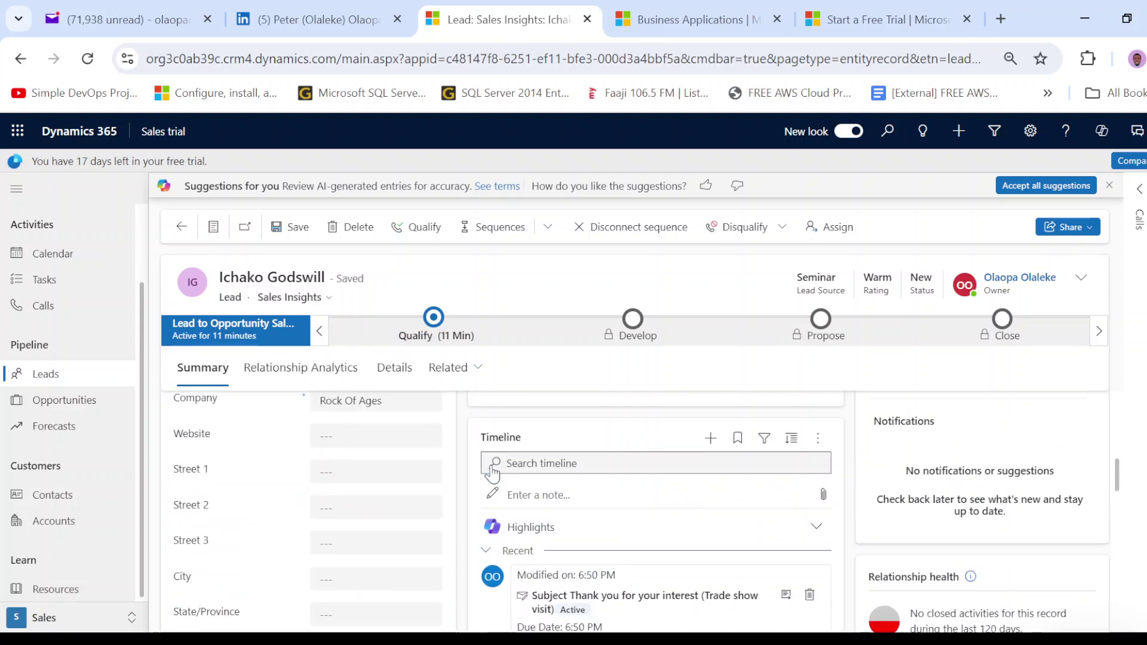
{"action": "scroll", "coordinate": [495, 467], "scroll_direction": "up", "scroll_amount": 5}
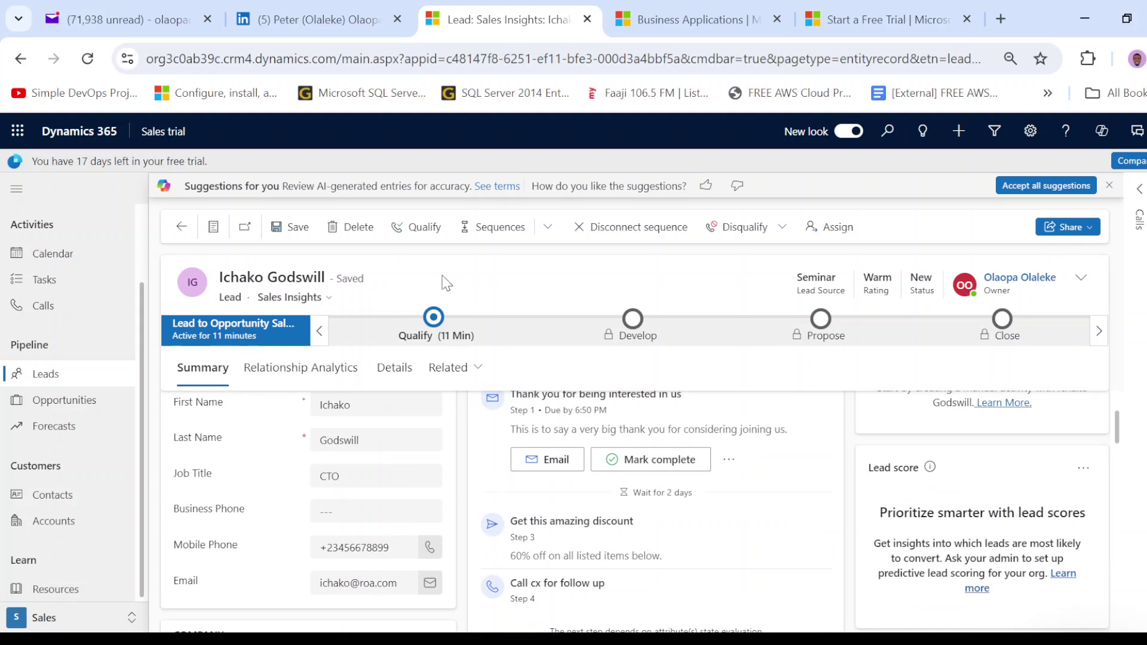
- Qualify the lead into a Rock Of Ages opportunity and bring up the Develop stage fields
{"action": "left_click", "coordinate": [424, 232]}
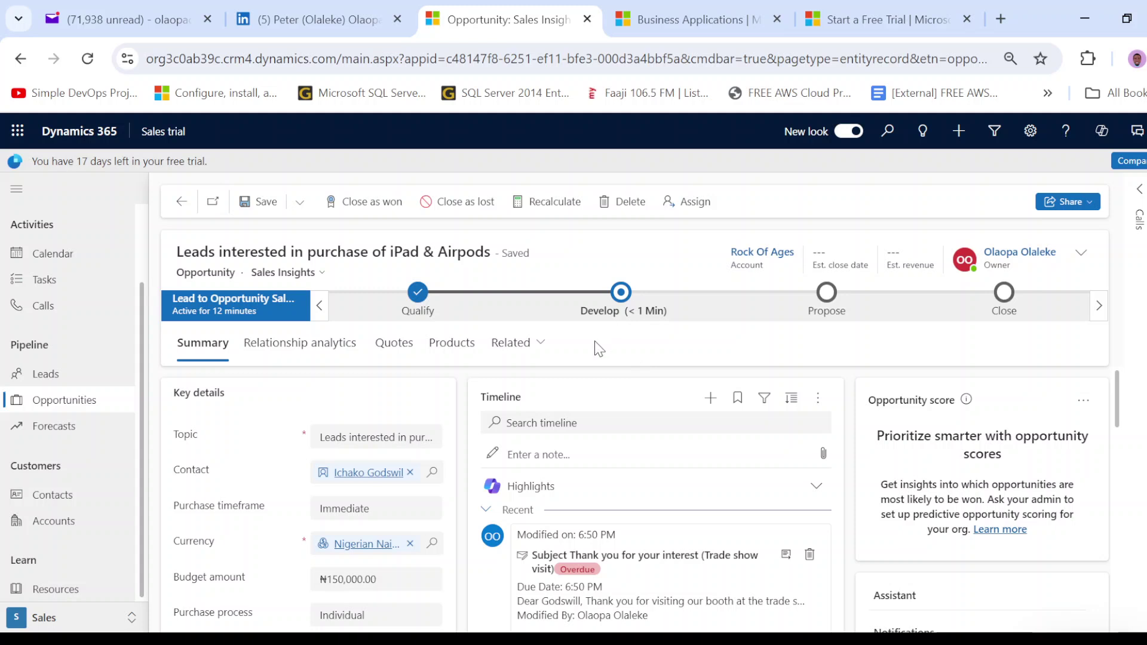
{"action": "left_click", "coordinate": [622, 293]}
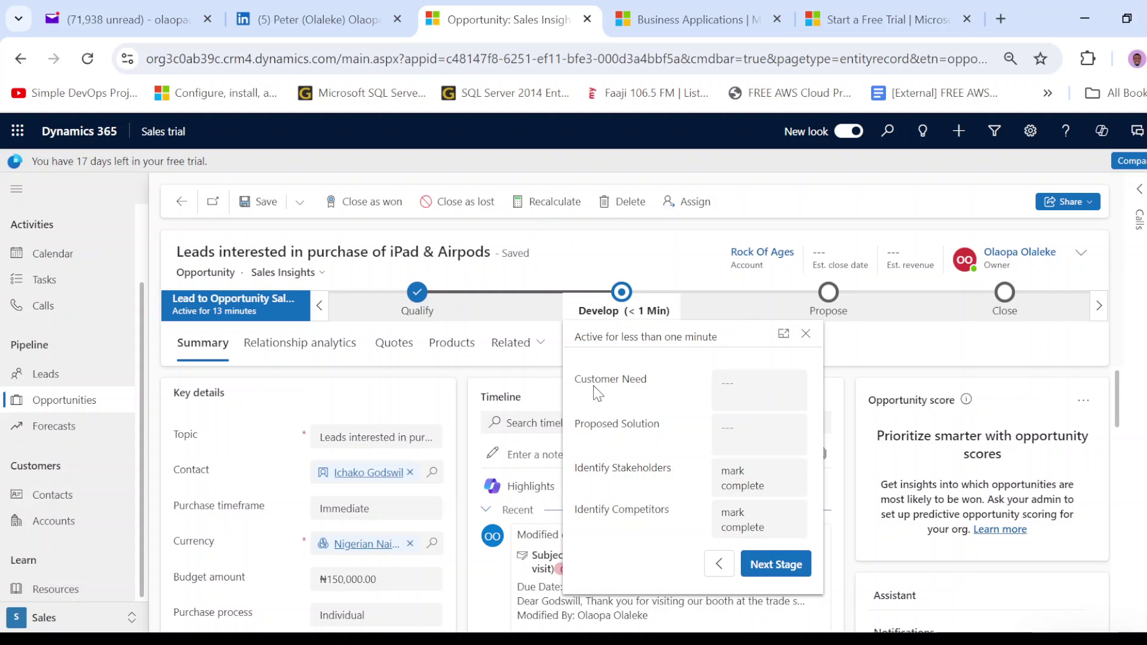
- Enter the Customer Need 'Cx is interested in purchasing an iPad & AirPods', fixing typos, and commit it
{"action": "left_click", "coordinate": [751, 377]}
{"action": "type", "text": "Cx is inter"}
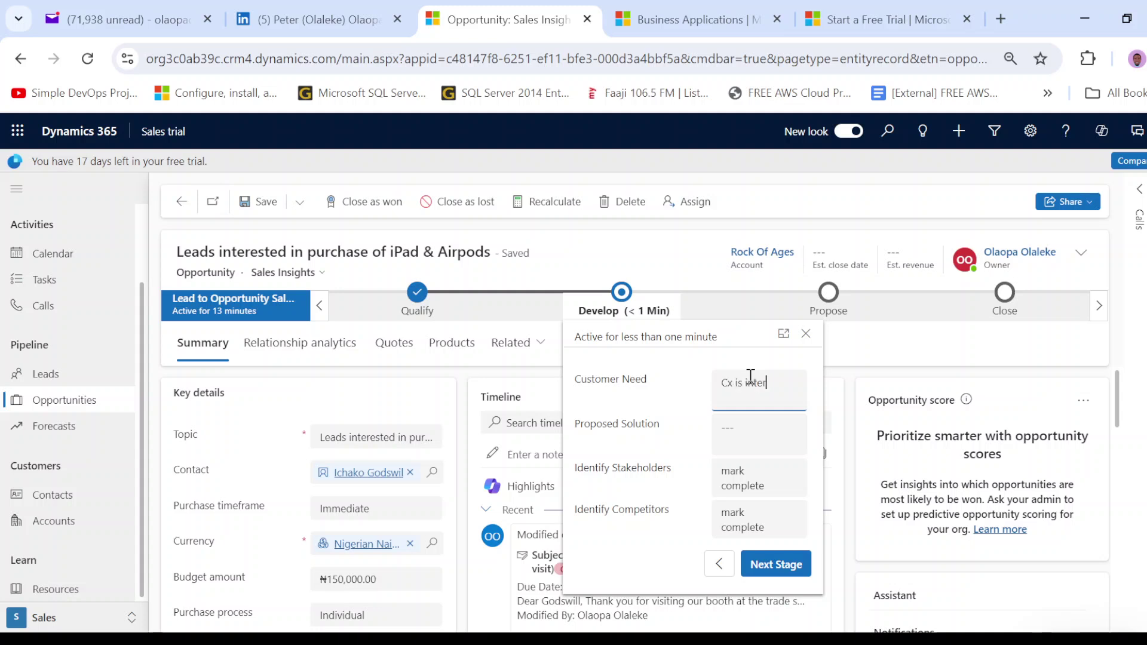
{"action": "type", "text": "ested in purchasing an"}
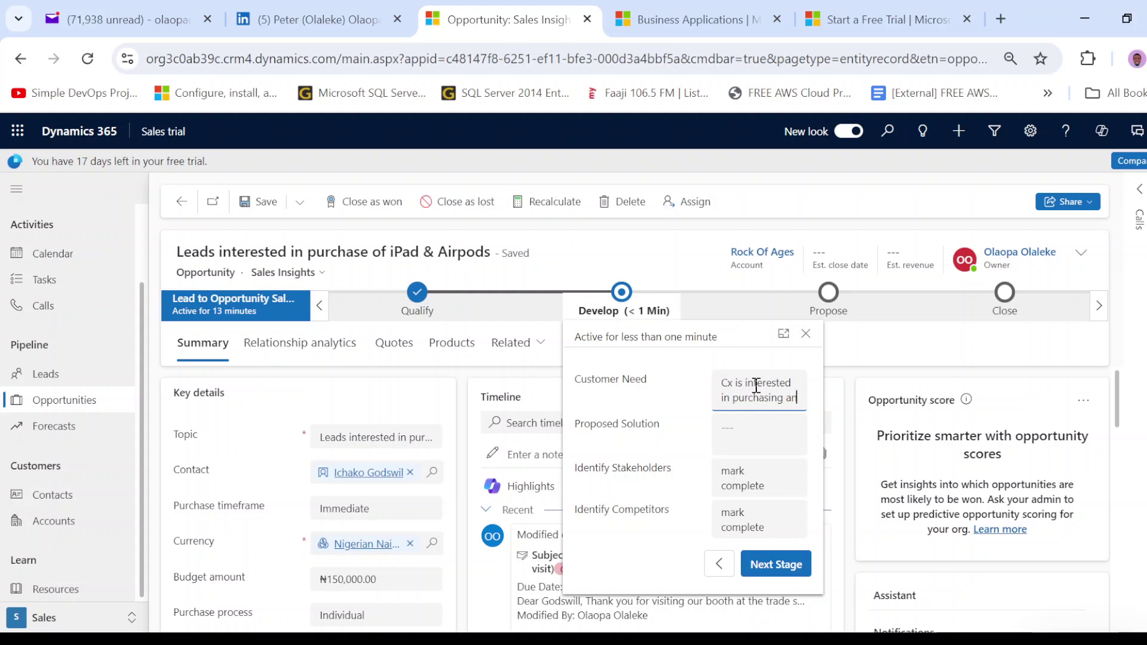
{"action": "type", "text": " iPad "}
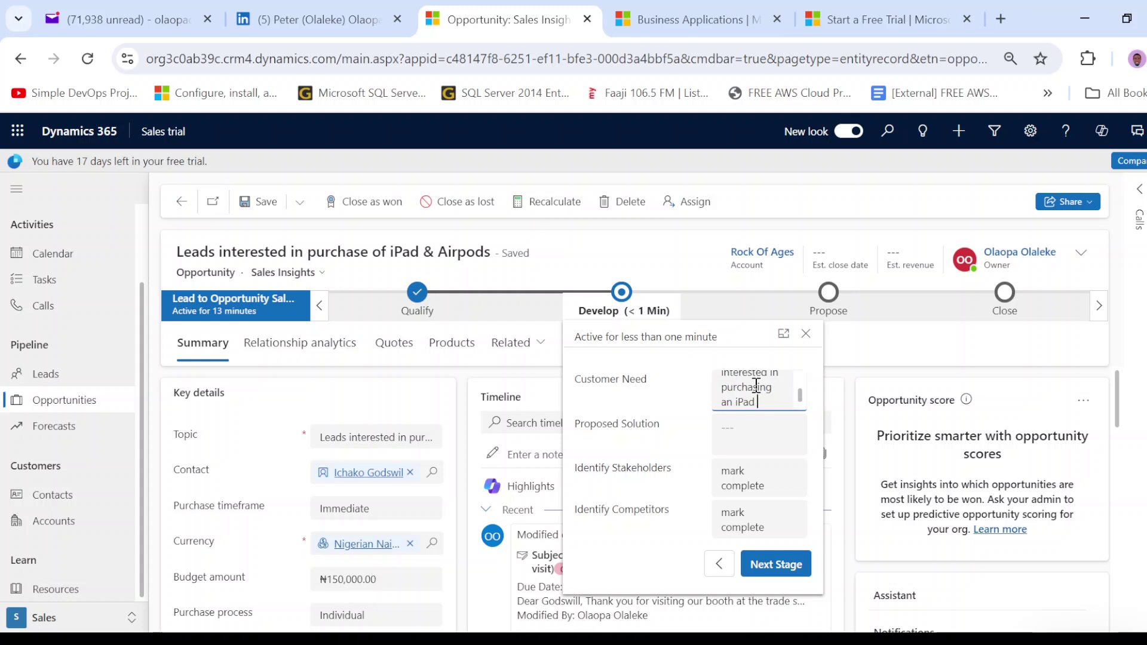
{"action": "type", "text": "& Aipr"}
{"action": "key", "text": "BackSpace"}
{"action": "key", "text": "BackSpace"}
{"action": "type", "text": "rp"}
{"action": "key", "text": "BackSpace"}
{"action": "type", "text": "Pords"}
{"action": "left_click", "coordinate": [638, 399]}
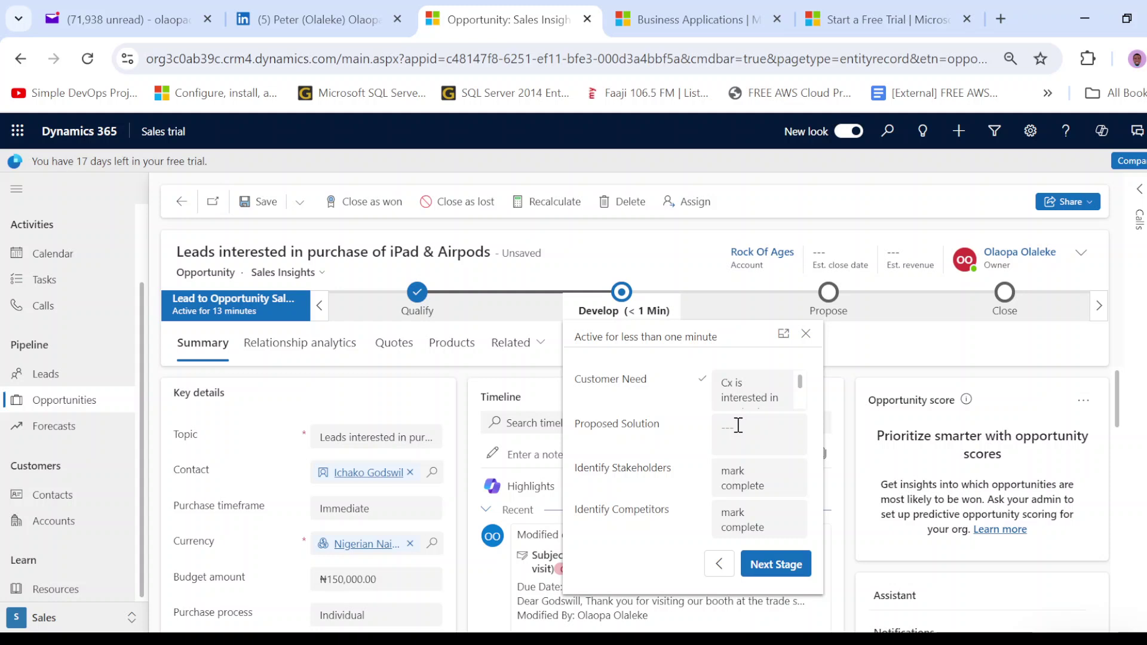
- Enter the Proposed Solution 'Offer the cx a discount of 20% on the purchase', then close the Develop flyout
{"action": "left_click", "coordinate": [738, 426]}
{"action": "type", "text": "Offer te cx"}
{"action": "key", "text": "BackSpace"}
{"action": "key", "text": "BackSpace"}
{"action": "key", "text": "BackSpace"}
{"action": "type", "text": "he ccx a discount of 20&"}
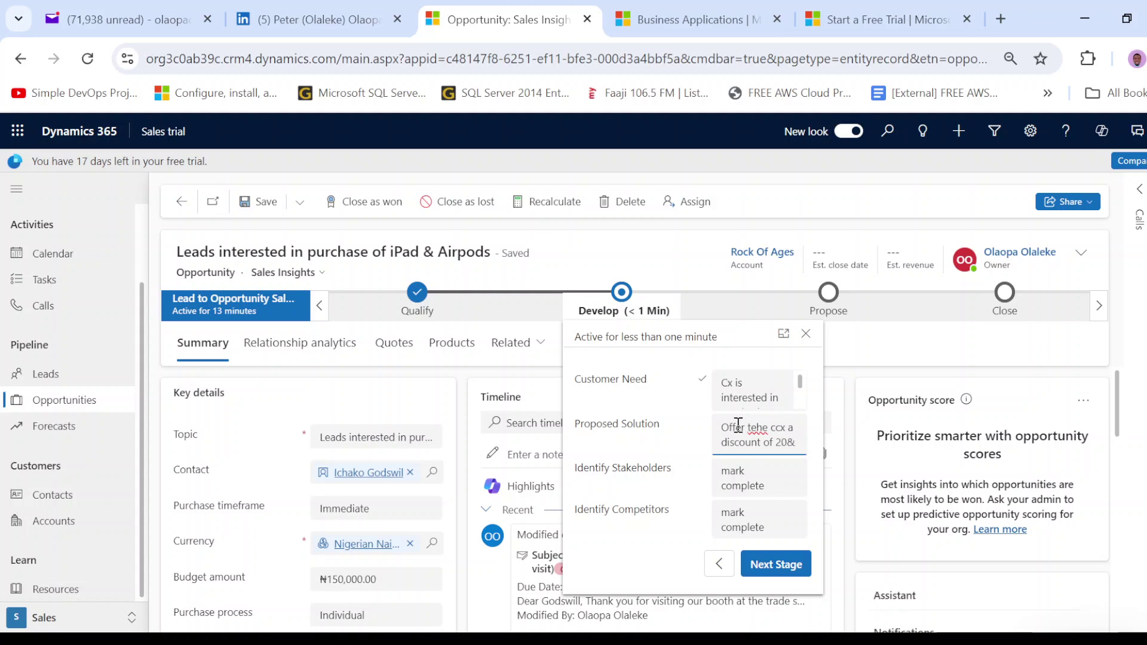
{"action": "key", "text": "BackSpace"}
{"action": "type", "text": "% on the purchase"}
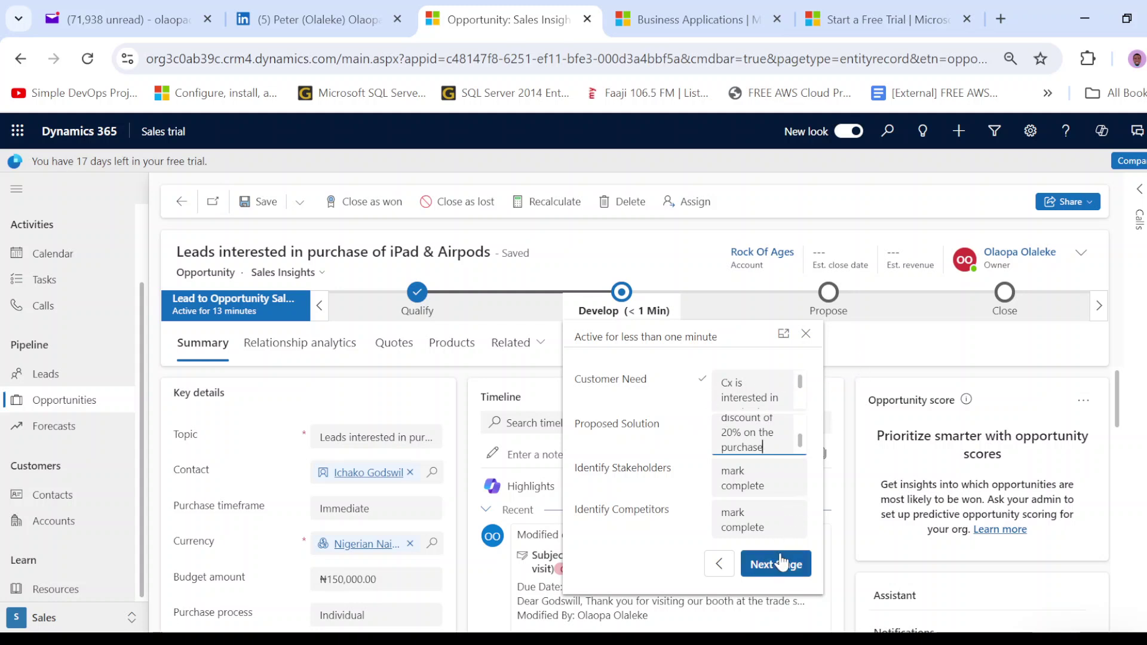
{"action": "left_click", "coordinate": [878, 354]}
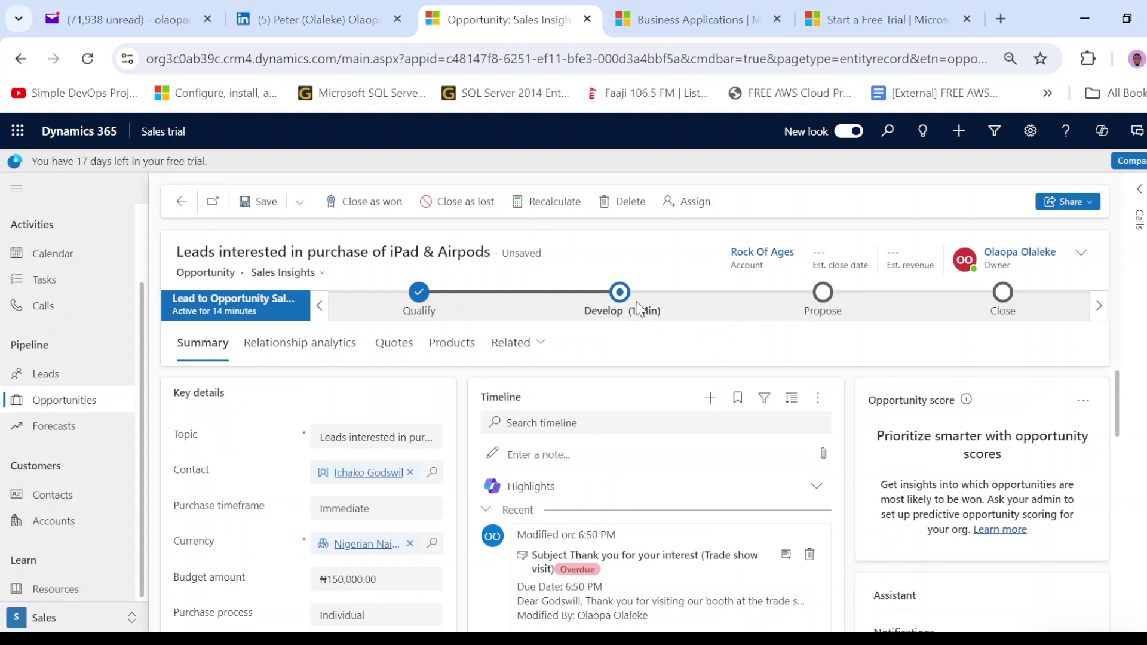
{"action": "left_click", "coordinate": [621, 296]}
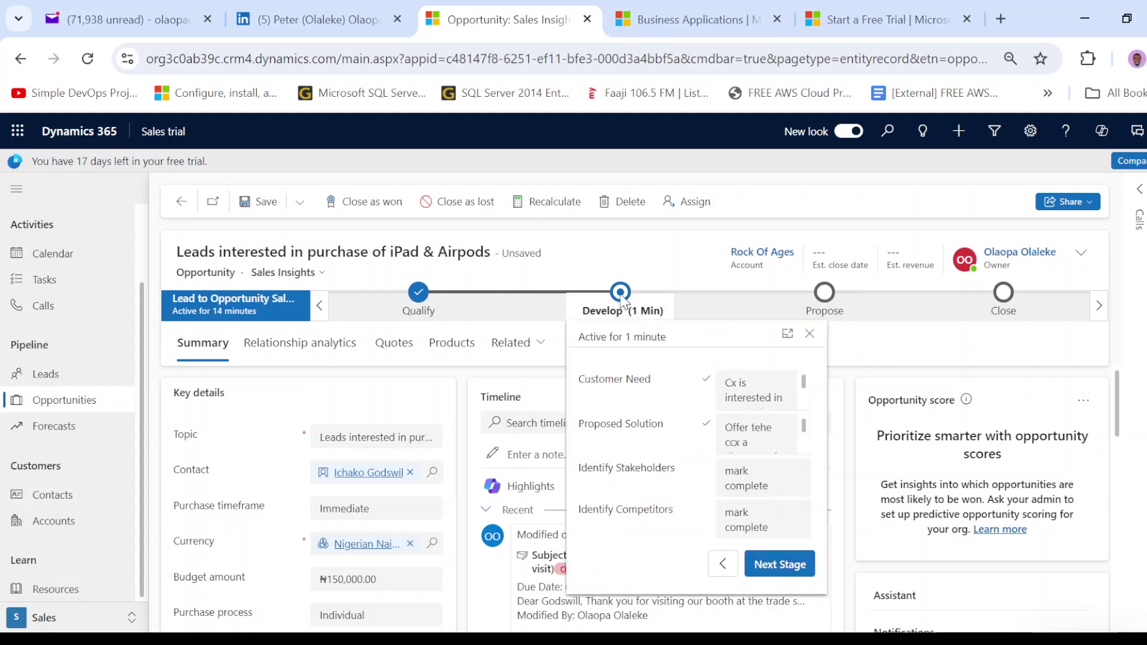
{"action": "left_click", "coordinate": [912, 353]}
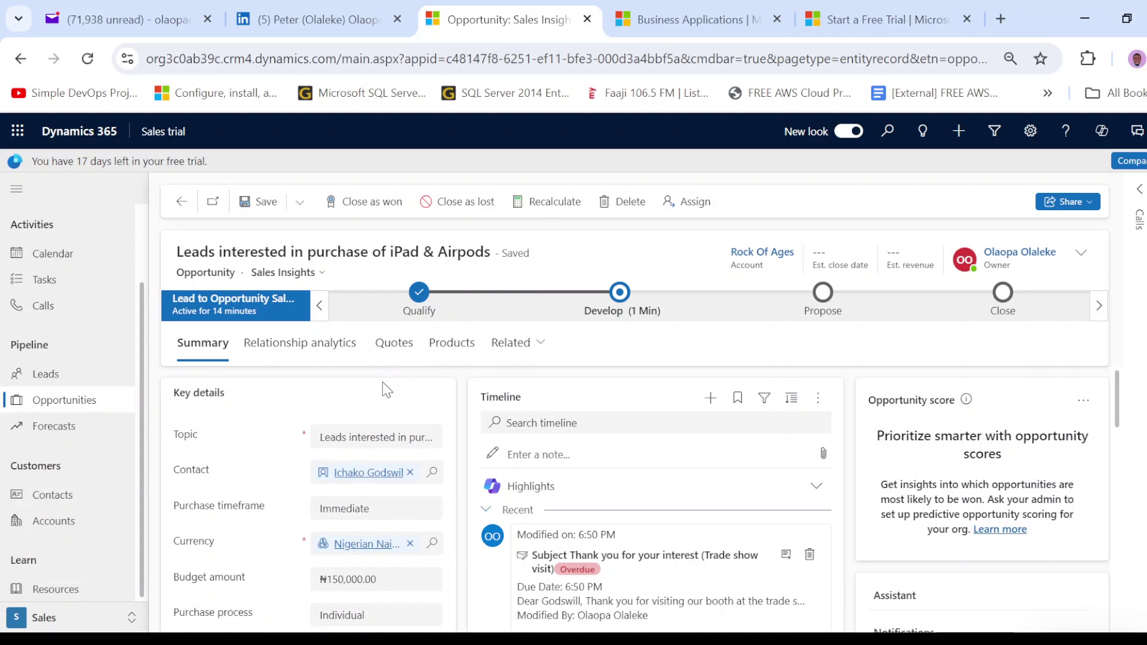
- Look over the opportunity's header details, estimated close date and revenue, without changing them
{"action": "double_click", "coordinate": [190, 272]}
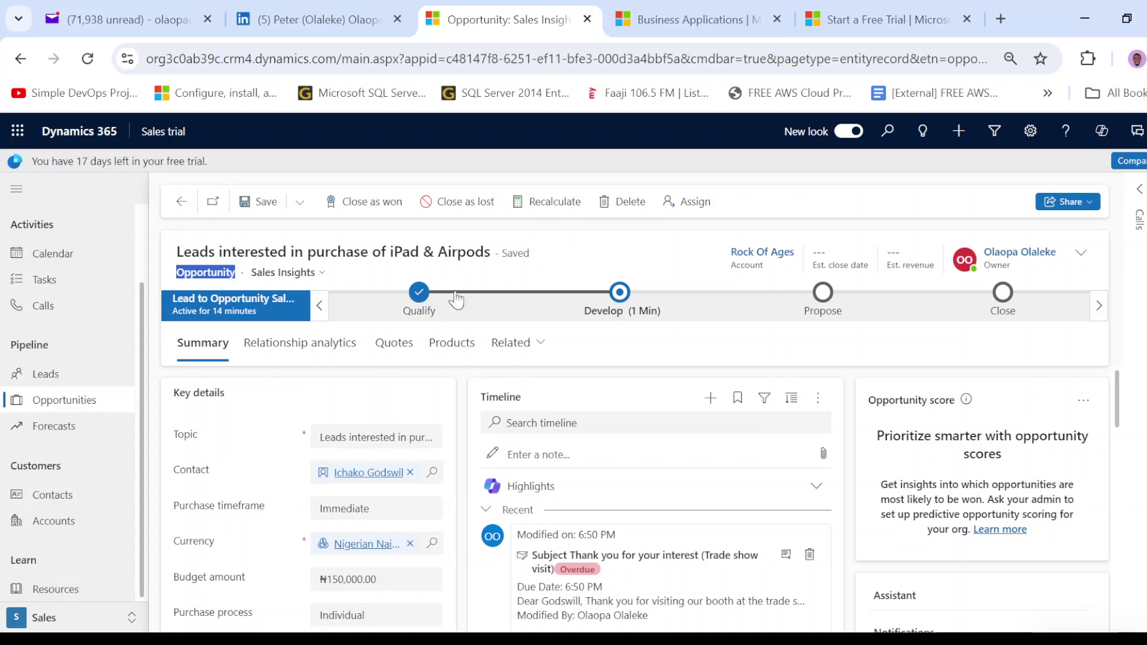
{"action": "left_click", "coordinate": [425, 278]}
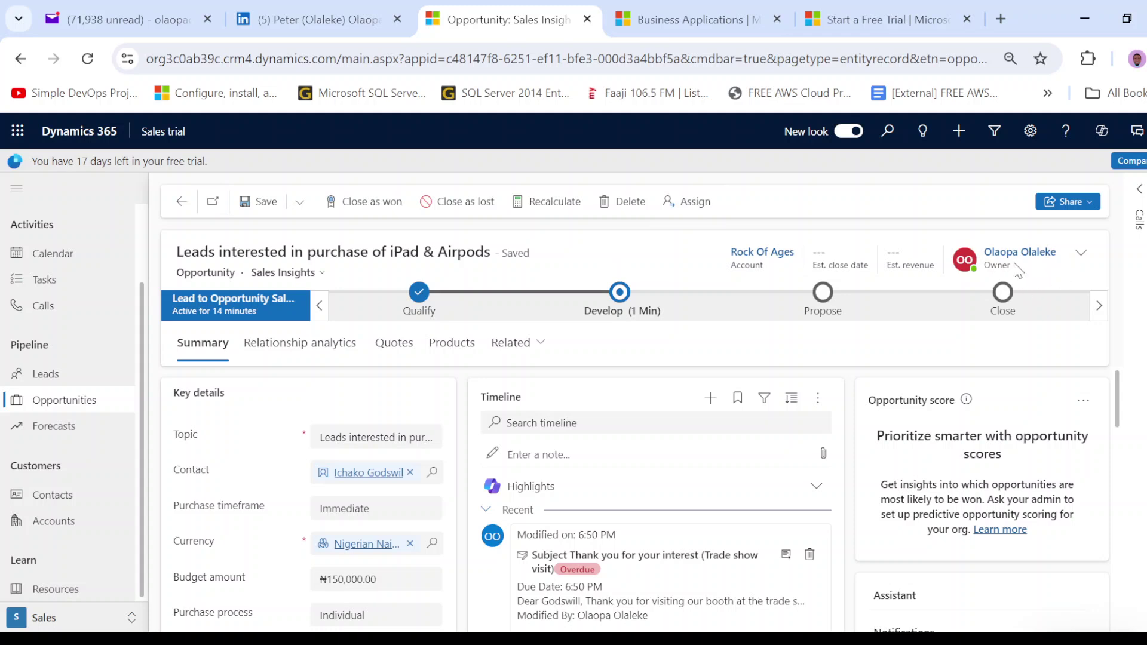
{"action": "left_click", "coordinate": [1081, 253]}
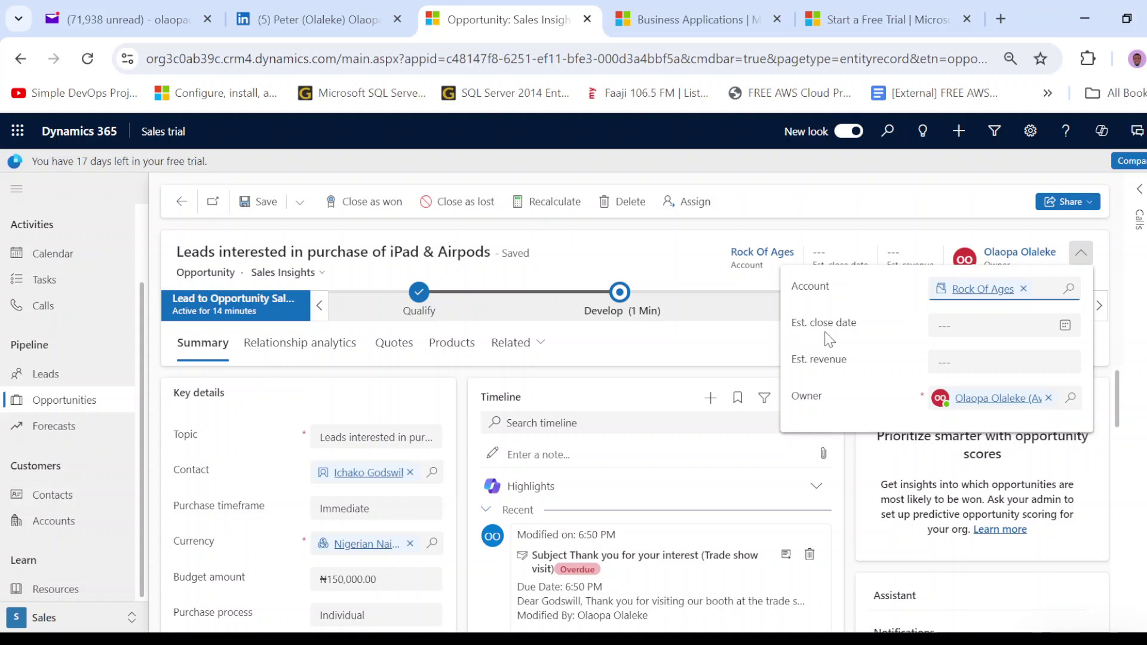
{"action": "left_click", "coordinate": [1065, 327]}
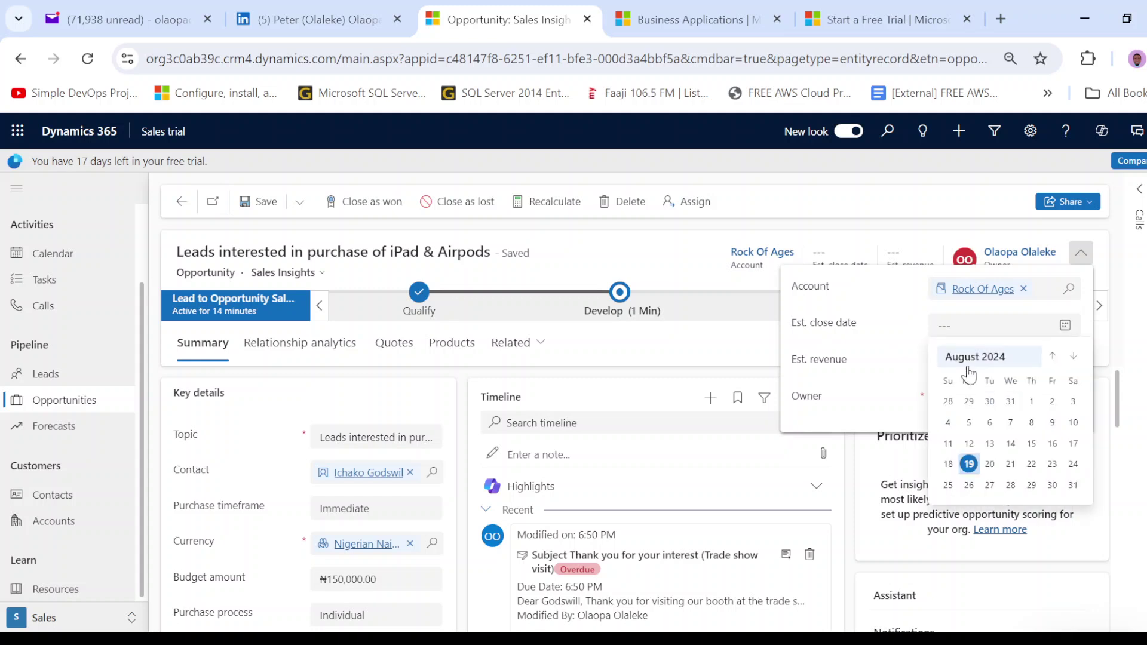
{"action": "left_click", "coordinate": [896, 305]}
{"action": "left_click", "coordinate": [1005, 362]}
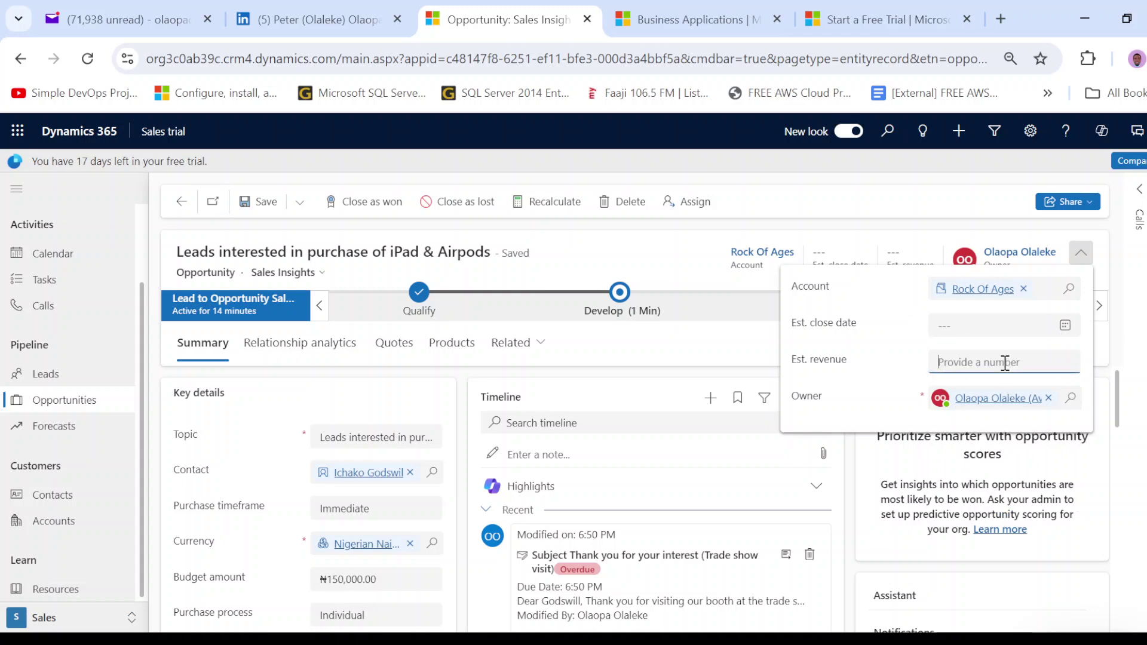
{"action": "left_click", "coordinate": [870, 236]}
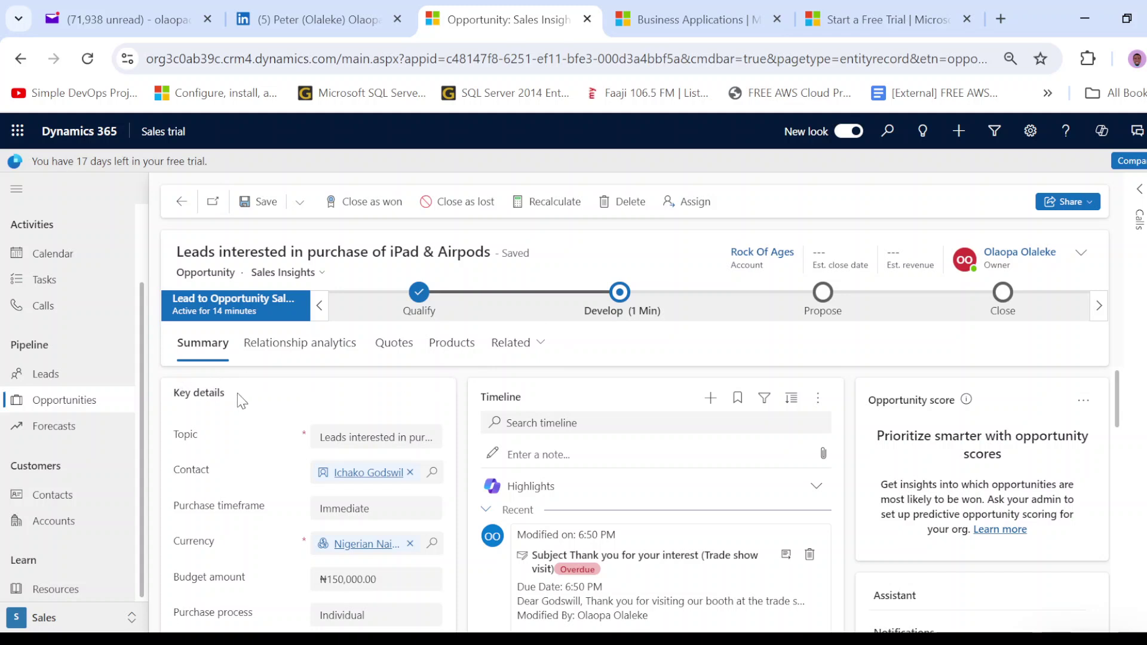
- Replace the opportunity topic with 'iPad & Airpods Purchase'
{"action": "scroll", "coordinate": [242, 395], "scroll_direction": "down", "scroll_amount": 2}
{"action": "scroll", "coordinate": [230, 403], "scroll_direction": "up", "scroll_amount": 2}
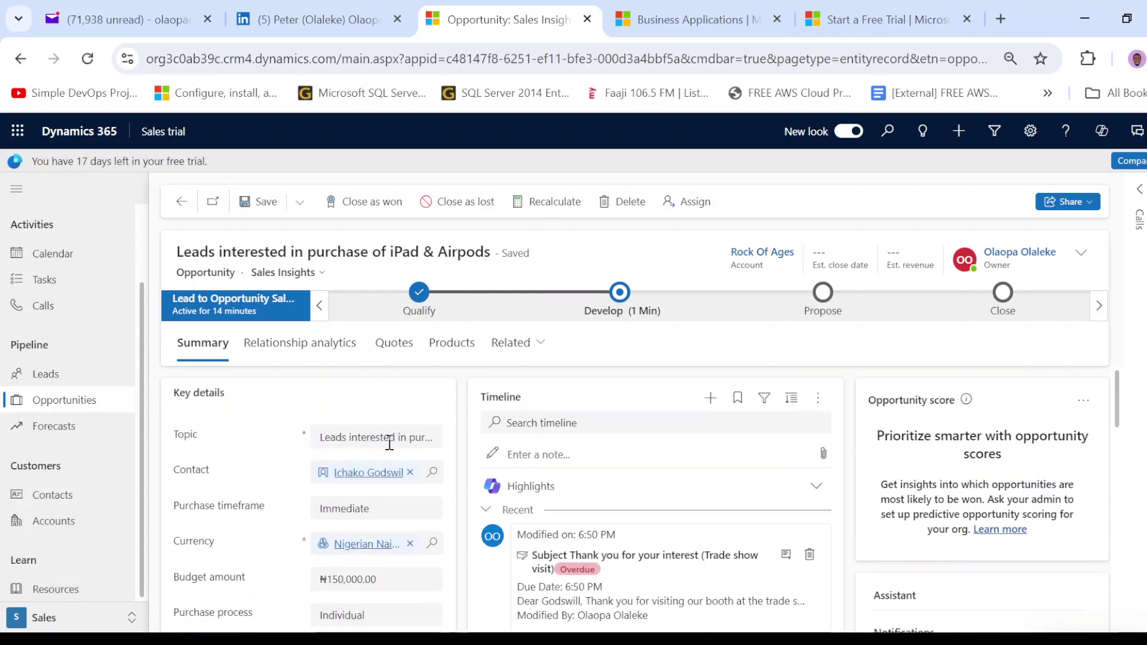
{"action": "left_click", "coordinate": [421, 439]}
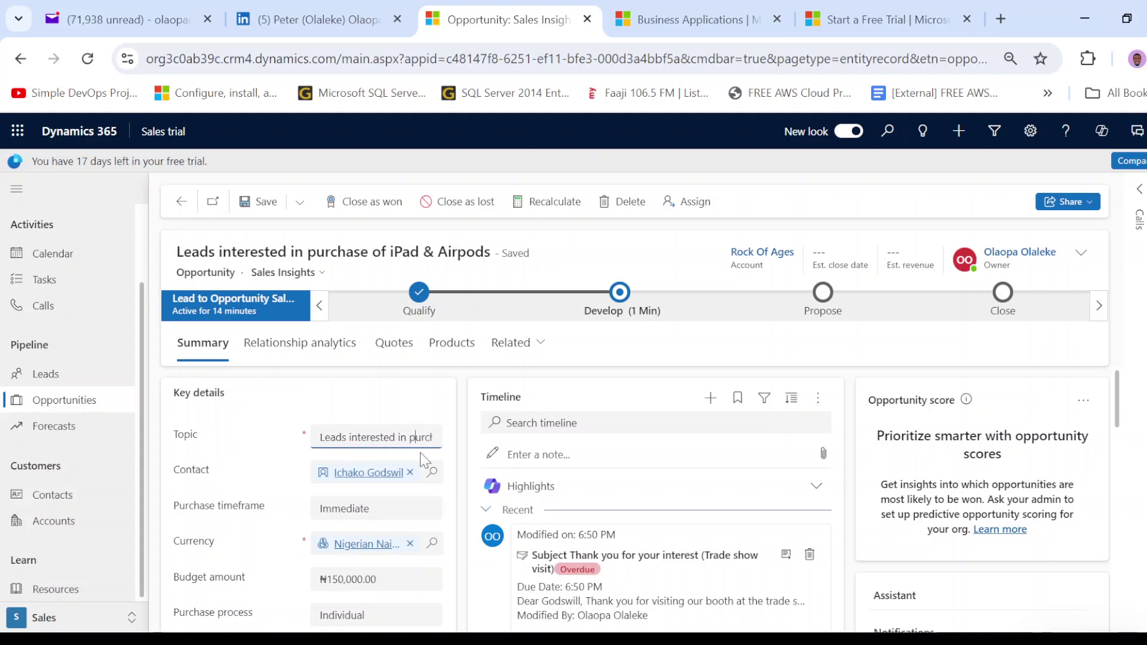
{"action": "key", "text": "ctrl+a"}
{"action": "type", "text": "o"}
{"action": "key", "text": "BackSpace"}
{"action": "type", "text": "iPad & Airpods Purchase"}
{"action": "left_click", "coordinate": [425, 405]}
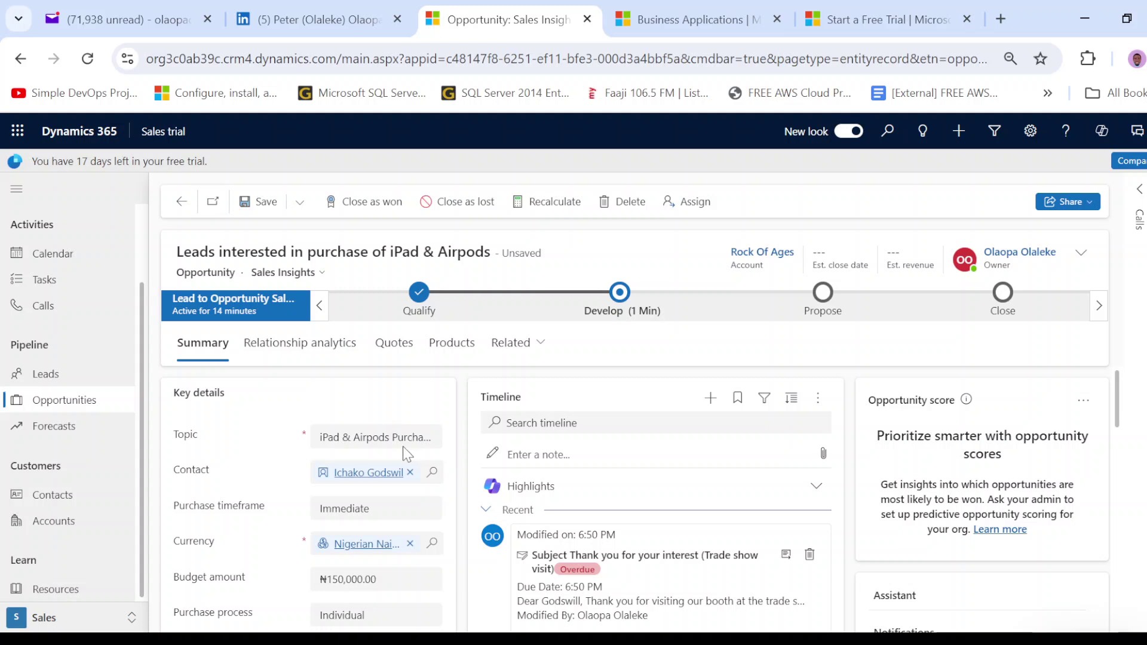
- Scroll the opportunity form so autosave stores the new 'iPad & Airpods Purchase' title
{"action": "scroll", "coordinate": [400, 451], "scroll_direction": "down", "scroll_amount": 2}
{"action": "scroll", "coordinate": [221, 421], "scroll_direction": "up", "scroll_amount": 2}
{"action": "scroll", "coordinate": [218, 415], "scroll_direction": "down", "scroll_amount": 2}
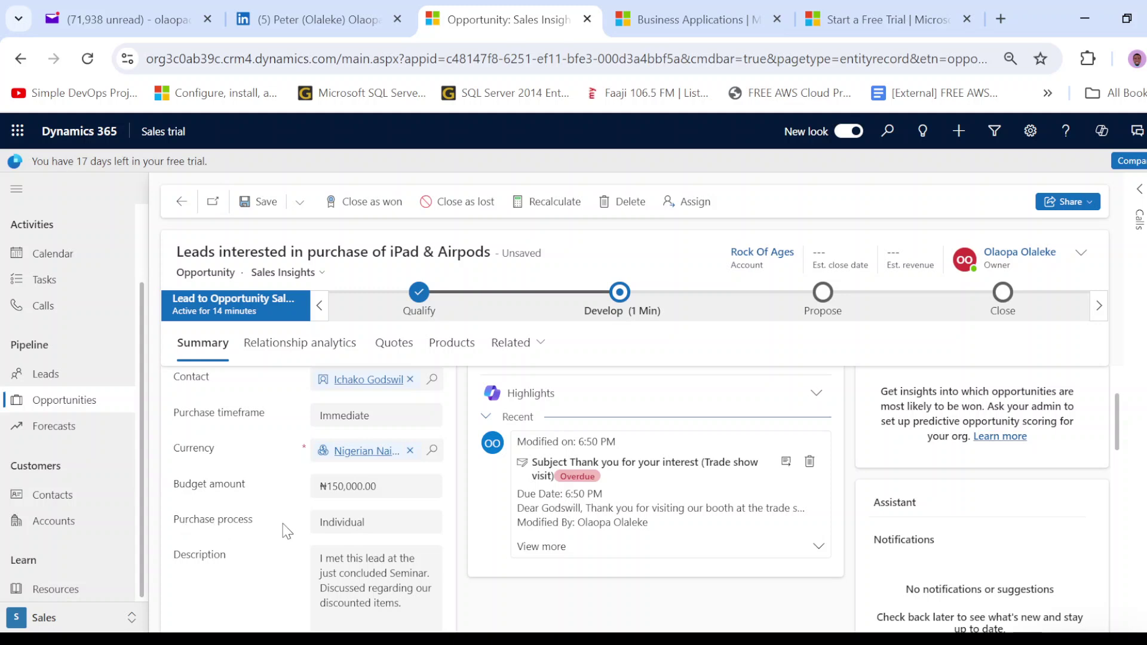
{"action": "scroll", "coordinate": [257, 525], "scroll_direction": "down", "scroll_amount": 2}
{"action": "scroll", "coordinate": [277, 477], "scroll_direction": "down", "scroll_amount": 2}
{"action": "scroll", "coordinate": [276, 478], "scroll_direction": "up", "scroll_amount": 2}
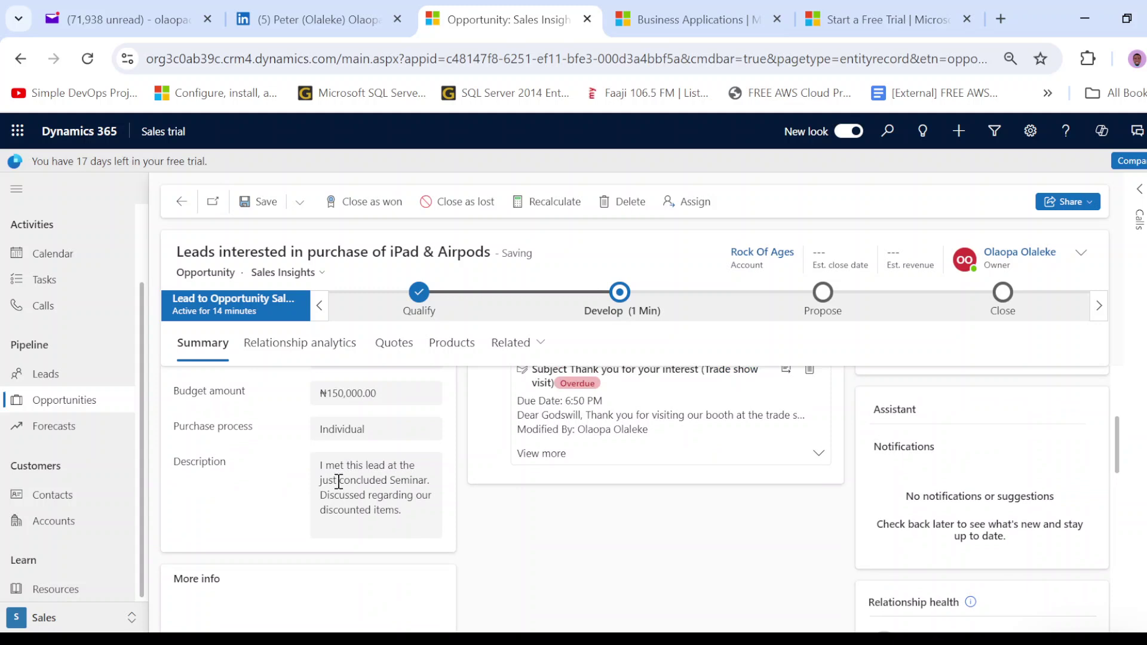
{"action": "scroll", "coordinate": [337, 481], "scroll_direction": "down", "scroll_amount": 5}
{"action": "scroll", "coordinate": [338, 482], "scroll_direction": "up", "scroll_amount": 2}
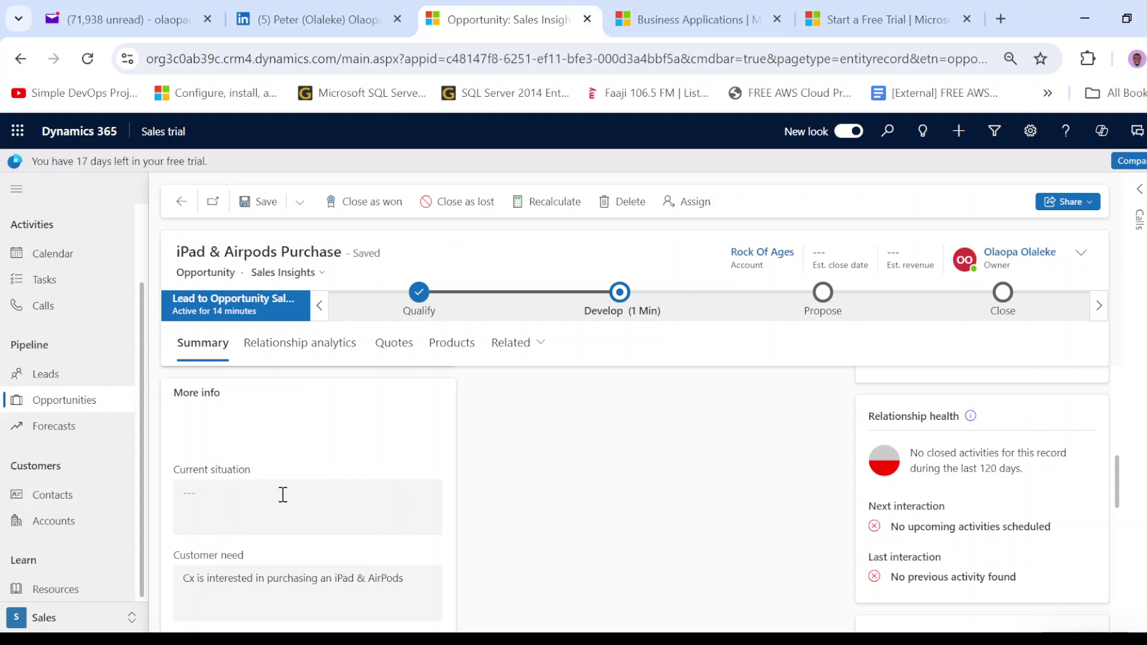
- Review the Current situation, Customer need and Proposed solution, then return to Key details
{"action": "left_click", "coordinate": [283, 495]}
{"action": "scroll", "coordinate": [283, 495], "scroll_direction": "down", "scroll_amount": 3}
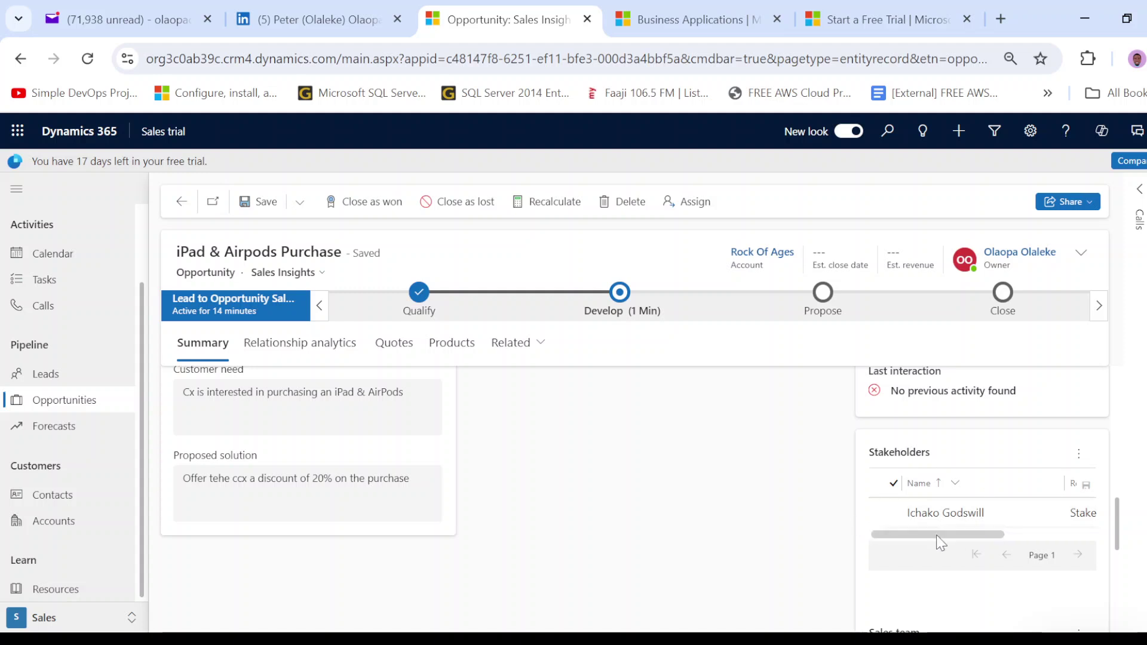
{"action": "scroll", "coordinate": [801, 529], "scroll_direction": "up", "scroll_amount": 2}
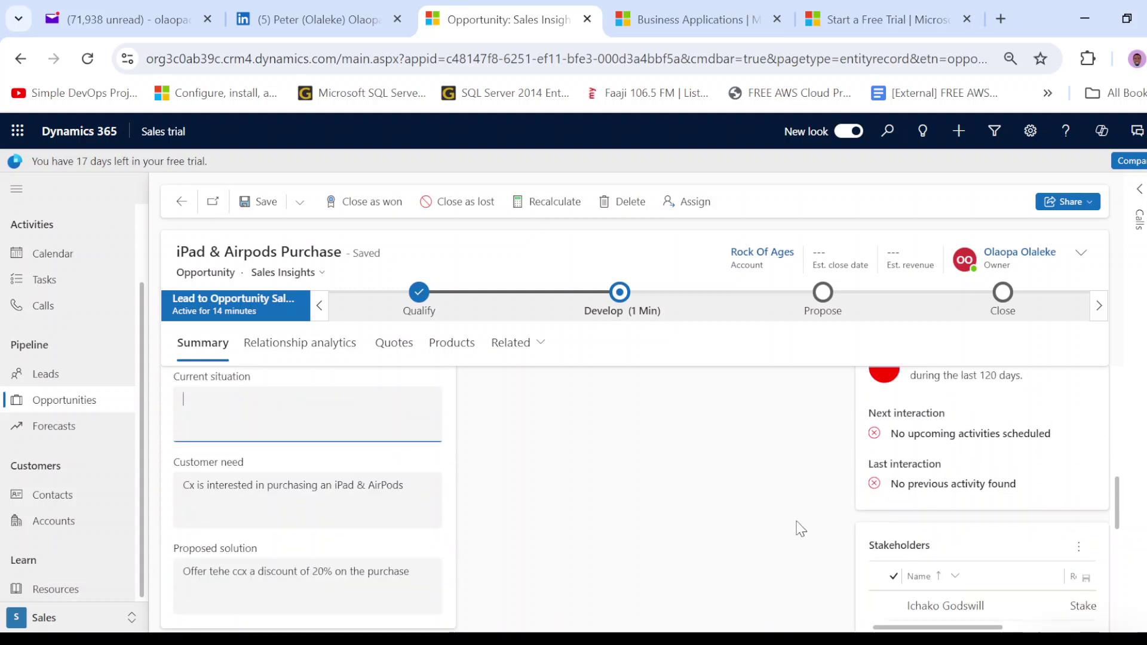
{"action": "scroll", "coordinate": [800, 529], "scroll_direction": "up", "scroll_amount": 4}
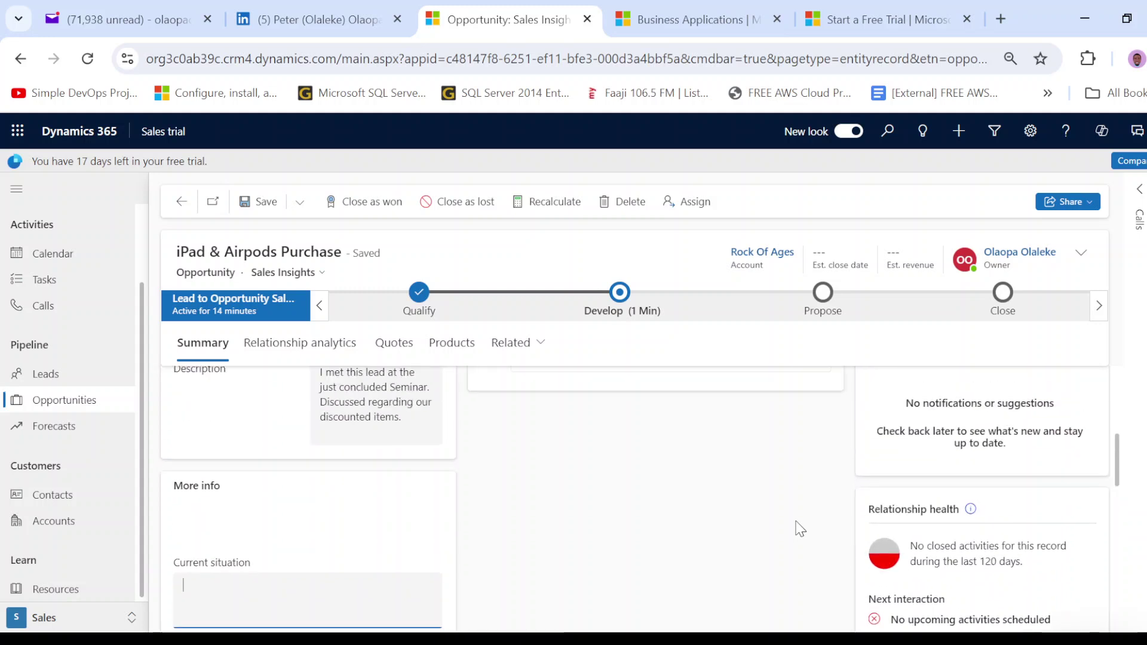
{"action": "scroll", "coordinate": [803, 529], "scroll_direction": "down", "scroll_amount": 2}
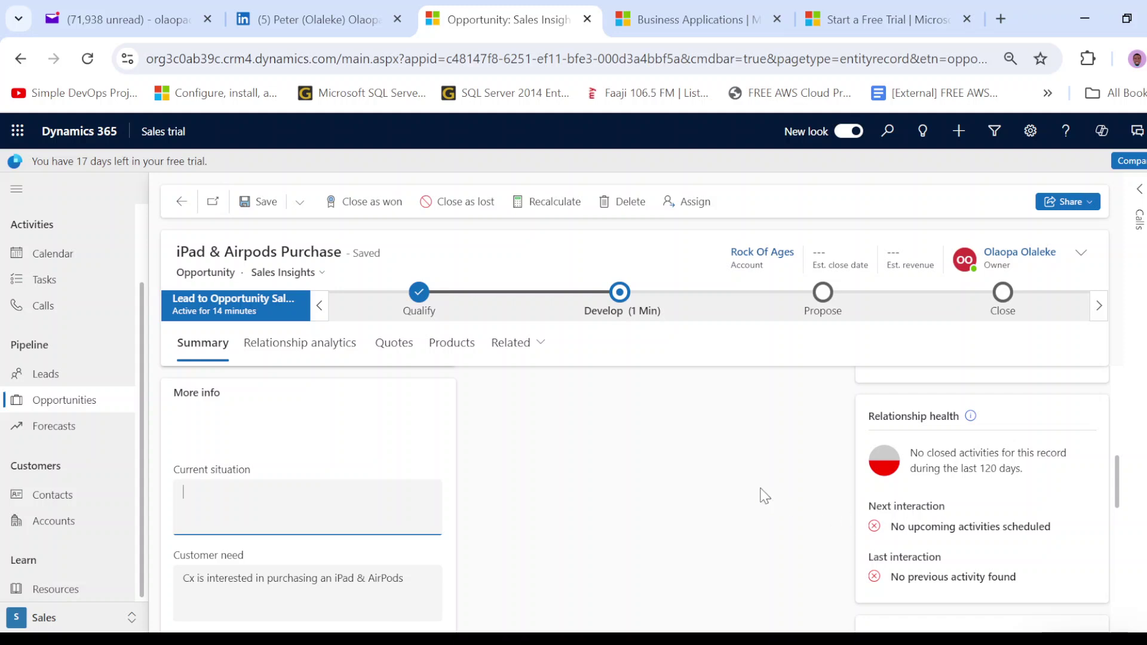
{"action": "scroll", "coordinate": [765, 495], "scroll_direction": "up", "scroll_amount": 5}
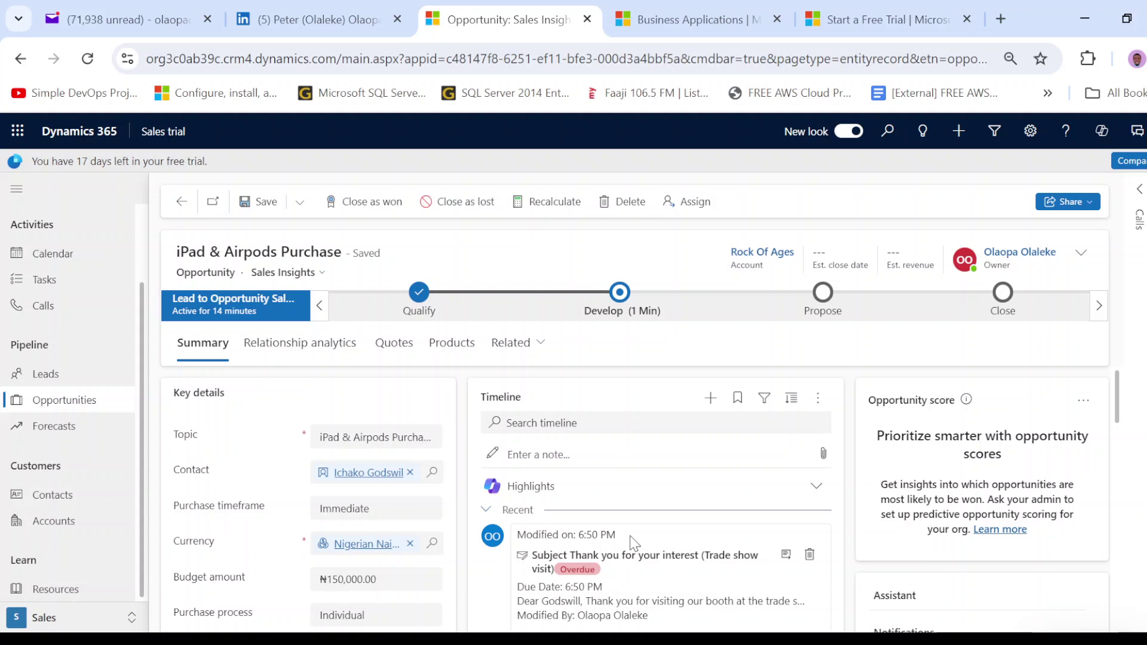
- Add a new Meeting activity from the opportunity's Timeline
{"action": "left_click", "coordinate": [707, 400]}
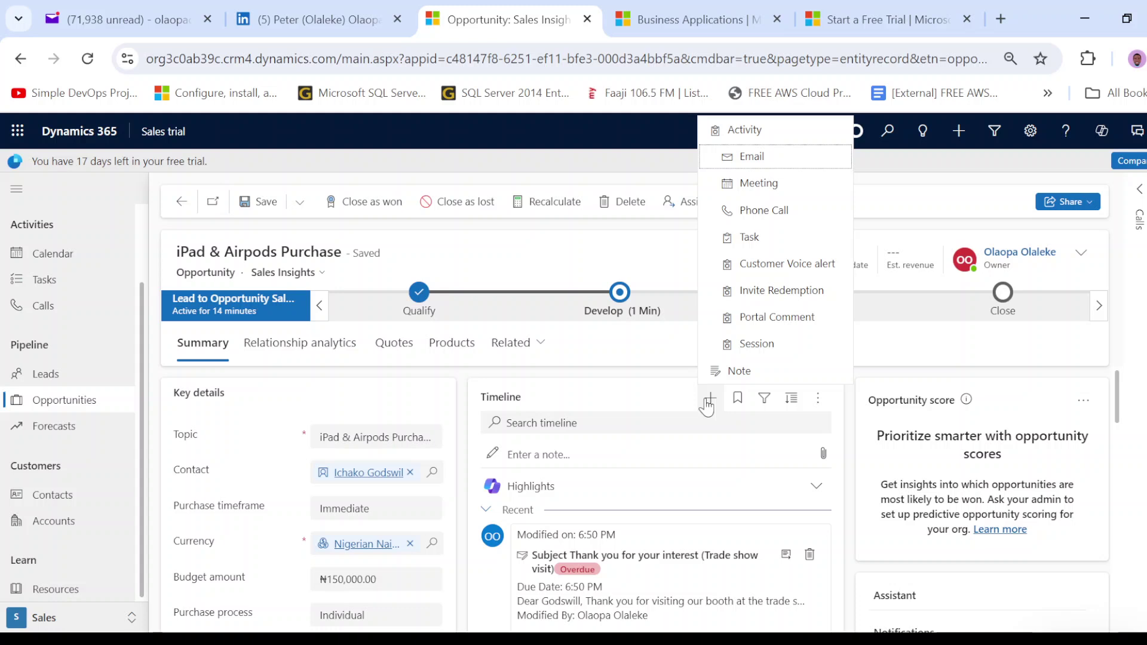
{"action": "left_click", "coordinate": [801, 189]}
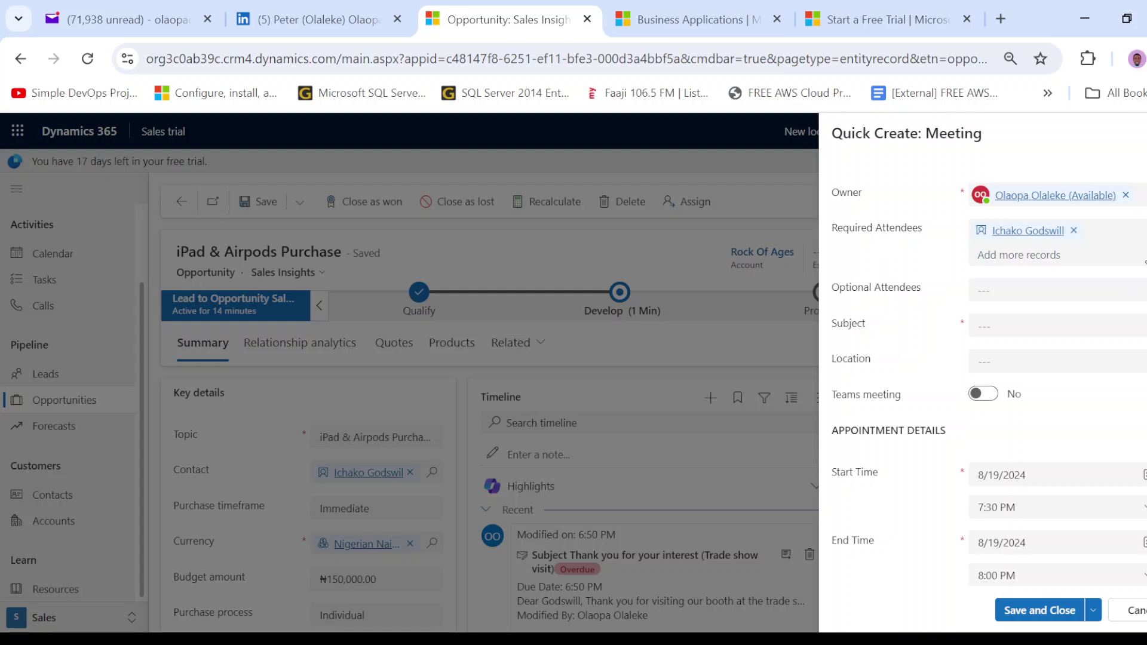
- Enter subject 'Discussion on warranty of items', leave Location blank, and set Teams meeting to Yes
{"action": "left_click", "coordinate": [1019, 328]}
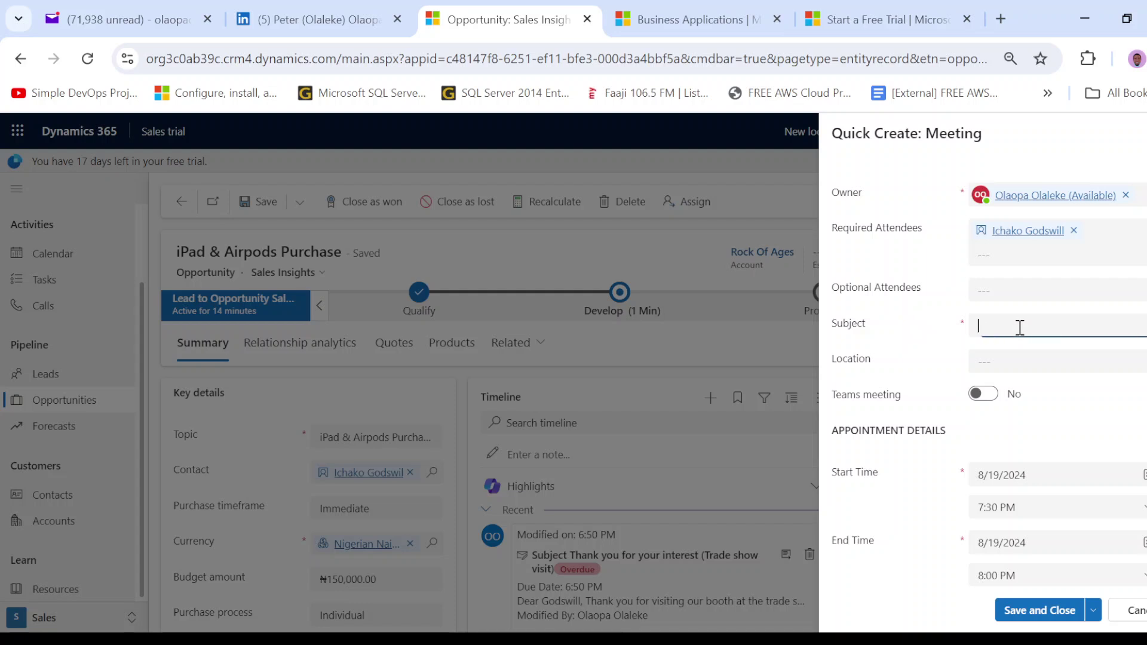
{"action": "type", "text": "Discussion on warranty of items"}
{"action": "left_click", "coordinate": [1065, 365]}
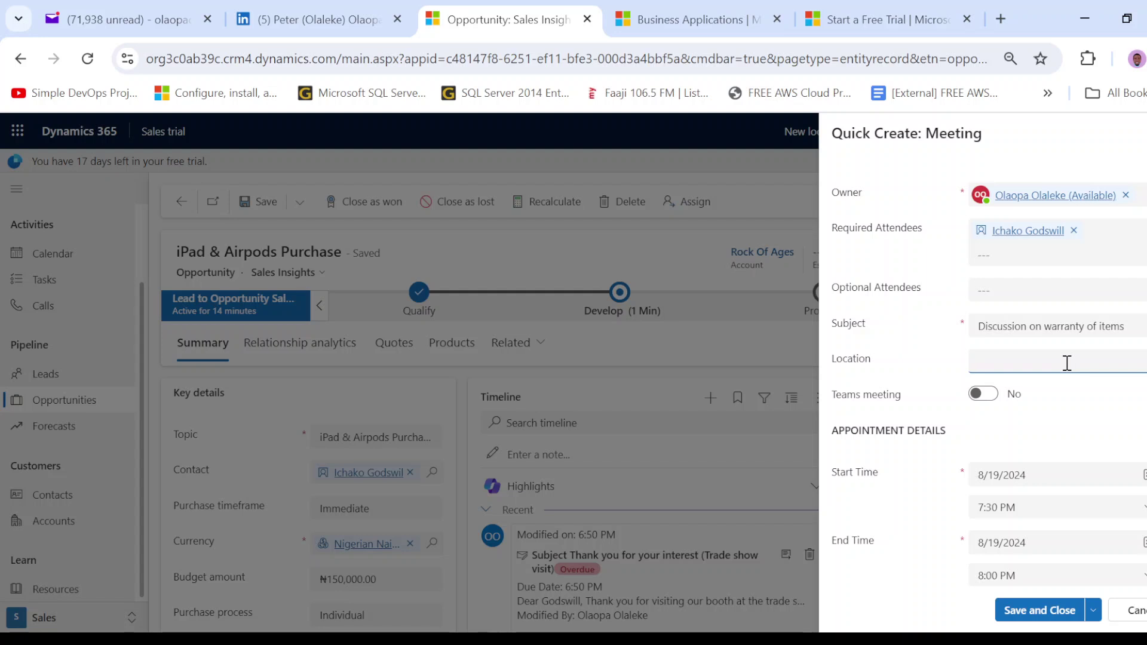
{"action": "left_click", "coordinate": [1067, 424]}
{"action": "left_click", "coordinate": [986, 398]}
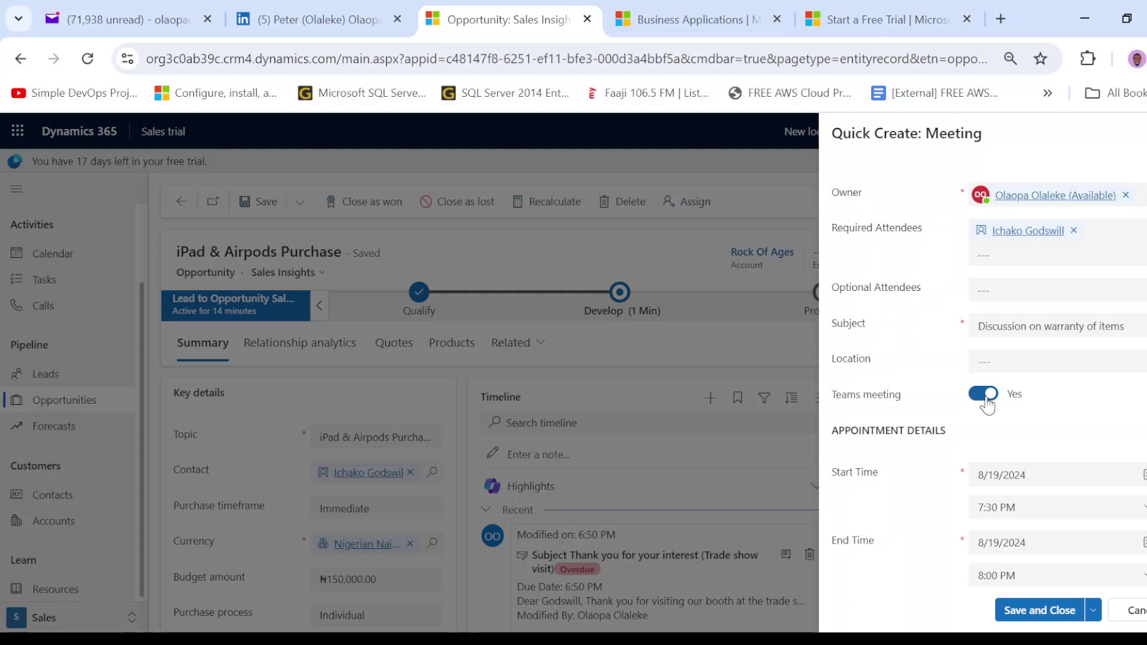
{"action": "scroll", "coordinate": [967, 400], "scroll_direction": "down", "scroll_amount": 3}
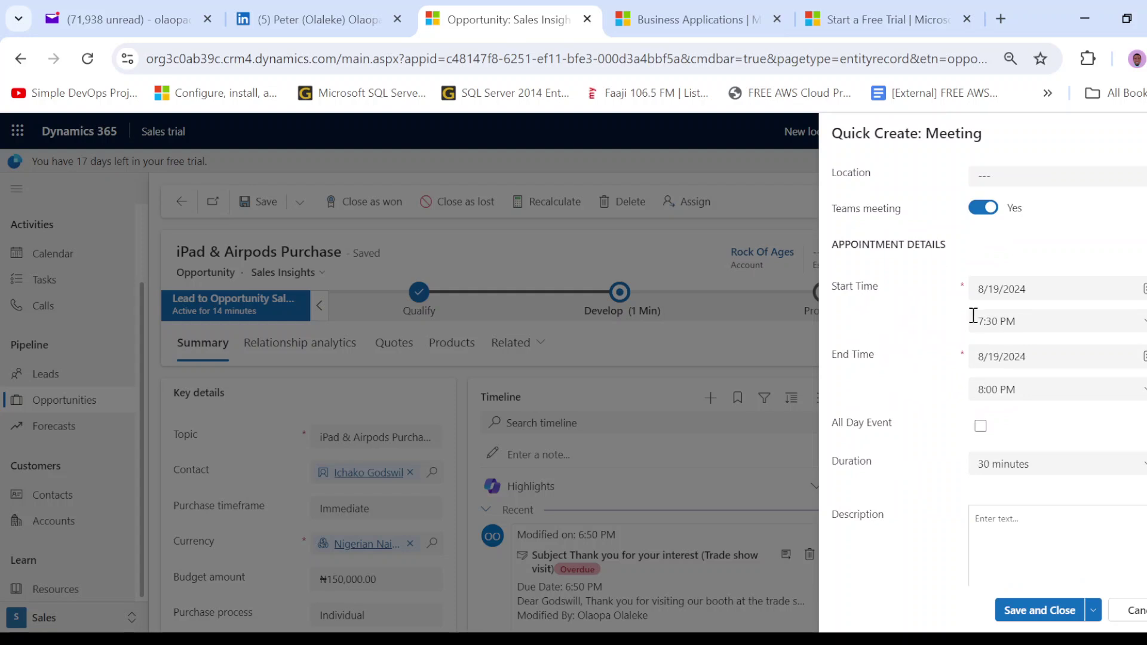
- Make the meeting an all-day event lasting 1 day
{"action": "left_click", "coordinate": [980, 426]}
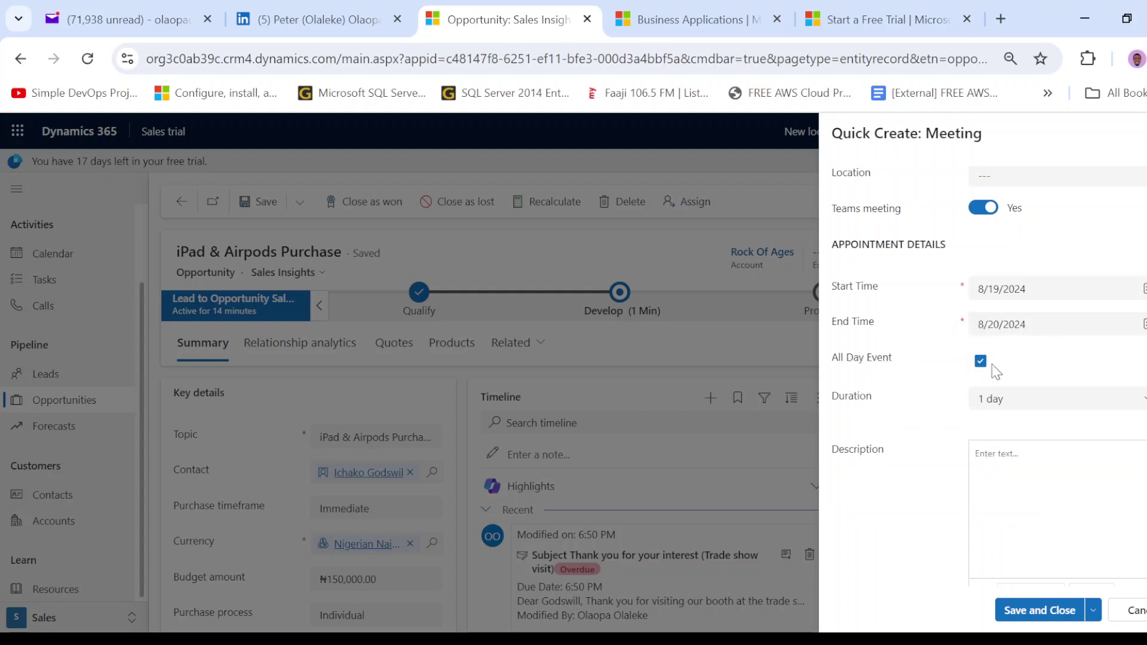
{"action": "left_click", "coordinate": [1029, 399]}
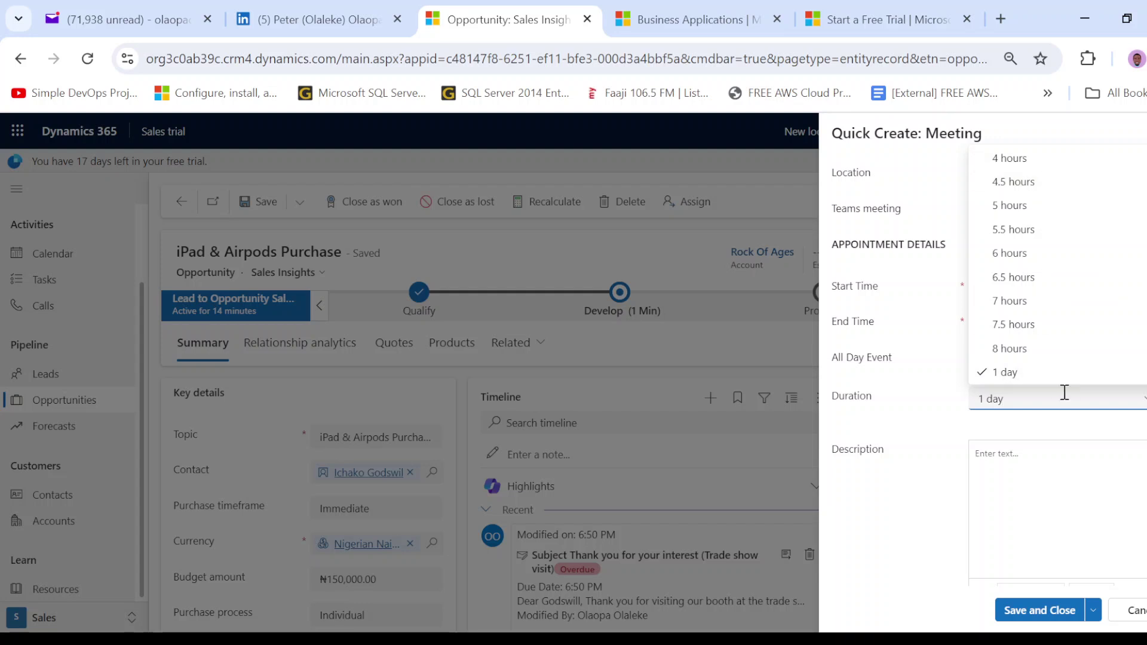
{"action": "left_click", "coordinate": [900, 425]}
{"action": "scroll", "coordinate": [994, 472], "scroll_direction": "down", "scroll_amount": 2}
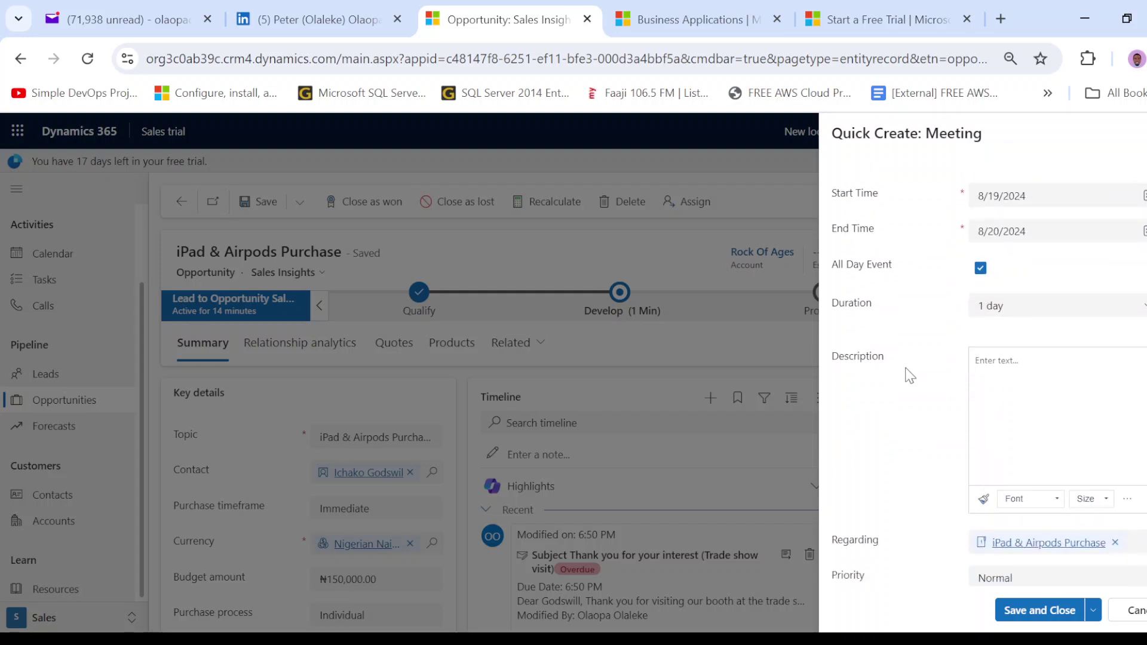
- Write the description about concluding the items sold and discussing the warranty time frame, fixing typos
{"action": "left_click", "coordinate": [1020, 385]}
{"action": "type", "text": "We"}
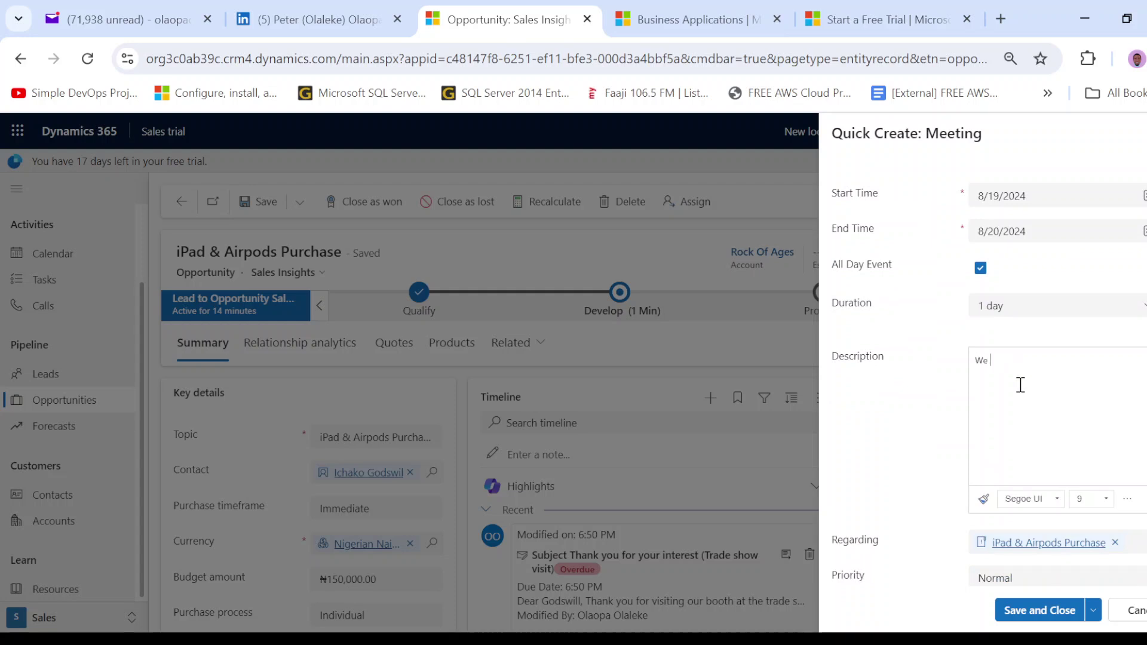
{"action": "type", "text": " are to con"}
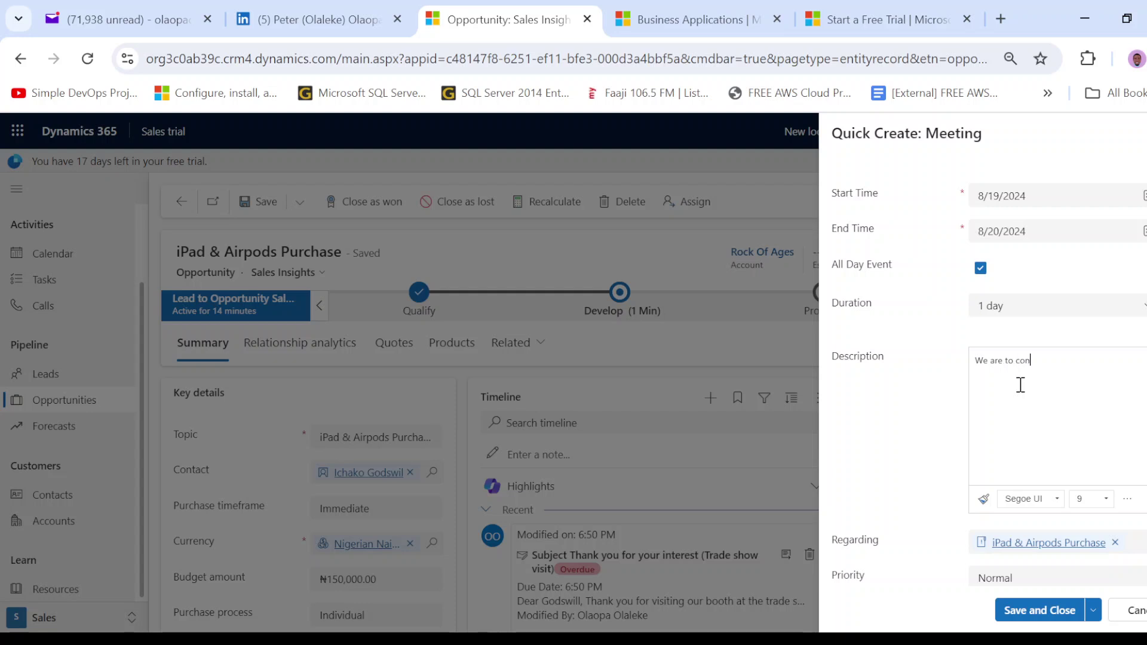
{"action": "type", "text": "clude on the items to be sold and also disuc"}
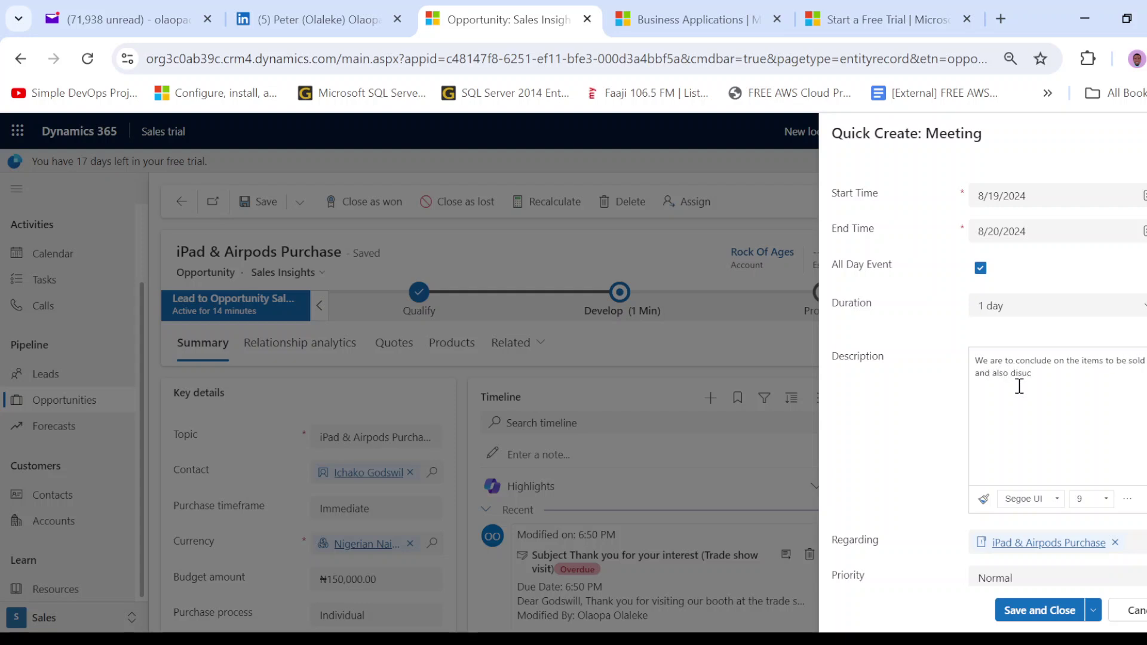
{"action": "key", "text": "BackSpace"}
{"action": "key", "text": "BackSpace"}
{"action": "type", "text": "cuss areount the "}
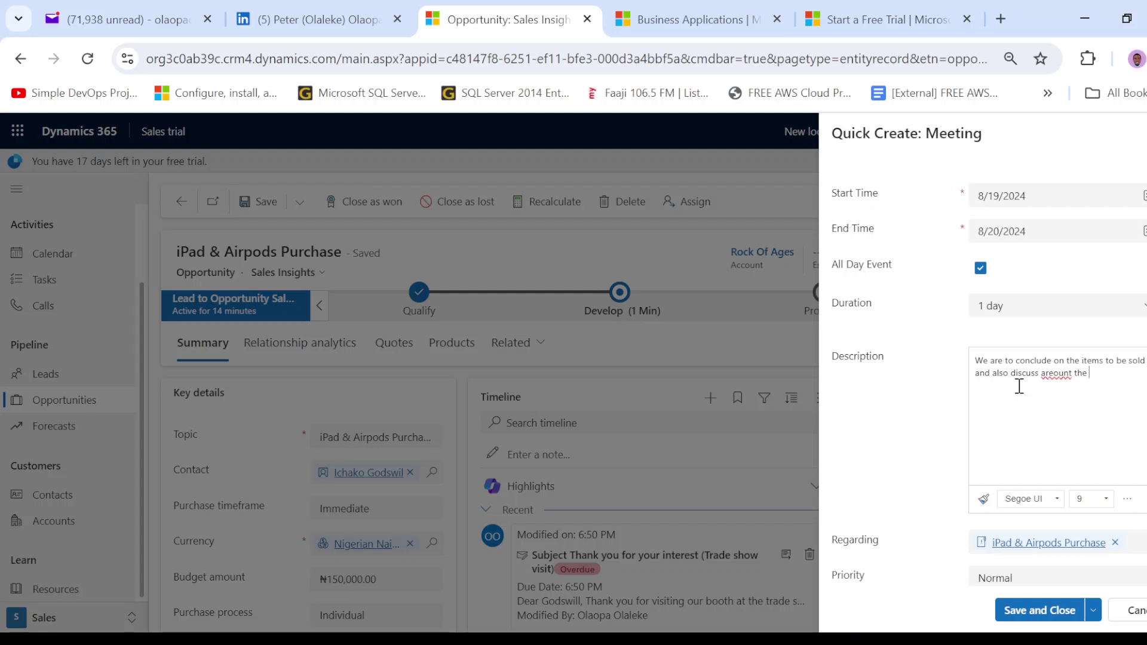
{"action": "type", "text": "warranty time."}
{"action": "right_click", "coordinate": [1061, 378]}
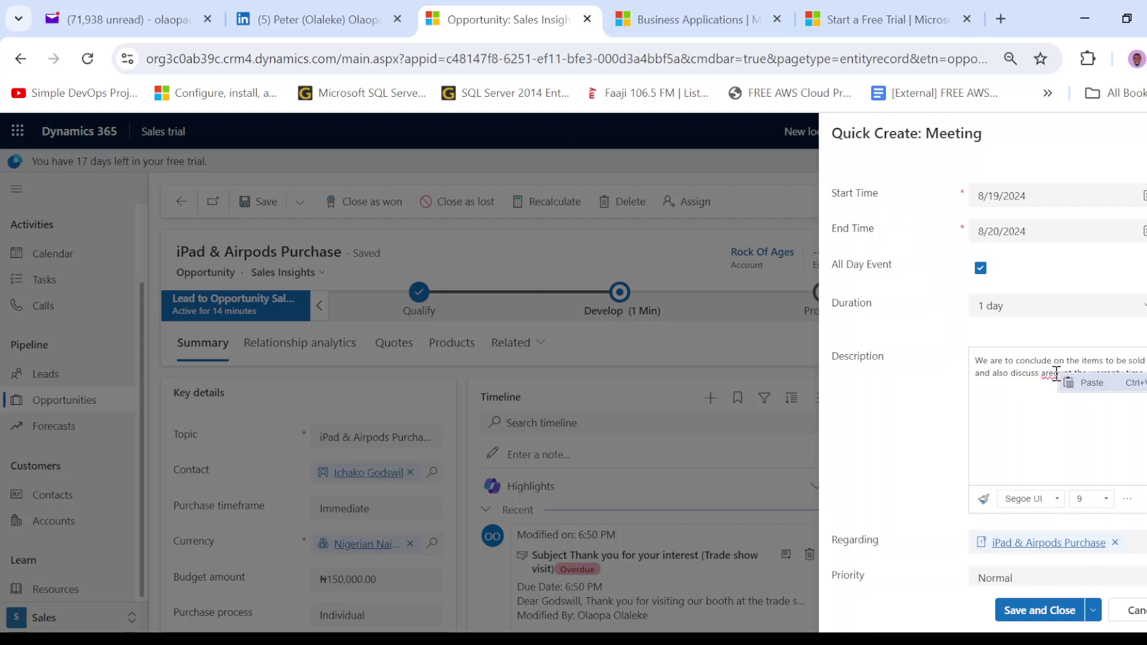
{"action": "left_click", "coordinate": [1049, 375]}
{"action": "double_click", "coordinate": [1051, 375]}
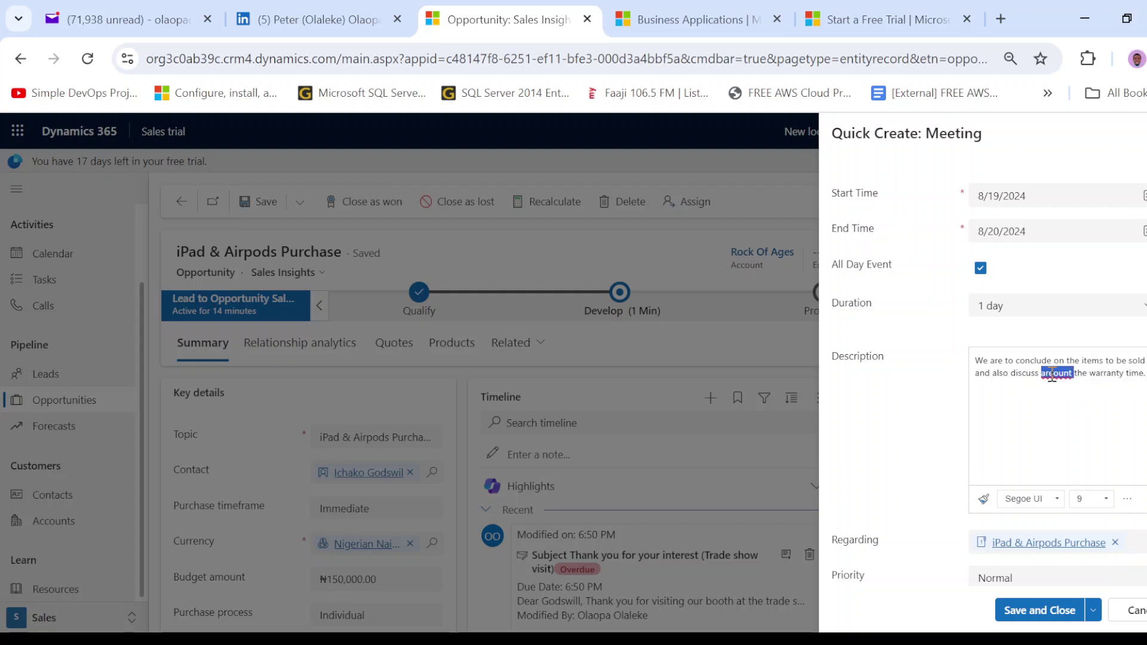
{"action": "type", "text": "around"}
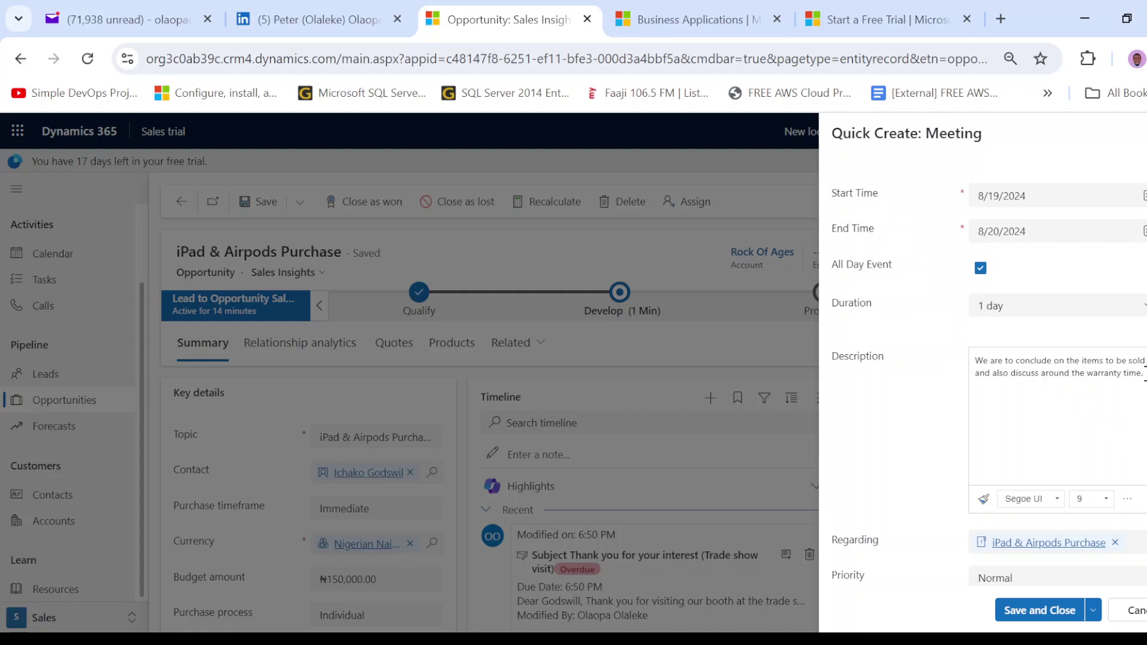
{"action": "left_click", "coordinate": [1140, 373]}
{"action": "type", "text": "frame."}
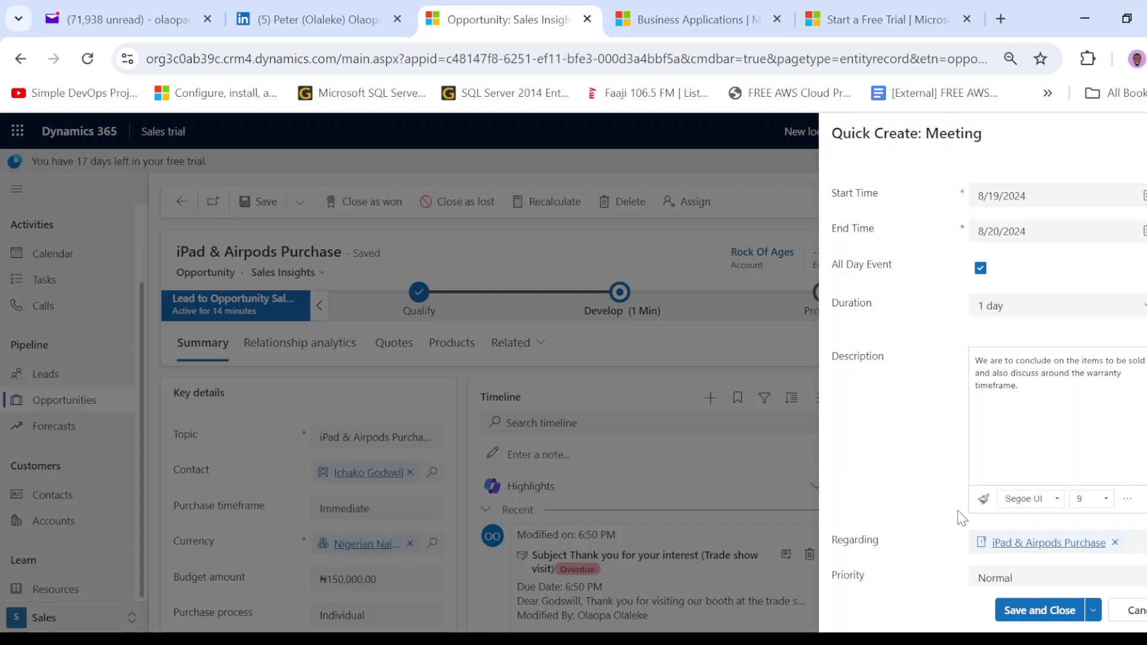
- Keep Priority at Normal and save and close the meeting
{"action": "scroll", "coordinate": [956, 517], "scroll_direction": "down", "scroll_amount": 1}
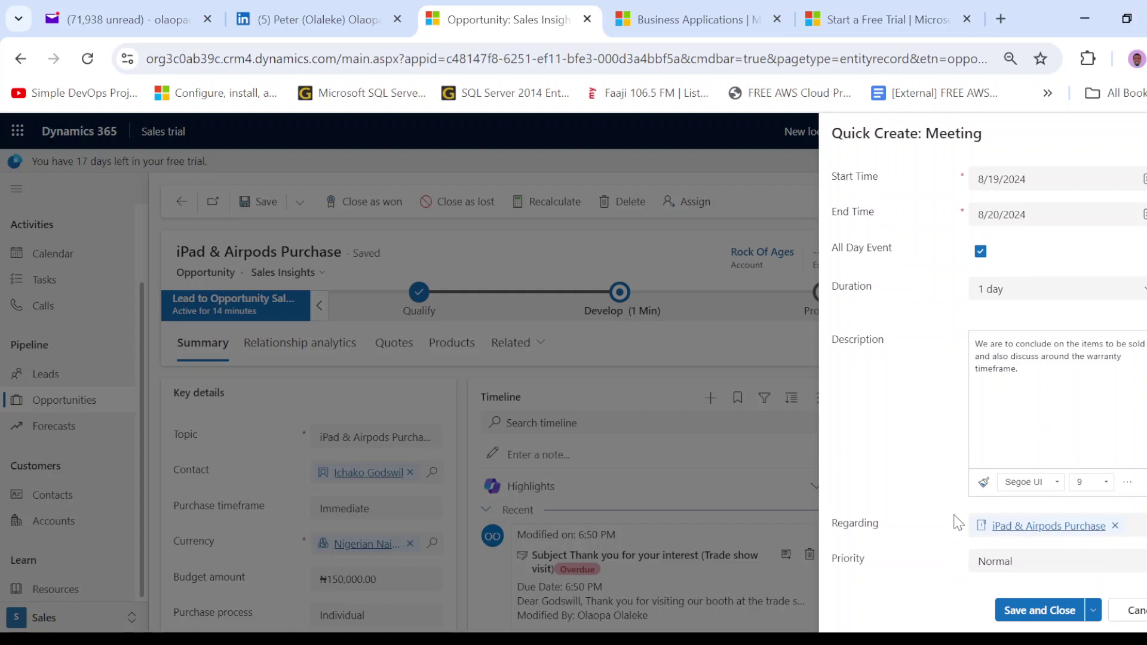
{"action": "left_click", "coordinate": [1039, 566]}
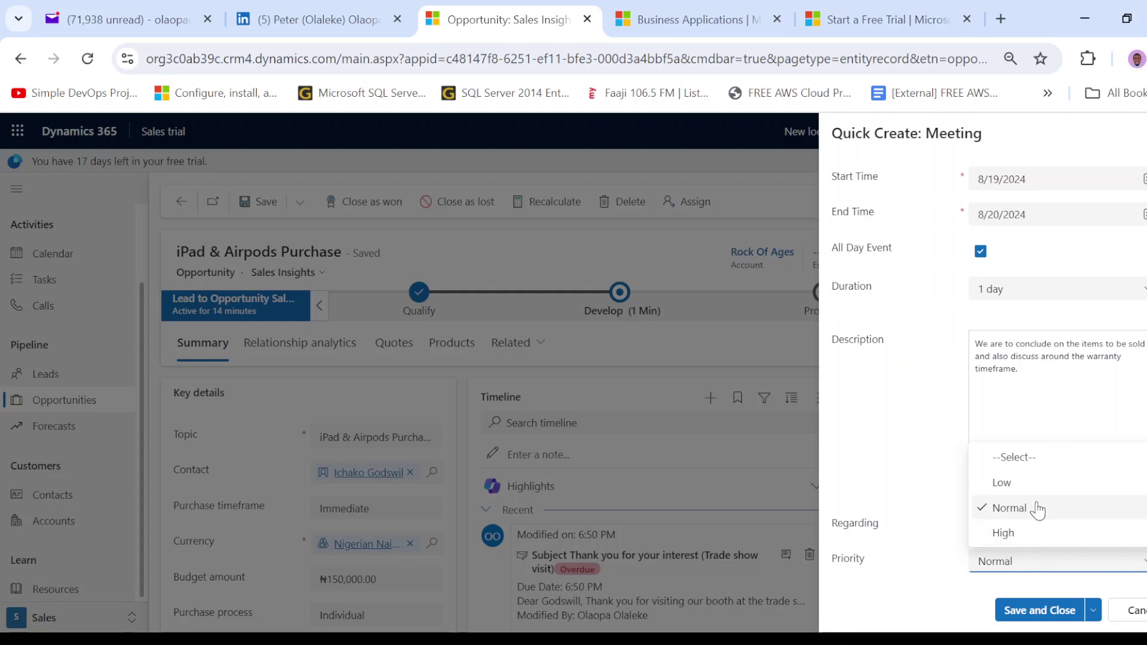
{"action": "left_click", "coordinate": [885, 443]}
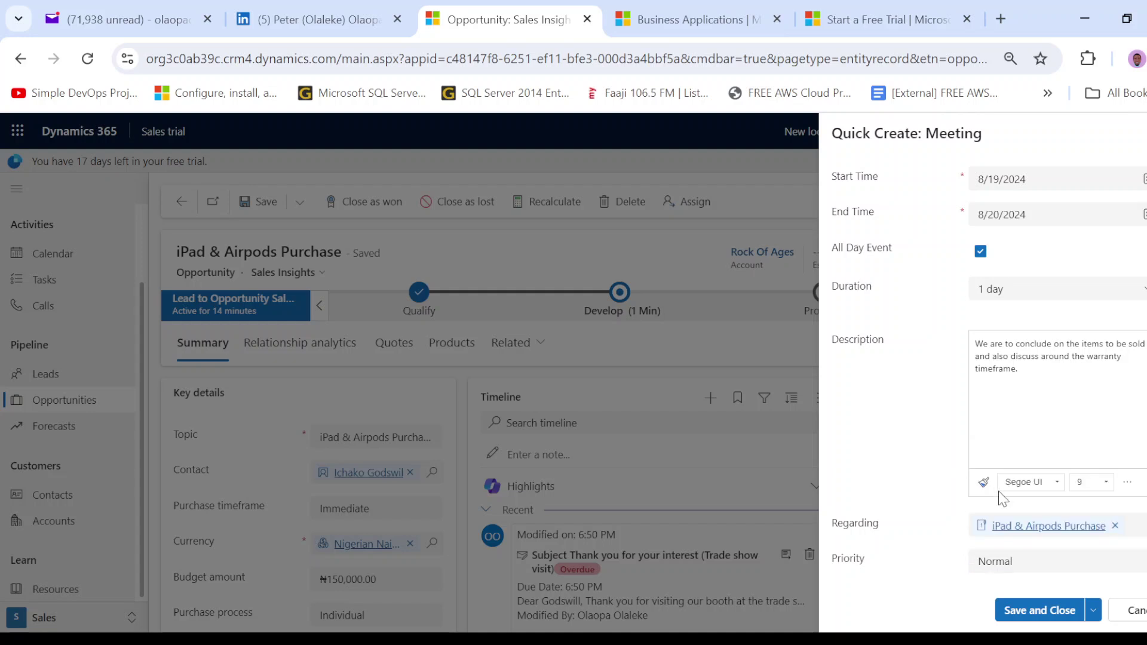
{"action": "left_click", "coordinate": [1035, 620]}
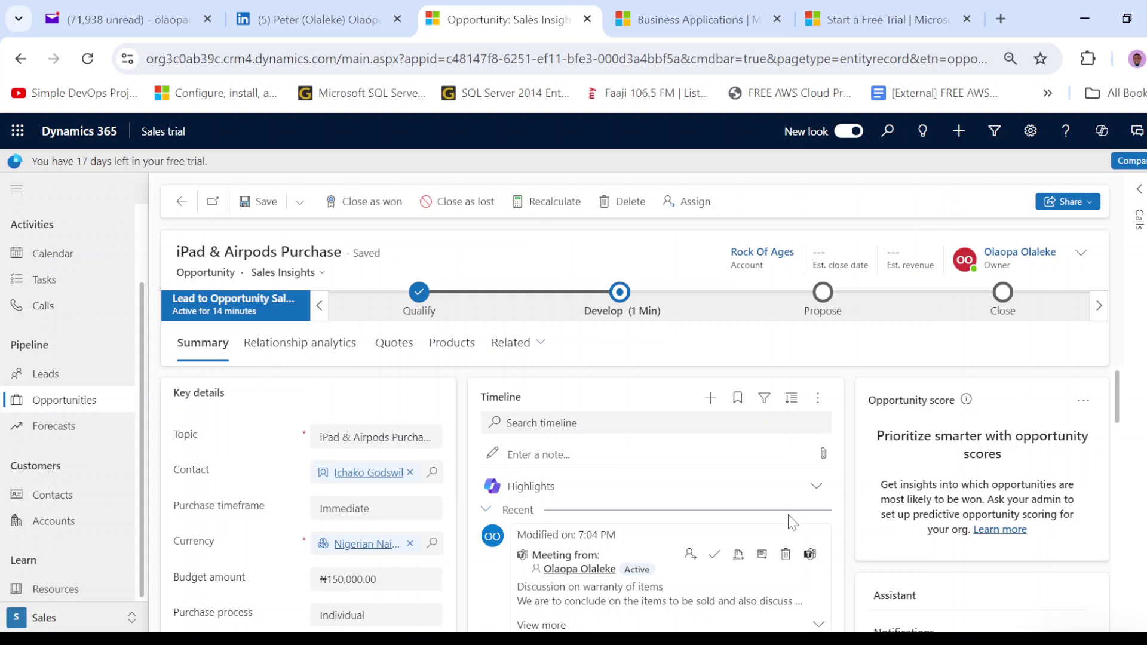
{"action": "scroll", "coordinate": [775, 502], "scroll_direction": "down", "scroll_amount": 1}
{"action": "scroll", "coordinate": [775, 502], "scroll_direction": "up", "scroll_amount": 1}
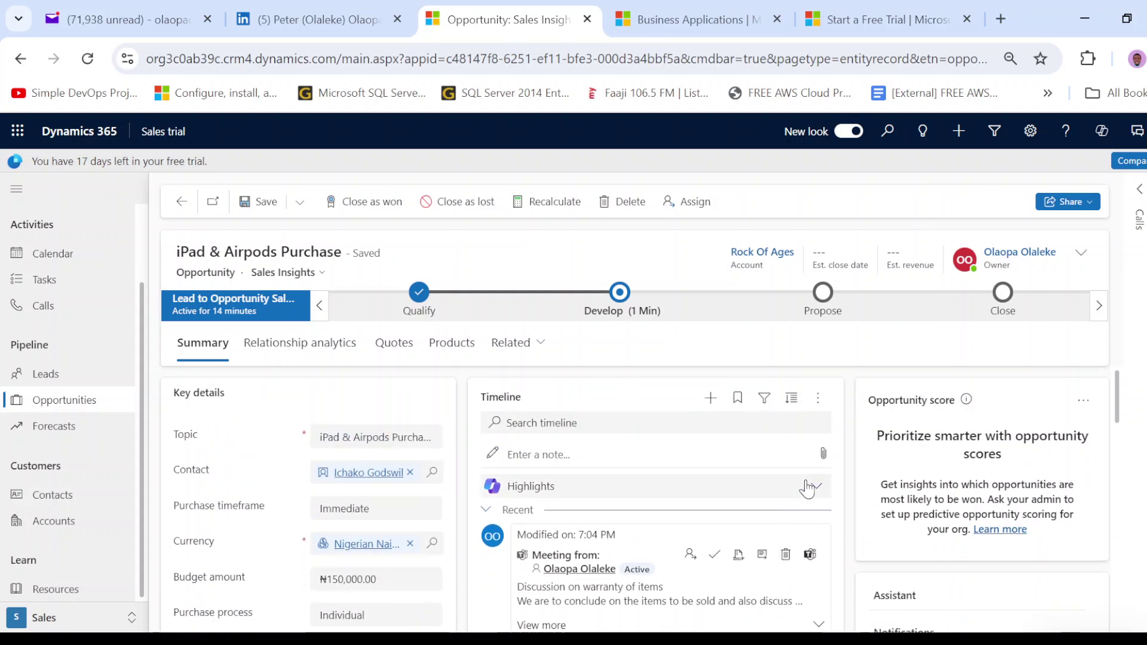
{"action": "scroll", "coordinate": [672, 526], "scroll_direction": "down", "scroll_amount": 2}
{"action": "scroll", "coordinate": [671, 529], "scroll_direction": "up", "scroll_amount": 1}
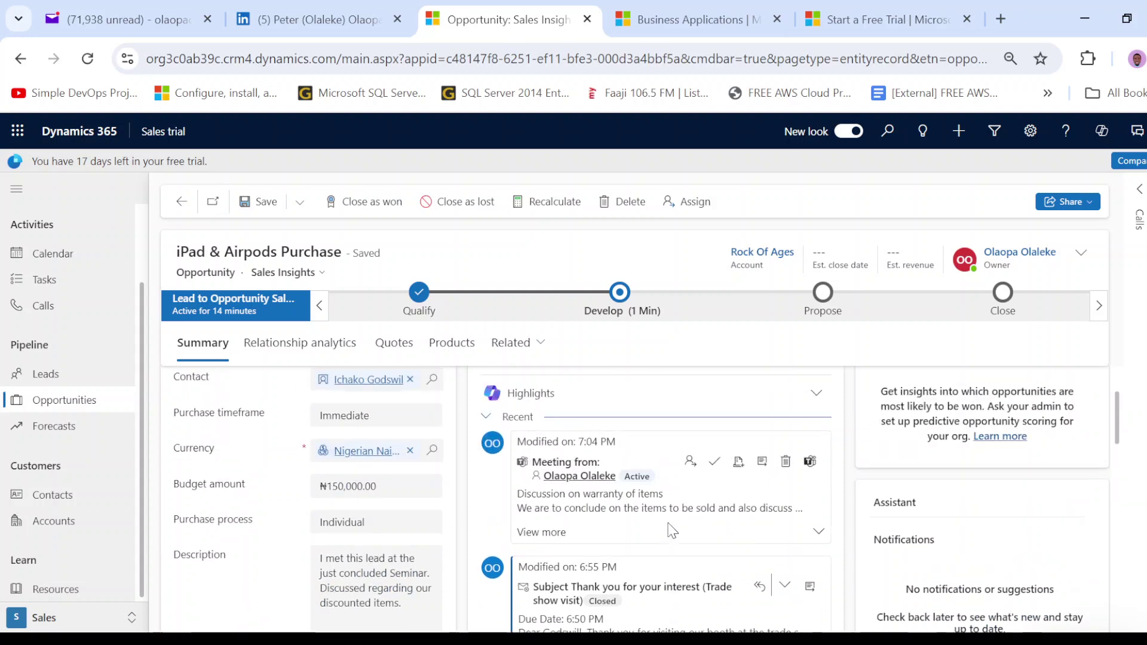
{"action": "left_click", "coordinate": [662, 537]}
{"action": "scroll", "coordinate": [663, 539], "scroll_direction": "down", "scroll_amount": 2}
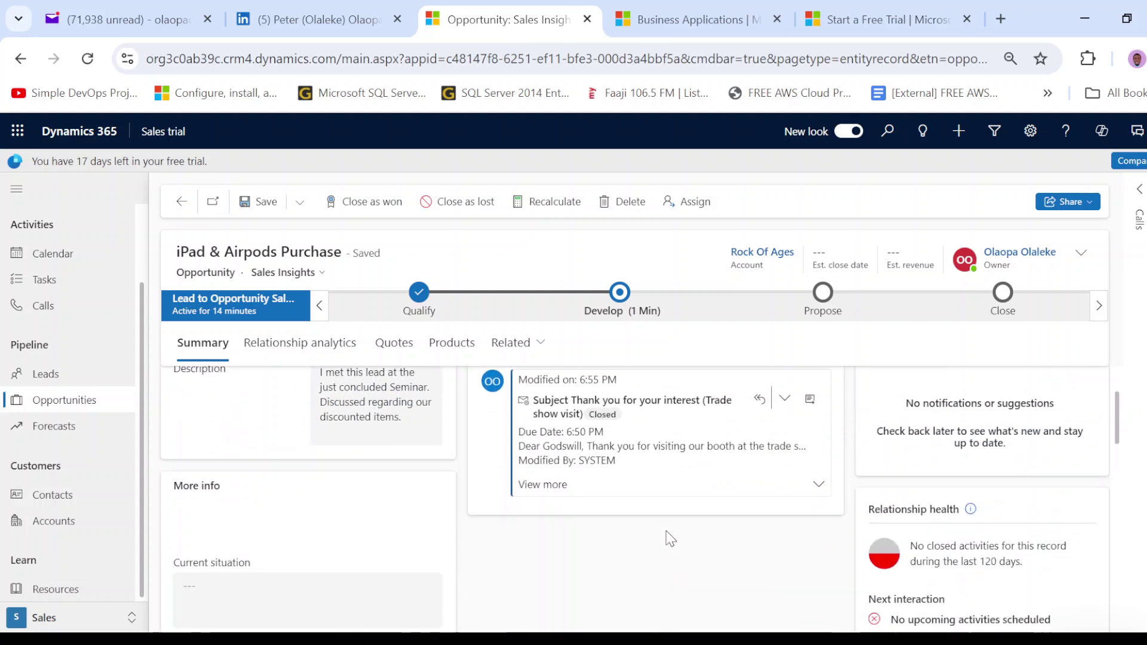
{"action": "scroll", "coordinate": [665, 537], "scroll_direction": "up", "scroll_amount": 2}
{"action": "scroll", "coordinate": [715, 535], "scroll_direction": "down", "scroll_amount": 1}
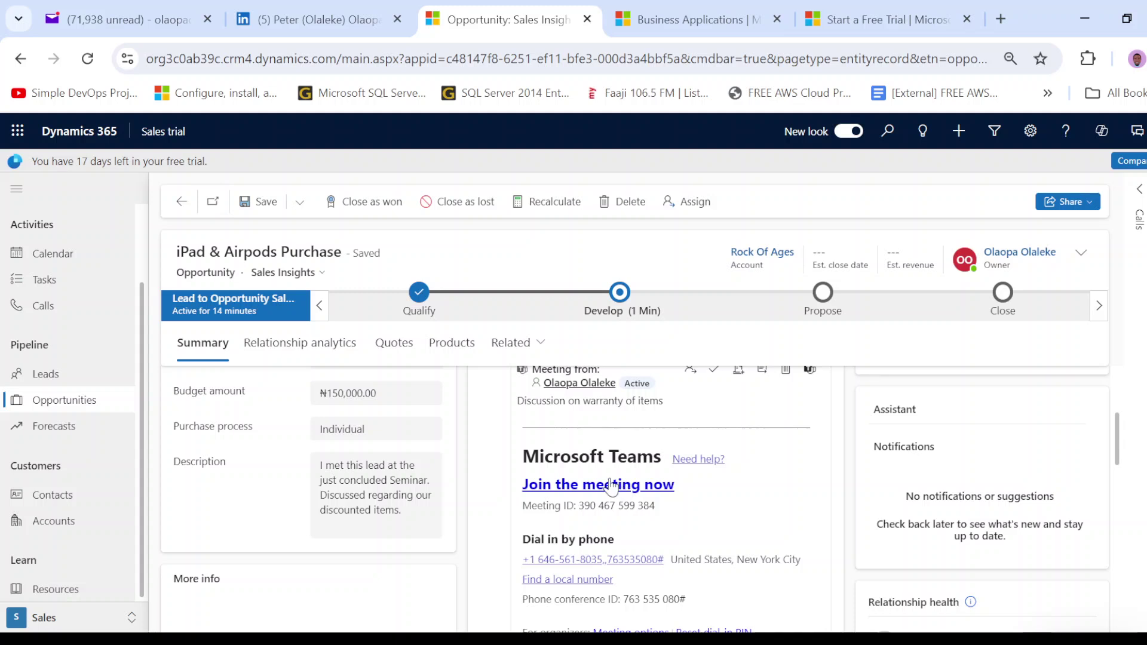
{"action": "scroll", "coordinate": [610, 485], "scroll_direction": "down", "scroll_amount": 3}
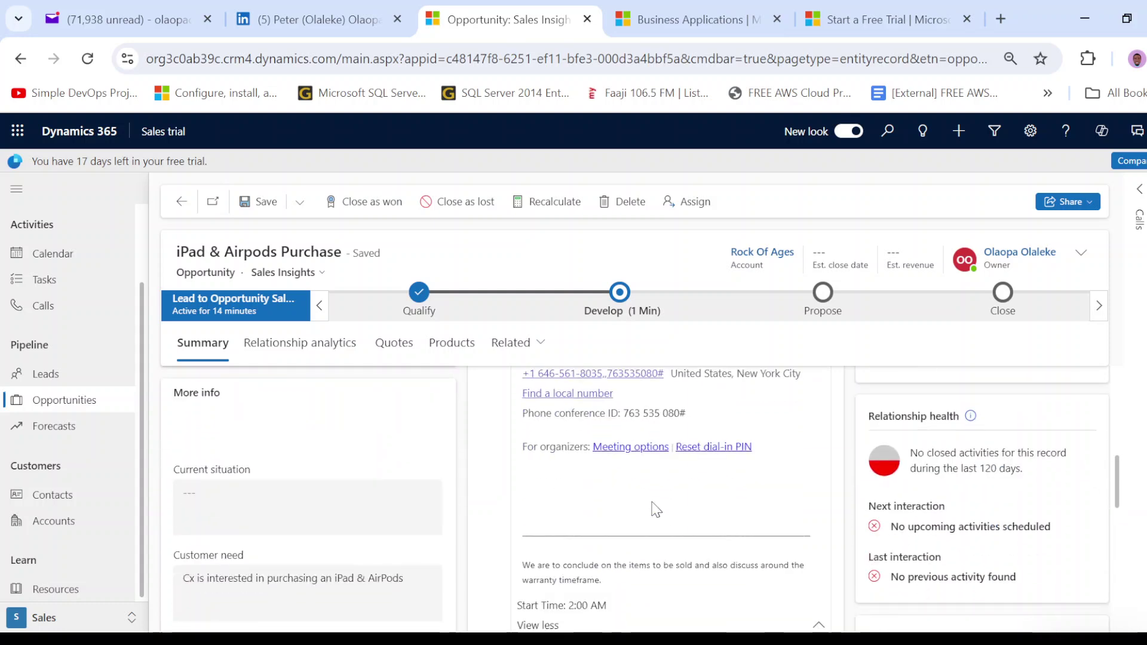
{"action": "scroll", "coordinate": [654, 506], "scroll_direction": "up", "scroll_amount": 3}
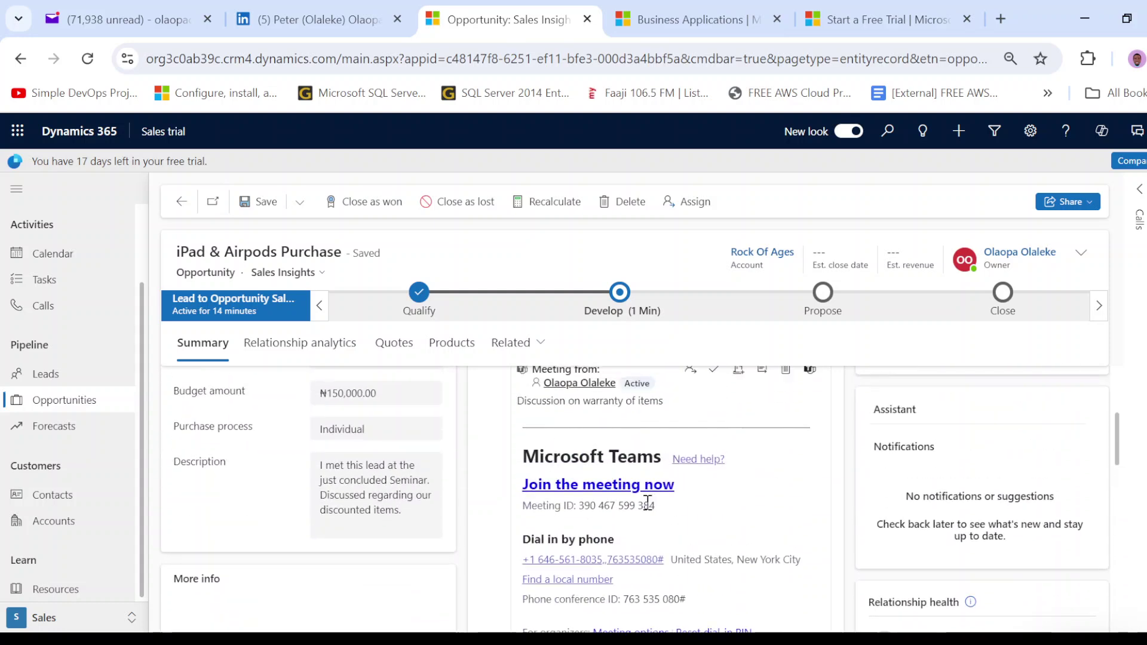
{"action": "scroll", "coordinate": [648, 501], "scroll_direction": "down", "scroll_amount": 5}
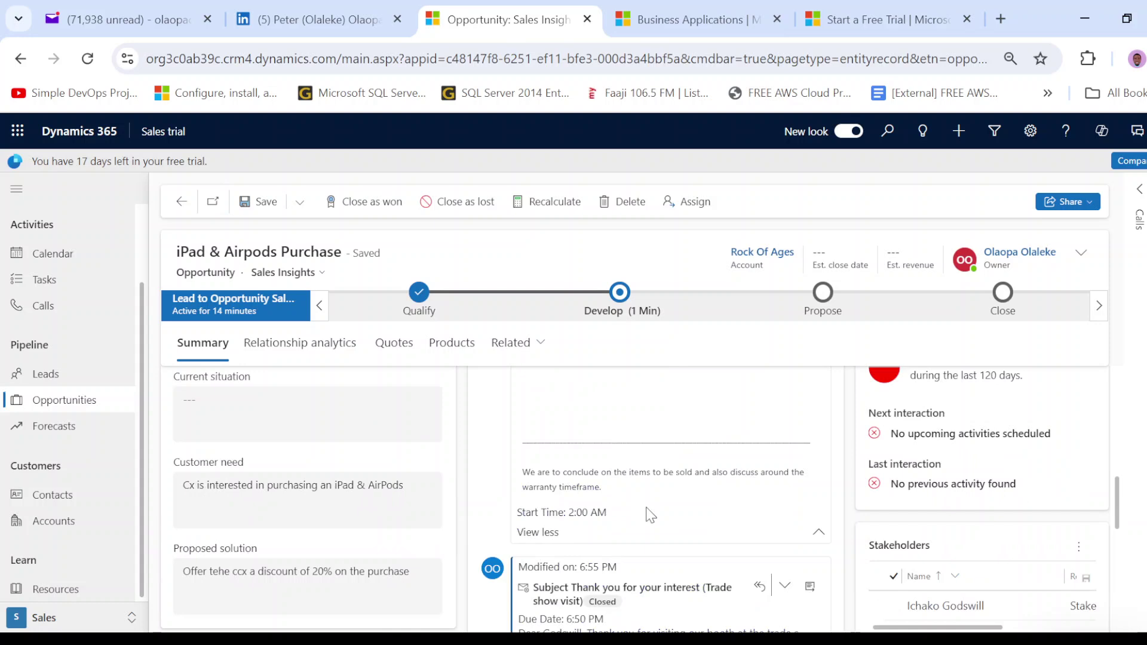
{"action": "scroll", "coordinate": [652, 528], "scroll_direction": "up", "scroll_amount": 5}
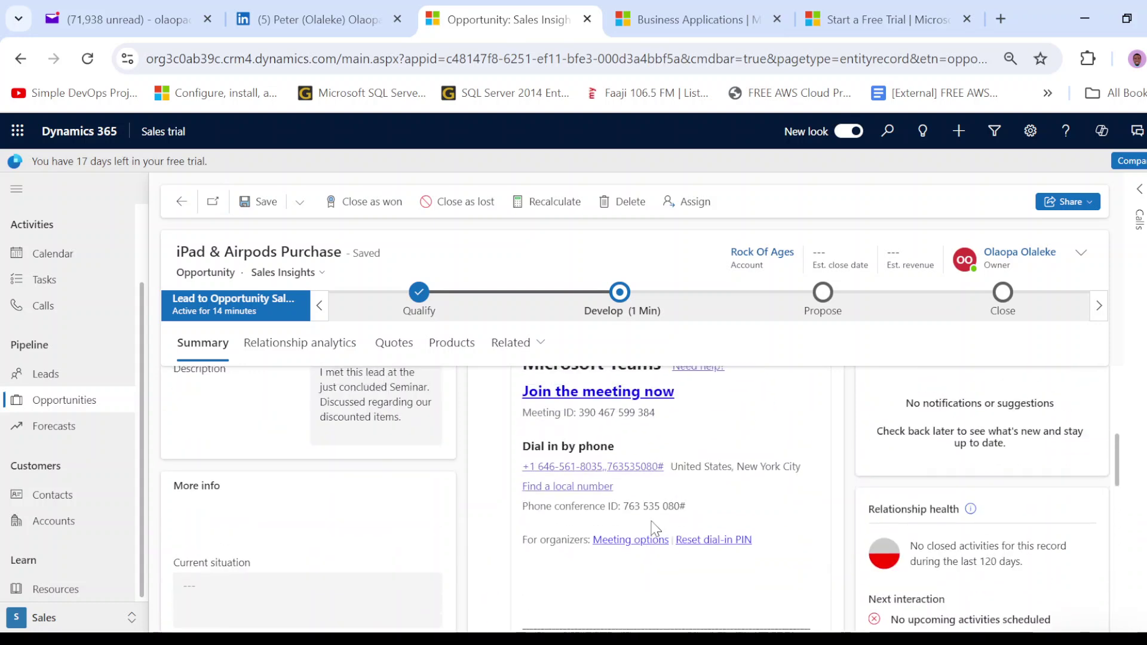
{"action": "scroll", "coordinate": [671, 528], "scroll_direction": "up", "scroll_amount": 2}
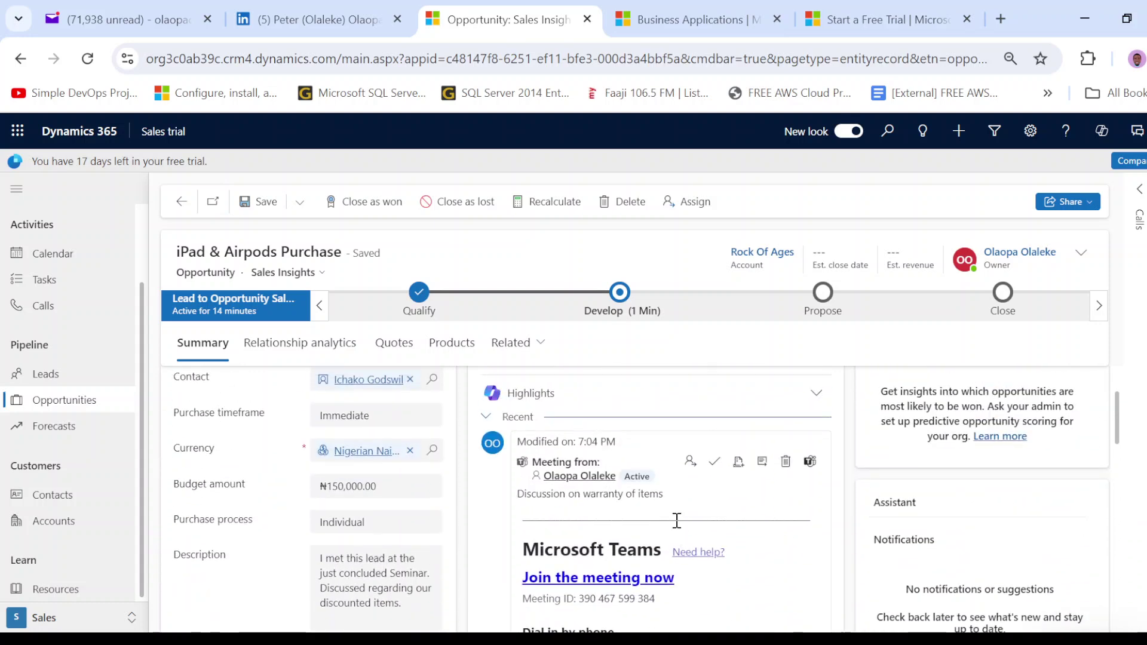
{"action": "scroll", "coordinate": [676, 523], "scroll_direction": "down", "scroll_amount": 8}
{"action": "scroll", "coordinate": [680, 519], "scroll_direction": "up", "scroll_amount": 4}
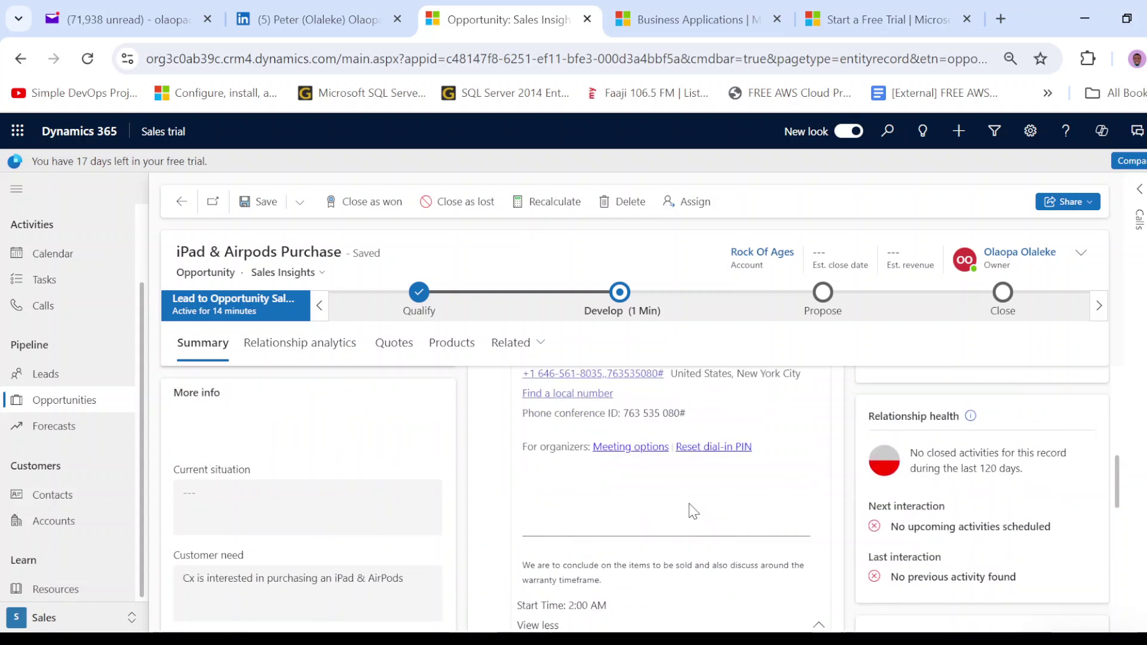
{"action": "scroll", "coordinate": [681, 567], "scroll_direction": "down", "scroll_amount": 2}
{"action": "scroll", "coordinate": [716, 538], "scroll_direction": "up", "scroll_amount": 5}
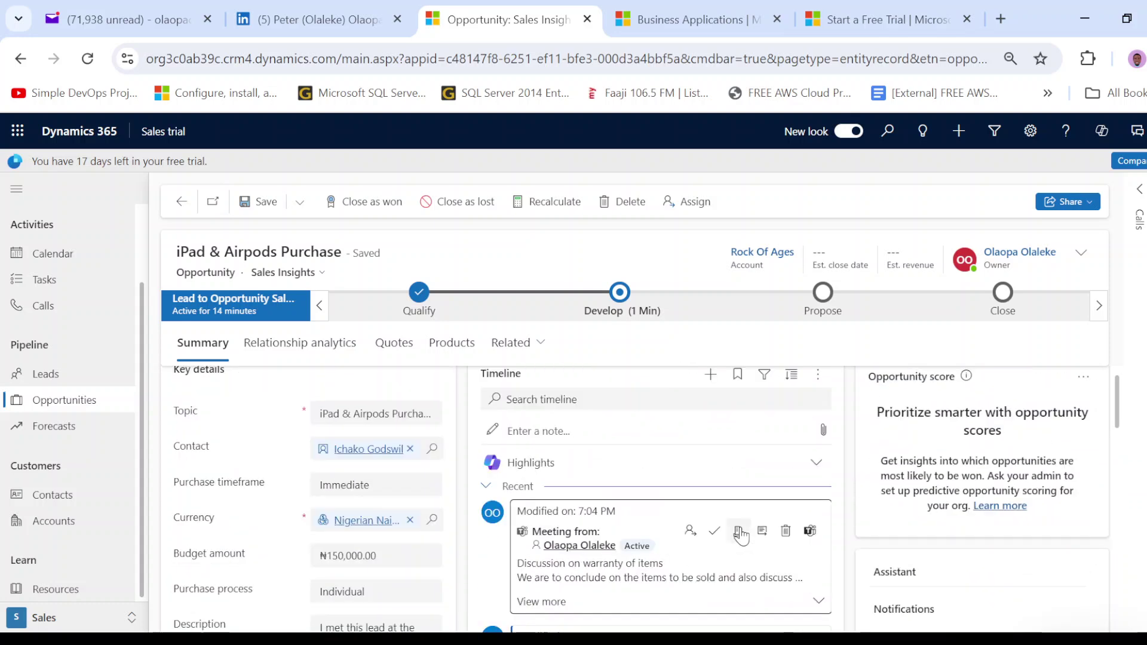
{"action": "scroll", "coordinate": [734, 543], "scroll_direction": "up", "scroll_amount": 1}
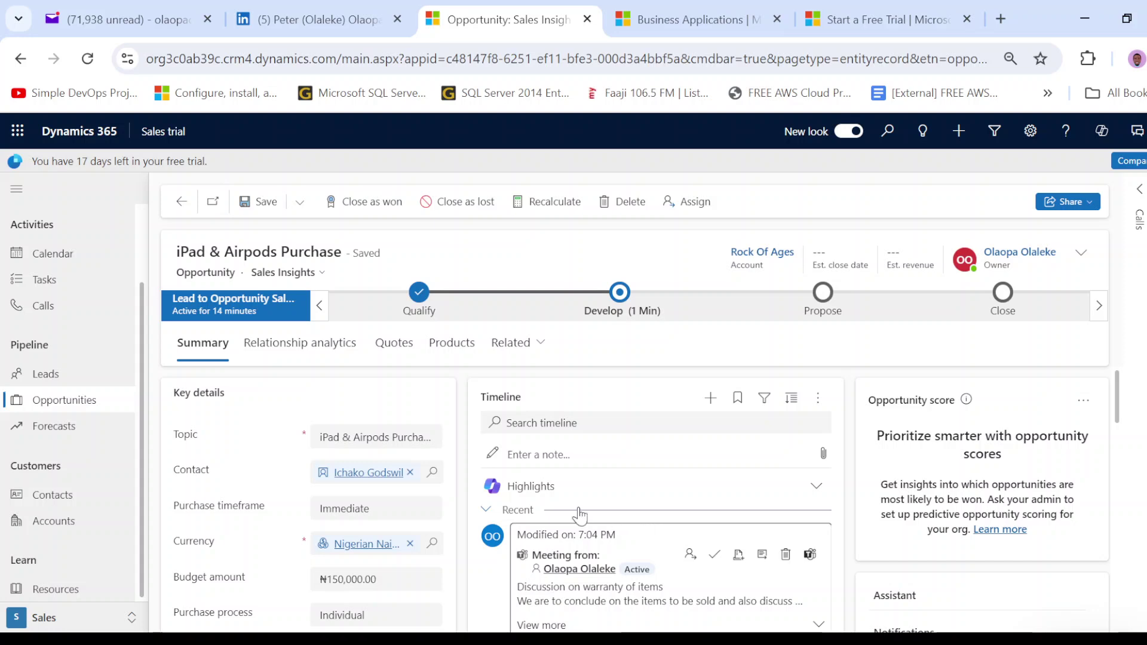
{"action": "scroll", "coordinate": [579, 513], "scroll_direction": "down", "scroll_amount": 3}
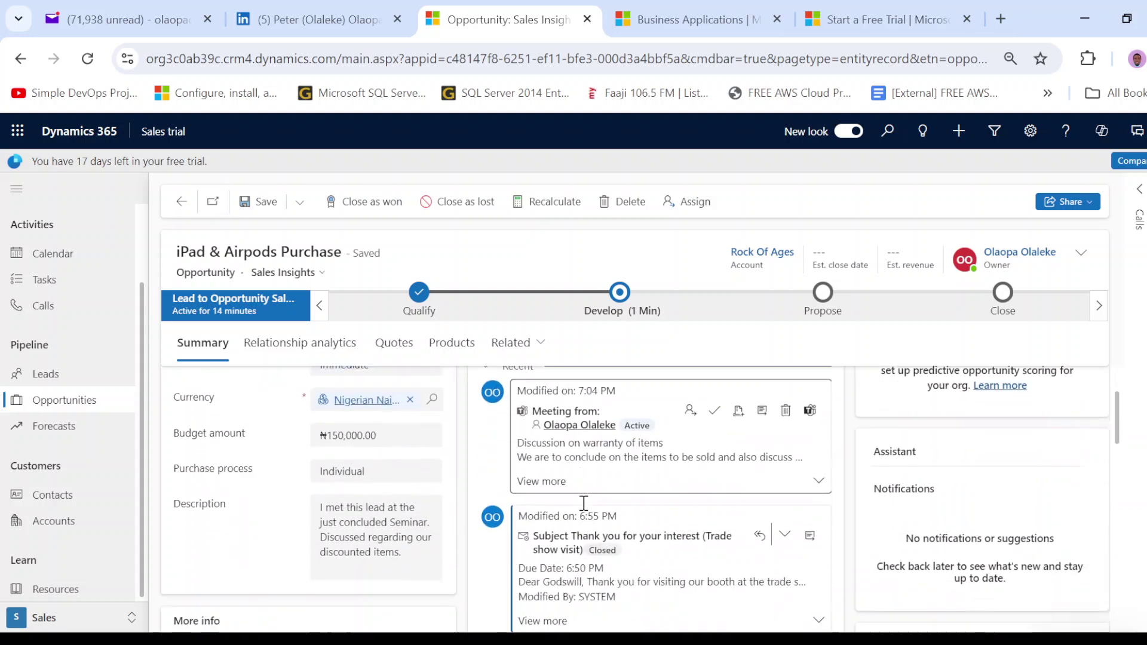
{"action": "scroll", "coordinate": [585, 511], "scroll_direction": "up", "scroll_amount": 3}
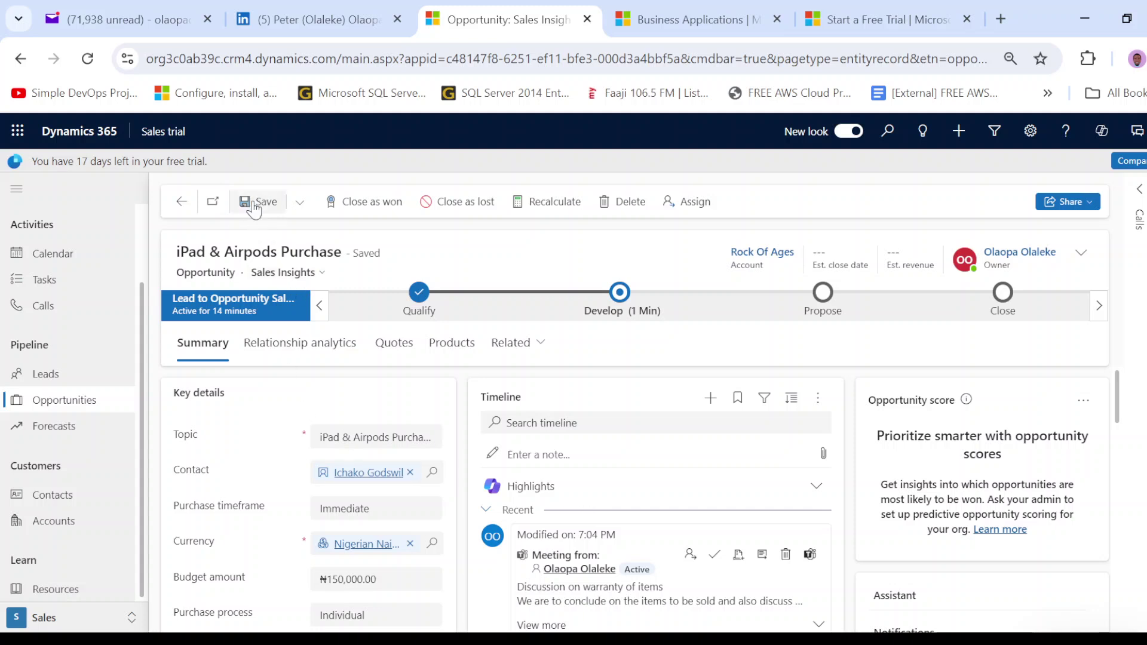
{"action": "scroll", "coordinate": [523, 441], "scroll_direction": "down", "scroll_amount": 4}
{"action": "scroll", "coordinate": [523, 440], "scroll_direction": "up", "scroll_amount": 4}
{"action": "scroll", "coordinate": [530, 446], "scroll_direction": "down", "scroll_amount": 2}
{"action": "scroll", "coordinate": [529, 447], "scroll_direction": "down", "scroll_amount": 4}
{"action": "scroll", "coordinate": [552, 448], "scroll_direction": "up", "scroll_amount": 2}
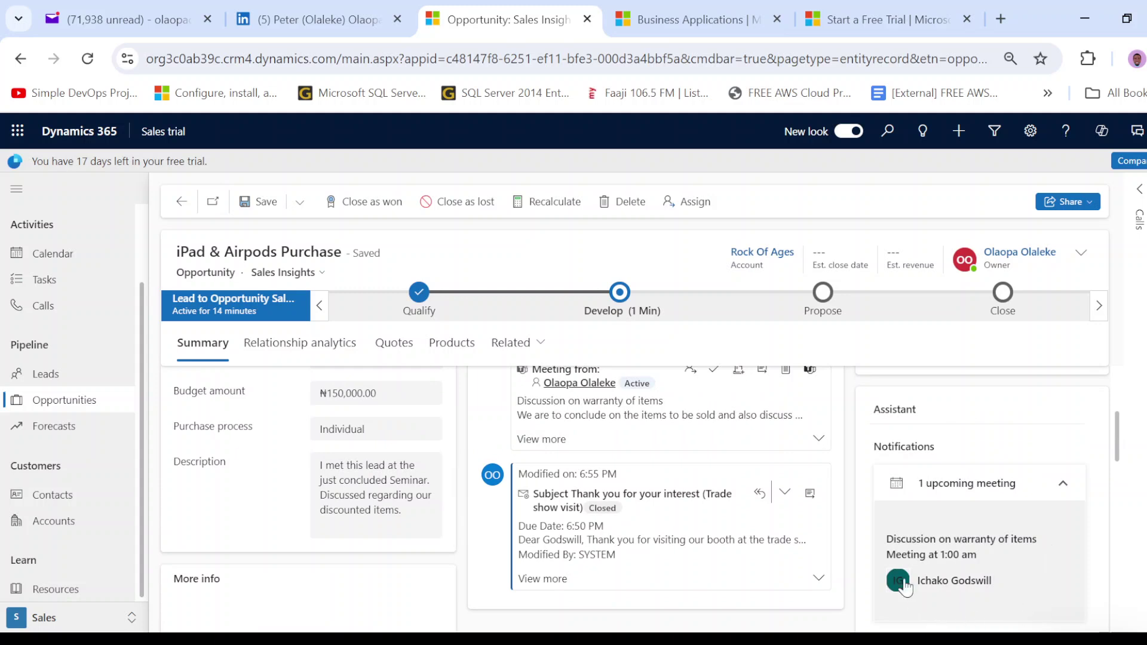
{"action": "scroll", "coordinate": [896, 478], "scroll_direction": "down", "scroll_amount": 2}
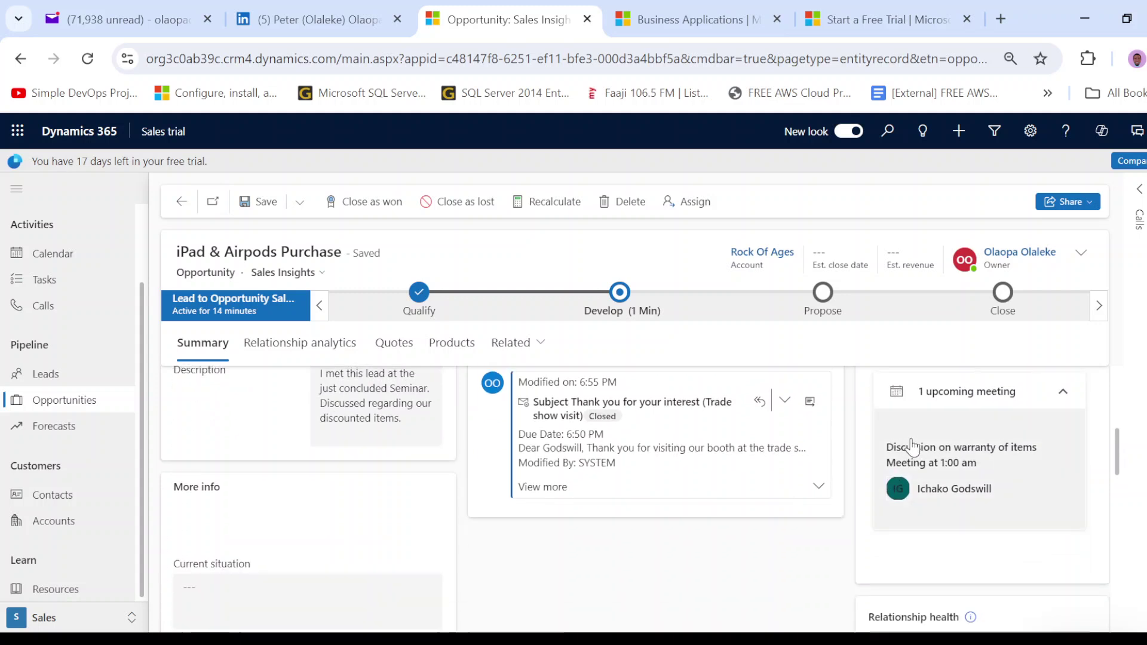
{"action": "scroll", "coordinate": [908, 454], "scroll_direction": "up", "scroll_amount": 2}
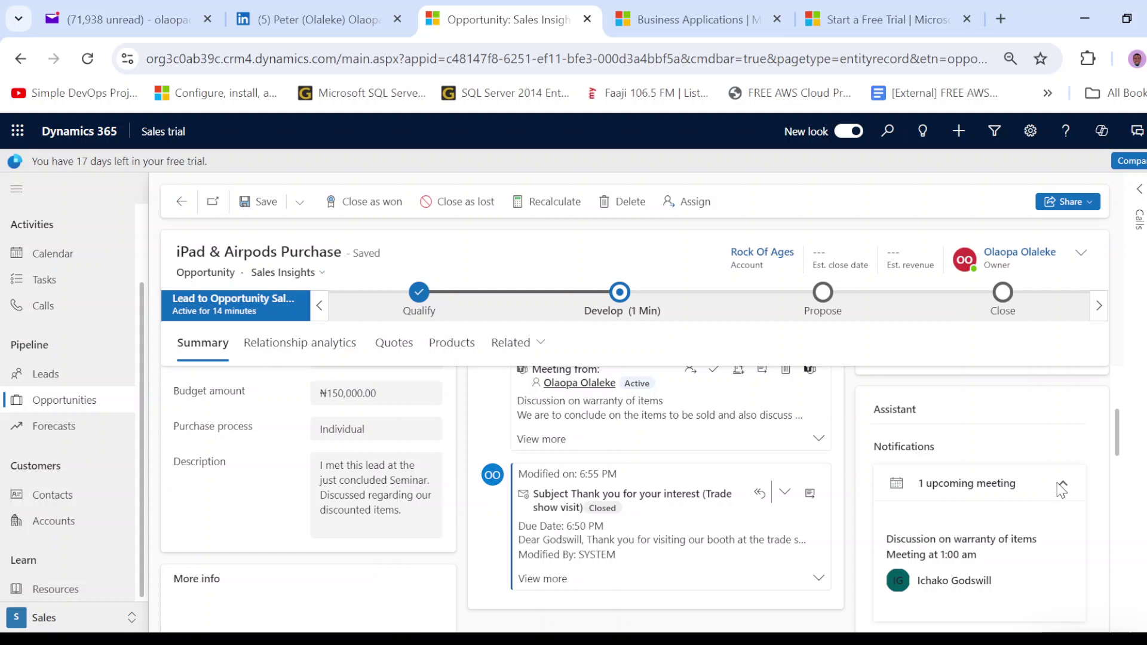
{"action": "scroll", "coordinate": [1057, 489], "scroll_direction": "up", "scroll_amount": 3}
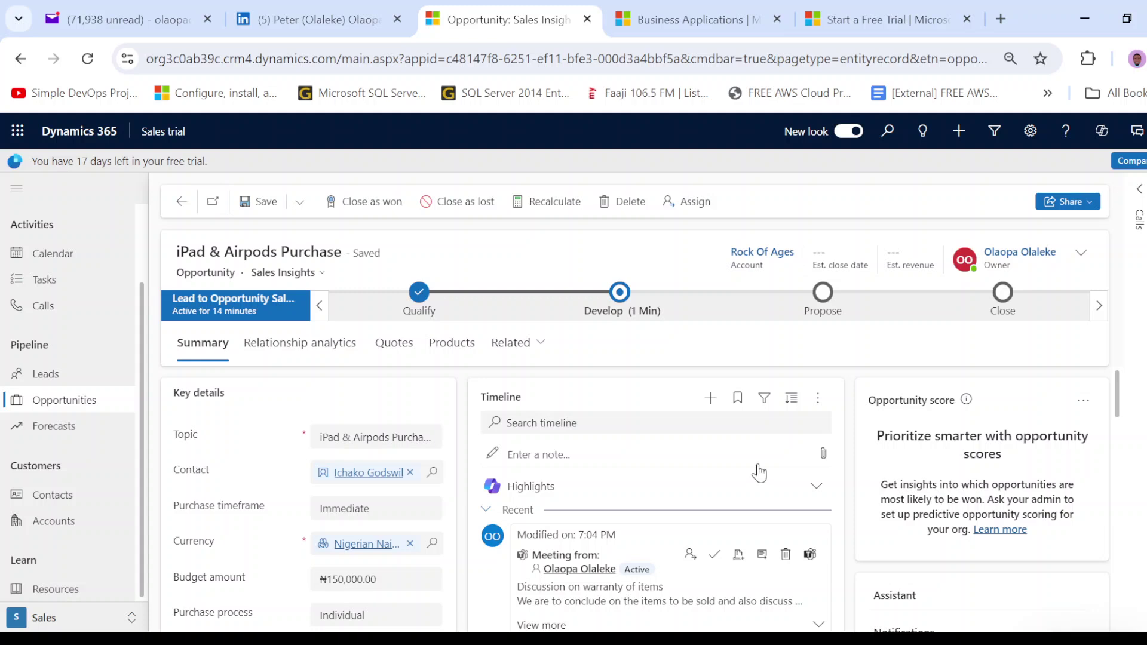
- Add Airpot ×5 and Airpot XL ×10 to the opportunity's products and save them
{"action": "left_click", "coordinate": [465, 357]}
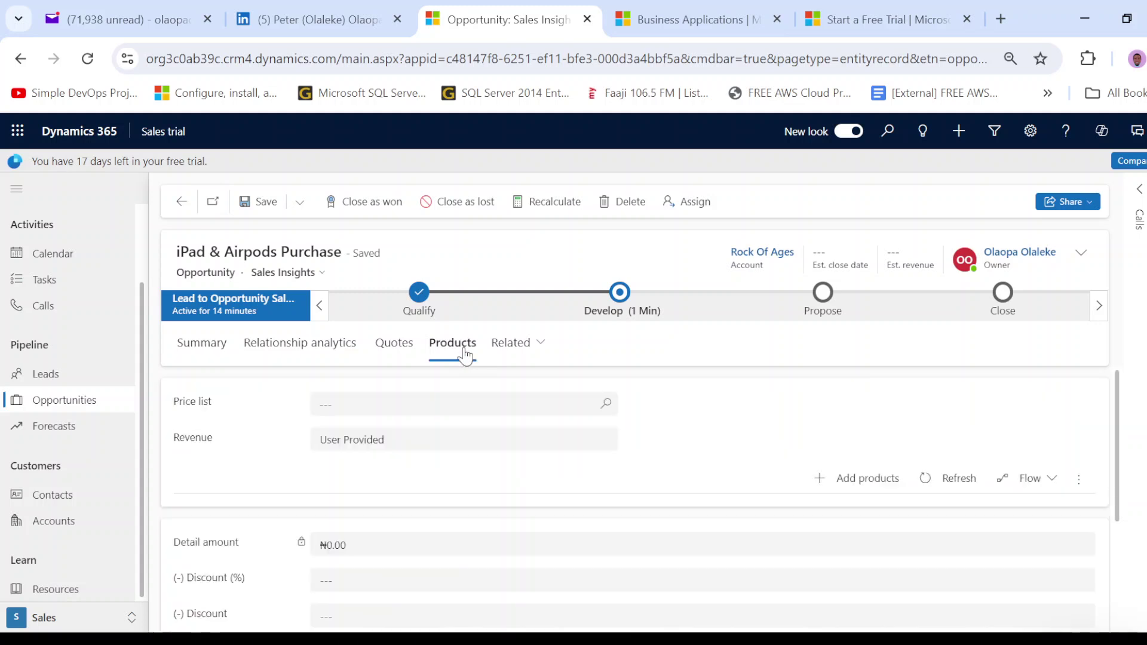
{"action": "left_click", "coordinate": [860, 486]}
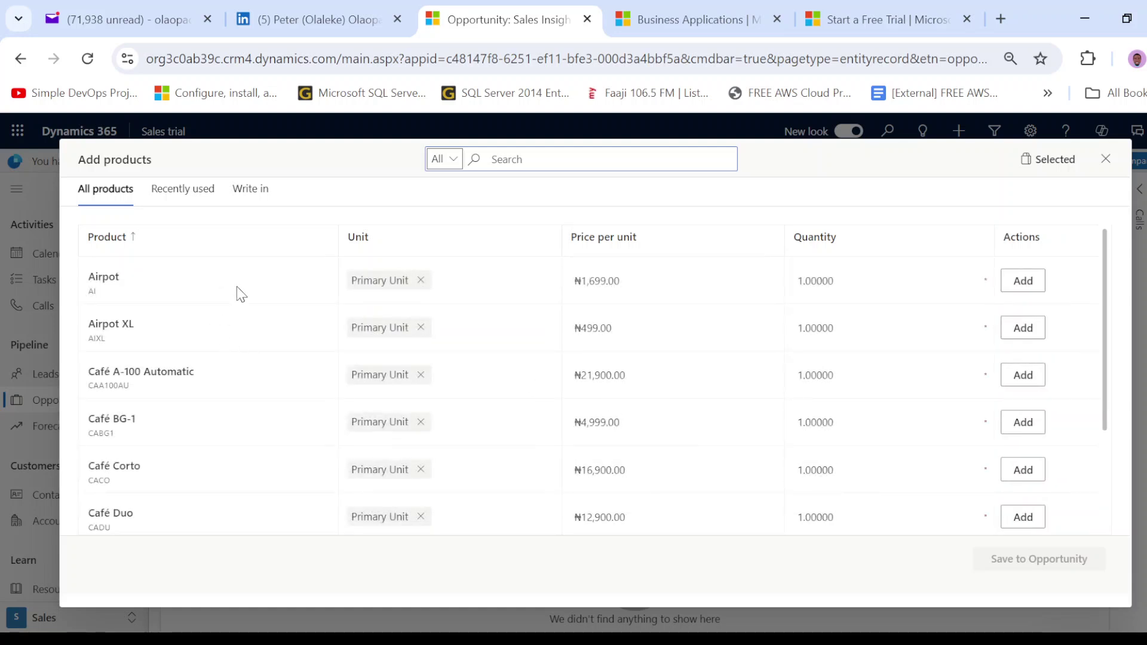
{"action": "left_click", "coordinate": [802, 284]}
{"action": "key", "text": "Delete"}
{"action": "type", "text": "5"}
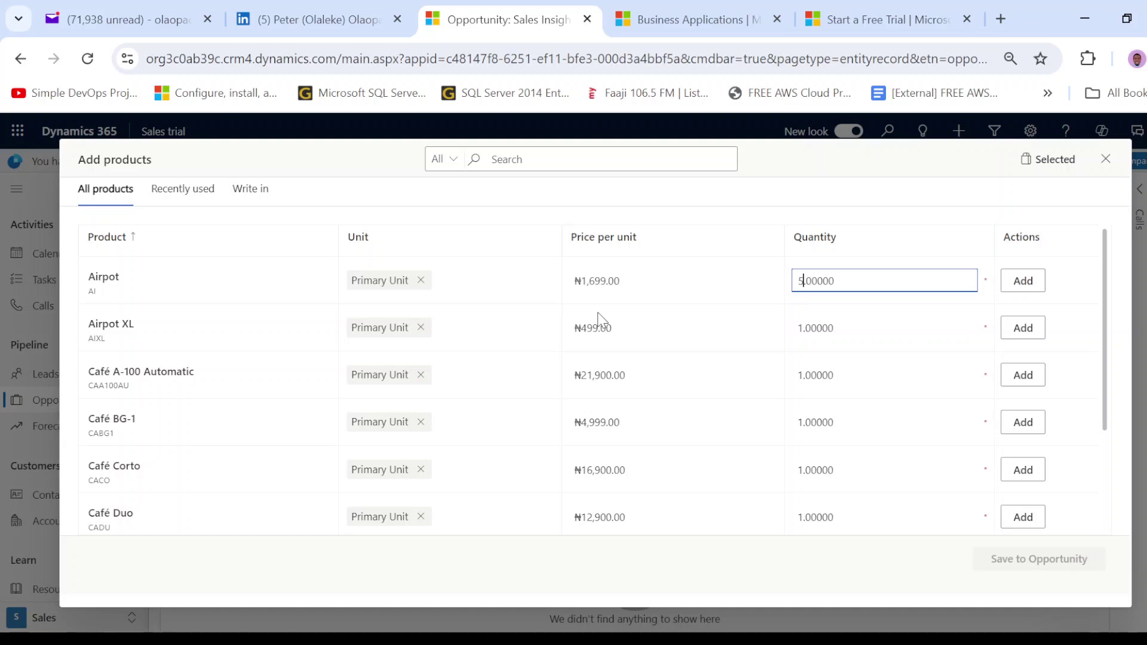
{"action": "left_click", "coordinate": [1032, 285]}
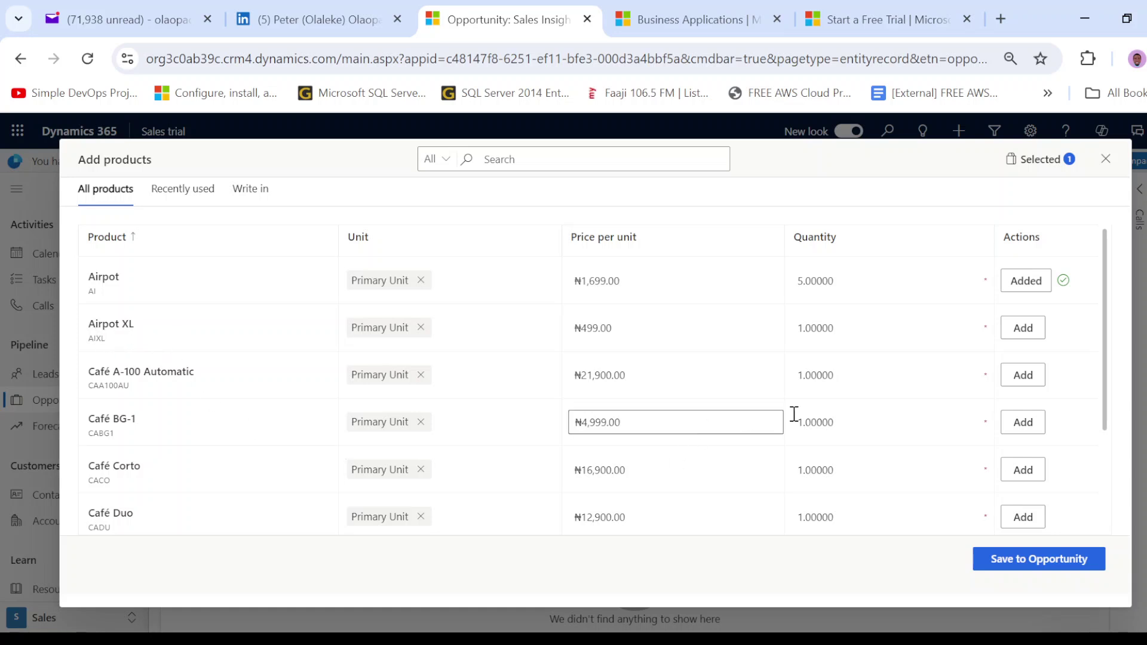
{"action": "left_click", "coordinate": [804, 332]}
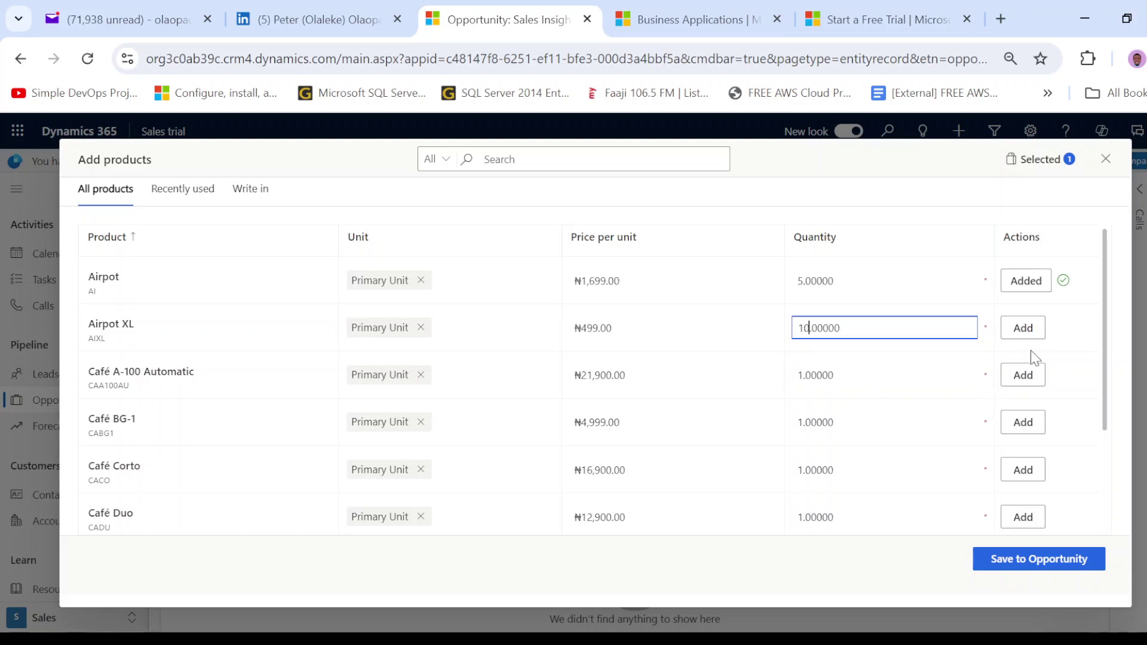
{"action": "left_click", "coordinate": [1023, 328]}
{"action": "scroll", "coordinate": [980, 385], "scroll_direction": "down", "scroll_amount": 3}
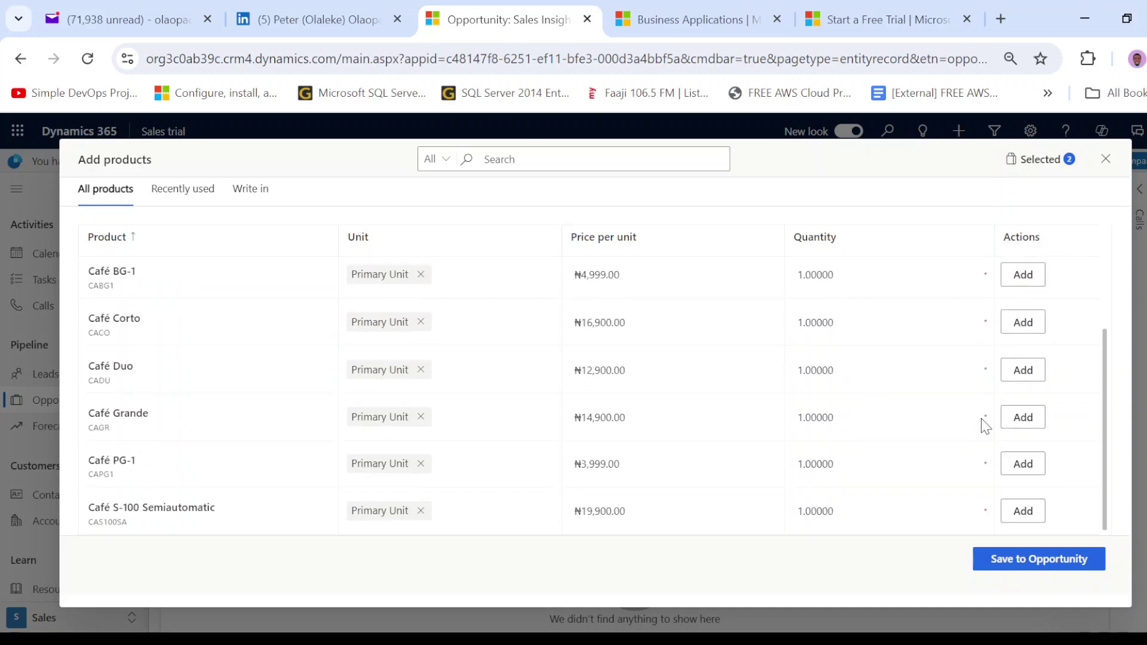
{"action": "left_click", "coordinate": [1015, 570]}
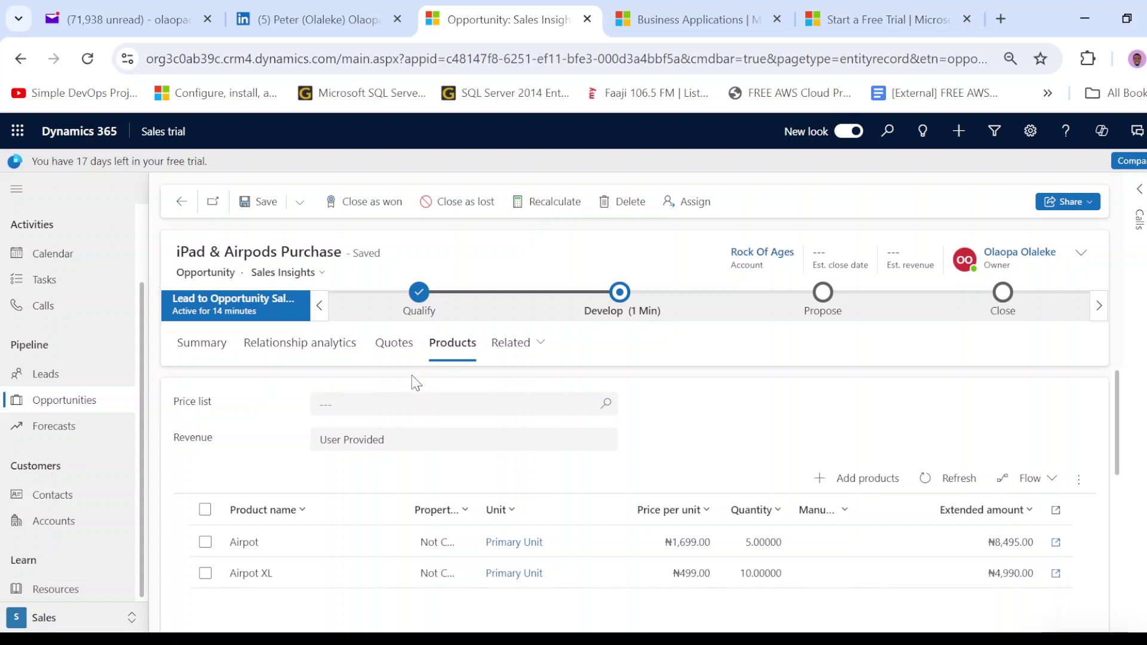
- Create a new quote from the opportunity's Quotes tab
{"action": "left_click", "coordinate": [393, 352]}
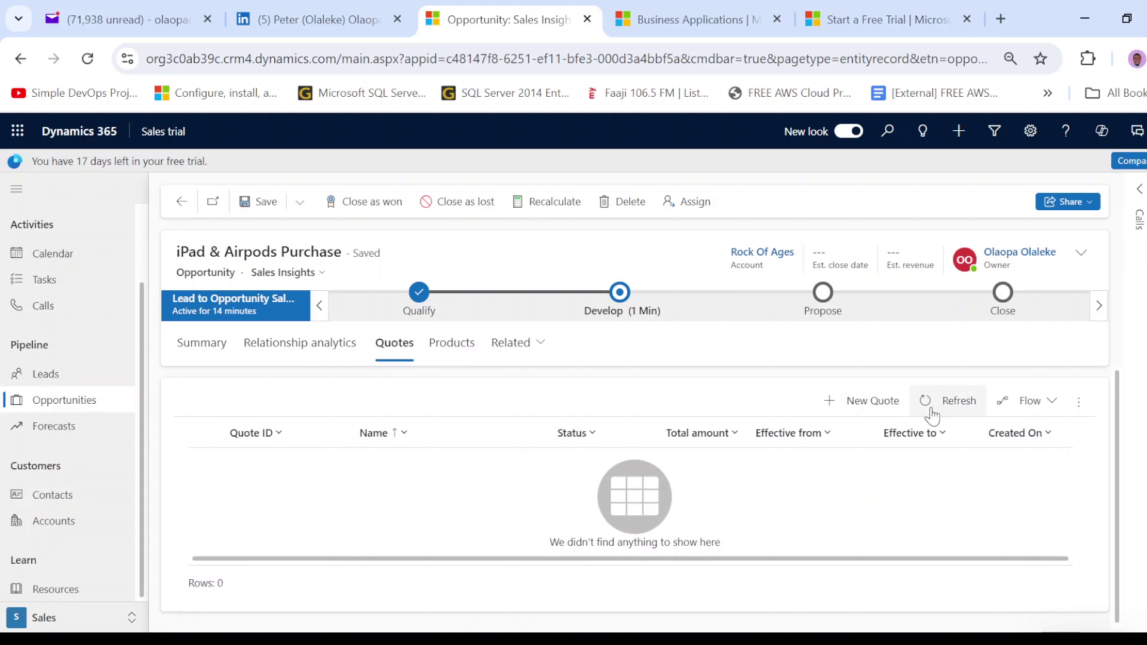
{"action": "left_click", "coordinate": [884, 410]}
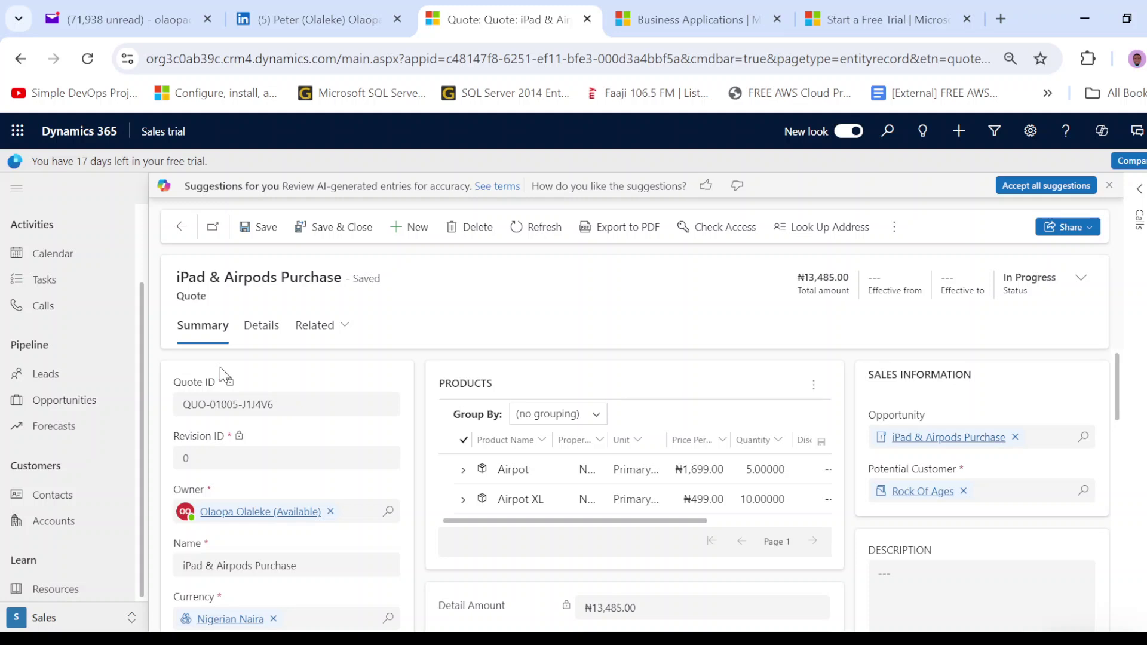
{"action": "scroll", "coordinate": [219, 369], "scroll_direction": "down", "scroll_amount": 2}
{"action": "scroll", "coordinate": [217, 374], "scroll_direction": "up", "scroll_amount": 2}
{"action": "left_click", "coordinate": [185, 454]}
{"action": "double_click", "coordinate": [185, 454]}
{"action": "scroll", "coordinate": [310, 424], "scroll_direction": "down", "scroll_amount": 2}
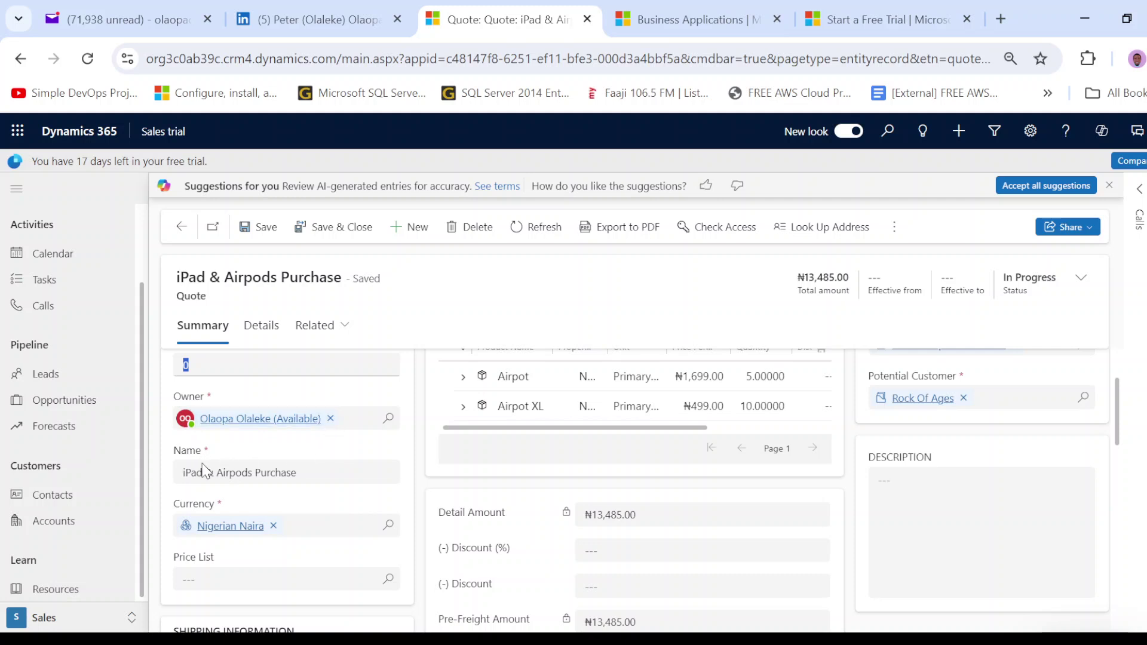
{"action": "scroll", "coordinate": [262, 465], "scroll_direction": "down", "scroll_amount": 5}
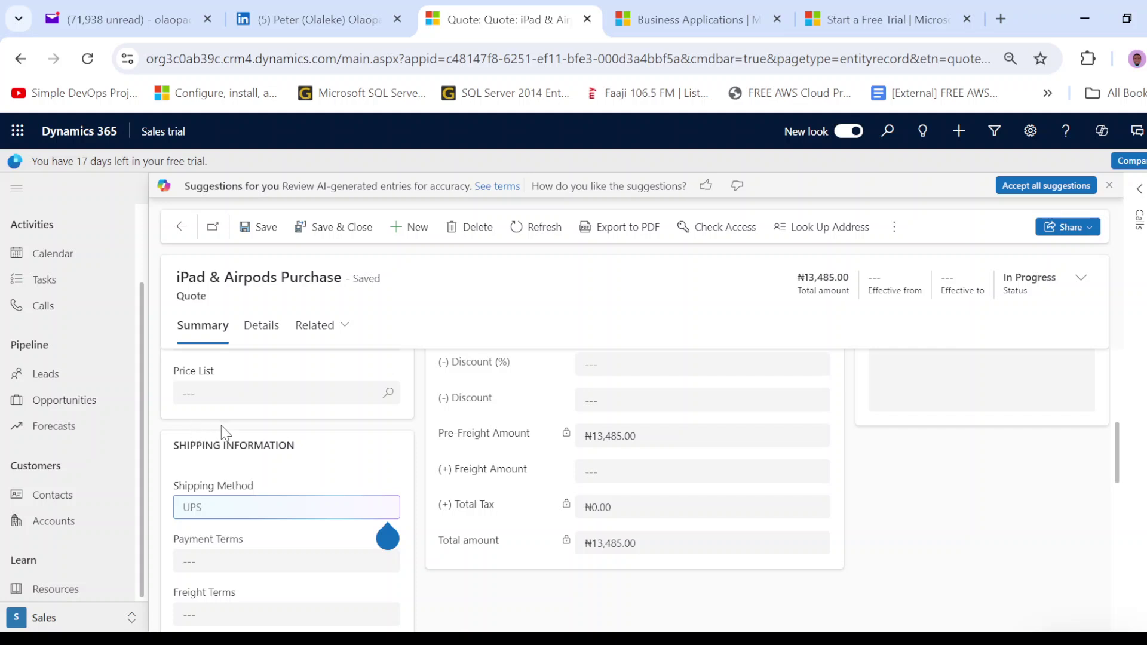
{"action": "scroll", "coordinate": [224, 476], "scroll_direction": "down", "scroll_amount": 2}
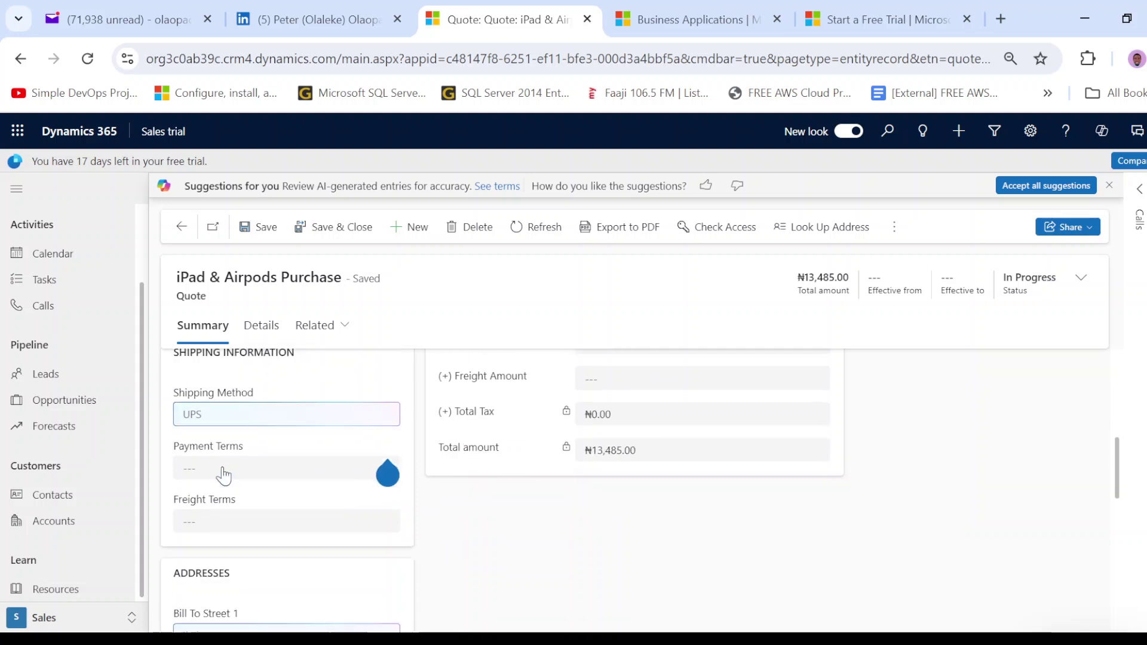
{"action": "left_click", "coordinate": [223, 472]}
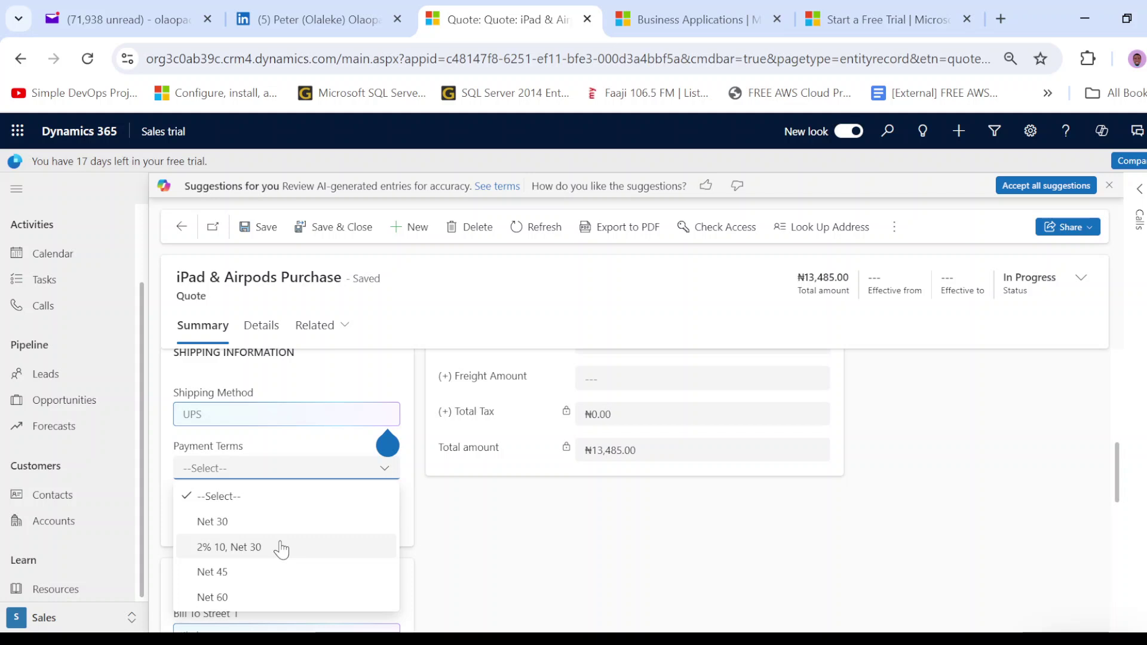
{"action": "scroll", "coordinate": [431, 529], "scroll_direction": "down", "scroll_amount": 3}
{"action": "left_click", "coordinate": [415, 464]}
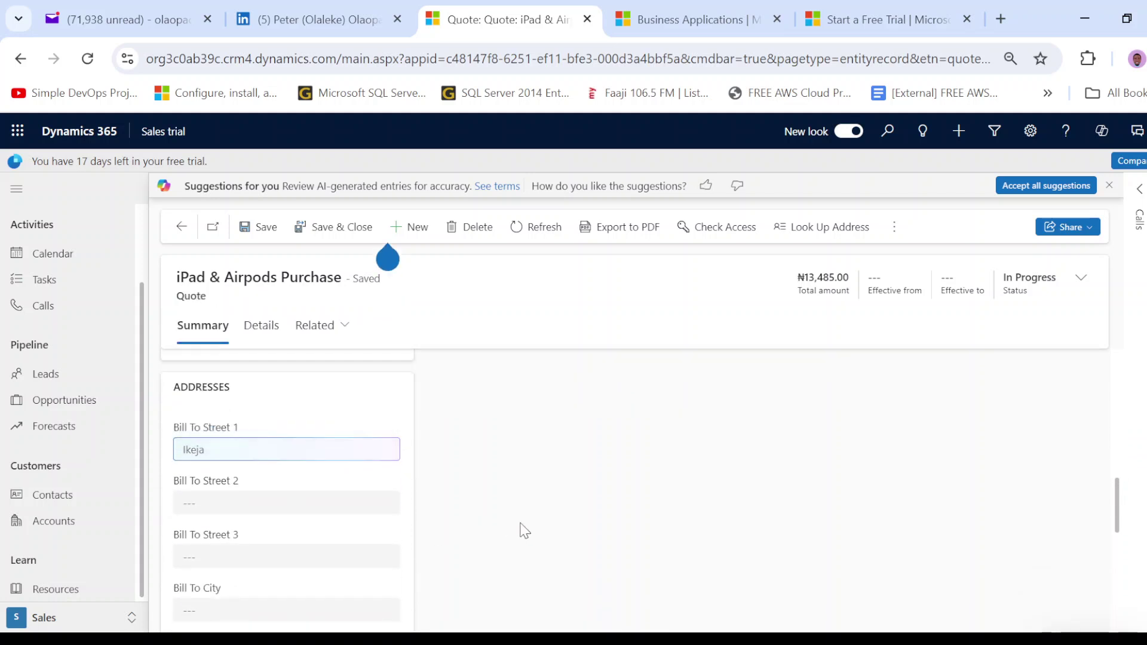
{"action": "scroll", "coordinate": [431, 463], "scroll_direction": "down", "scroll_amount": 8}
{"action": "scroll", "coordinate": [442, 525], "scroll_direction": "down", "scroll_amount": 17}
{"action": "scroll", "coordinate": [442, 523], "scroll_direction": "up", "scroll_amount": 15}
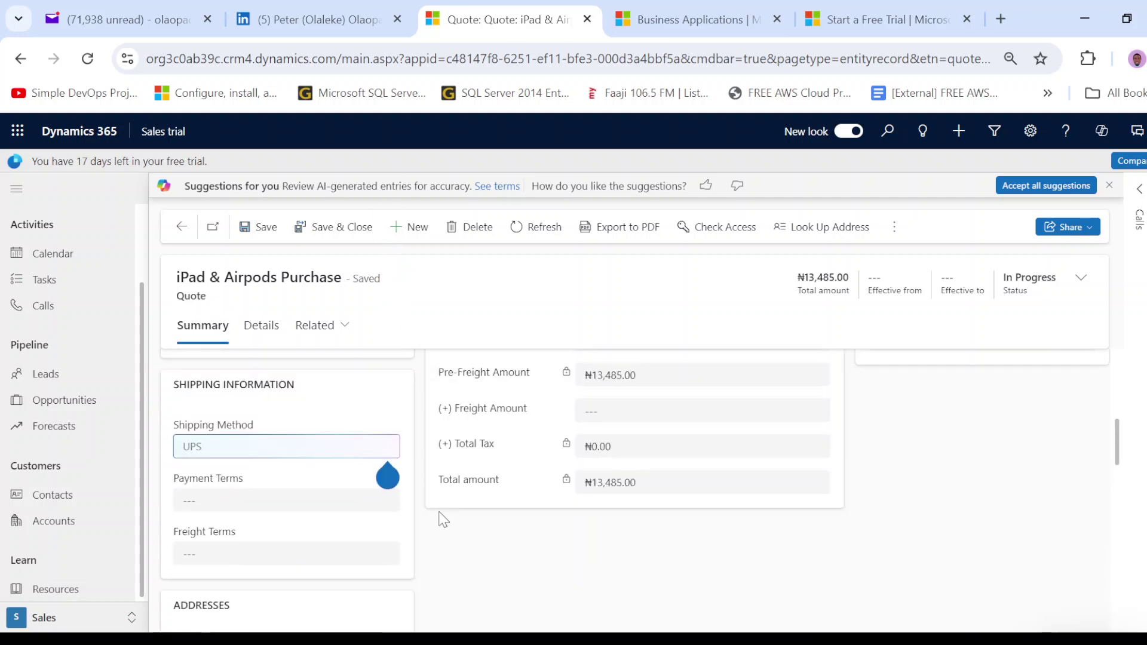
{"action": "scroll", "coordinate": [442, 519], "scroll_direction": "up", "scroll_amount": 6}
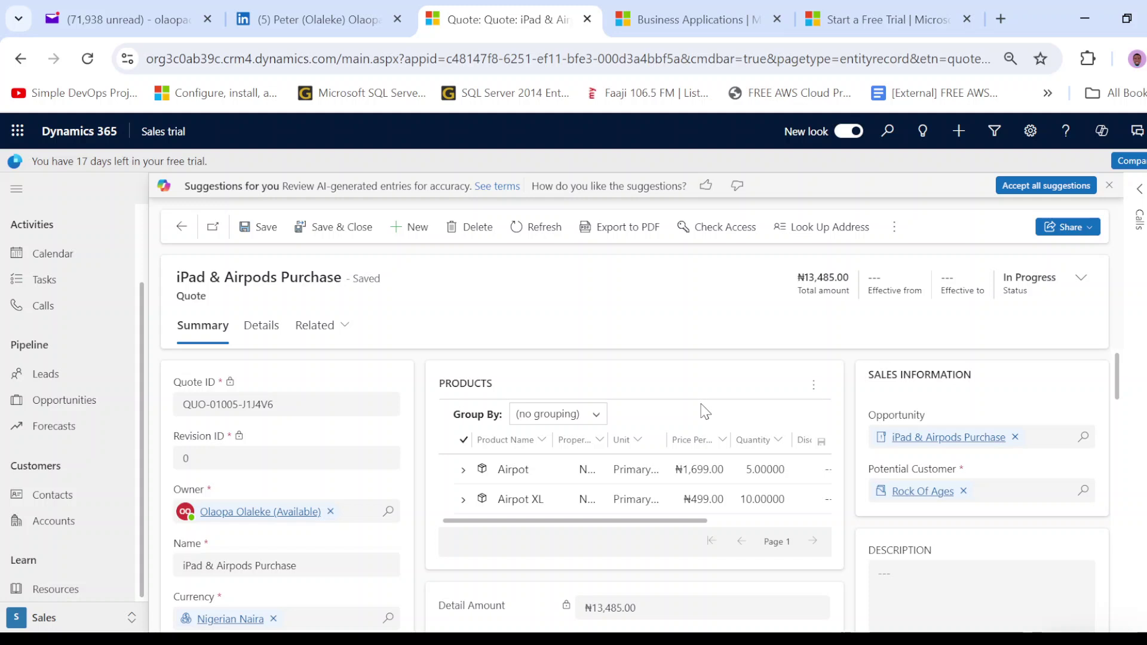
{"action": "left_click", "coordinate": [812, 385]}
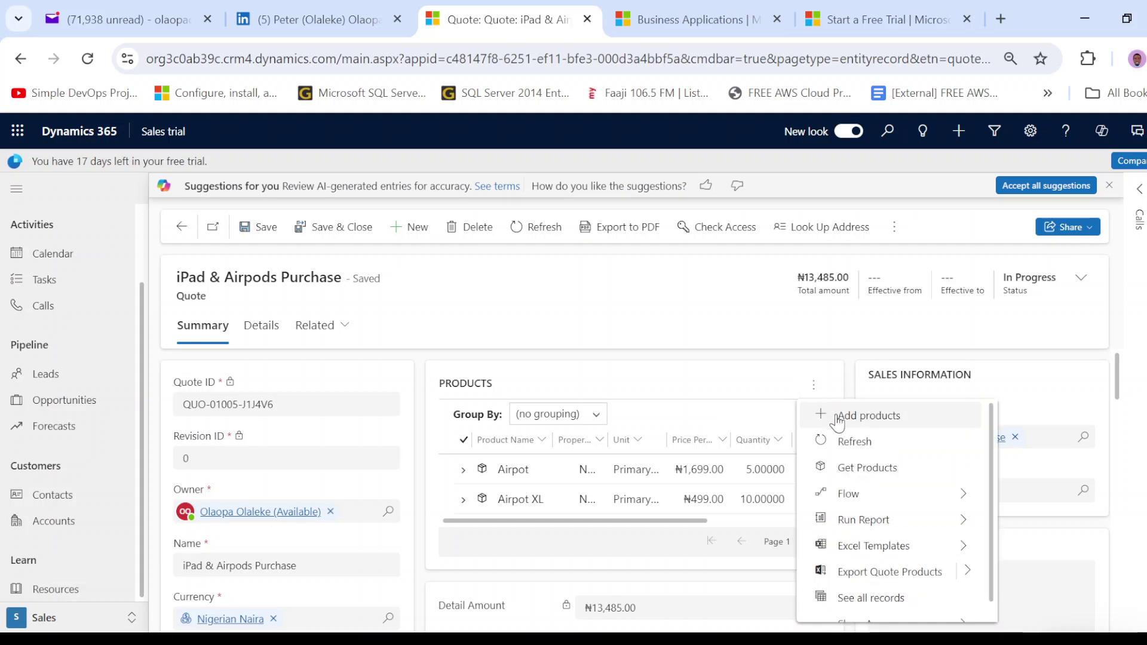
{"action": "left_click", "coordinate": [725, 397]}
{"action": "scroll", "coordinate": [687, 403], "scroll_direction": "down", "scroll_amount": 3}
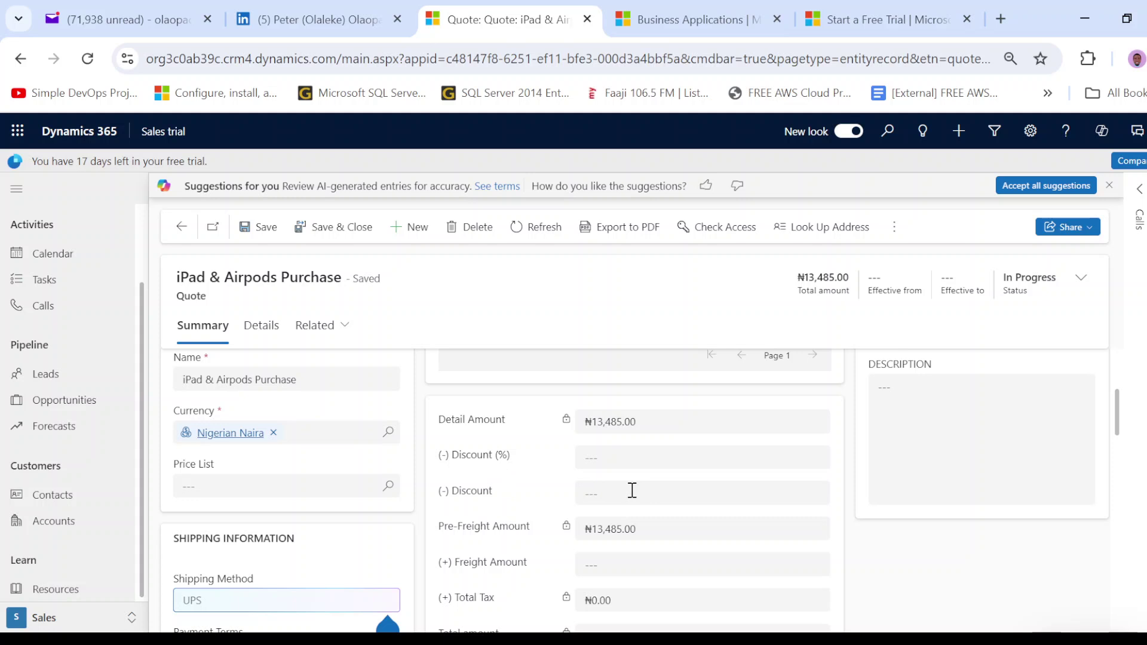
- Enter a 20% discount on the quote
{"action": "left_click", "coordinate": [632, 489]}
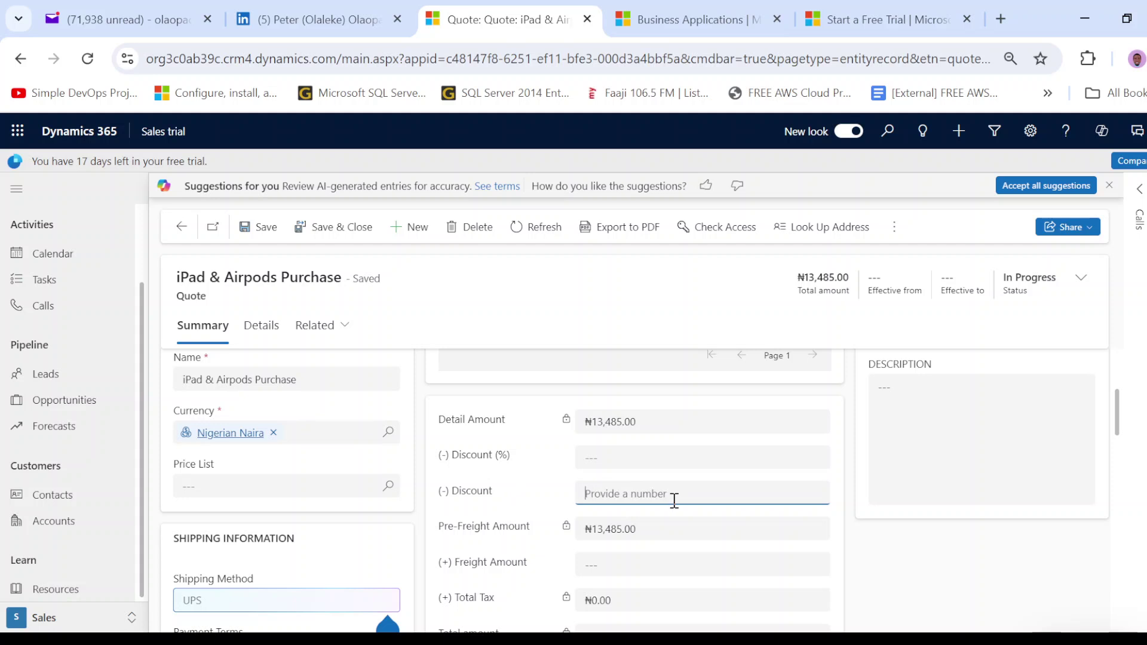
{"action": "scroll", "coordinate": [674, 508], "scroll_direction": "down", "scroll_amount": 3}
{"action": "scroll", "coordinate": [673, 508], "scroll_direction": "up", "scroll_amount": 3}
{"action": "left_click", "coordinate": [661, 459]}
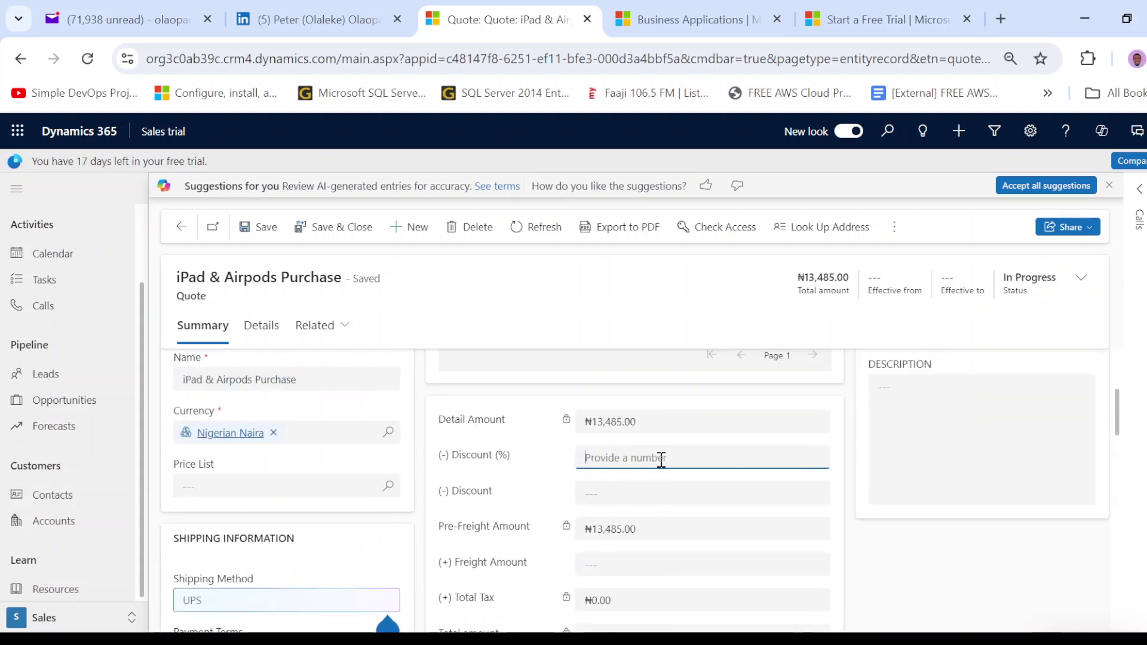
{"action": "type", "text": "20"}
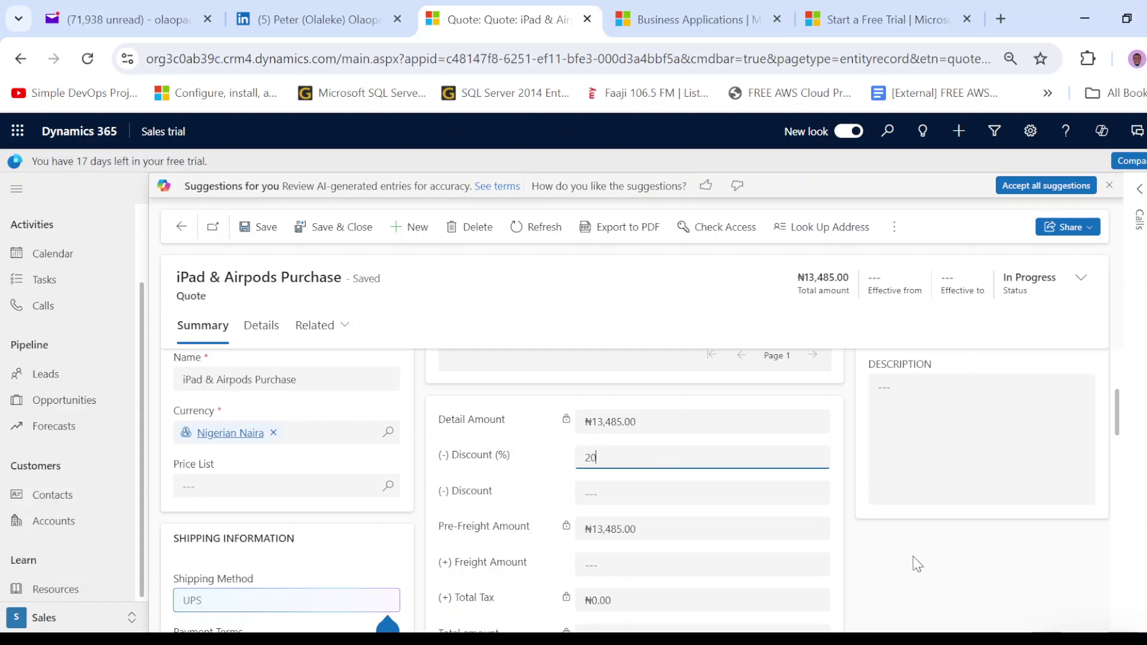
{"action": "left_click", "coordinate": [884, 556]}
- Save the discounted quote and check the total dropped to ₦10,788.00
{"action": "scroll", "coordinate": [783, 520], "scroll_direction": "down", "scroll_amount": 2}
{"action": "scroll", "coordinate": [782, 525], "scroll_direction": "up", "scroll_amount": 3}
{"action": "scroll", "coordinate": [780, 520], "scroll_direction": "down", "scroll_amount": 3}
{"action": "scroll", "coordinate": [778, 526], "scroll_direction": "up", "scroll_amount": 3}
{"action": "left_click", "coordinate": [249, 228]}
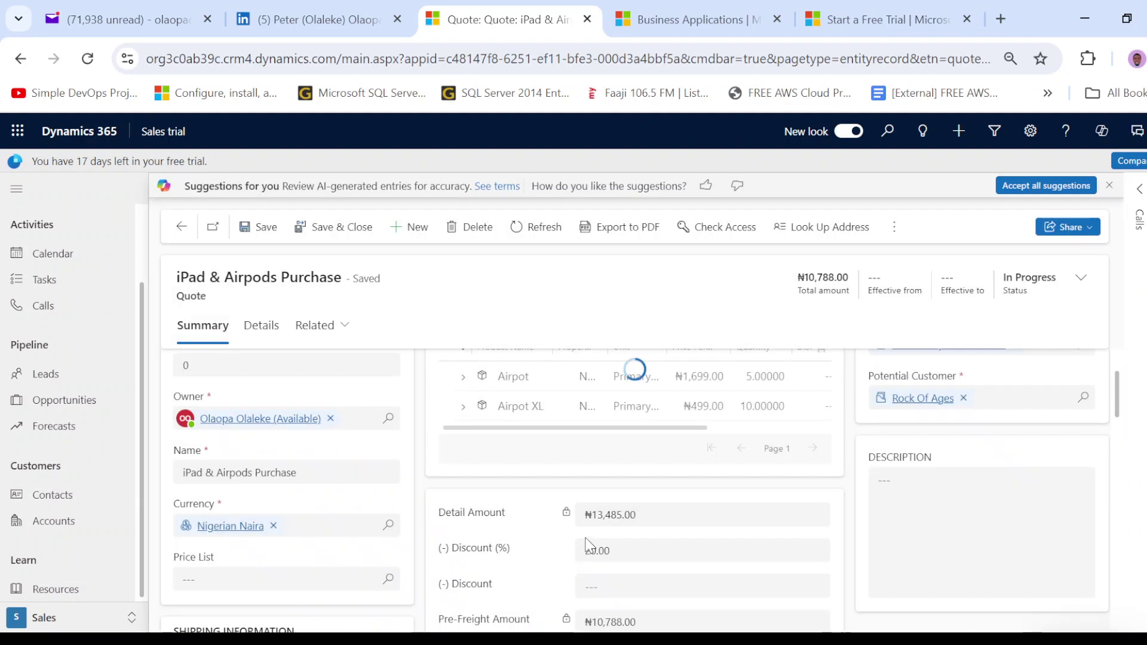
{"action": "scroll", "coordinate": [625, 546], "scroll_direction": "down", "scroll_amount": 5}
{"action": "scroll", "coordinate": [623, 541], "scroll_direction": "up", "scroll_amount": 2}
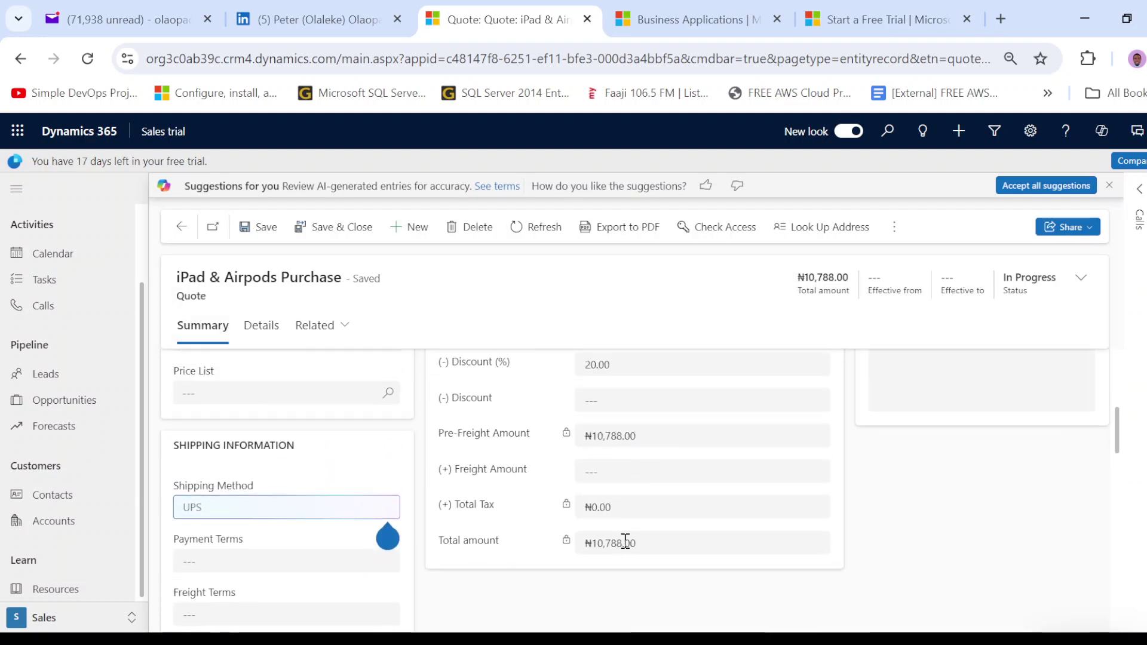
{"action": "left_click_drag", "start_coordinate": [591, 543], "coordinate": [645, 542]}
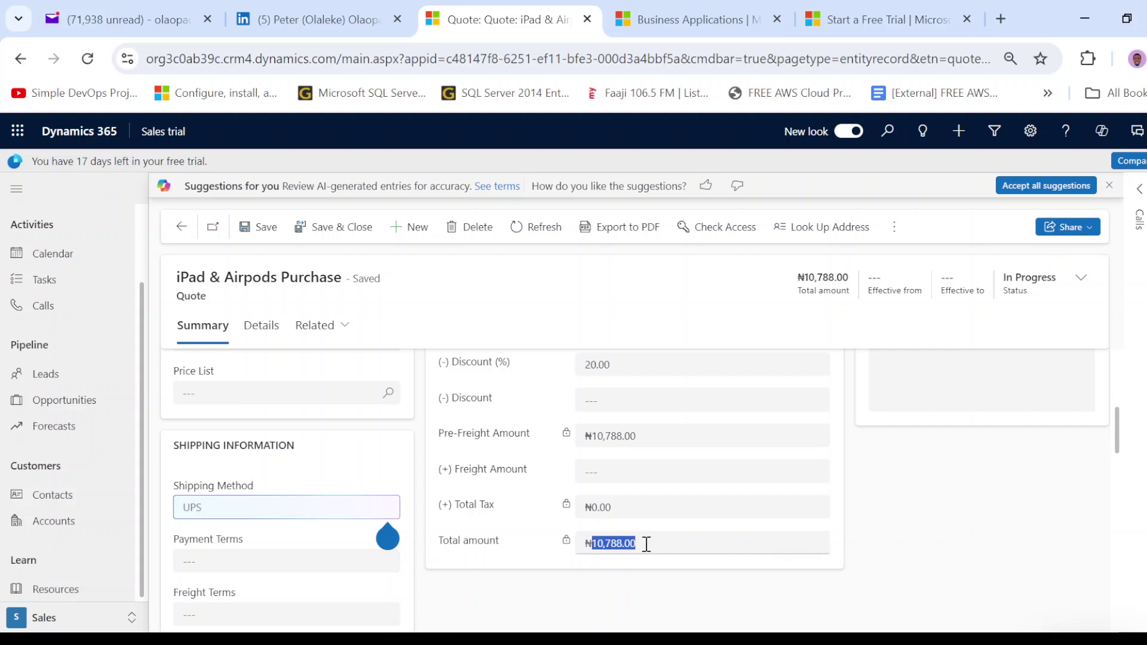
{"action": "scroll", "coordinate": [645, 542], "scroll_direction": "up", "scroll_amount": 2}
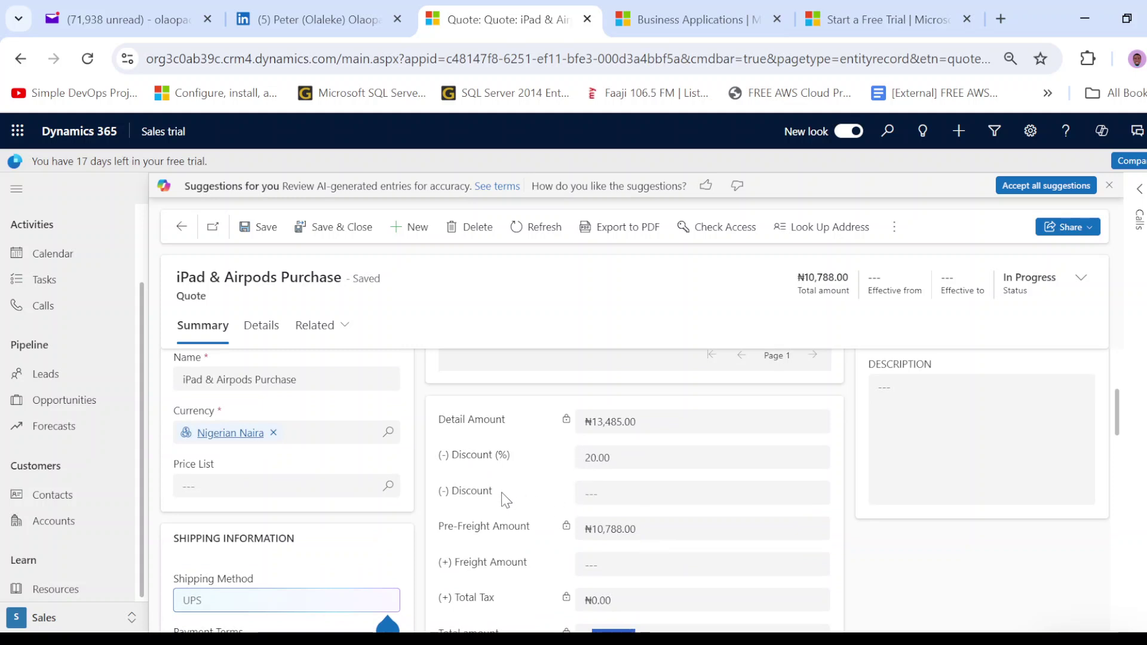
{"action": "left_click", "coordinate": [618, 494]}
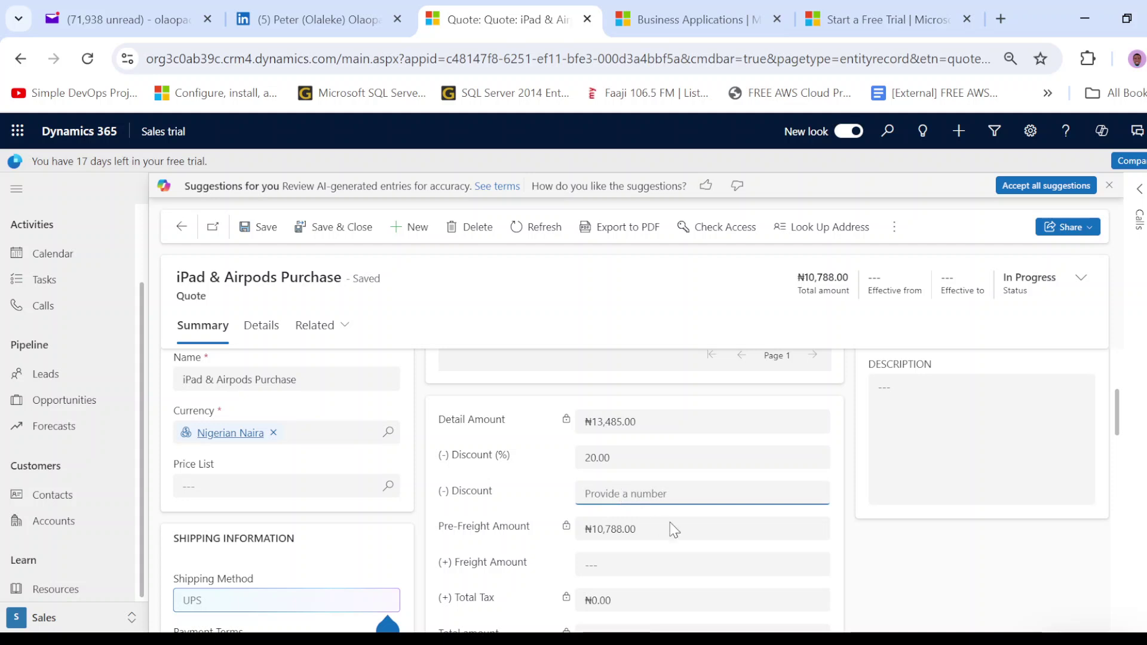
{"action": "scroll", "coordinate": [657, 522], "scroll_direction": "up", "scroll_amount": 3}
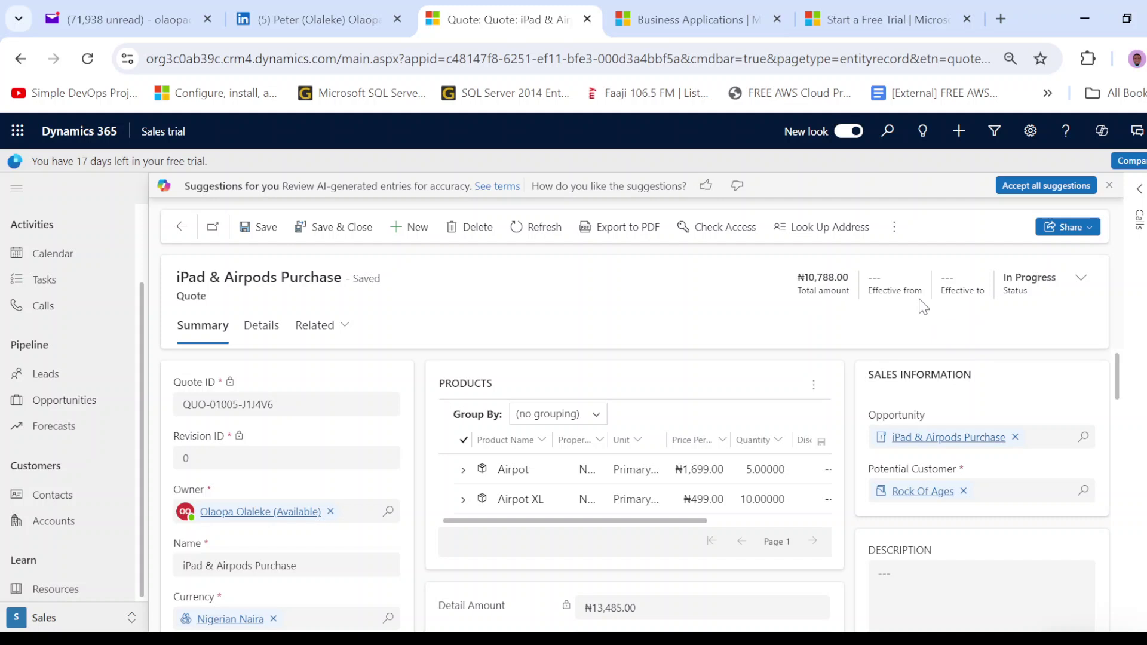
- Set the quote effective from 8/19/2024 to 8/26/2024, save it, and export to PDF
{"action": "left_click", "coordinate": [1085, 283]}
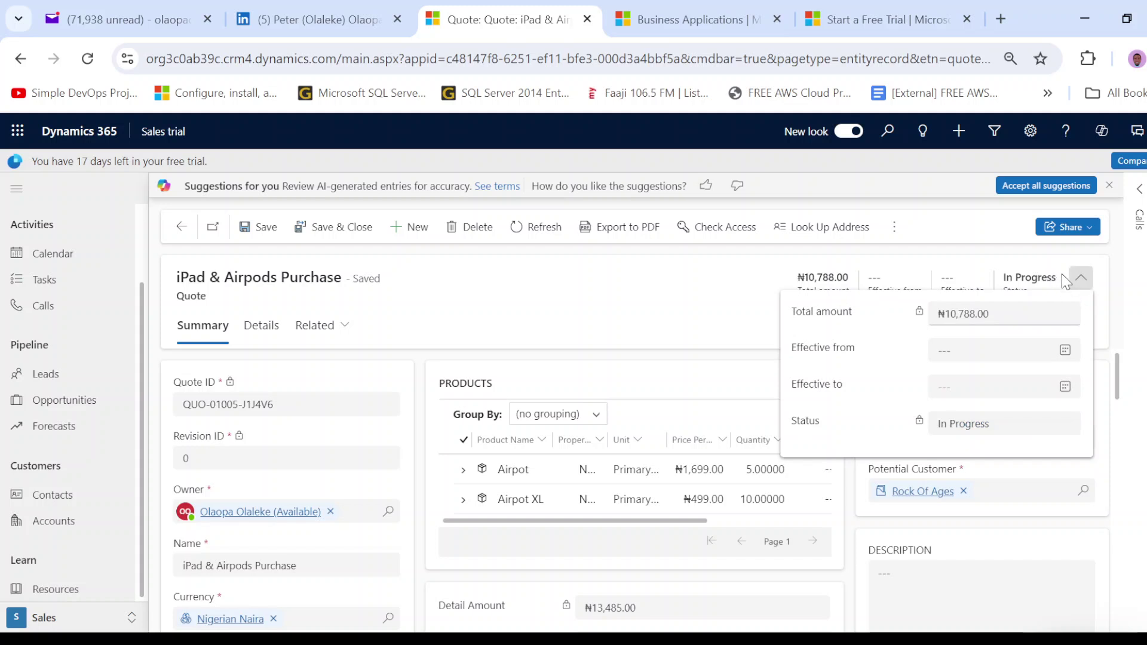
{"action": "left_click", "coordinate": [1064, 352]}
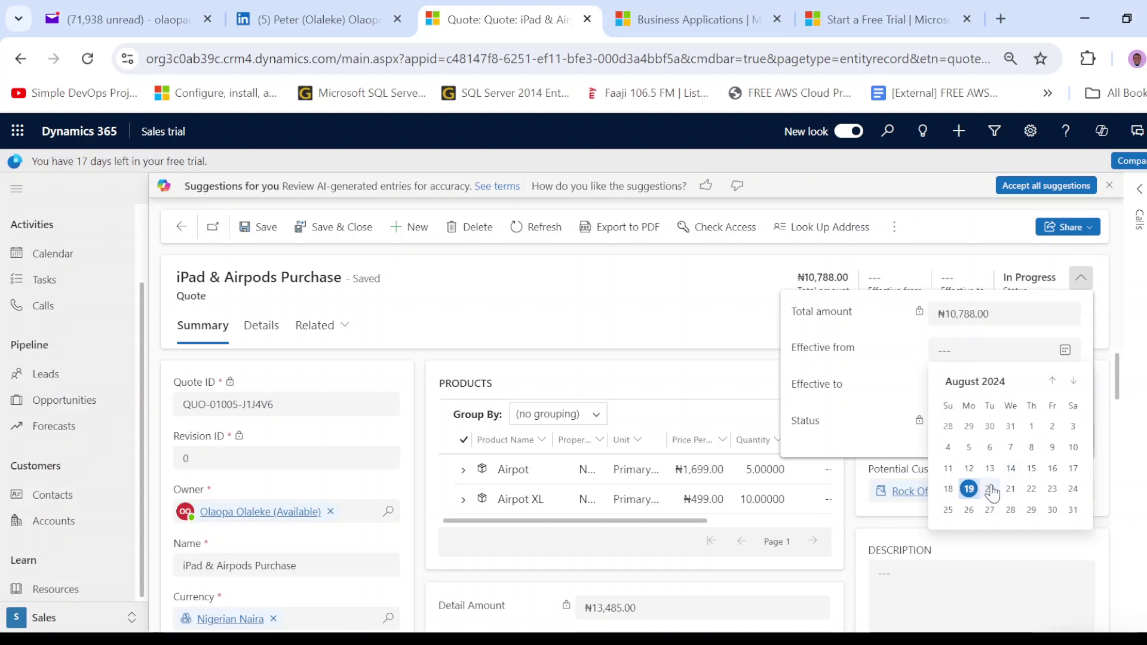
{"action": "left_click", "coordinate": [968, 489]}
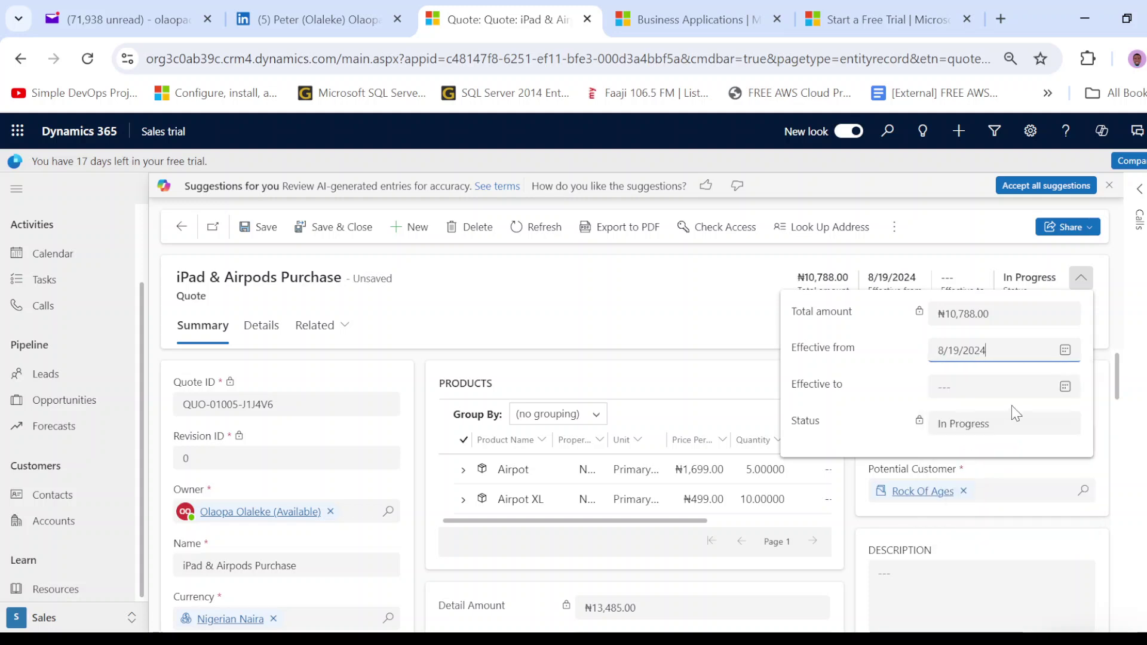
{"action": "left_click", "coordinate": [1068, 392]}
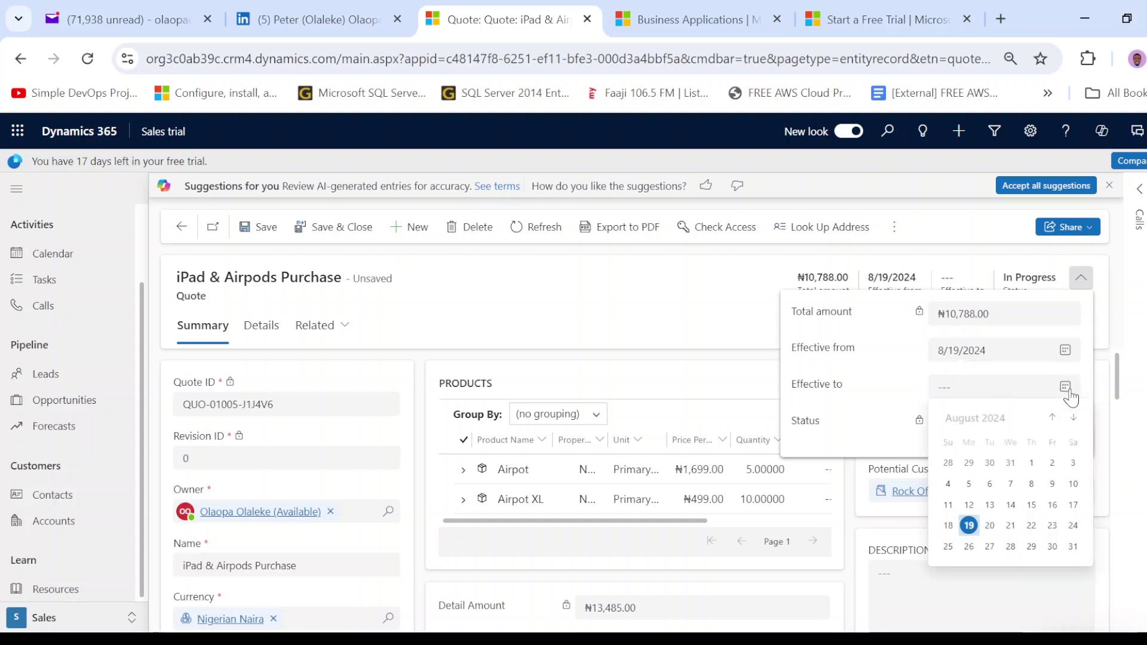
{"action": "left_click", "coordinate": [968, 544]}
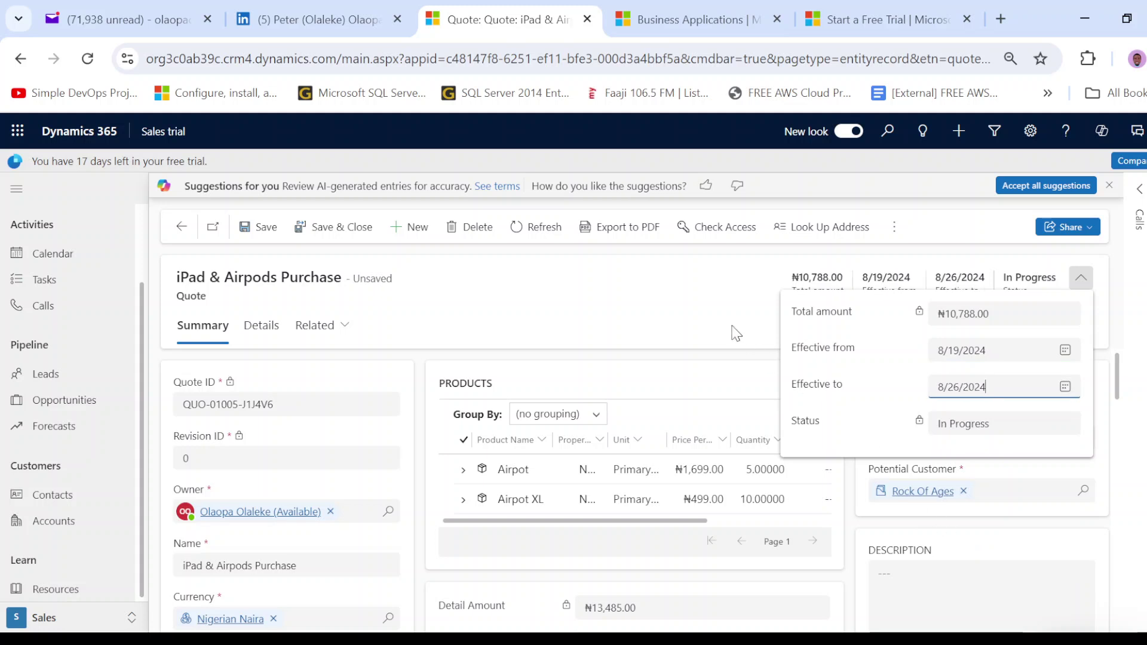
{"action": "left_click", "coordinate": [716, 306]}
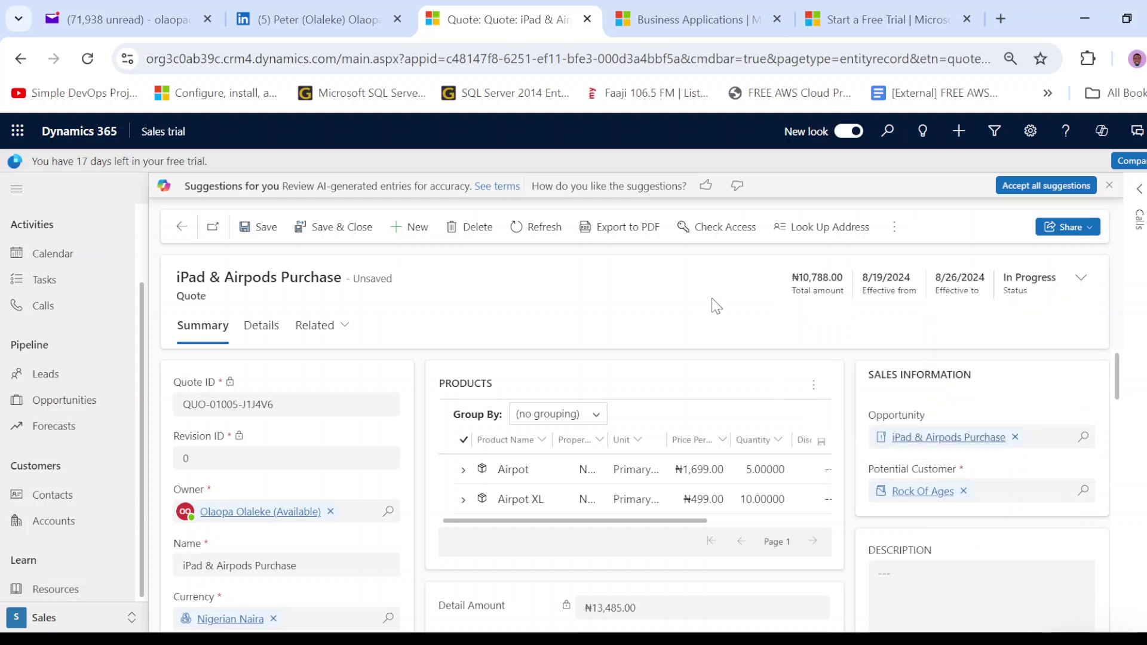
{"action": "left_click", "coordinate": [256, 227]}
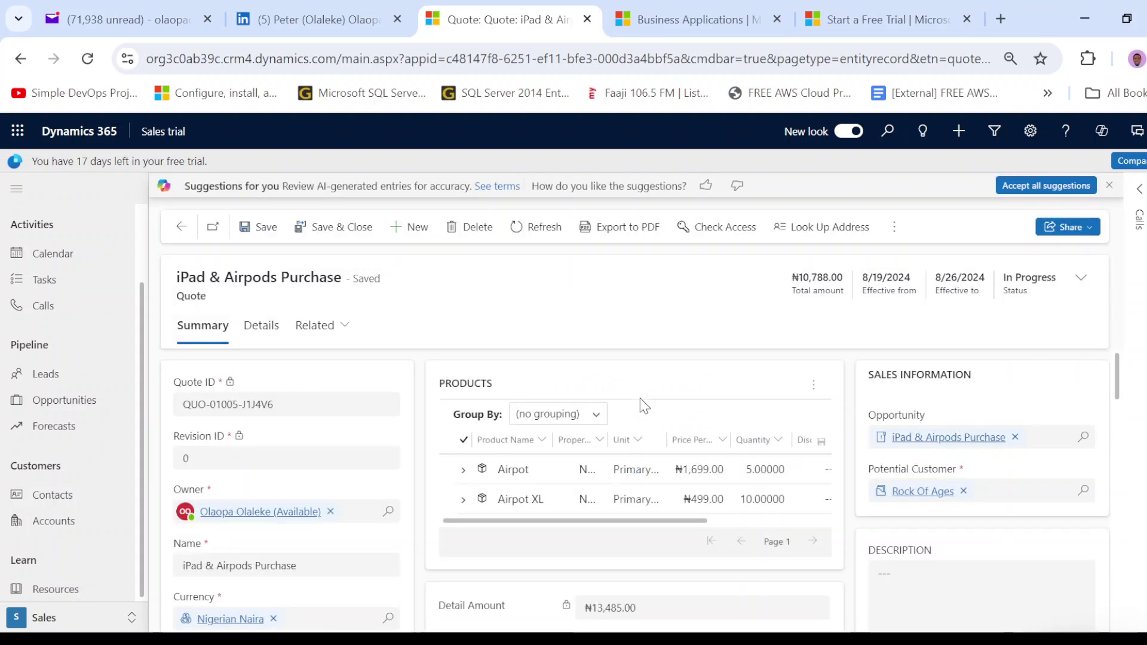
{"action": "left_click", "coordinate": [621, 233]}
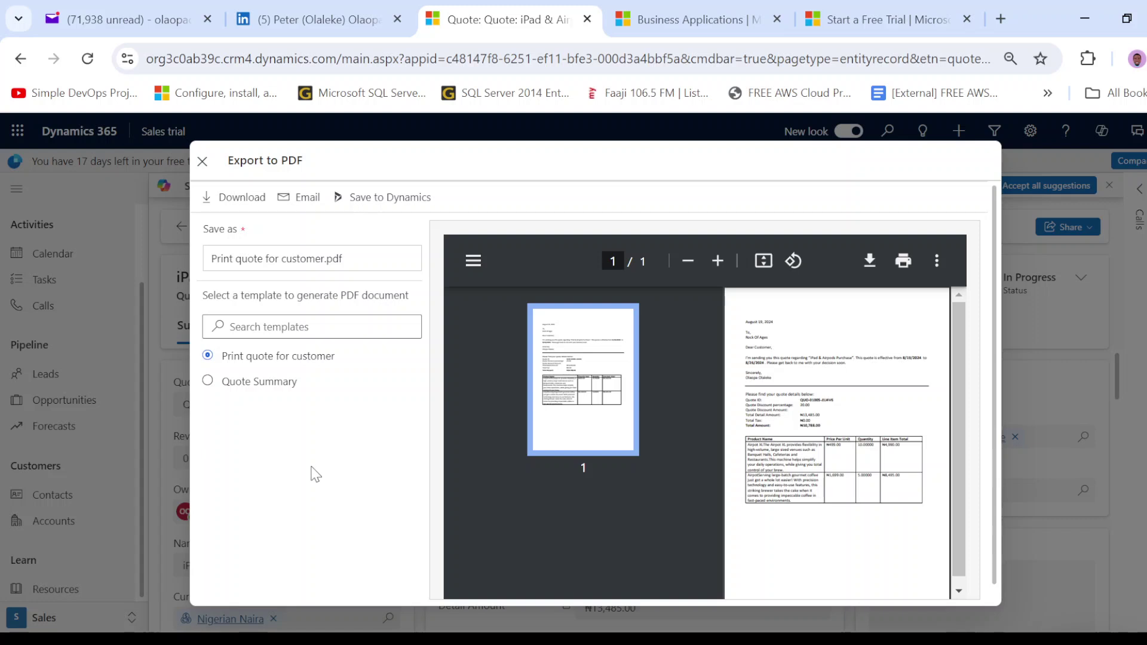
- Download the quote PDF using the Print quote for customer template
{"action": "left_click", "coordinate": [242, 199]}
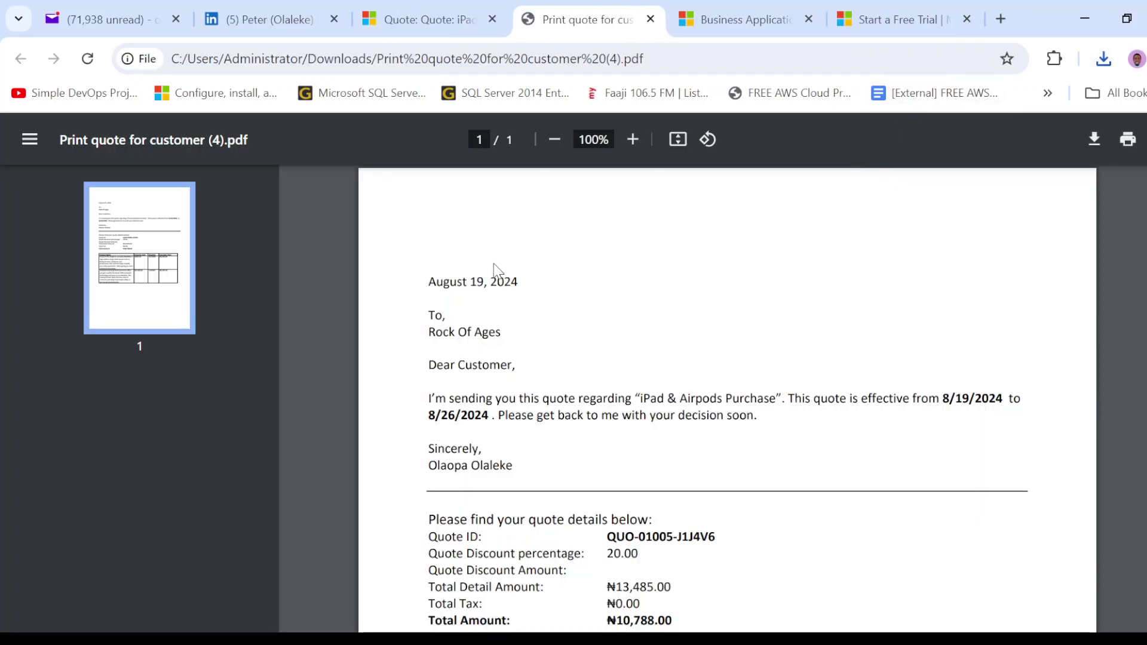
- Check the quote PDF's effective-from date and ₦10,788.00 total, then close the PDF
{"action": "scroll", "coordinate": [507, 271], "scroll_direction": "down", "scroll_amount": 2}
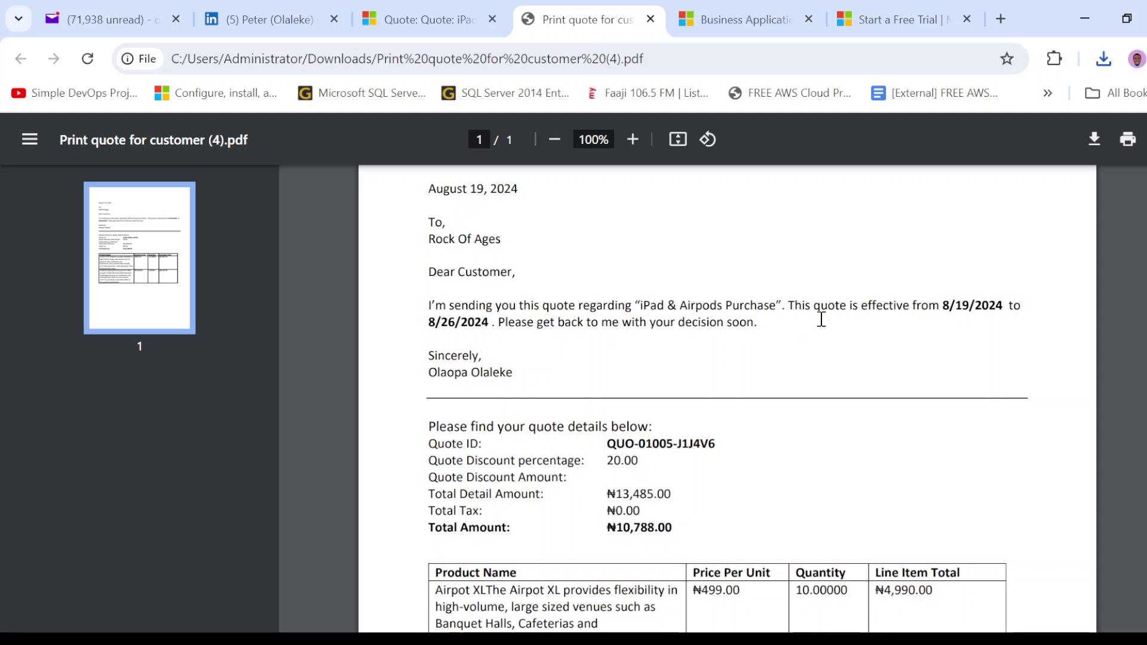
{"action": "left_click_drag", "start_coordinate": [947, 305], "coordinate": [957, 310]}
{"action": "left_click", "coordinate": [471, 324]}
{"action": "scroll", "coordinate": [567, 380], "scroll_direction": "down", "scroll_amount": 2}
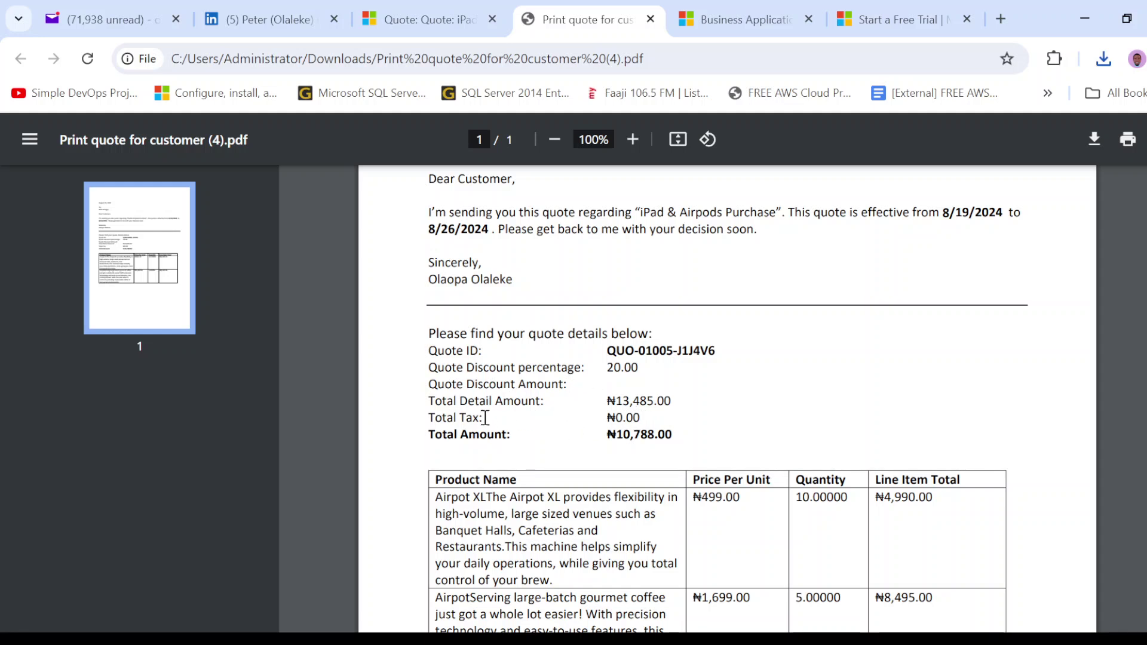
{"action": "left_click_drag", "start_coordinate": [606, 439], "coordinate": [714, 430]}
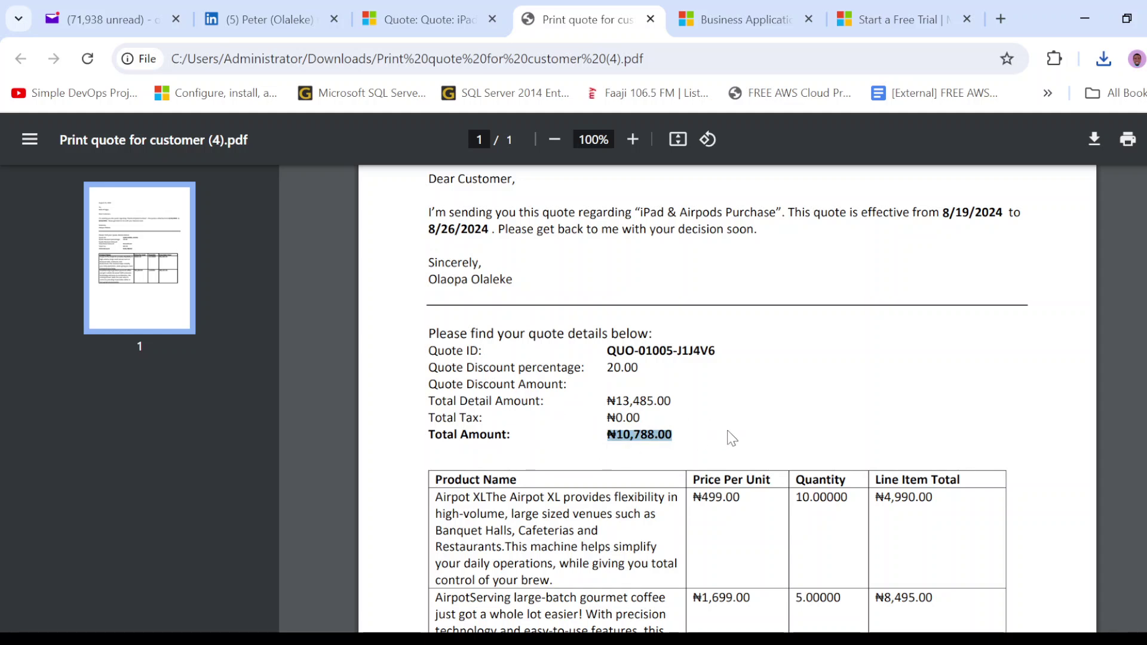
{"action": "scroll", "coordinate": [728, 436], "scroll_direction": "down", "scroll_amount": 3}
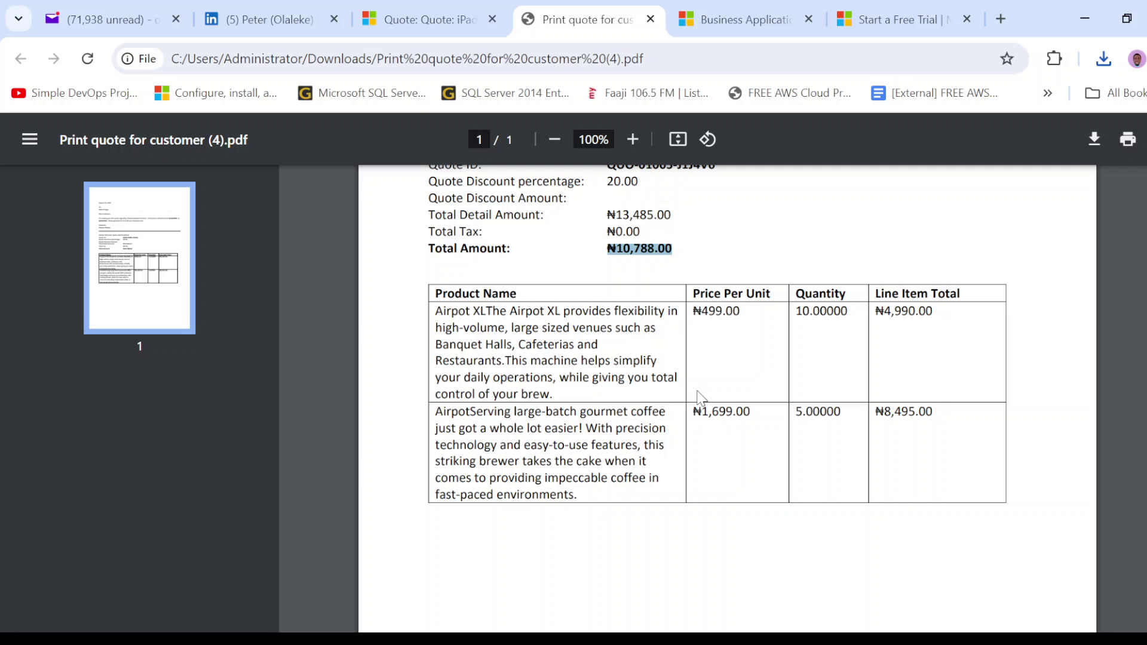
{"action": "scroll", "coordinate": [638, 367], "scroll_direction": "up", "scroll_amount": 5}
{"action": "left_click", "coordinate": [651, 19]}
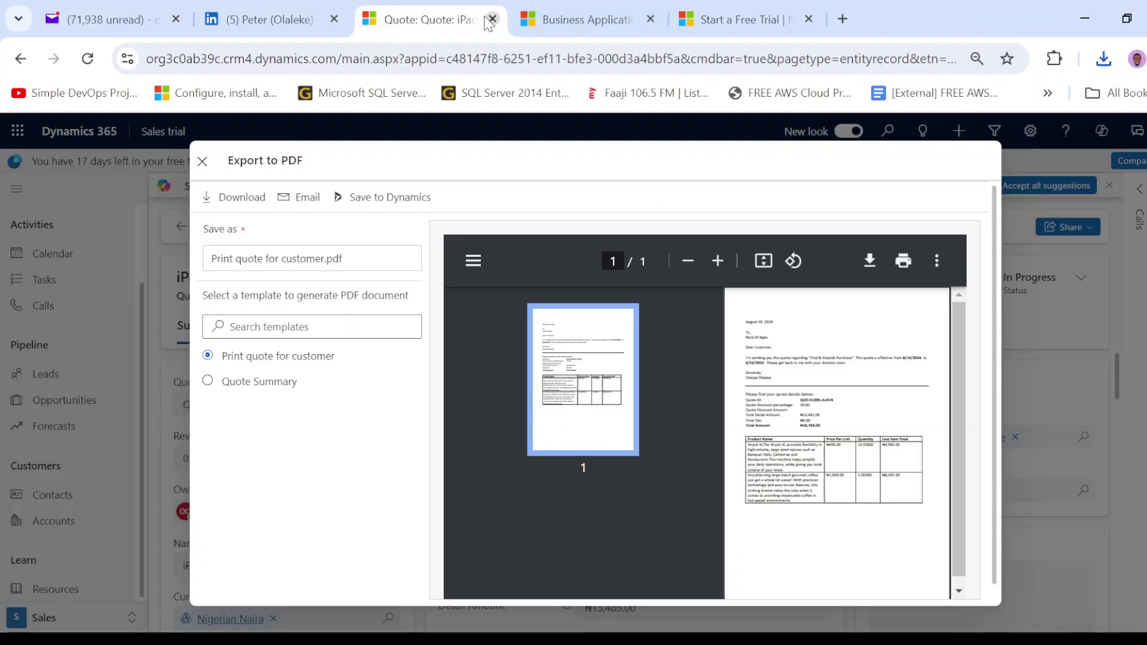
- Download the quote using the Quote Summary template
{"action": "left_click", "coordinate": [264, 387]}
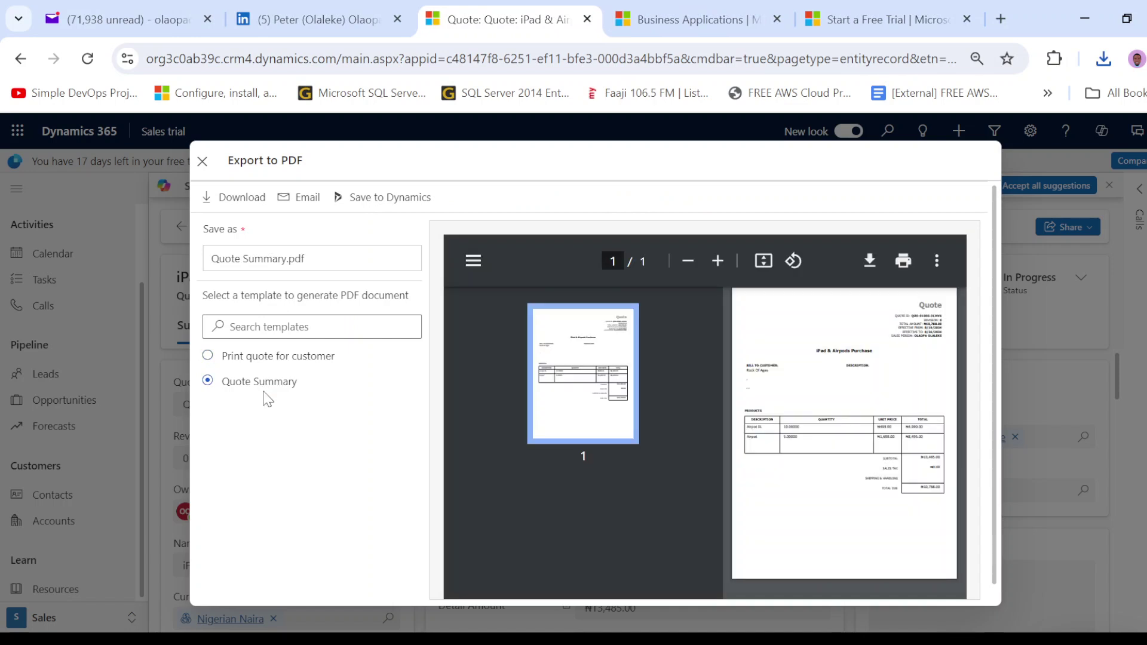
{"action": "left_click", "coordinate": [260, 200]}
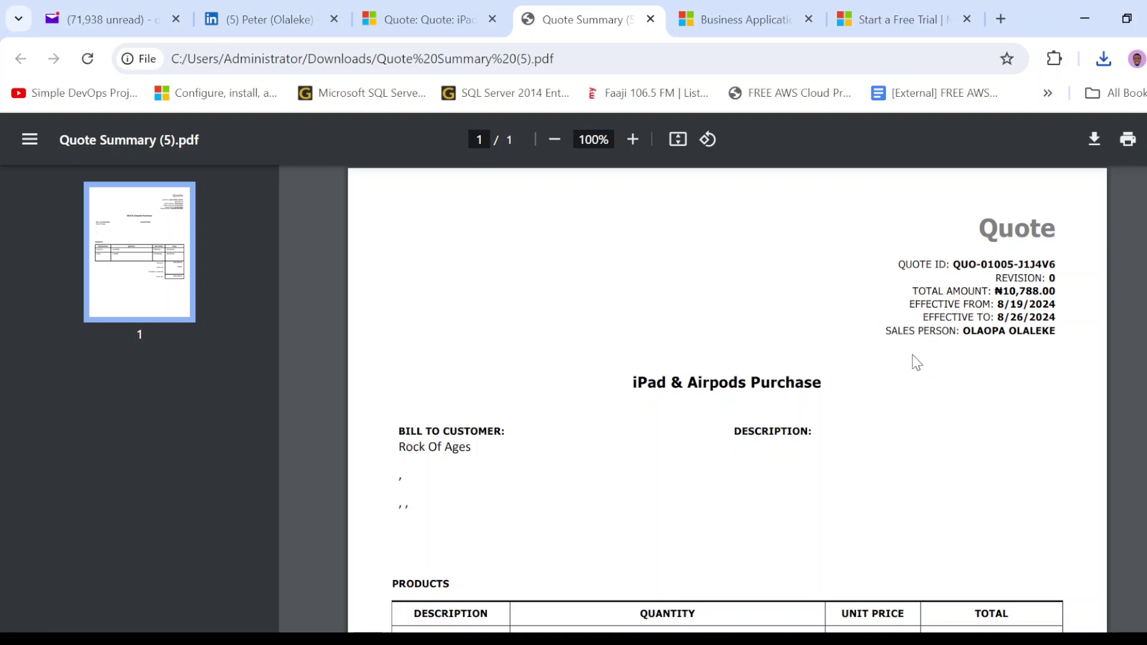
- Point out the Quote Summary's sales person line and products table, then return to Dynamics
{"action": "left_click_drag", "start_coordinate": [887, 332], "coordinate": [1055, 348]}
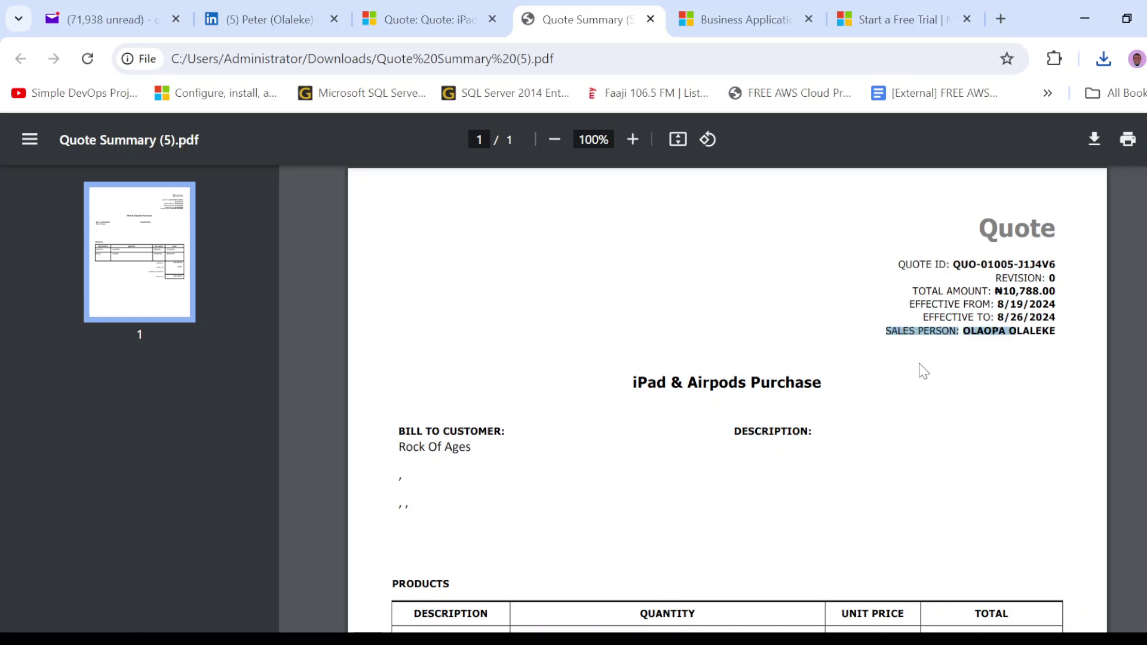
{"action": "scroll", "coordinate": [920, 369], "scroll_direction": "down", "scroll_amount": 3}
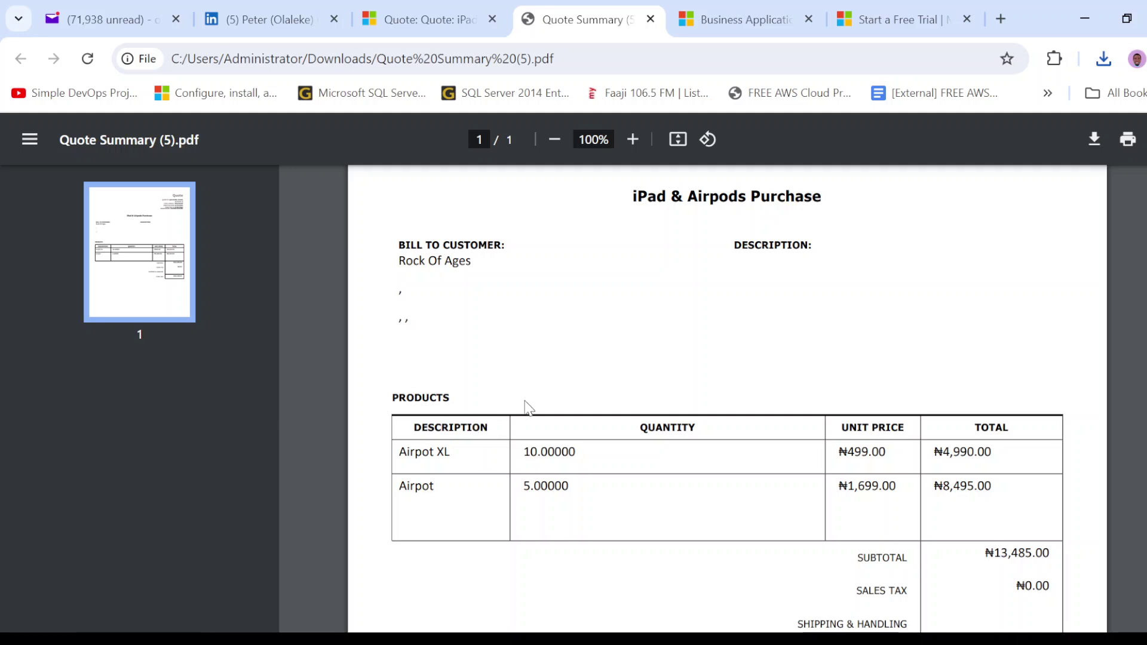
{"action": "left_click", "coordinate": [416, 15]}
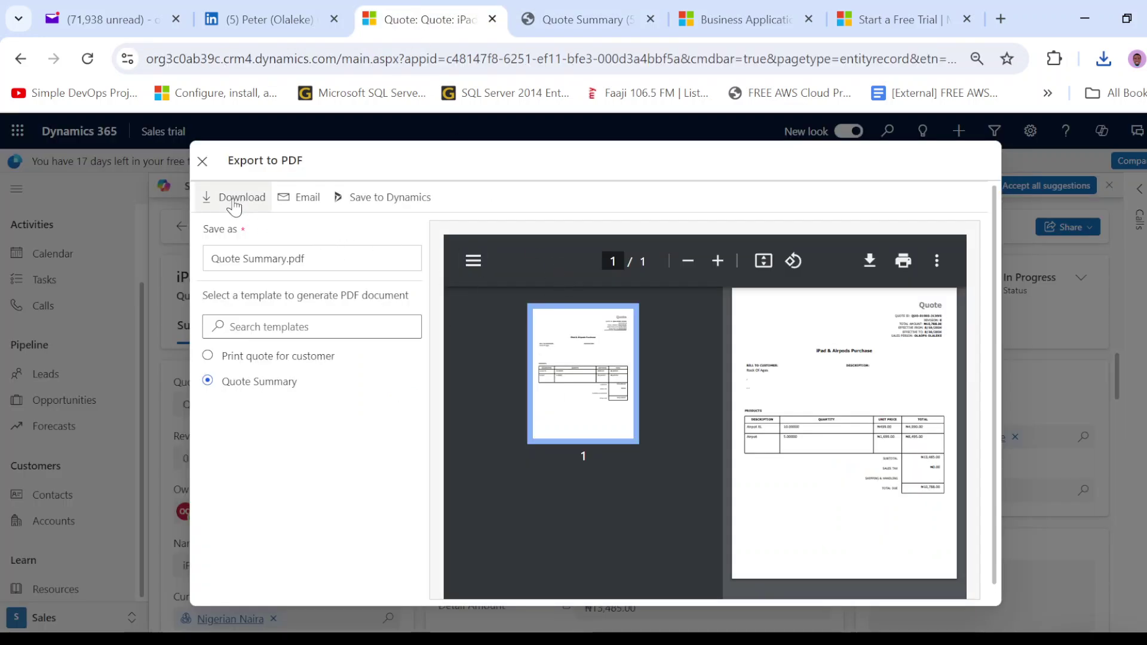
- Close the Export to PDF dialog and activate the iPad & Airpods Purchase quote
{"action": "left_click", "coordinate": [202, 161]}
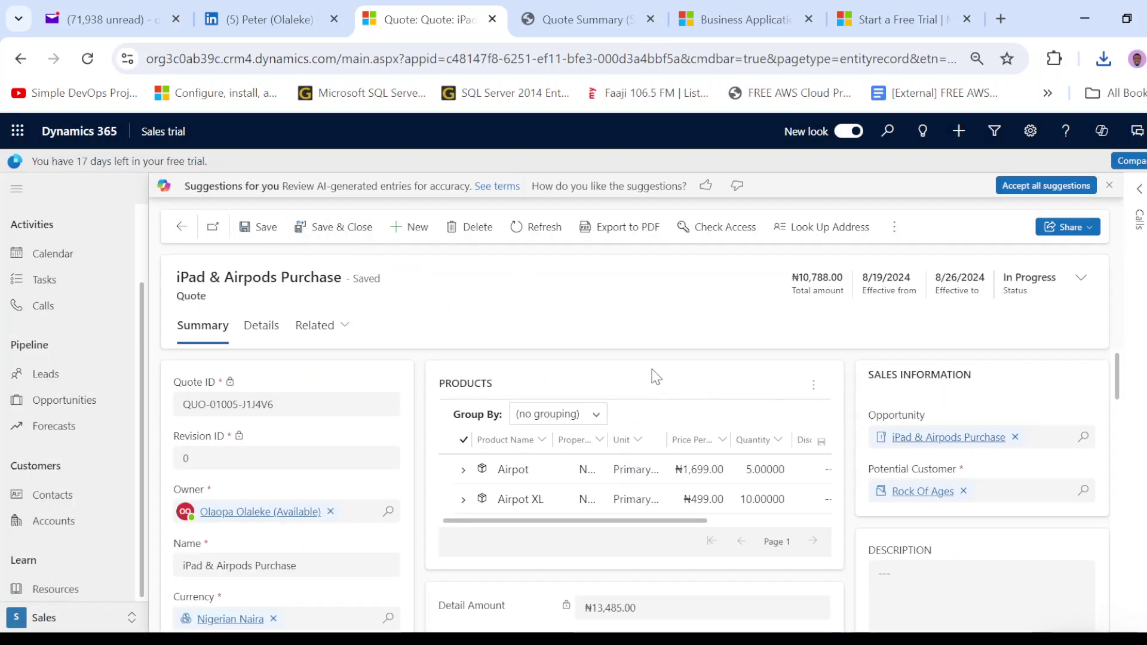
{"action": "scroll", "coordinate": [657, 377], "scroll_direction": "down", "scroll_amount": 2}
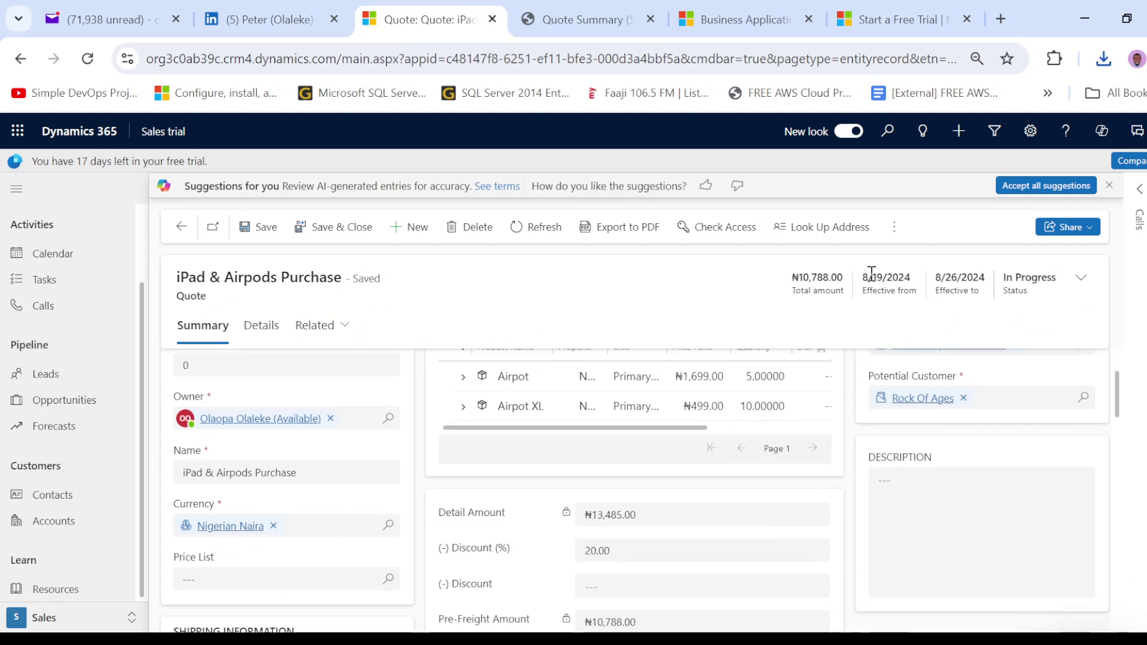
{"action": "left_click", "coordinate": [894, 230]}
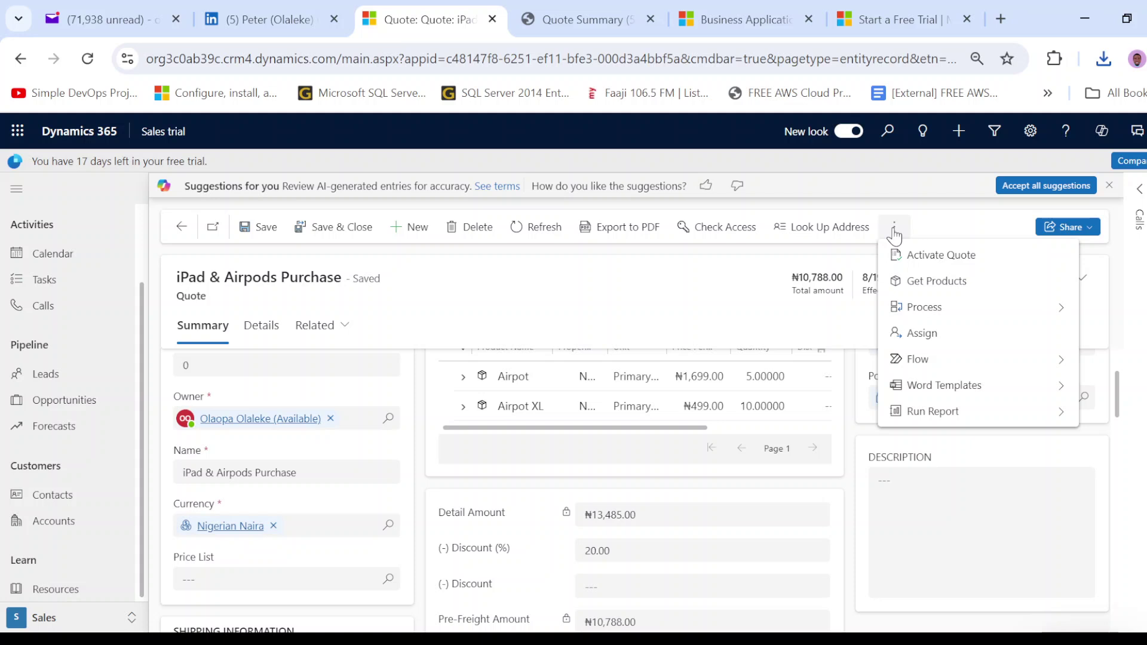
{"action": "left_click", "coordinate": [936, 257]}
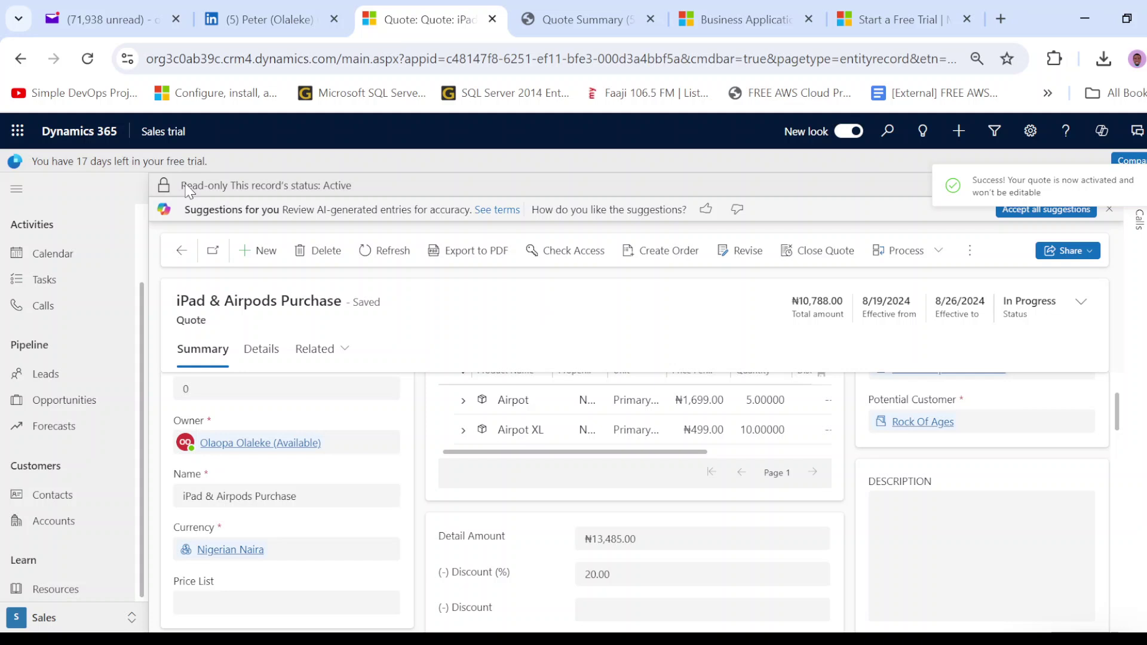
- Point out the quote's read-only status notice, then begin creating an order
{"action": "left_click_drag", "start_coordinate": [182, 185], "coordinate": [191, 186]}
{"action": "left_click_drag", "start_coordinate": [285, 188], "coordinate": [305, 189]}
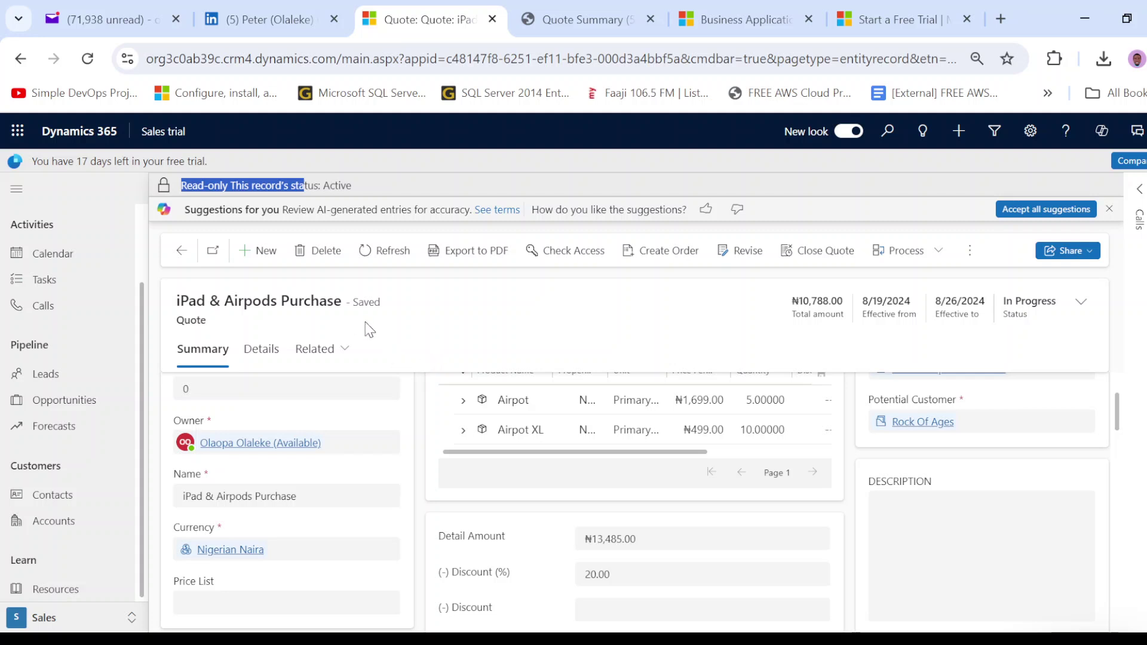
{"action": "scroll", "coordinate": [426, 455], "scroll_direction": "up", "scroll_amount": 1}
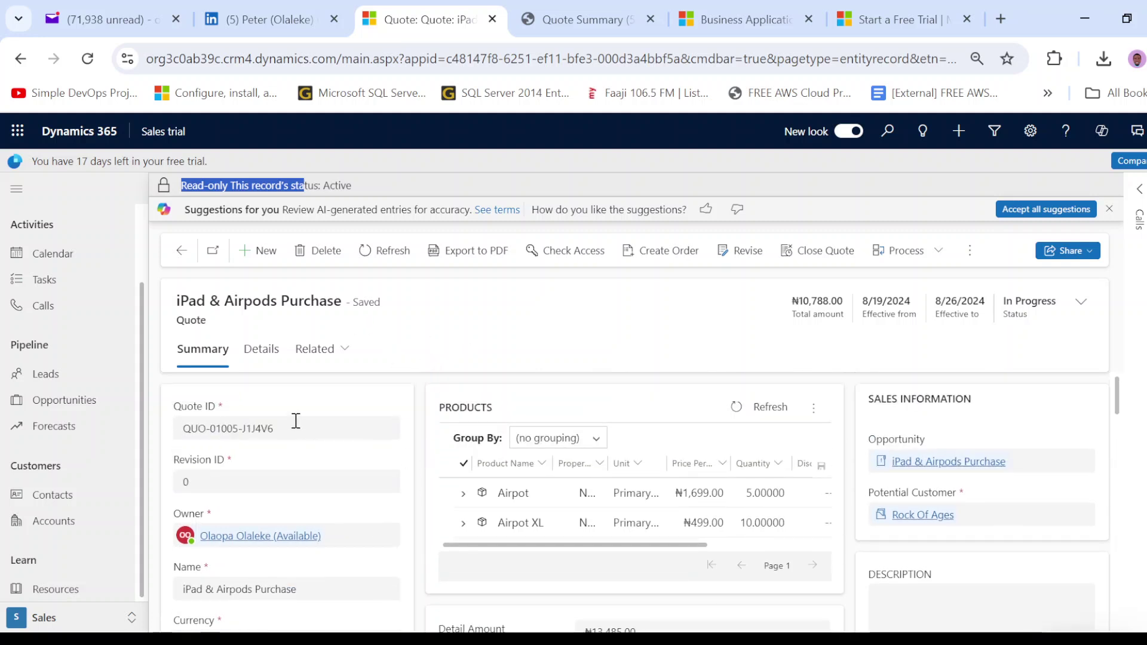
{"action": "left_click", "coordinate": [295, 424]}
{"action": "scroll", "coordinate": [297, 442], "scroll_direction": "down", "scroll_amount": 6}
{"action": "scroll", "coordinate": [300, 431], "scroll_direction": "up", "scroll_amount": 3}
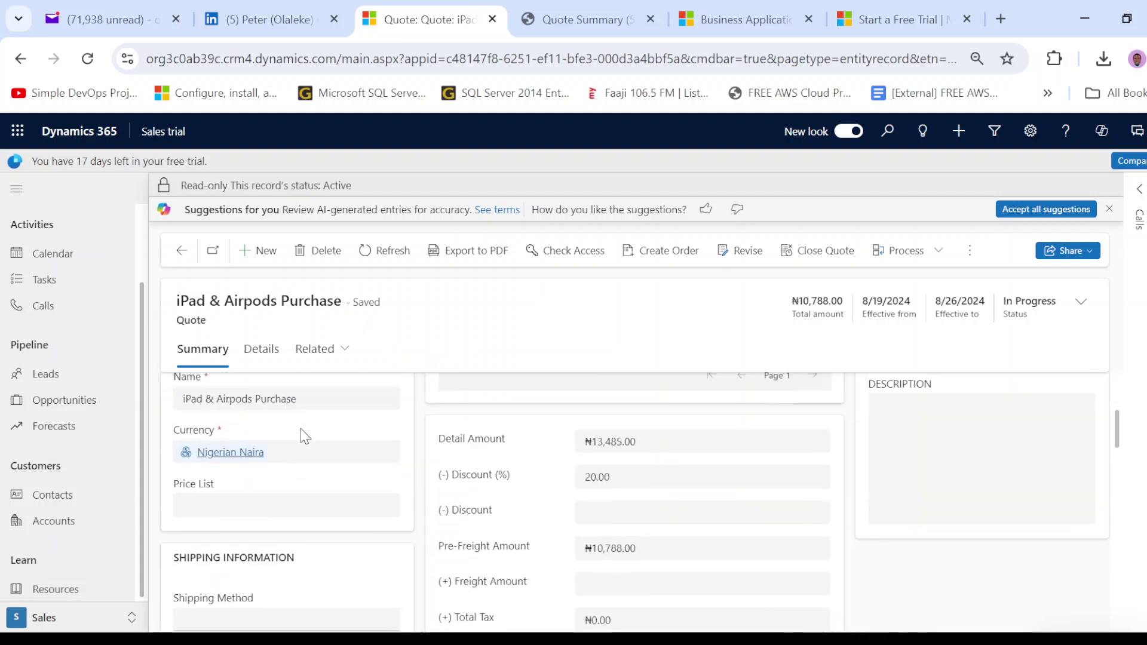
{"action": "scroll", "coordinate": [702, 492], "scroll_direction": "up", "scroll_amount": 3}
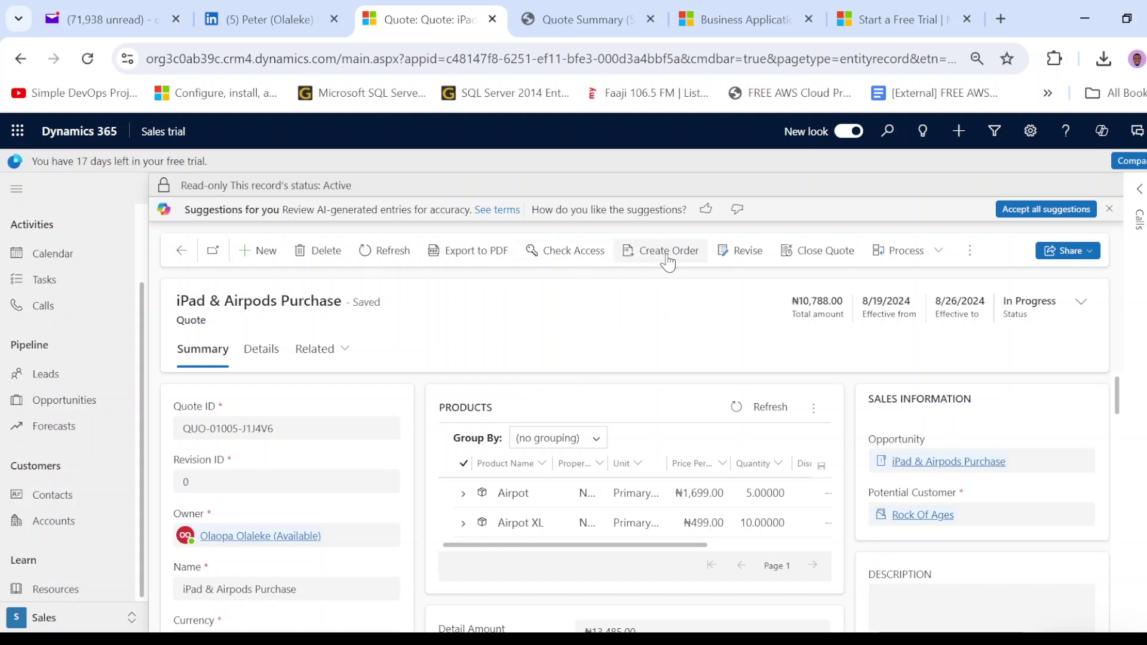
{"action": "left_click", "coordinate": [696, 268]}
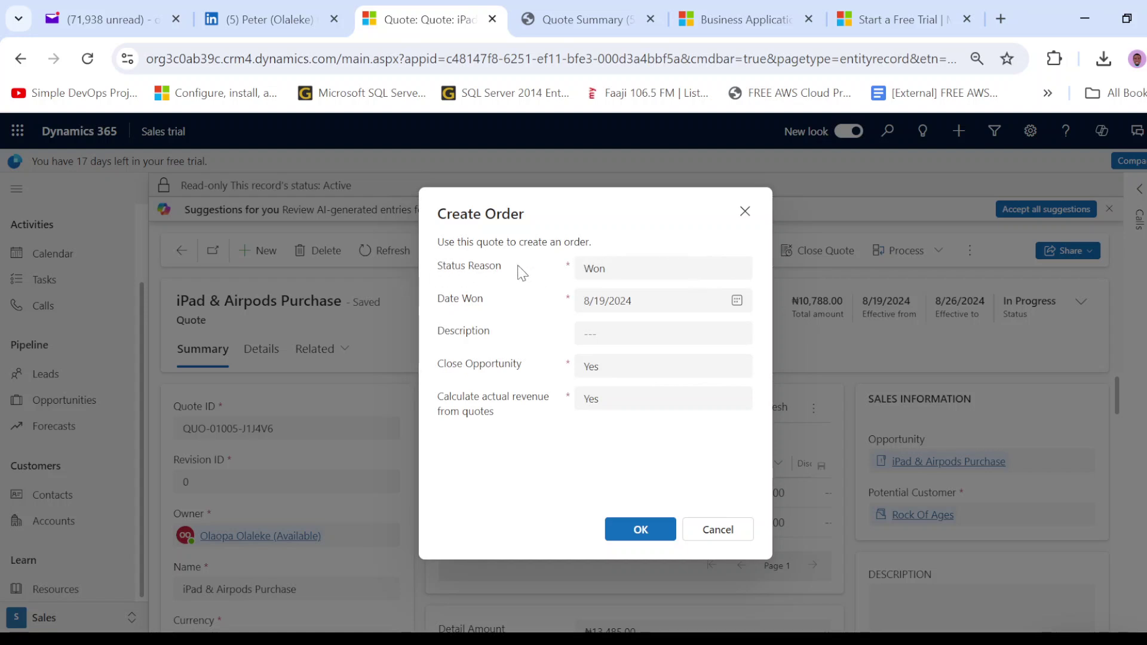
- Create the order with status reason Won, date won 8/19/2024, and Close Opportunity Yes
{"action": "left_click", "coordinate": [660, 273]}
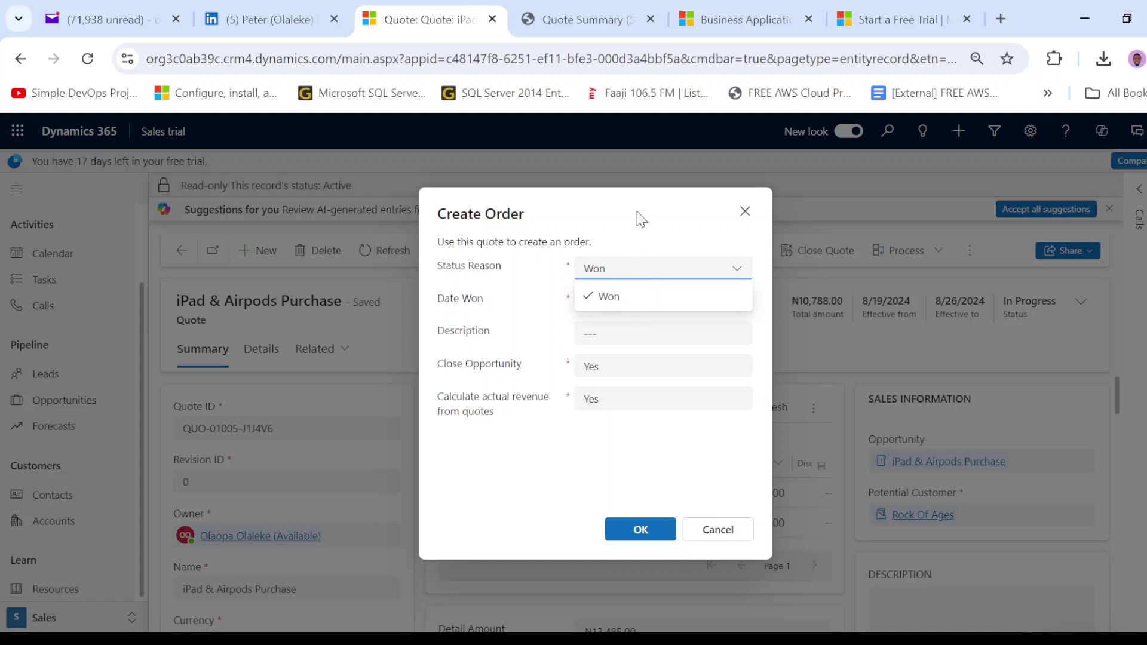
{"action": "left_click", "coordinate": [640, 219]}
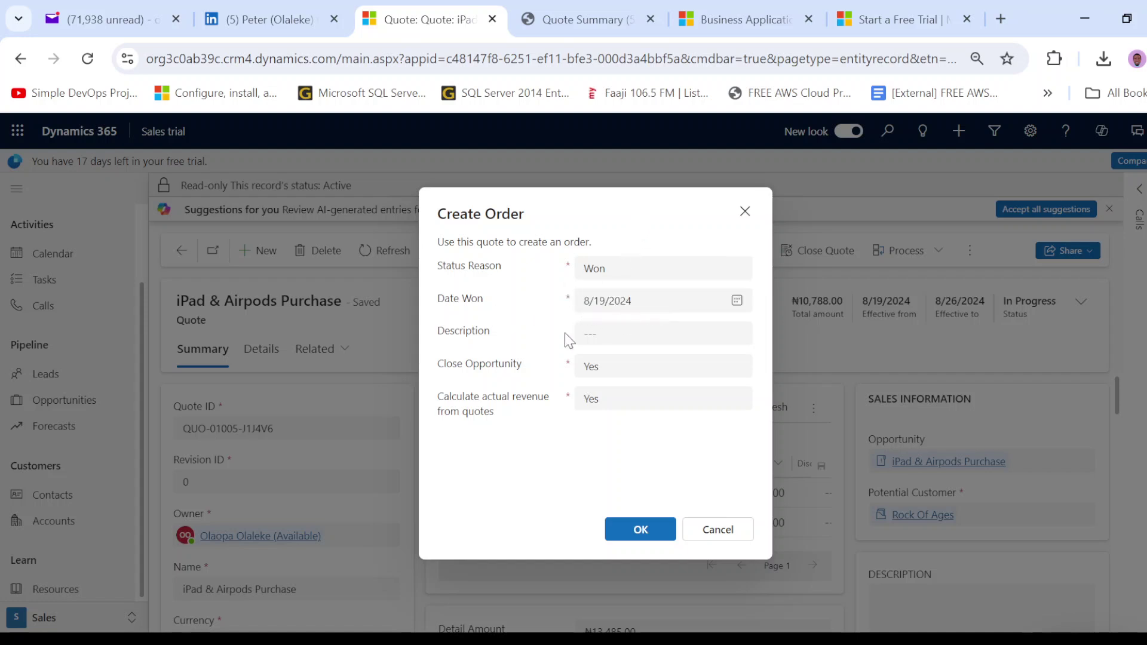
{"action": "left_click", "coordinate": [617, 369]}
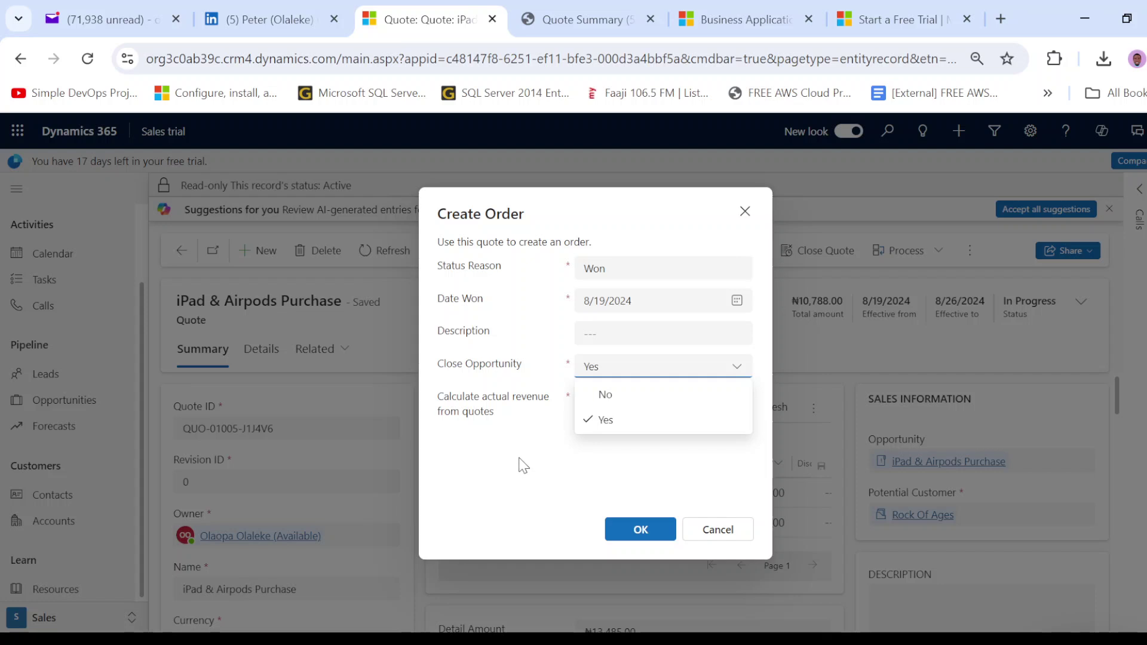
{"action": "left_click", "coordinate": [485, 445]}
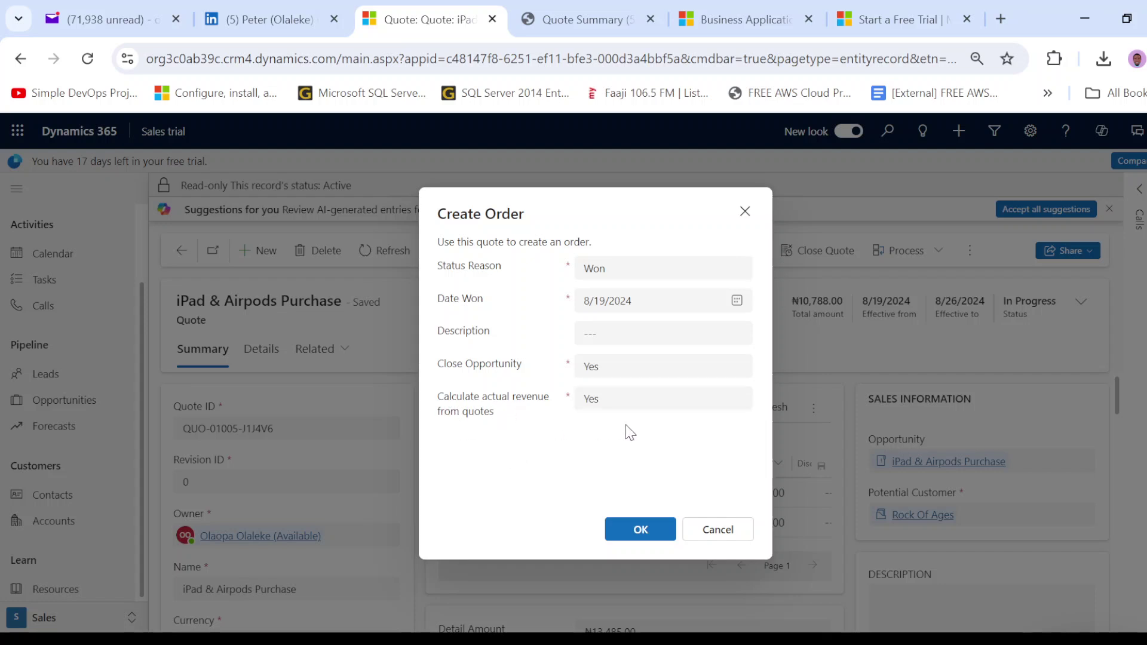
{"action": "left_click", "coordinate": [635, 540]}
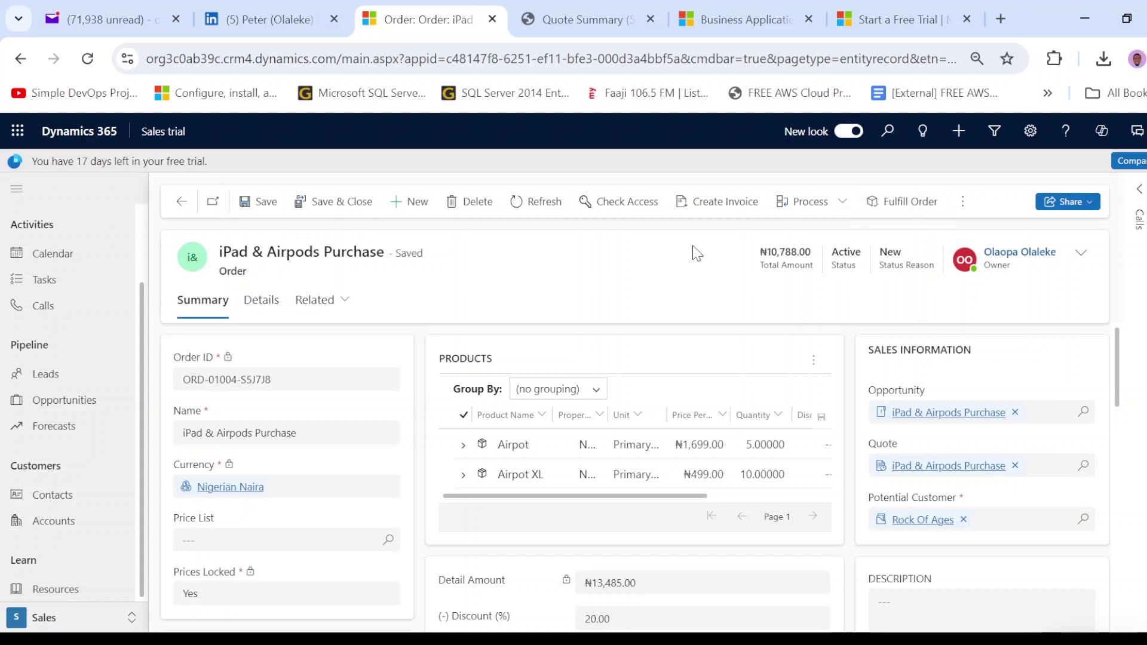
- Generate invoice INV-01004-P3H9C3 from the iPad & Airpods Purchase order
{"action": "left_click", "coordinate": [737, 211]}
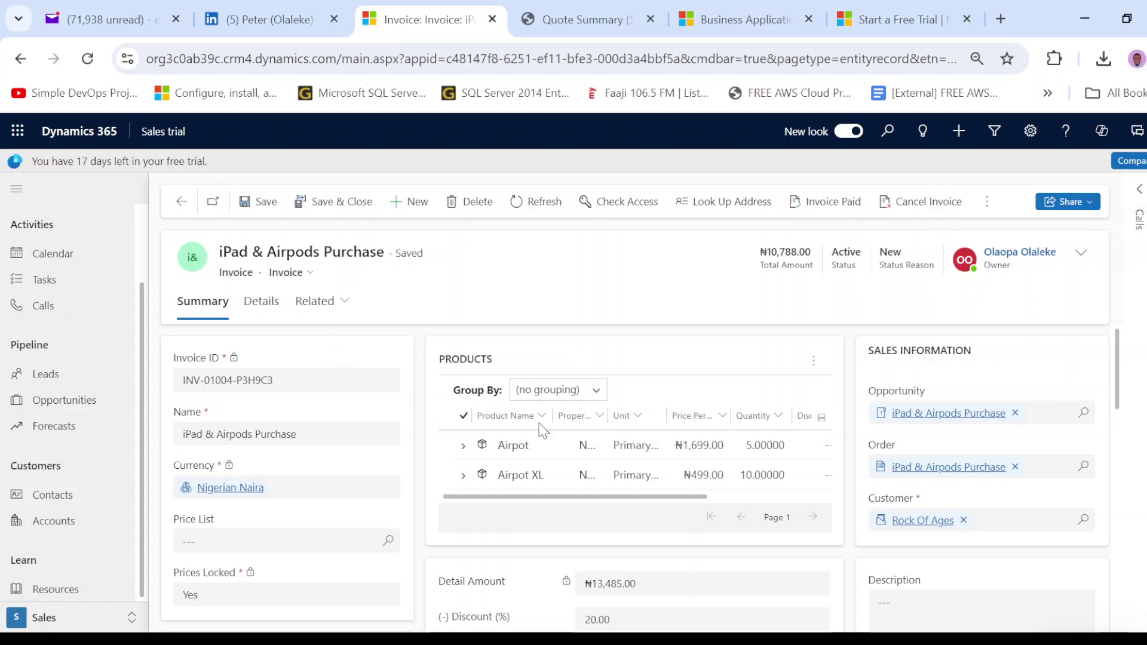
- Replace the invoice name 'iPad & Airpods Purchase' with 'Airpot & Airpot XL'
{"action": "left_click_drag", "start_coordinate": [224, 273], "coordinate": [260, 288]}
{"action": "left_click", "coordinate": [415, 276]}
{"action": "left_click", "coordinate": [257, 433]}
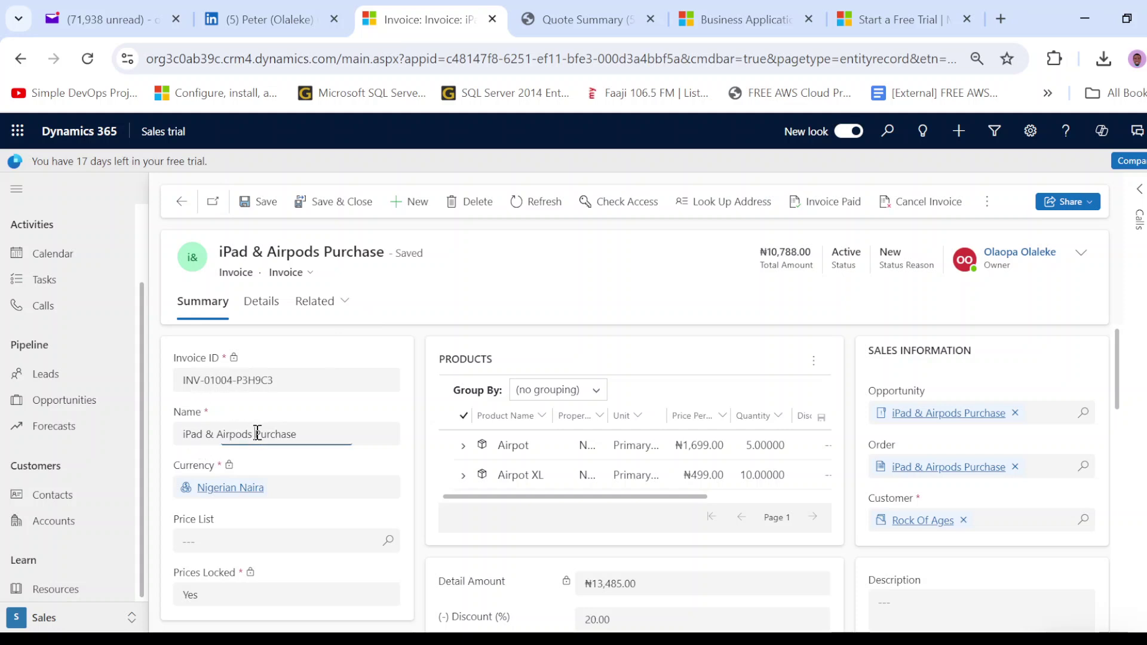
{"action": "left_click_drag", "start_coordinate": [257, 433], "coordinate": [351, 434]}
{"action": "key", "text": "BackSpace"}
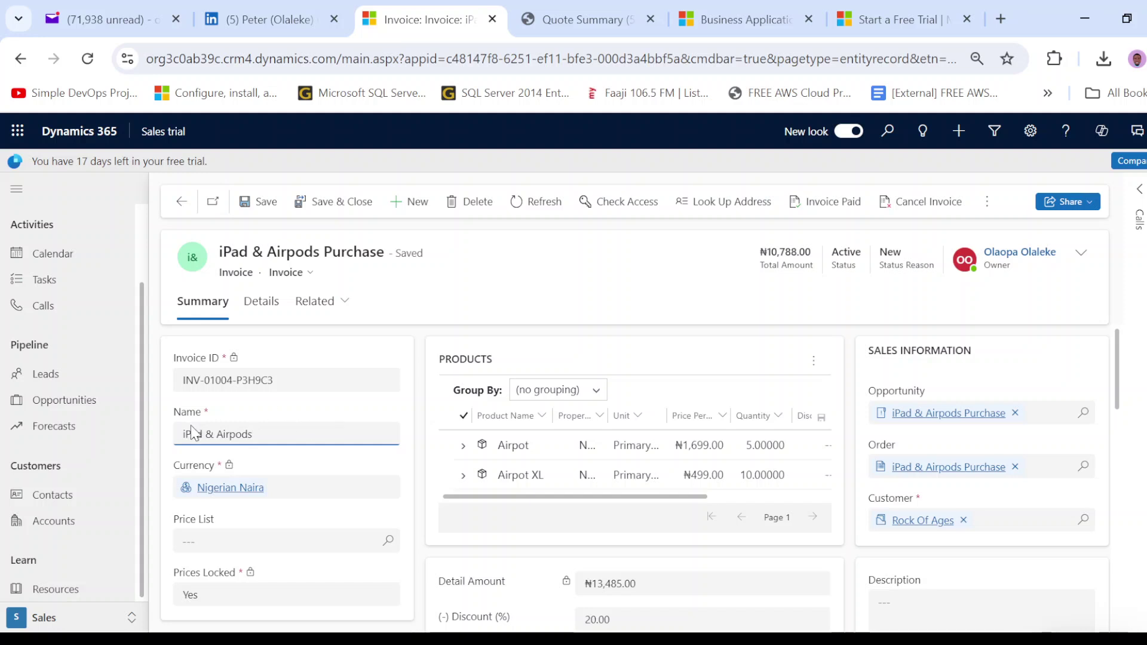
{"action": "left_click_drag", "start_coordinate": [325, 435], "coordinate": [109, 442]}
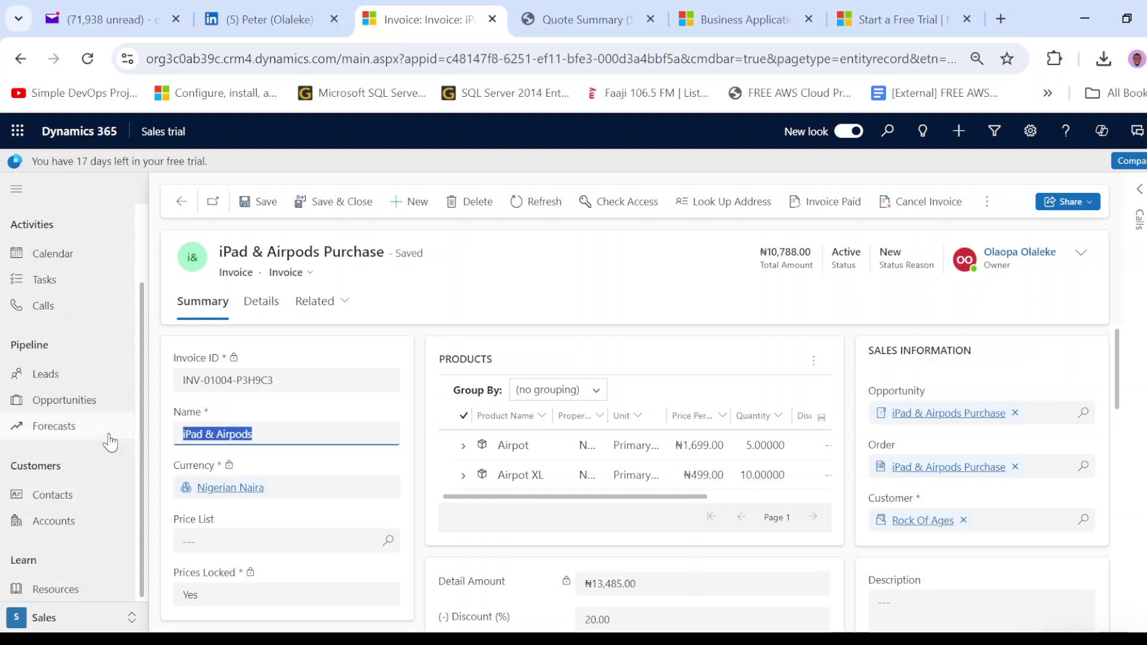
{"action": "type", "text": "Airpoy "}
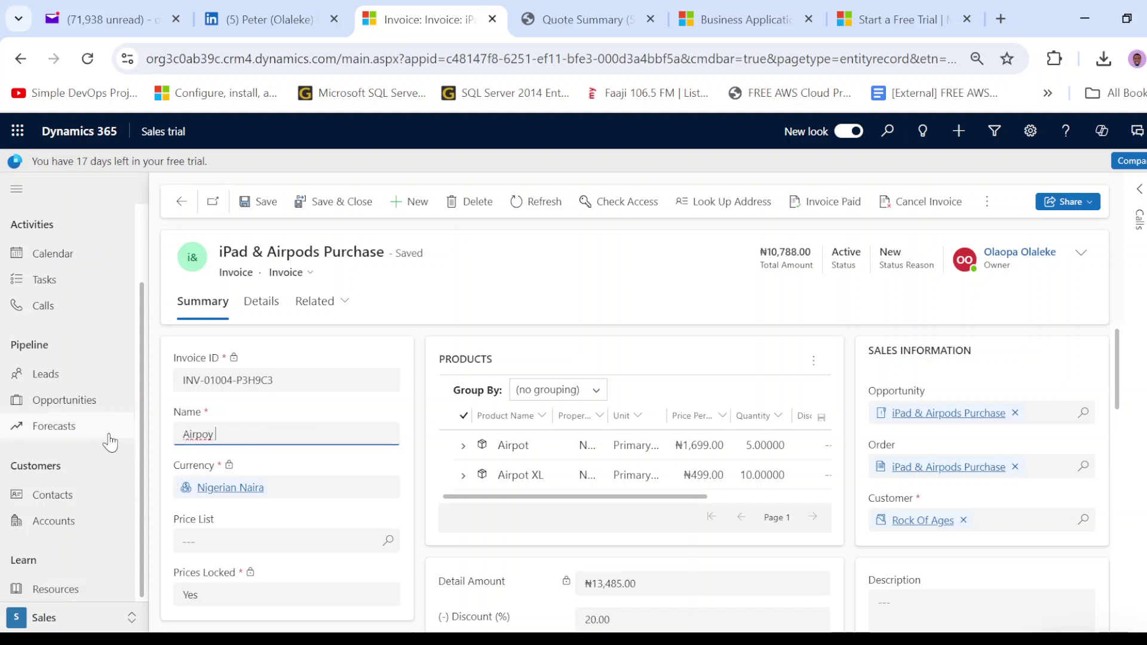
{"action": "key", "text": "BackSpace"}
{"action": "key", "text": "BackSpace"}
{"action": "type", "text": "t & Airpot XL"}
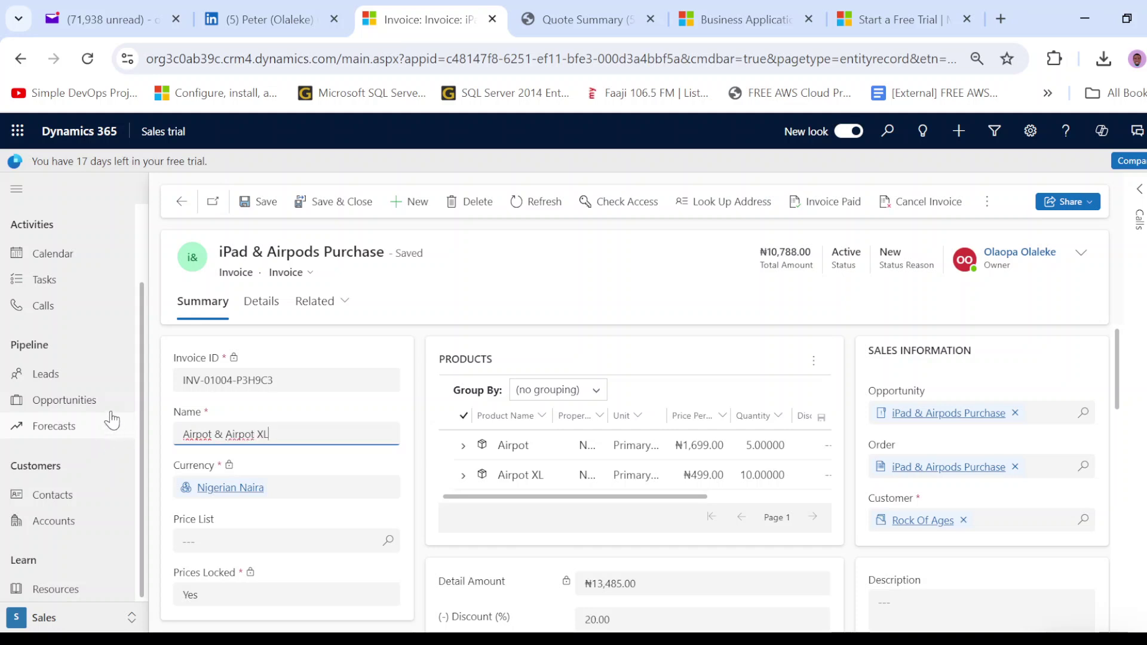
- Confirm the new invoice name and save the record with Ctrl+S
{"action": "scroll", "coordinate": [370, 432], "scroll_direction": "down", "scroll_amount": 3}
{"action": "left_click", "coordinate": [225, 409]}
{"action": "scroll", "coordinate": [410, 482], "scroll_direction": "up", "scroll_amount": 1}
{"action": "scroll", "coordinate": [632, 486], "scroll_direction": "up", "scroll_amount": 1}
{"action": "scroll", "coordinate": [632, 418], "scroll_direction": "down", "scroll_amount": 3}
{"action": "scroll", "coordinate": [629, 482], "scroll_direction": "up", "scroll_amount": 3}
{"action": "left_click", "coordinate": [620, 518]}
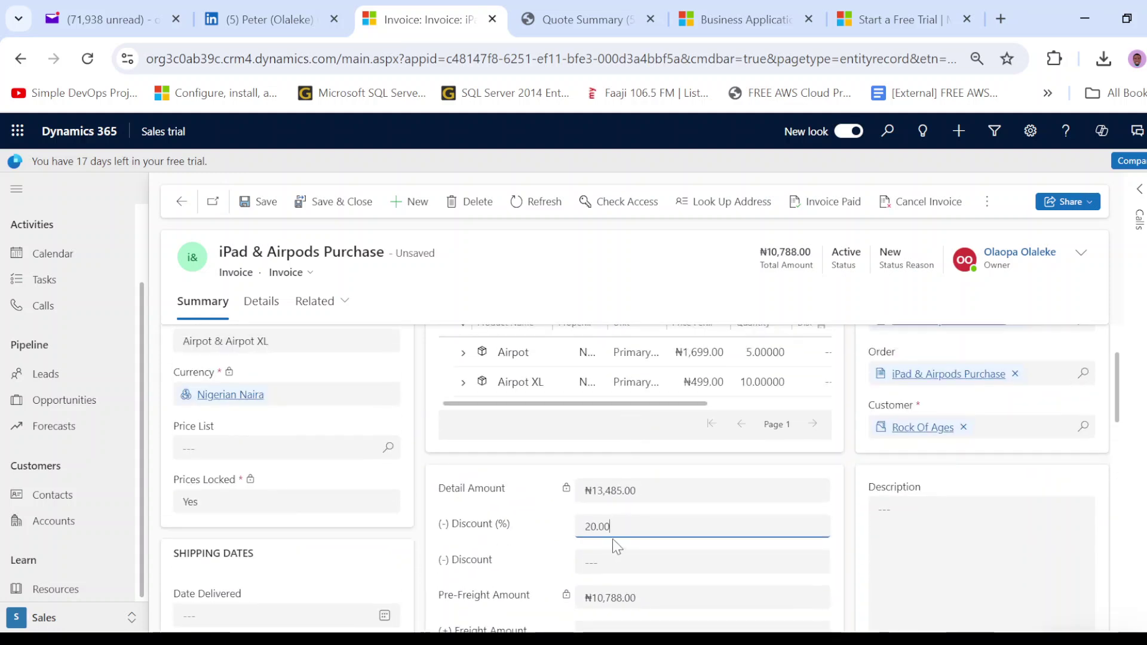
{"action": "scroll", "coordinate": [1016, 510], "scroll_direction": "down", "scroll_amount": 5}
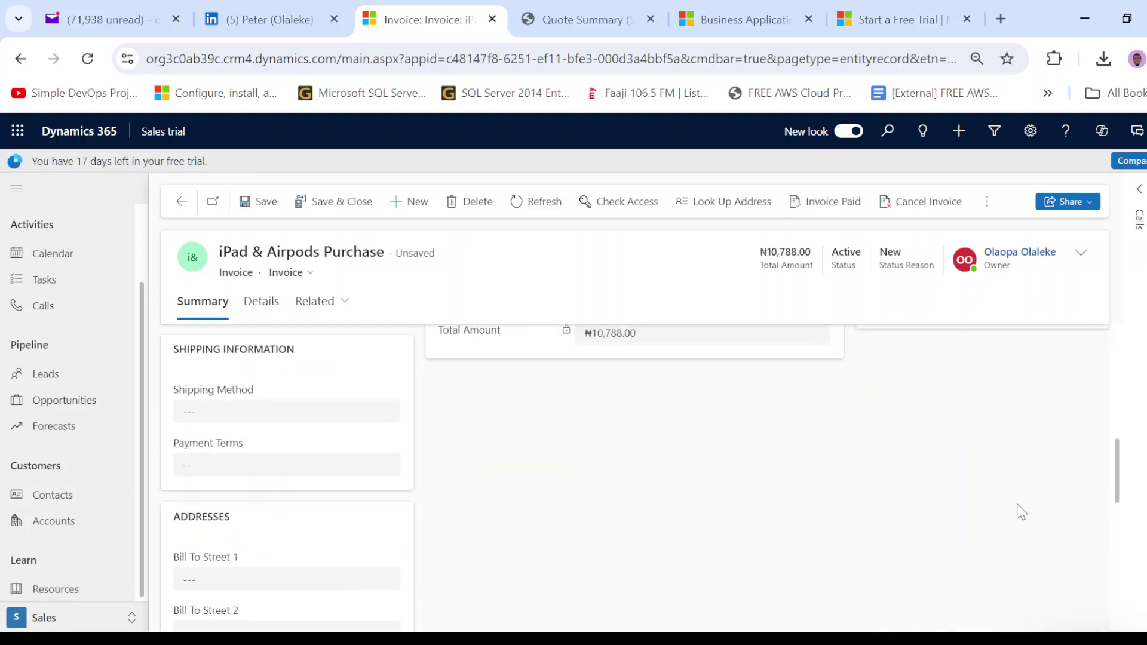
{"action": "scroll", "coordinate": [1009, 492], "scroll_direction": "up", "scroll_amount": 7}
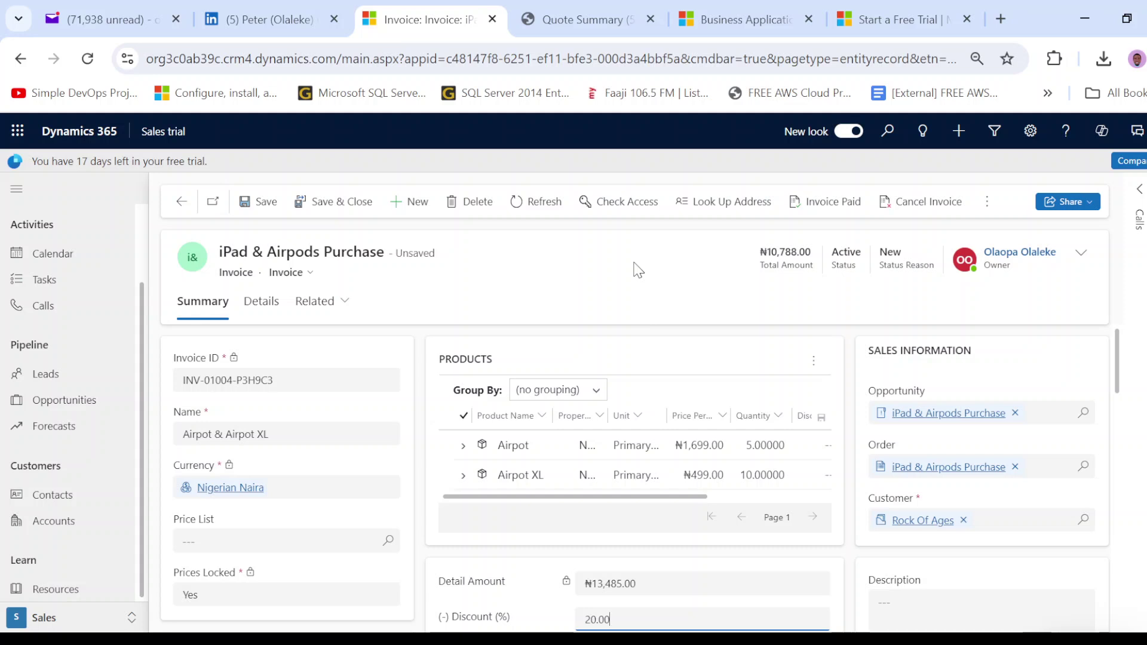
{"action": "key", "text": "ctrl+s"}
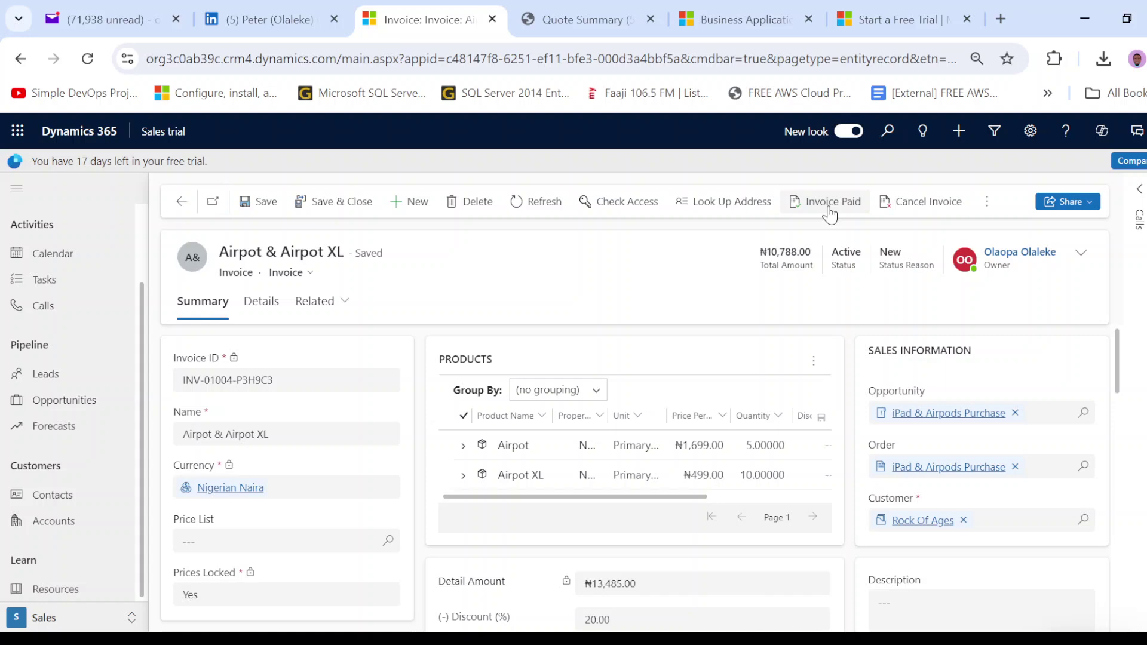
- Mark the invoice as paid with status reason Complete
{"action": "left_click", "coordinate": [829, 203]}
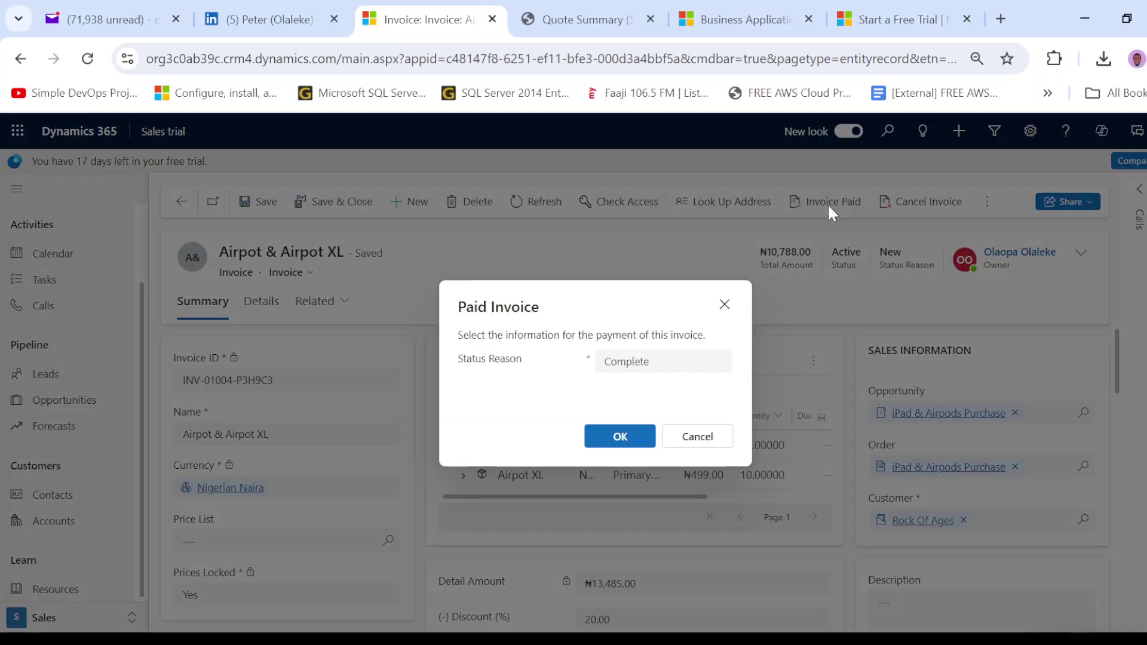
{"action": "left_click", "coordinate": [660, 362]}
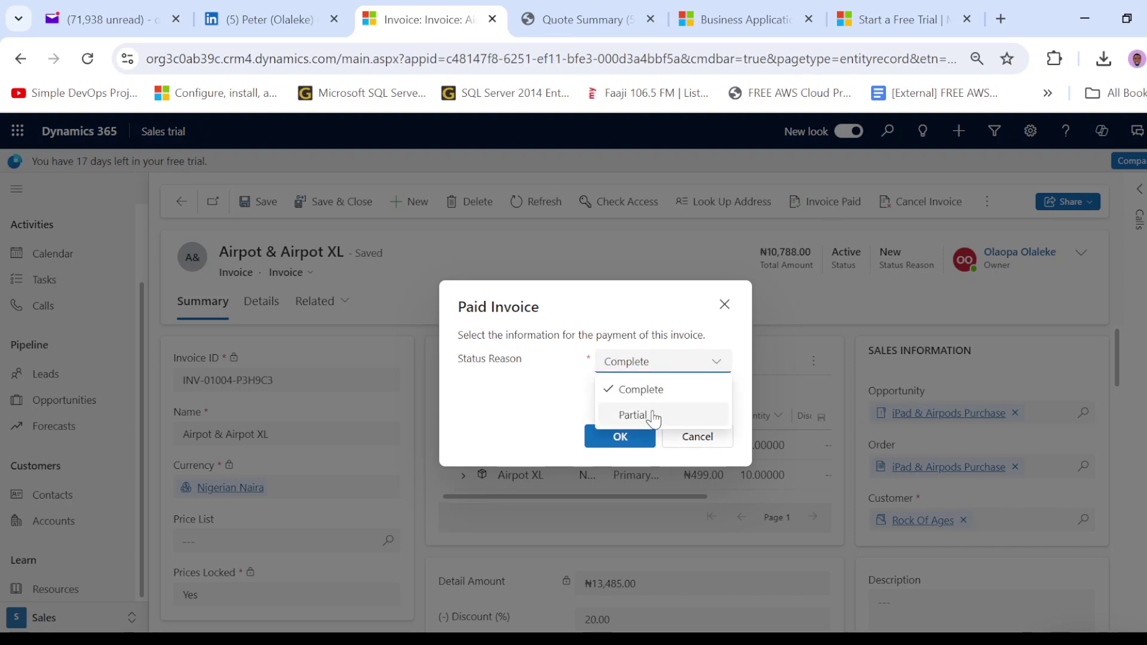
{"action": "left_click", "coordinate": [528, 395]}
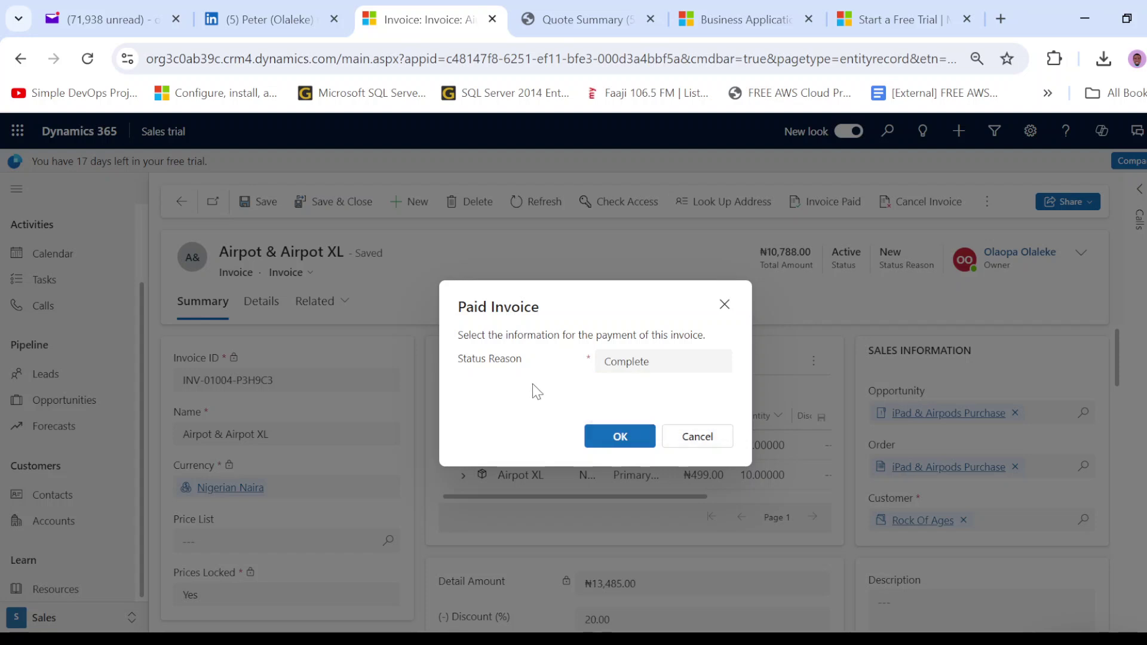
{"action": "left_click", "coordinate": [641, 447]}
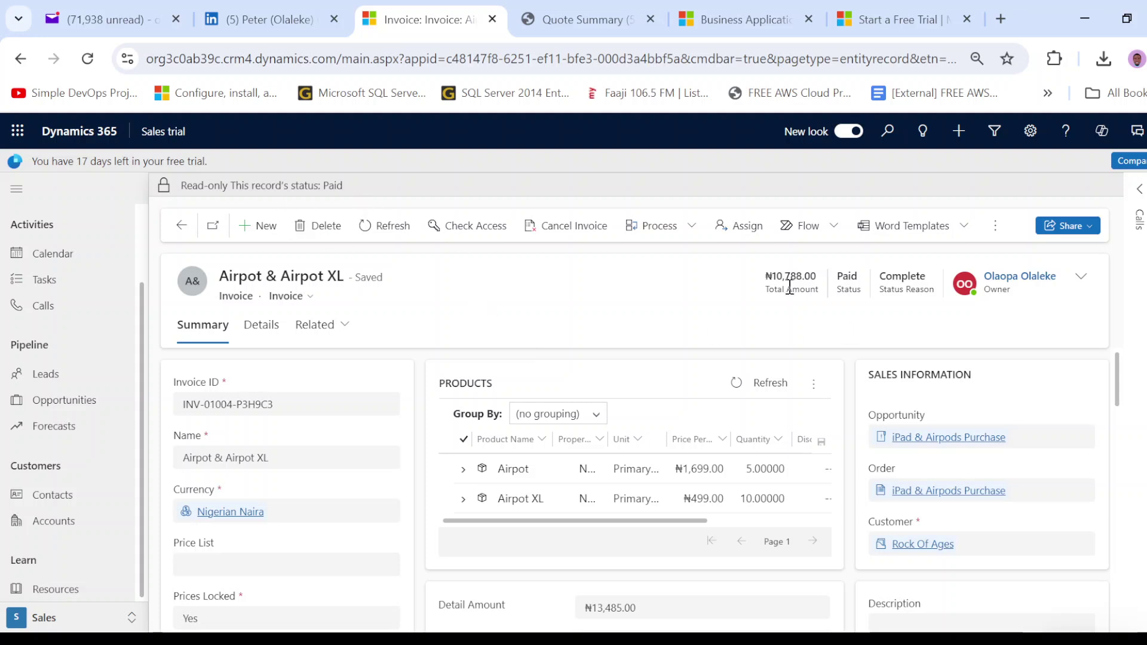
- Point out the invoice's ₦10,788.00 total and its Paid status
{"action": "left_click_drag", "start_coordinate": [771, 276], "coordinate": [816, 296]}
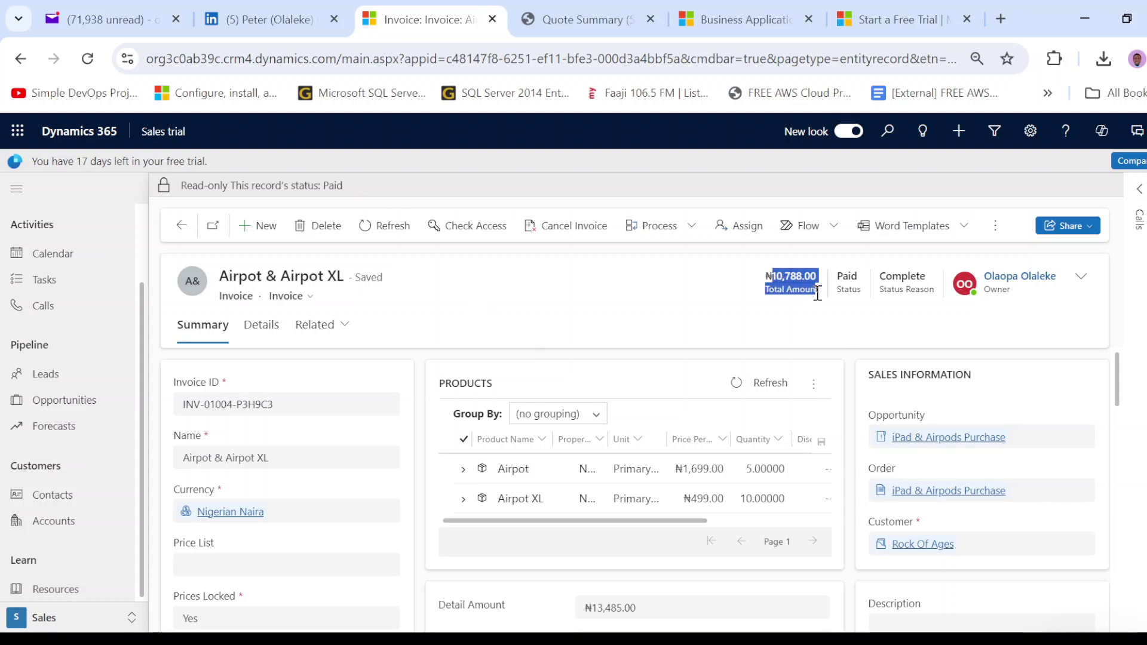
{"action": "left_click", "coordinate": [816, 318]}
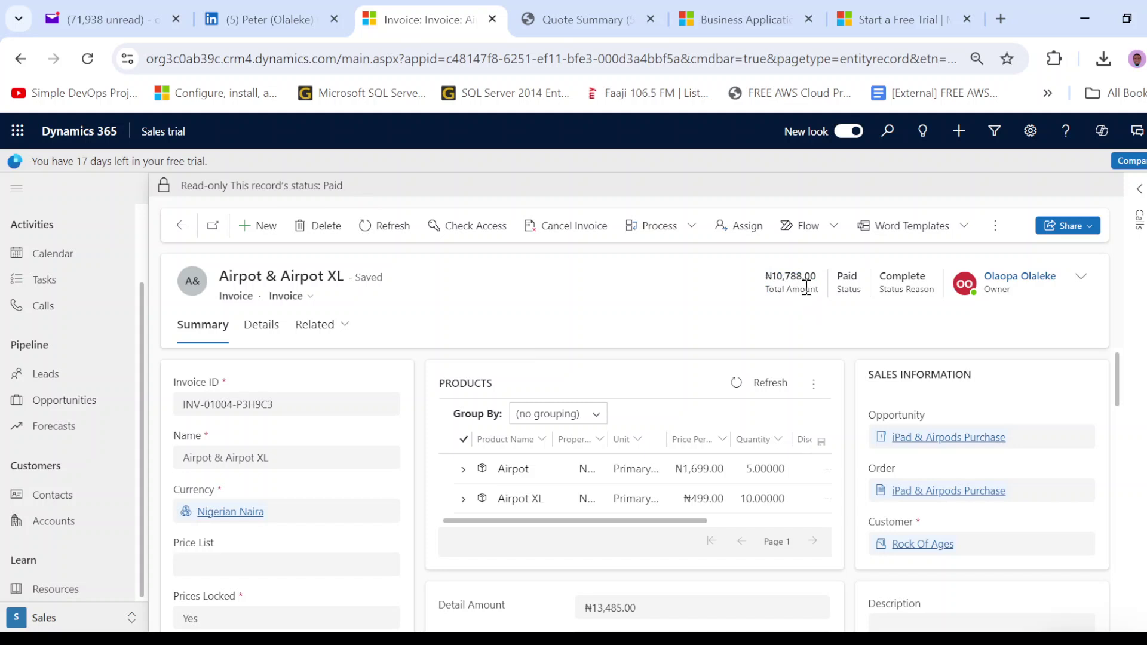
{"action": "left_click_drag", "start_coordinate": [842, 275], "coordinate": [855, 293]}
{"action": "left_click", "coordinate": [865, 310]}
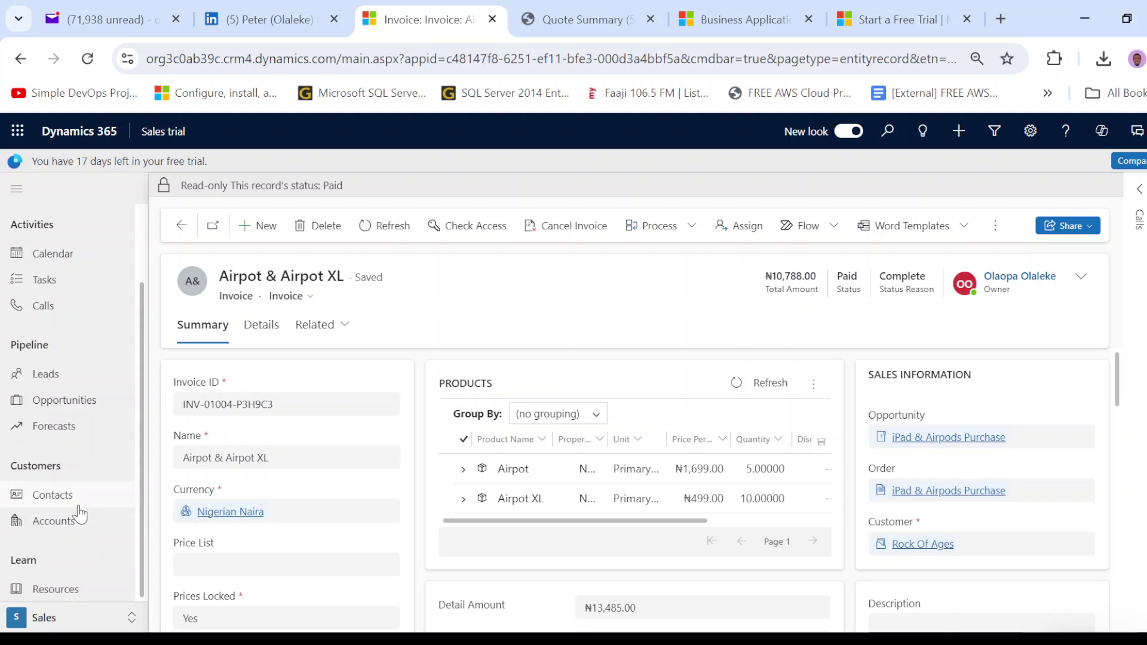
- Open the Rock Of Ages account from My Active Accounts
{"action": "left_click", "coordinate": [71, 533]}
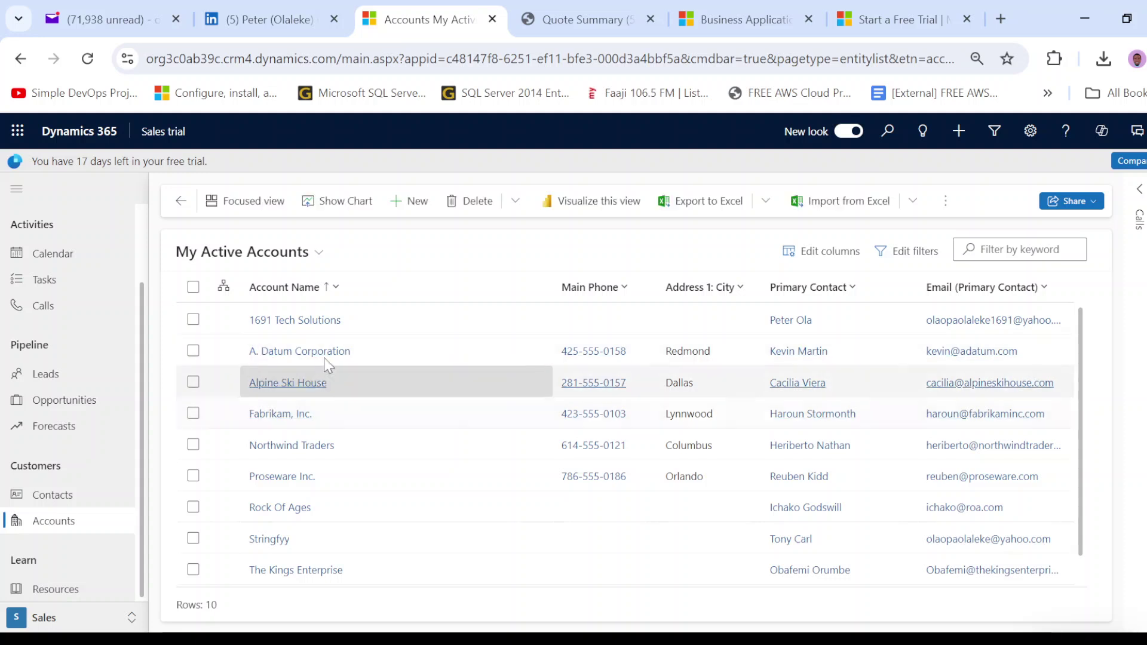
{"action": "left_click", "coordinate": [266, 508]}
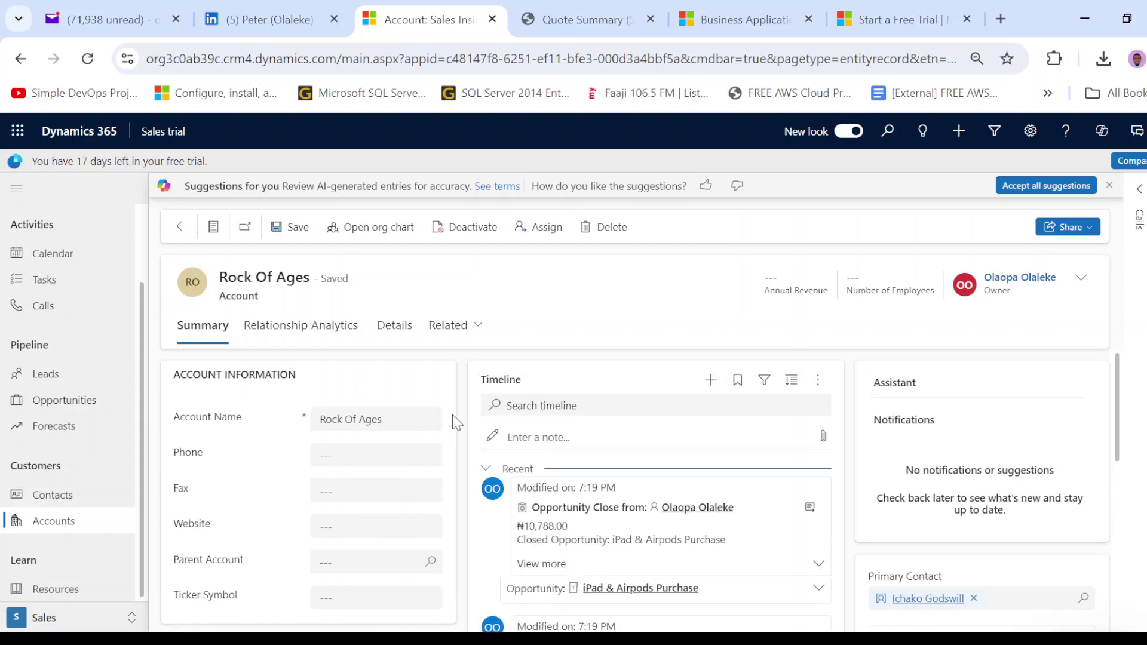
{"action": "scroll", "coordinate": [457, 424], "scroll_direction": "down", "scroll_amount": 3}
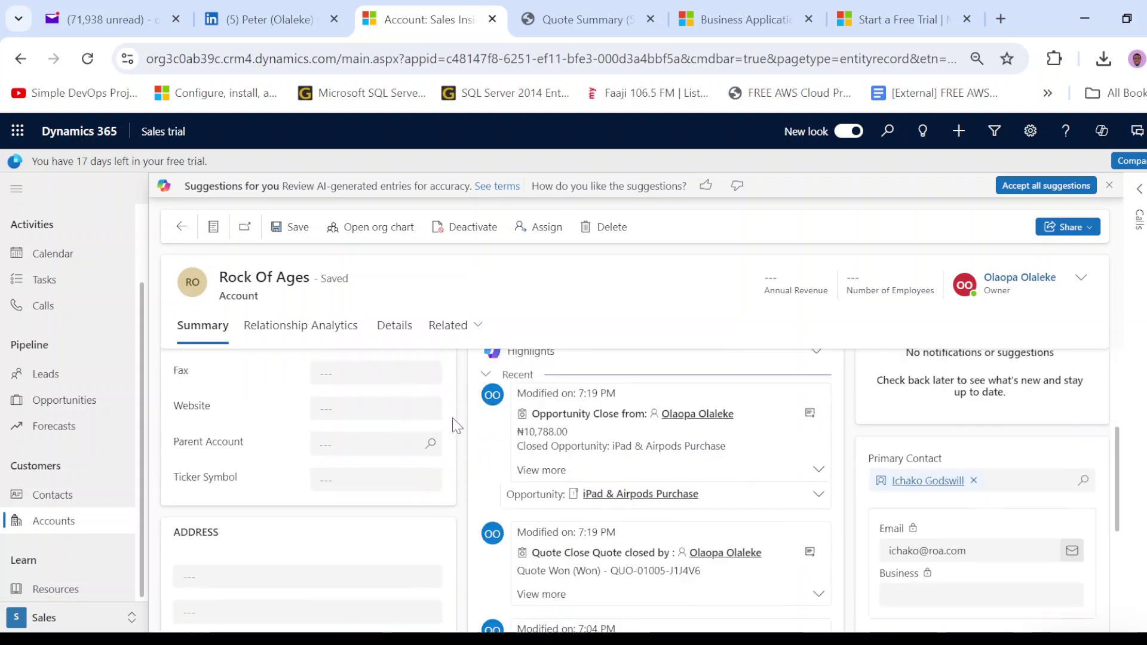
{"action": "scroll", "coordinate": [457, 426], "scroll_direction": "up", "scroll_amount": 3}
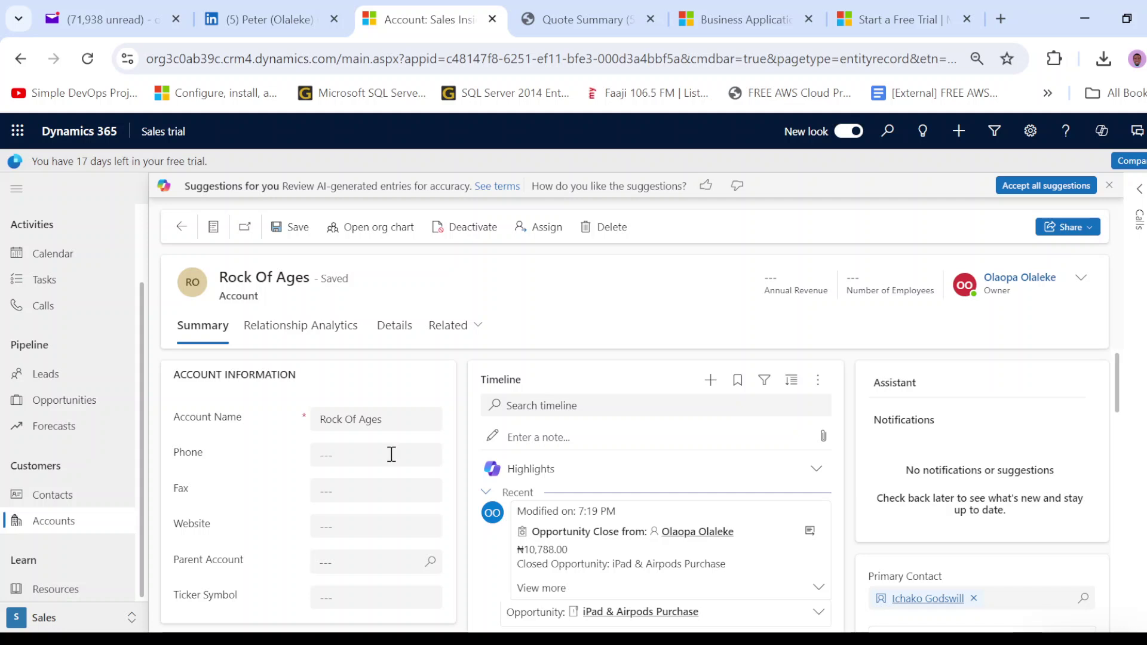
{"action": "scroll", "coordinate": [389, 453], "scroll_direction": "down", "scroll_amount": 4}
{"action": "scroll", "coordinate": [512, 445], "scroll_direction": "up", "scroll_amount": 4}
{"action": "scroll", "coordinate": [512, 445], "scroll_direction": "down", "scroll_amount": 3}
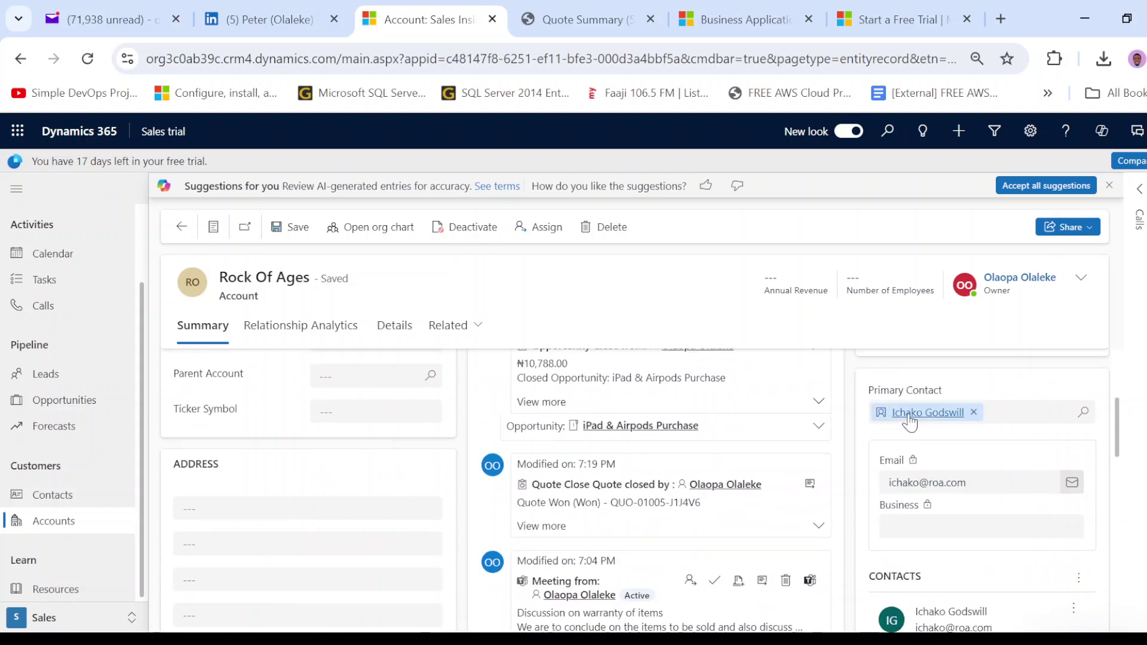
{"action": "mouse_move", "coordinate": [911, 417]}
{"action": "scroll", "coordinate": [914, 472], "scroll_direction": "down", "scroll_amount": 4}
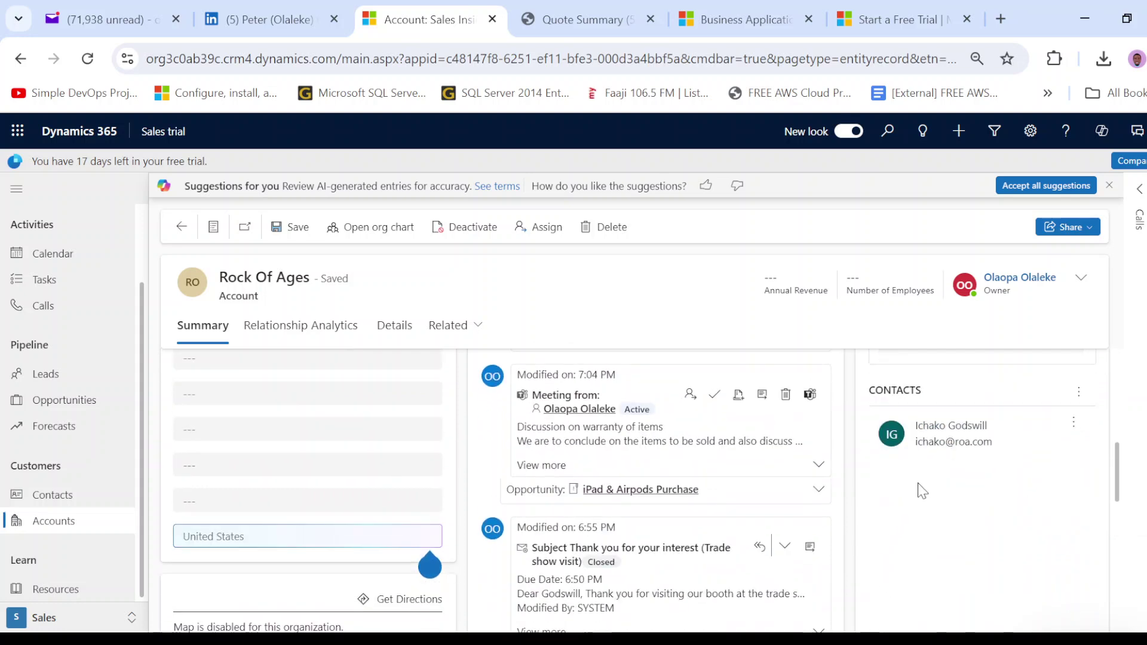
{"action": "scroll", "coordinate": [614, 534], "scroll_direction": "up", "scroll_amount": 5}
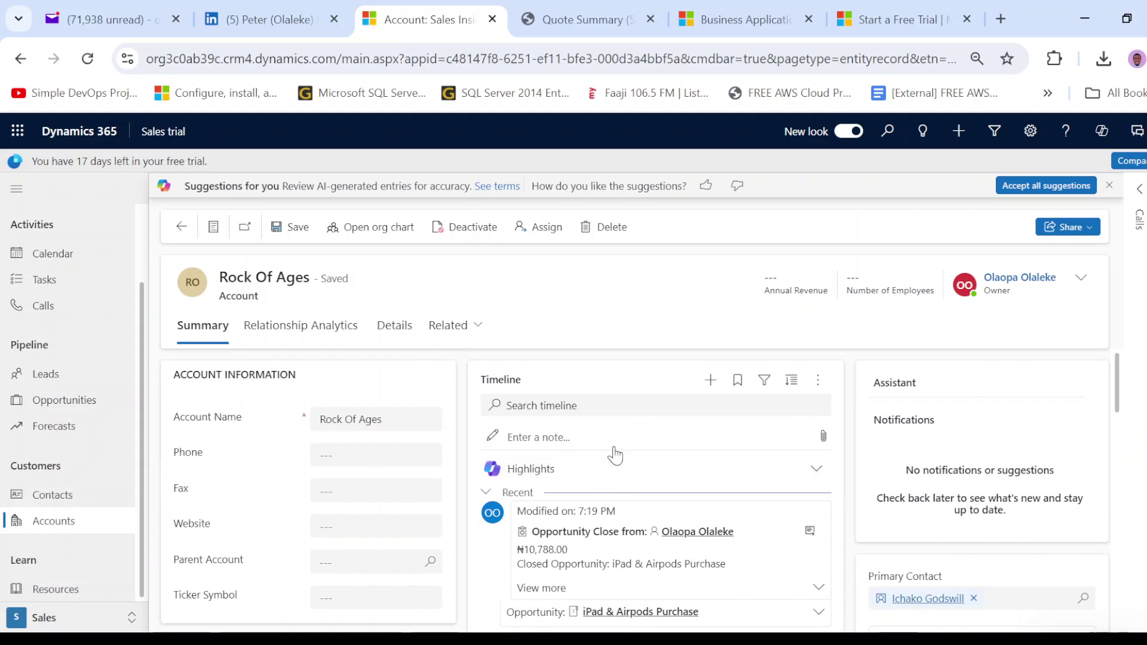
{"action": "scroll", "coordinate": [598, 458], "scroll_direction": "down", "scroll_amount": 2}
{"action": "scroll", "coordinate": [599, 458], "scroll_direction": "down", "scroll_amount": 4}
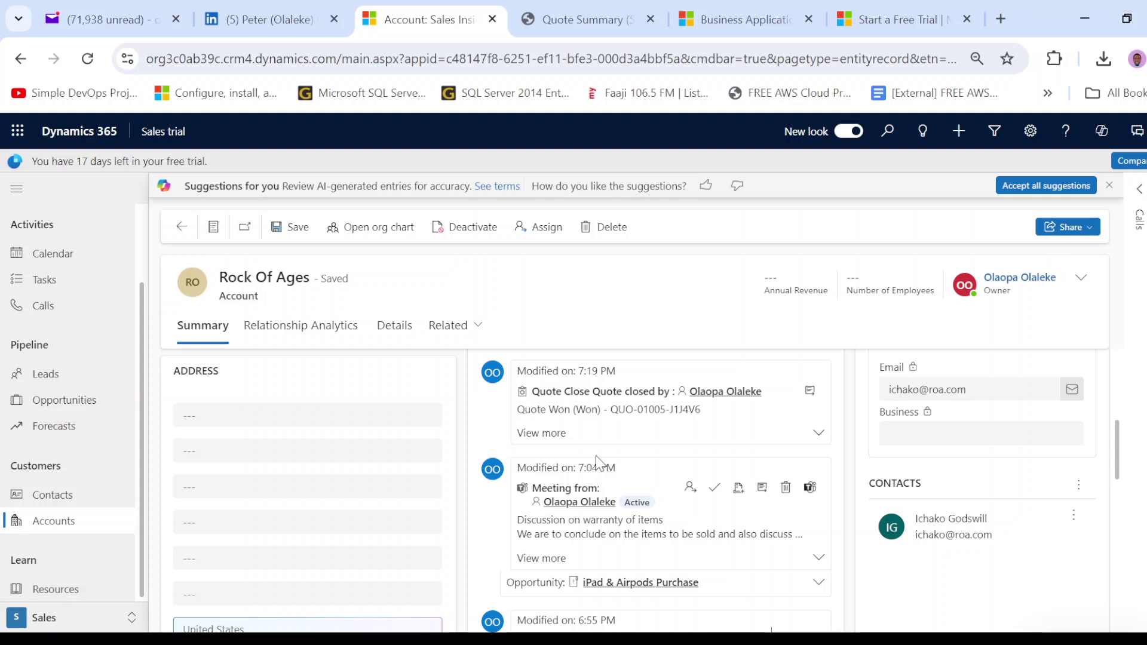
{"action": "scroll", "coordinate": [597, 462], "scroll_direction": "down", "scroll_amount": 2}
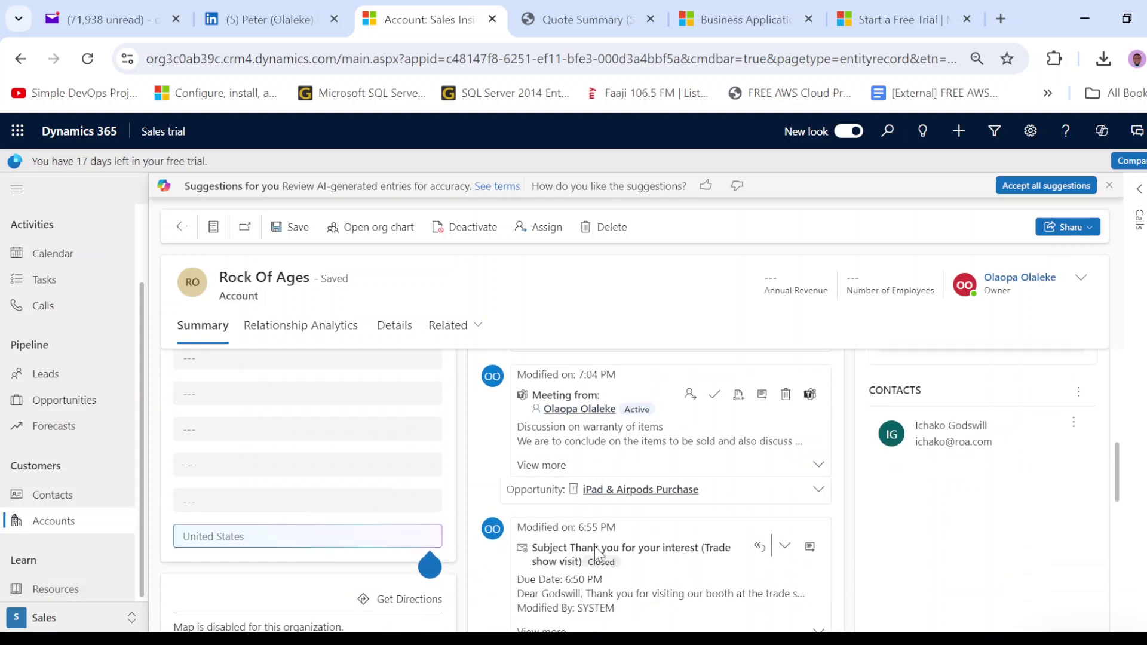
{"action": "scroll", "coordinate": [596, 551], "scroll_direction": "down", "scroll_amount": 2}
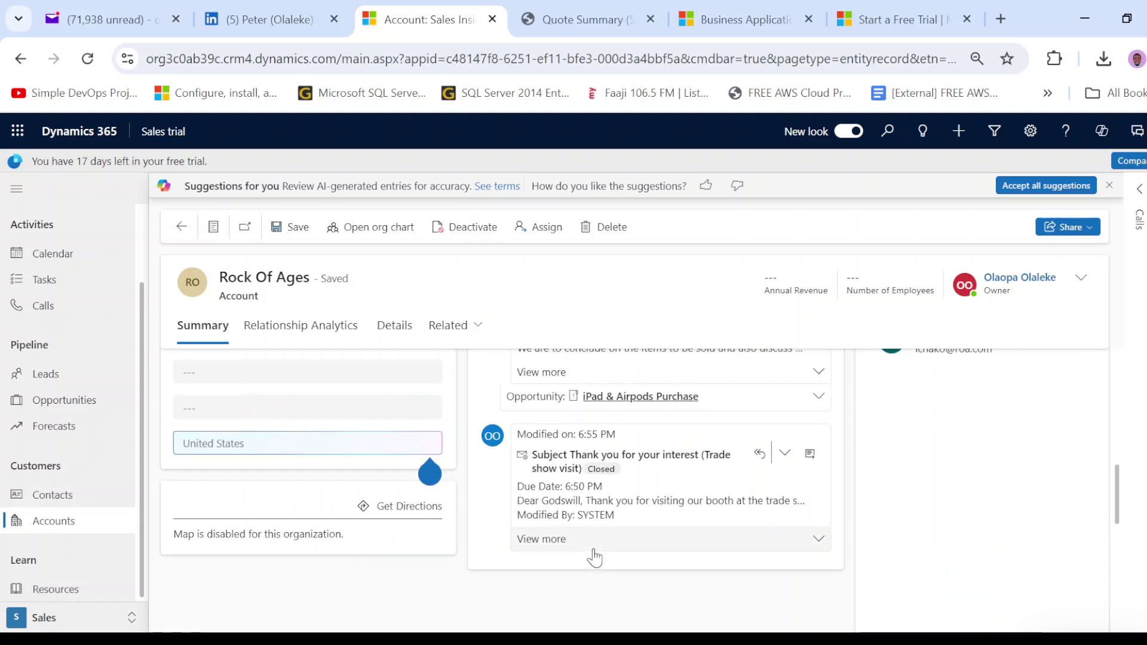
{"action": "scroll", "coordinate": [596, 509], "scroll_direction": "up", "scroll_amount": 2}
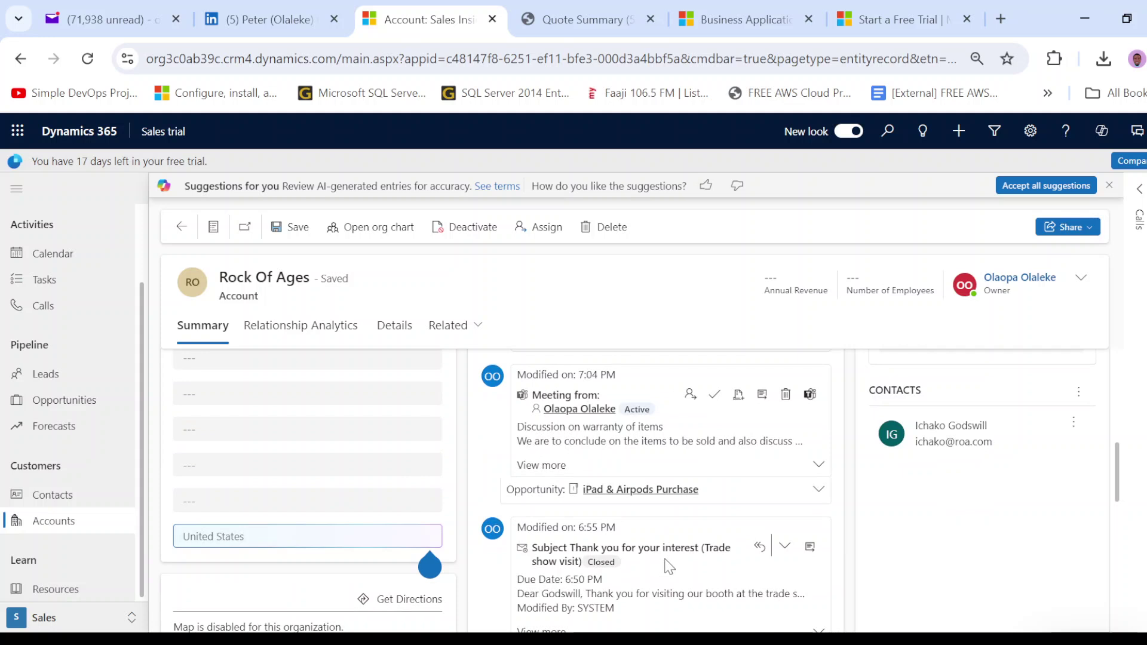
{"action": "scroll", "coordinate": [648, 565], "scroll_direction": "up", "scroll_amount": 2}
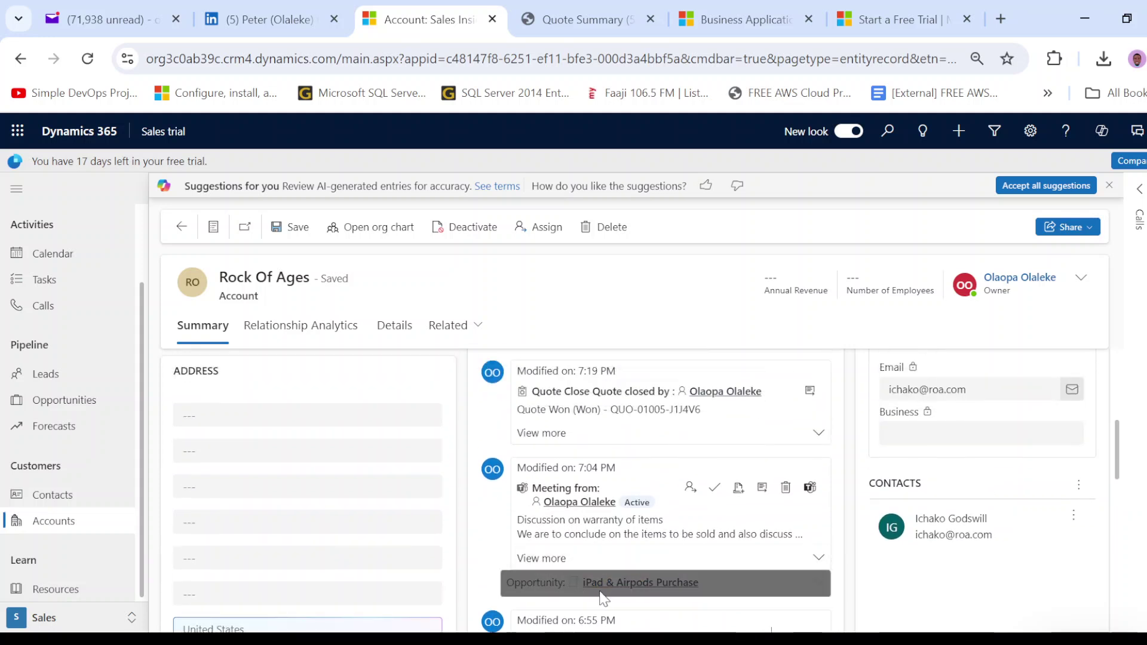
{"action": "scroll", "coordinate": [588, 596], "scroll_direction": "up", "scroll_amount": 4}
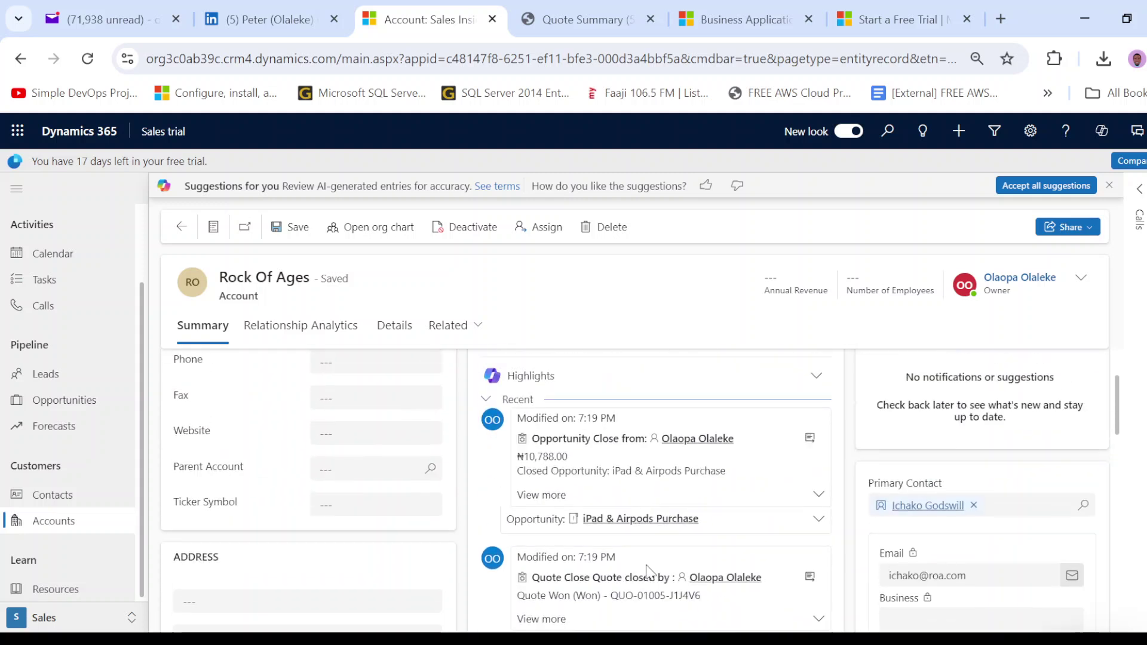
{"action": "scroll", "coordinate": [588, 568], "scroll_direction": "down", "scroll_amount": 3}
{"action": "scroll", "coordinate": [590, 537], "scroll_direction": "up", "scroll_amount": 3}
{"action": "scroll", "coordinate": [654, 495], "scroll_direction": "up", "scroll_amount": 2}
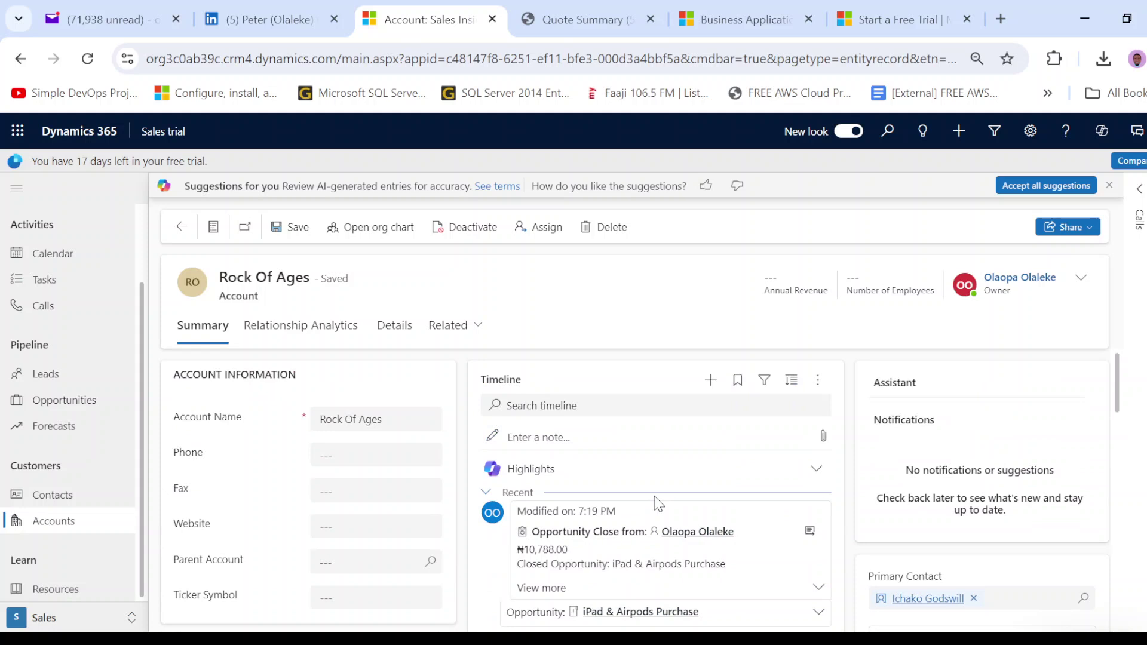